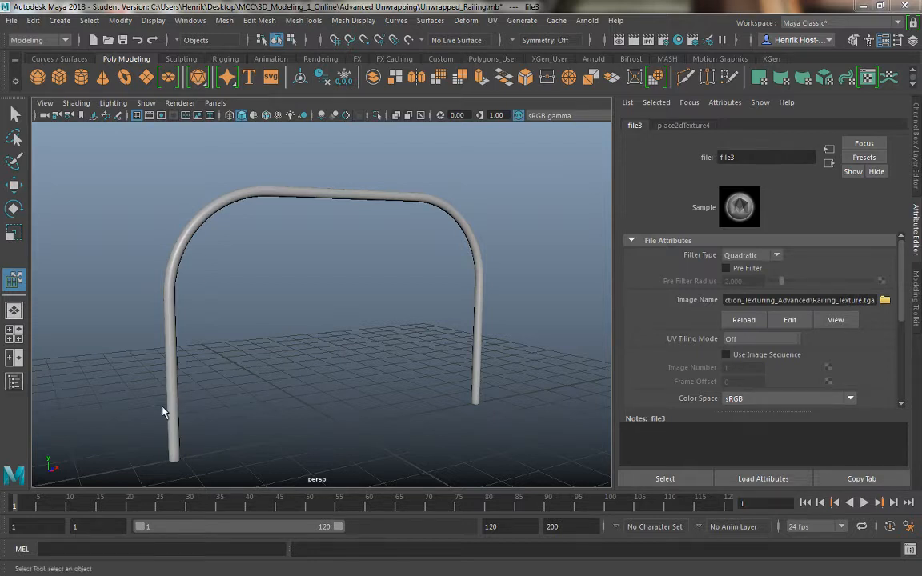
Select the railing, show the perspective view beside its UV layout, and turn on textured display
{"action": "left_click_drag", "start_coordinate": [255, 274], "coordinate": [133, 256]}
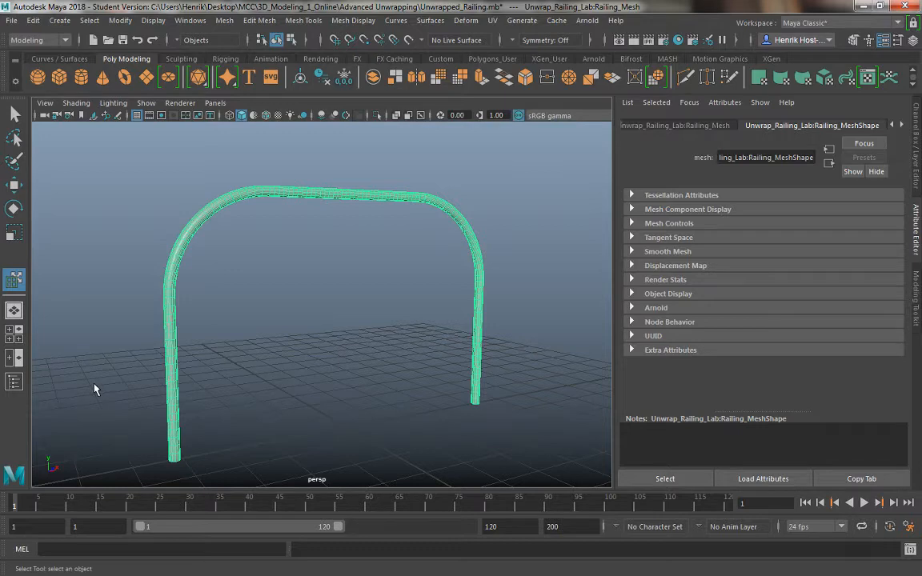
{"action": "key", "text": "space"}
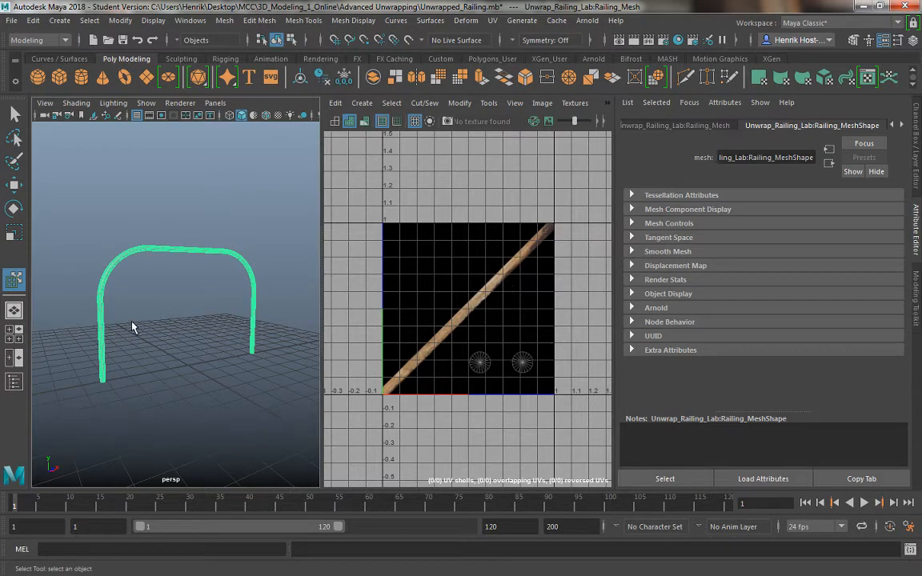
{"action": "key", "text": "6"}
Examine the texture seam along the railing and compare it with the mesh's UV shells
{"action": "left_click", "coordinate": [200, 288]}
{"action": "mouse_move", "coordinate": [194, 290]}
{"action": "left_mouse_down"}
{"action": "mouse_move", "coordinate": [237, 301]}
{"action": "mouse_move", "coordinate": [266, 373]}
{"action": "mouse_move", "coordinate": [184, 354]}
{"action": "mouse_move", "coordinate": [266, 352]}
{"action": "mouse_move", "coordinate": [112, 319]}
{"action": "mouse_move", "coordinate": [140, 356]}
{"action": "mouse_move", "coordinate": [248, 364]}
{"action": "mouse_move", "coordinate": [159, 285]}
{"action": "mouse_move", "coordinate": [176, 309]}
{"action": "mouse_move", "coordinate": [183, 273]}
{"action": "mouse_move", "coordinate": [214, 416]}
{"action": "mouse_move", "coordinate": [163, 327]}
{"action": "mouse_move", "coordinate": [164, 315]}
{"action": "mouse_move", "coordinate": [166, 341]}
{"action": "mouse_move", "coordinate": [190, 313]}
{"action": "mouse_move", "coordinate": [101, 346]}
{"action": "left_mouse_up"}
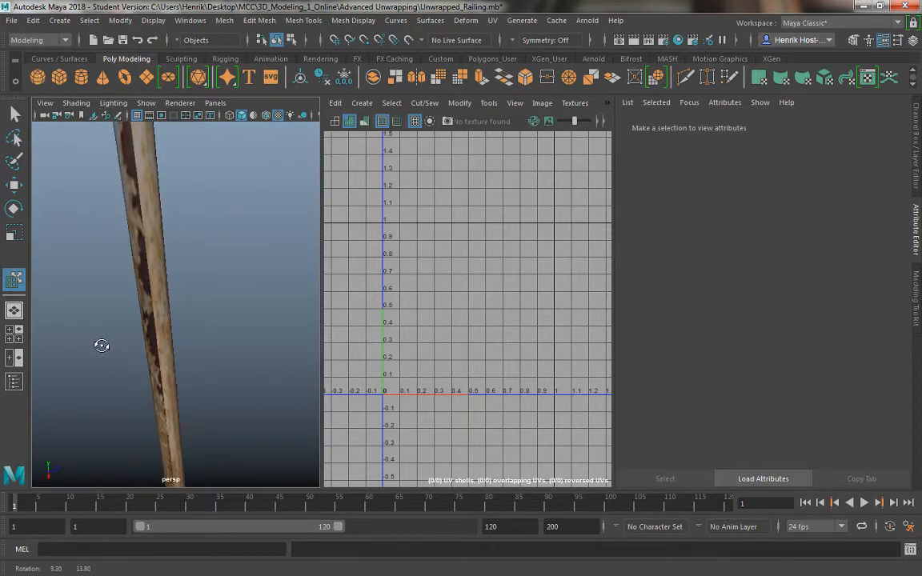
{"action": "mouse_move", "coordinate": [157, 357]}
{"action": "left_mouse_down"}
{"action": "mouse_move", "coordinate": [157, 325]}
{"action": "mouse_move", "coordinate": [99, 362]}
{"action": "mouse_move", "coordinate": [157, 348]}
{"action": "left_mouse_up"}
{"action": "left_click", "coordinate": [157, 348]}
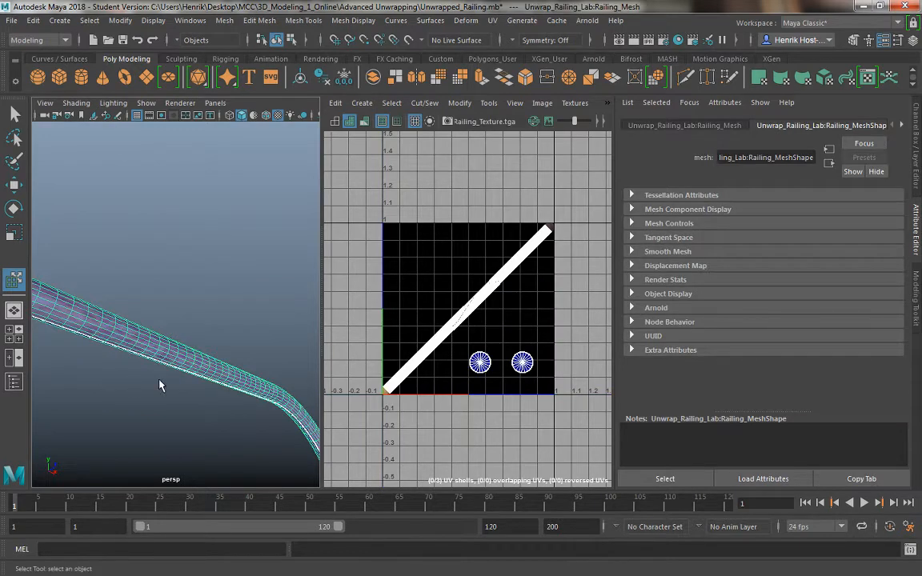
{"action": "left_click_drag", "start_coordinate": [160, 386], "coordinate": [249, 325]}
{"action": "left_click", "coordinate": [187, 413]}
{"action": "left_click", "coordinate": [167, 334]}
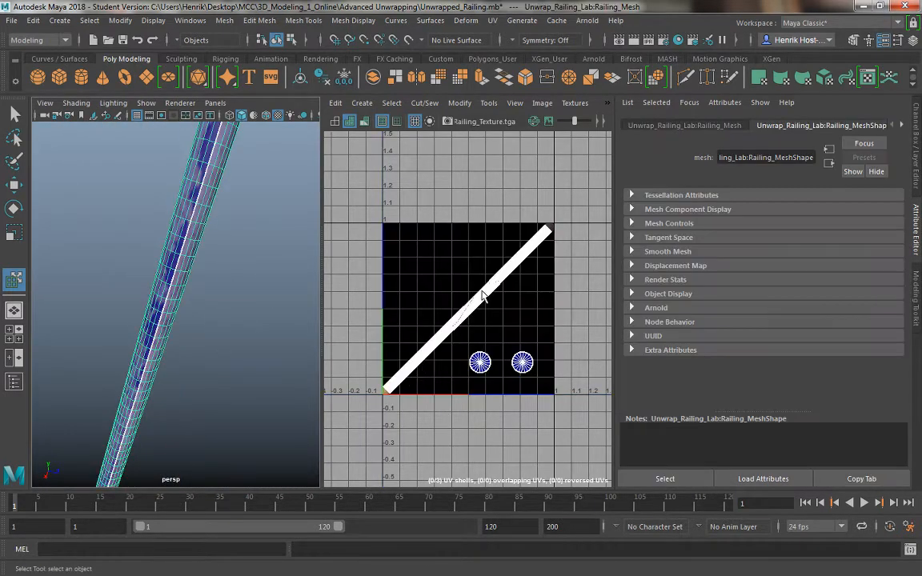
{"action": "left_click", "coordinate": [200, 337]}
{"action": "left_click_drag", "start_coordinate": [200, 337], "coordinate": [167, 434]}
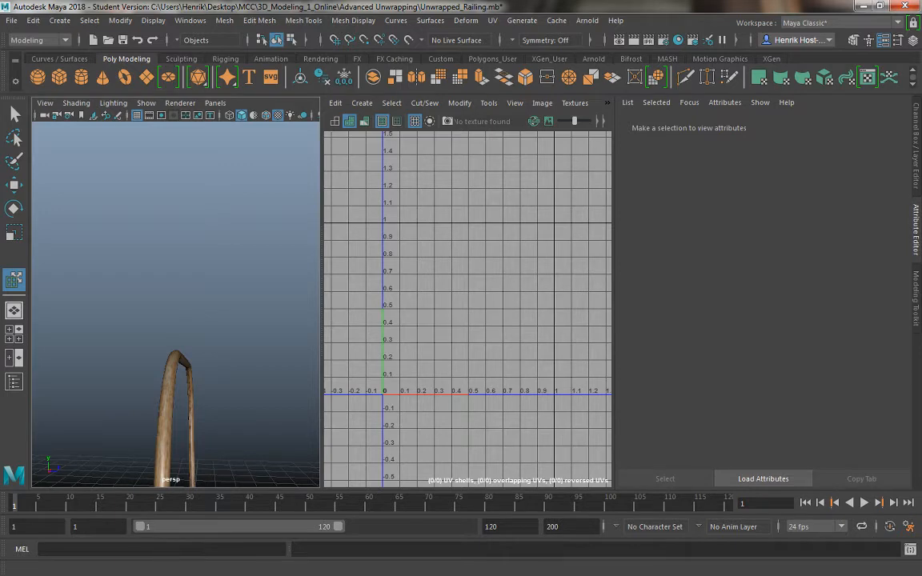
Assign a new Blinn material to the railing and name it Seamless_Texturing
{"action": "left_click_drag", "start_coordinate": [197, 293], "coordinate": [154, 267]}
{"action": "left_click", "coordinate": [155, 270]}
{"action": "right_click", "coordinate": [156, 274]}
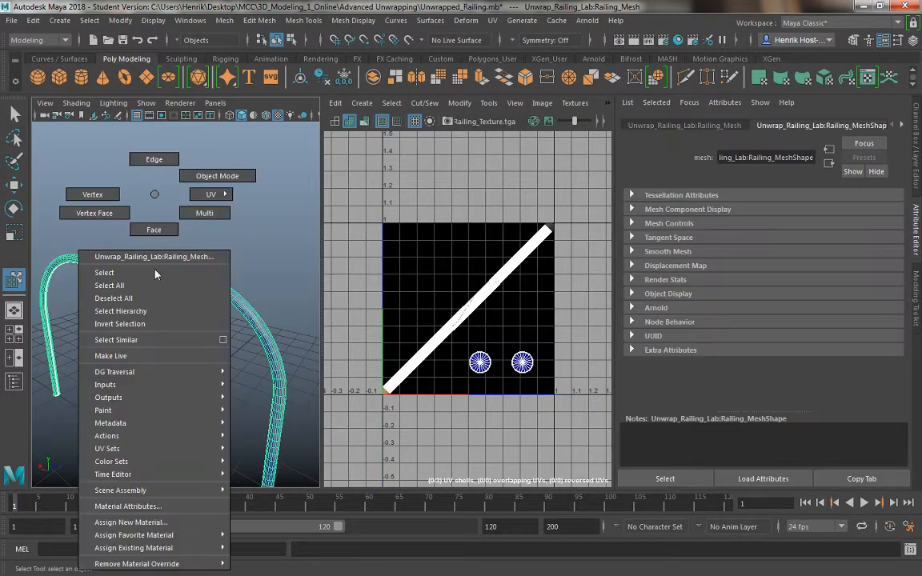
{"action": "left_click", "coordinate": [149, 523]}
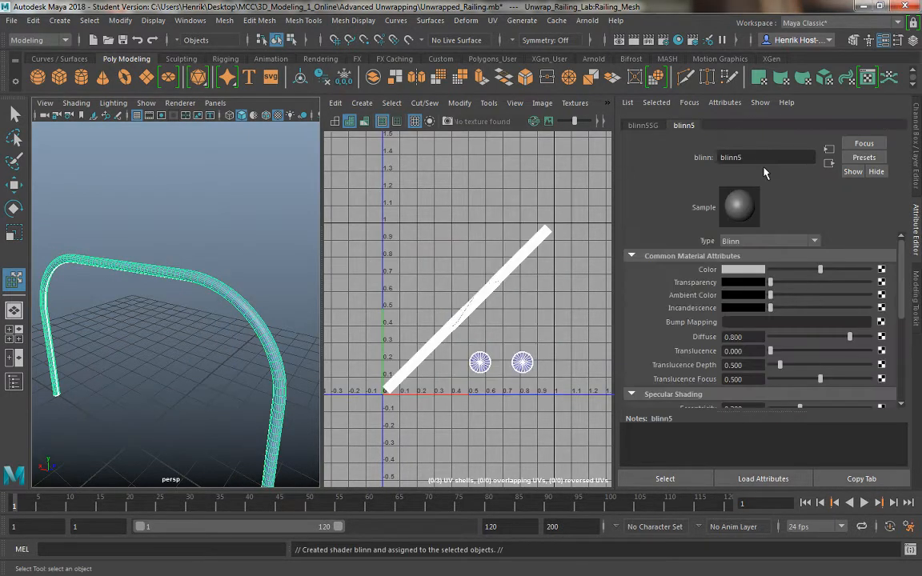
{"action": "left_click_drag", "start_coordinate": [760, 157], "coordinate": [592, 146]}
{"action": "type", "text": "Seamless_Texture"}
{"action": "type", "text": "ng"}
{"action": "key", "text": "Return"}
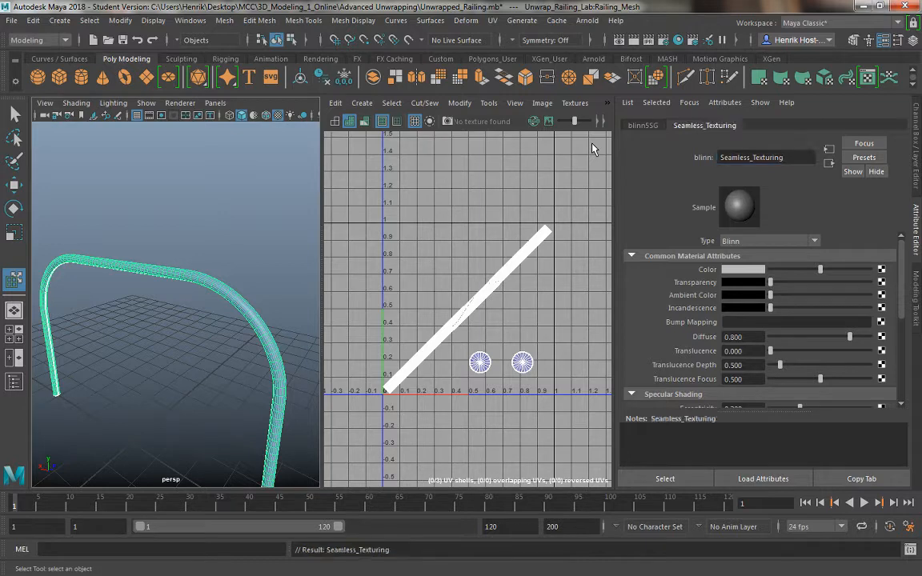
Delete the railing's construction history and show its Seamless_Texturing material attributes
{"action": "left_click", "coordinate": [185, 257]}
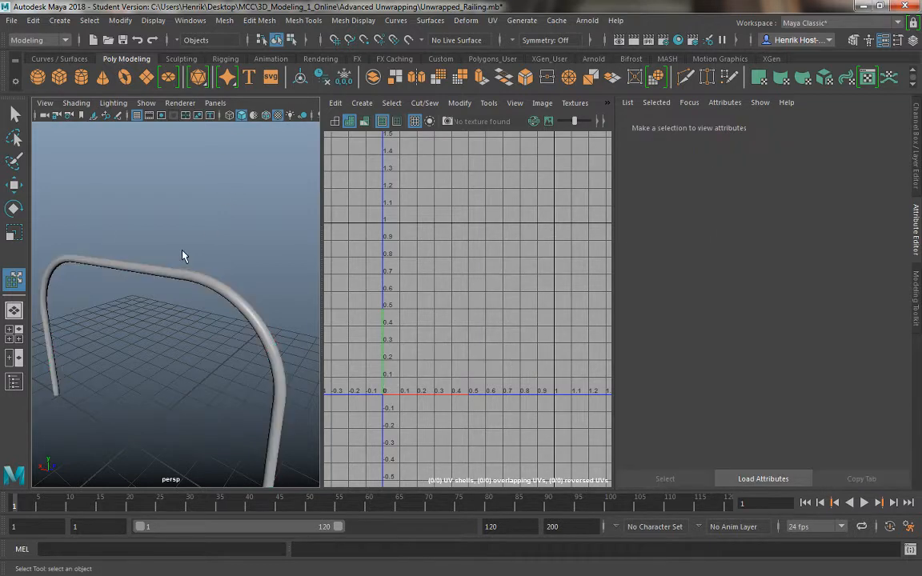
{"action": "mouse_move", "coordinate": [185, 257]}
{"action": "left_mouse_down"}
{"action": "mouse_move", "coordinate": [247, 241]}
{"action": "mouse_move", "coordinate": [201, 262]}
{"action": "left_mouse_up"}
{"action": "left_click", "coordinate": [154, 298]}
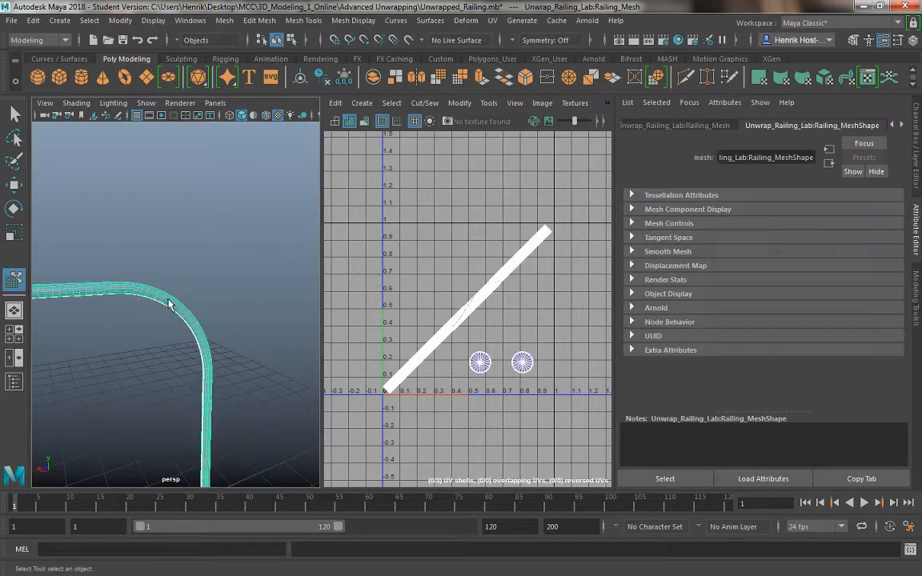
{"action": "left_click", "coordinate": [903, 126]}
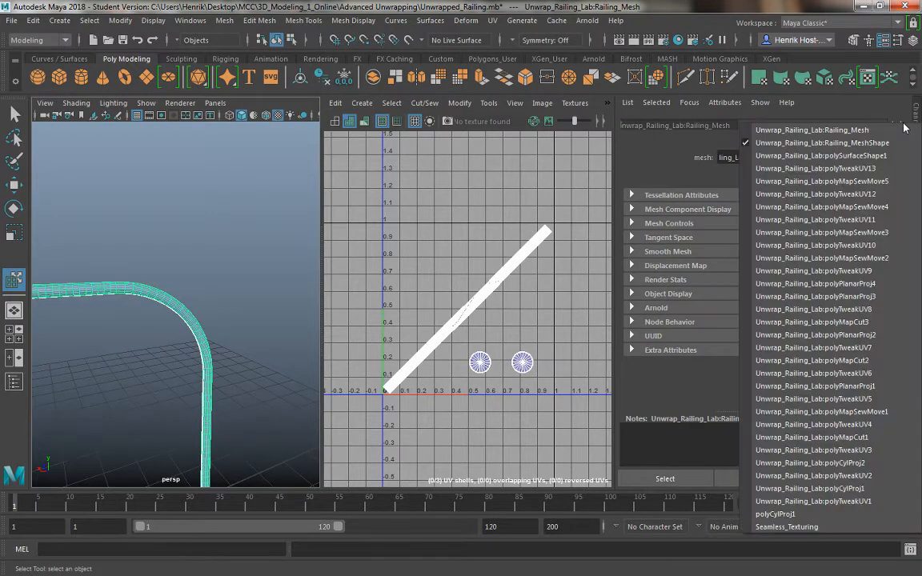
{"action": "left_click", "coordinate": [32, 21]}
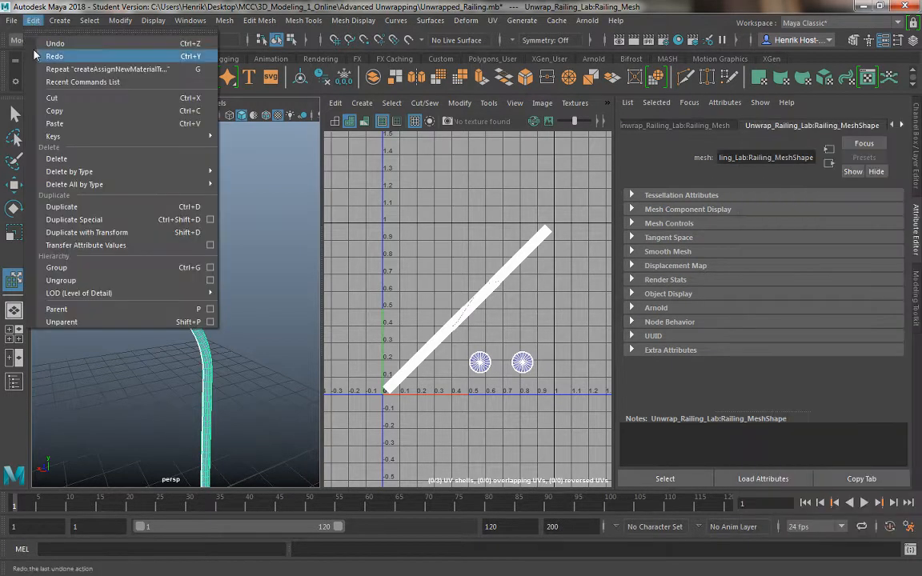
{"action": "mouse_move", "coordinate": [62, 188]}
{"action": "left_click", "coordinate": [237, 139]}
{"action": "left_click", "coordinate": [849, 126]}
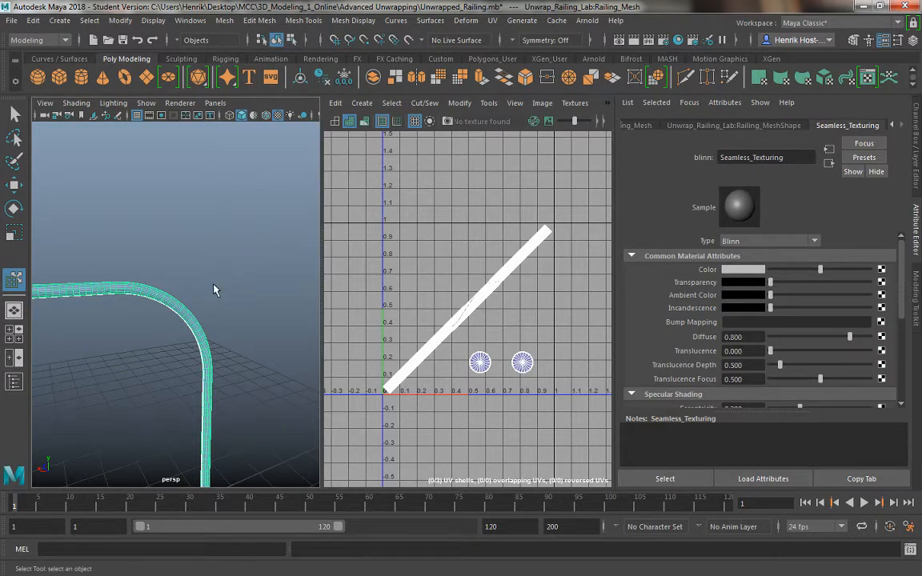
Check in the Plug-in Manager whether the objExport.mll plug-in is loaded
{"action": "left_click_drag", "start_coordinate": [193, 296], "coordinate": [181, 228]}
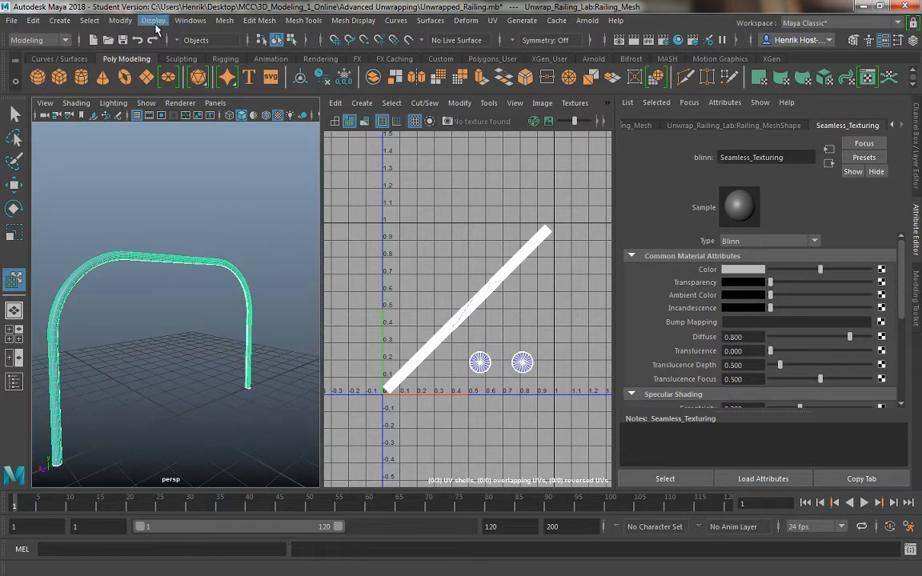
{"action": "left_click", "coordinate": [190, 20]}
{"action": "mouse_move", "coordinate": [240, 142]}
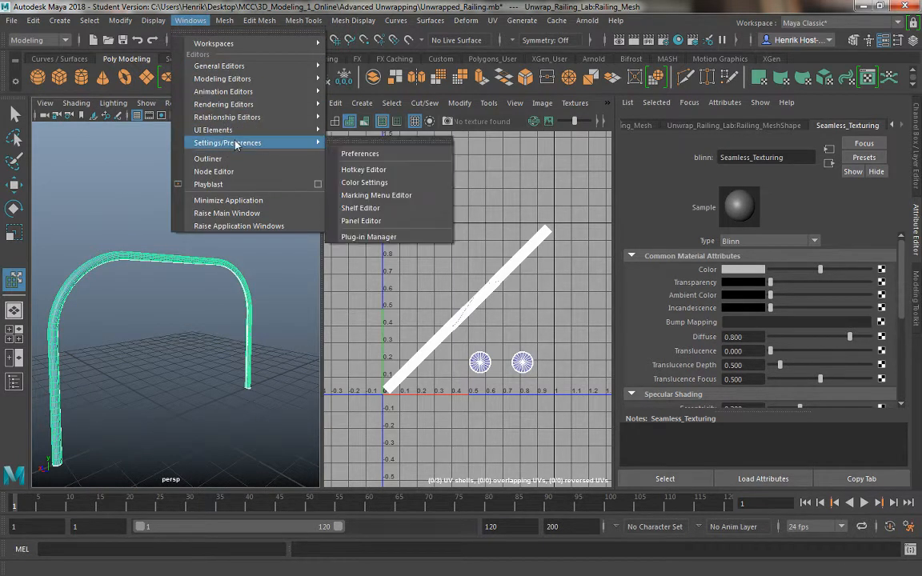
{"action": "left_click", "coordinate": [373, 237]}
{"action": "scroll", "coordinate": [240, 280], "scroll_direction": "down", "scroll_amount": 8}
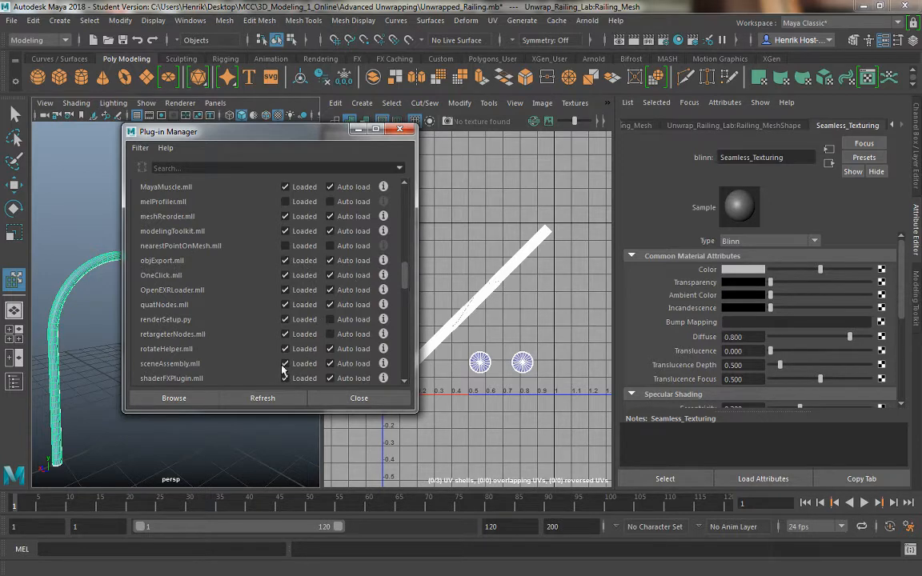
{"action": "left_click", "coordinate": [347, 401]}
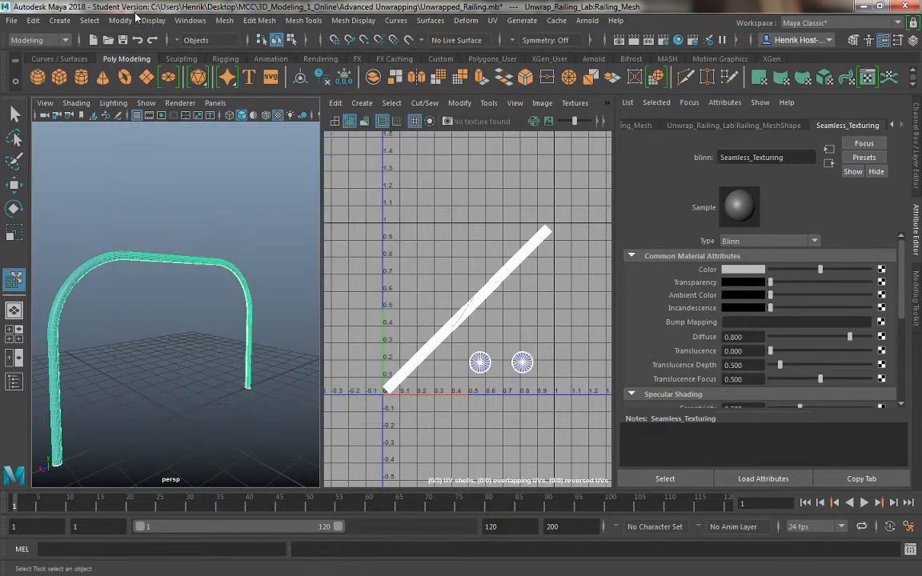
{"action": "left_click", "coordinate": [191, 20]}
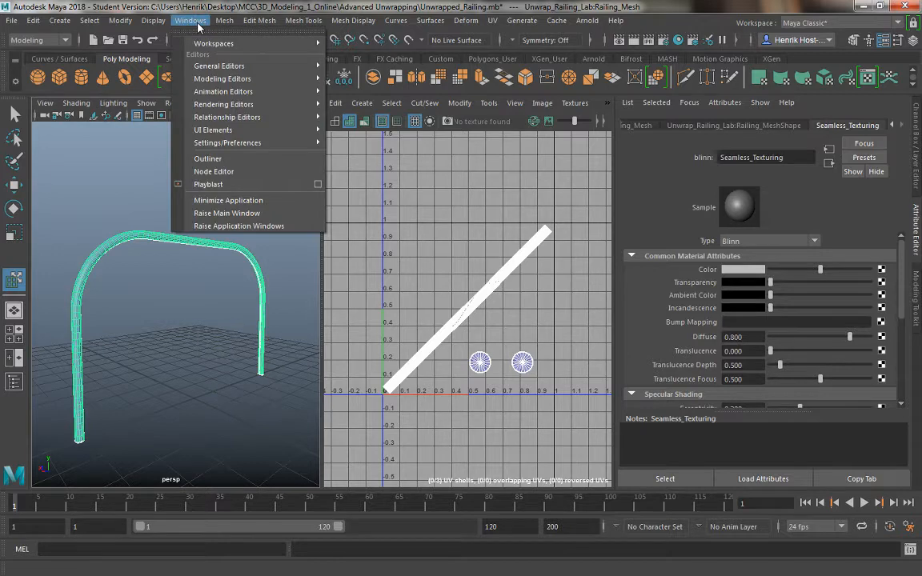
{"action": "mouse_move", "coordinate": [227, 143]}
{"action": "left_click", "coordinate": [352, 237]}
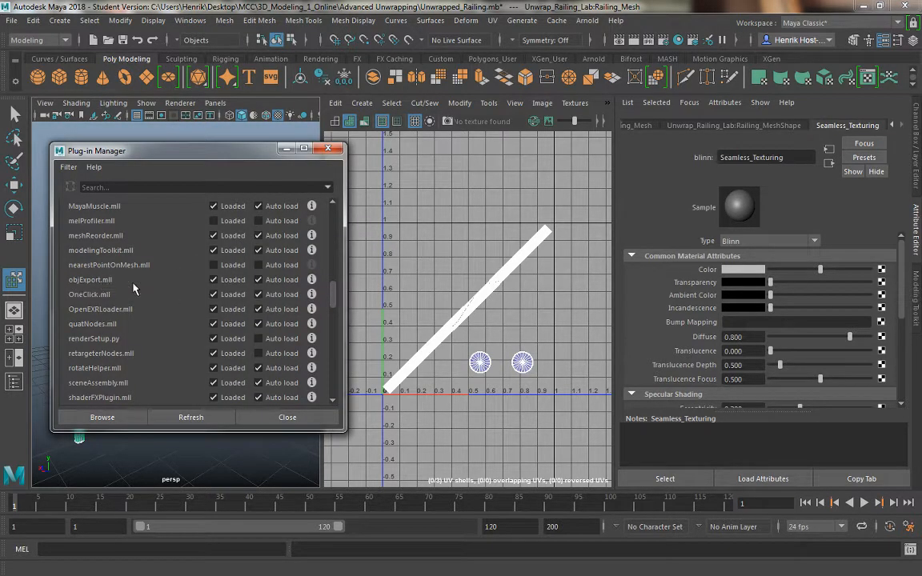
{"action": "left_click", "coordinate": [287, 417]}
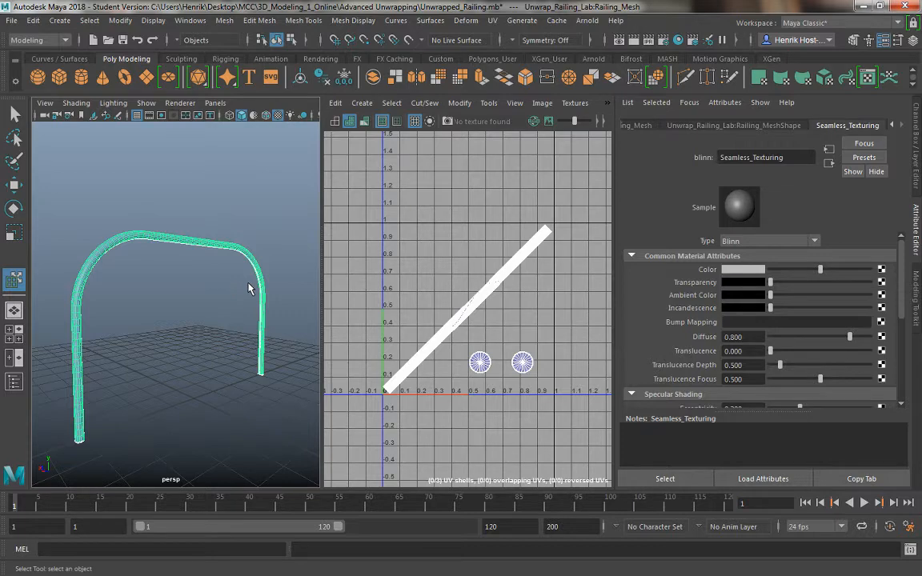
Reselect the whole railing mesh in object mode with the Select Tool
{"action": "left_click", "coordinate": [14, 115]}
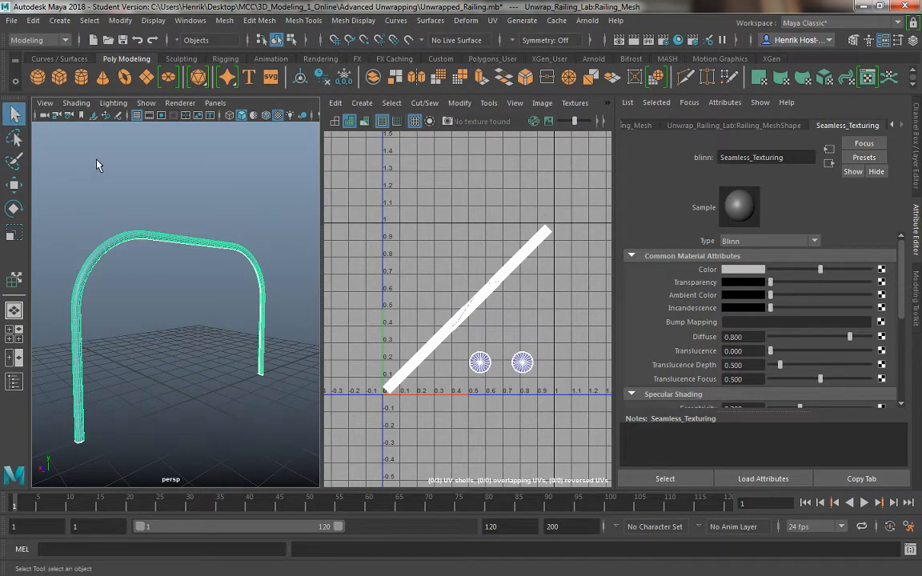
{"action": "left_click", "coordinate": [139, 251]}
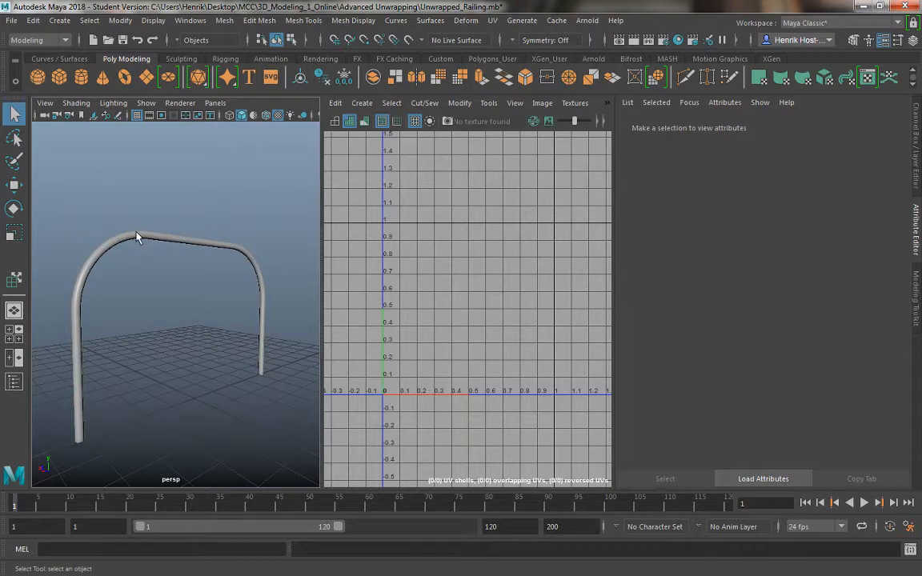
{"action": "left_click", "coordinate": [139, 237]}
{"action": "right_click", "coordinate": [141, 237]}
{"action": "left_click", "coordinate": [187, 176]}
{"action": "left_click_drag", "start_coordinate": [164, 177], "coordinate": [164, 245]}
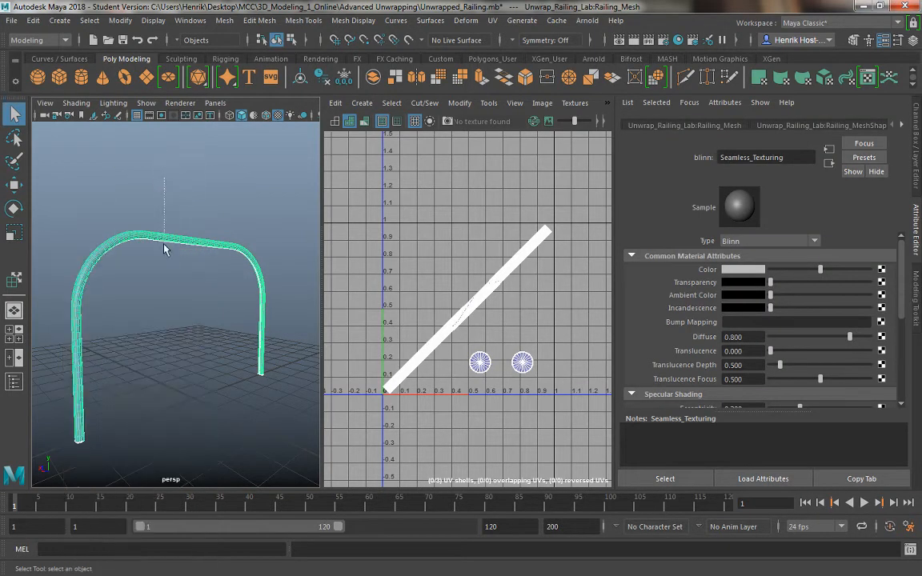
Export the selected railing as an OBJ file named Railing_Texturing into the Projection_Texturing_Advanced folder
{"action": "left_click", "coordinate": [12, 20]}
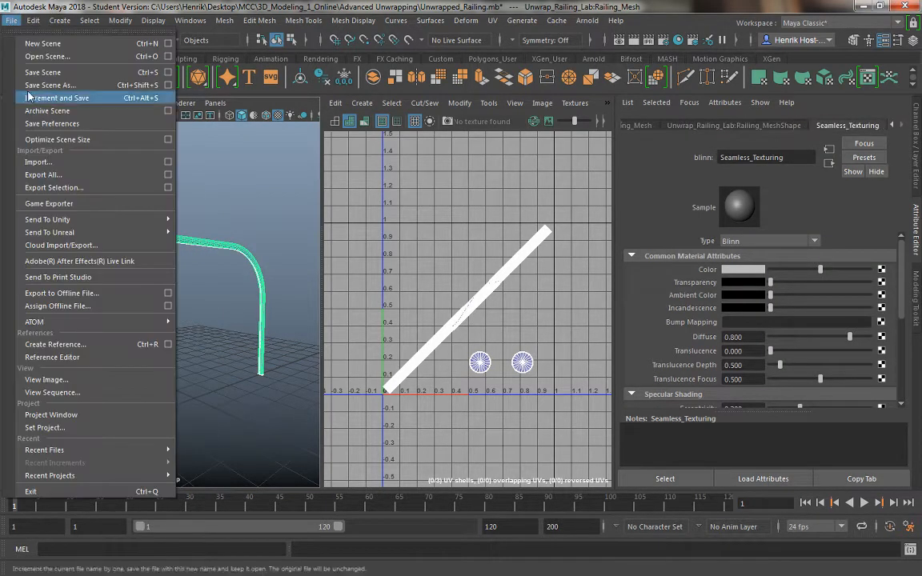
{"action": "left_click", "coordinate": [54, 188]}
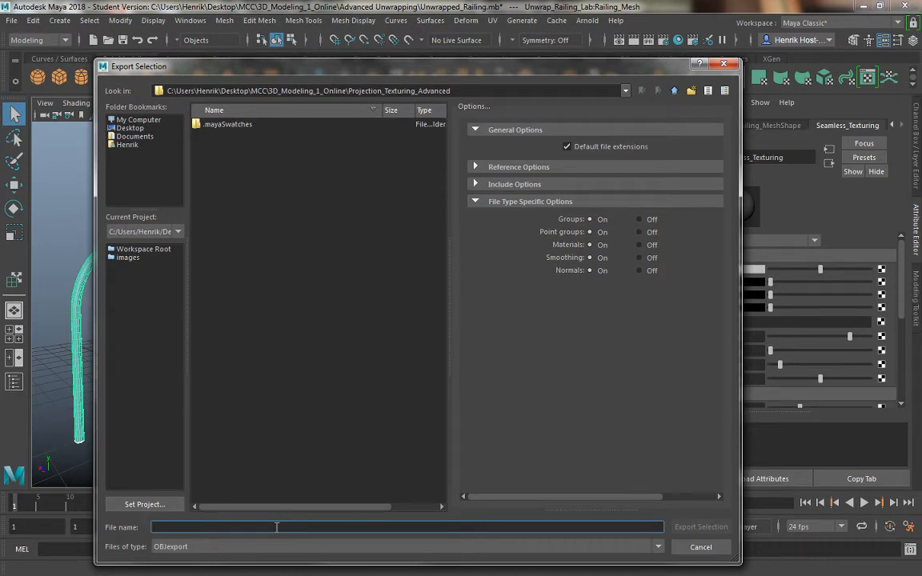
{"action": "type", "text": "Railing"}
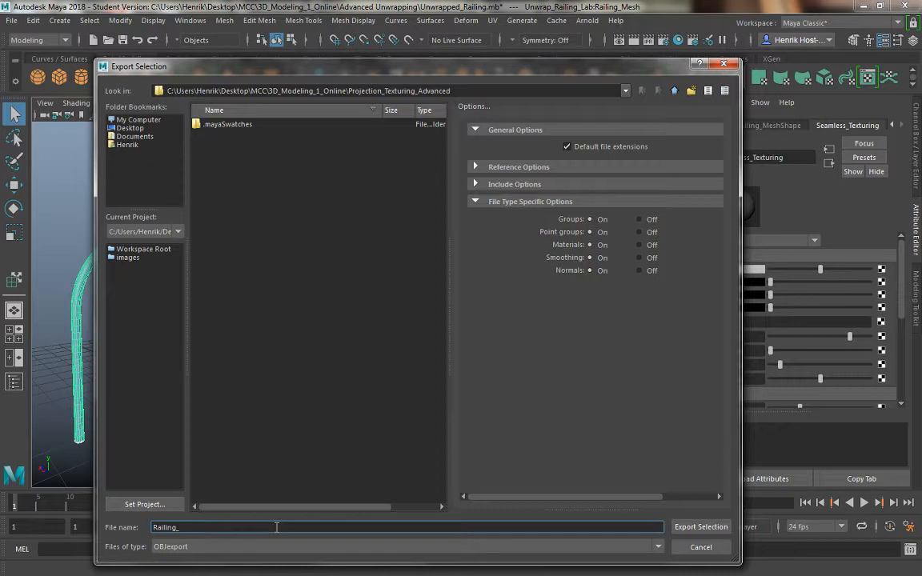
{"action": "type", "text": "_Texturing"}
{"action": "left_click", "coordinate": [291, 547]}
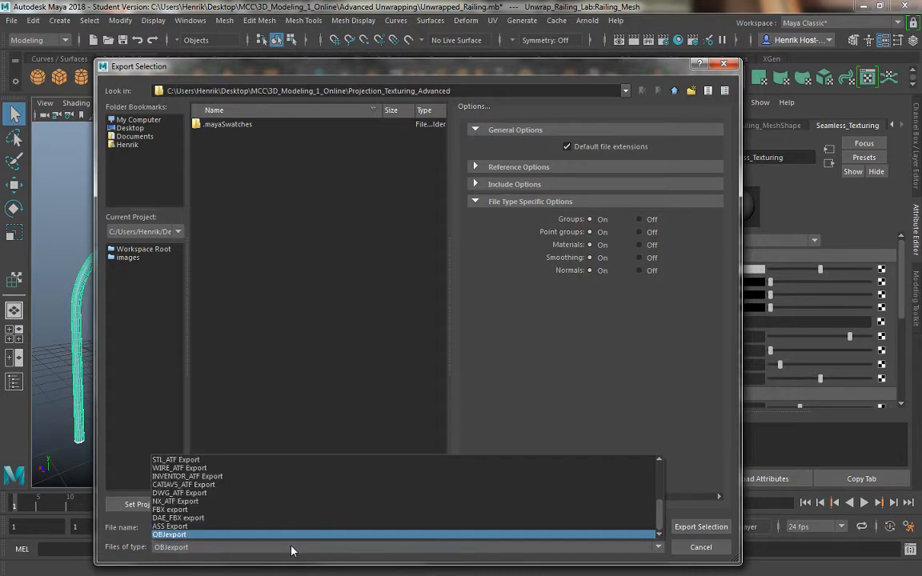
{"action": "left_click", "coordinate": [294, 535]}
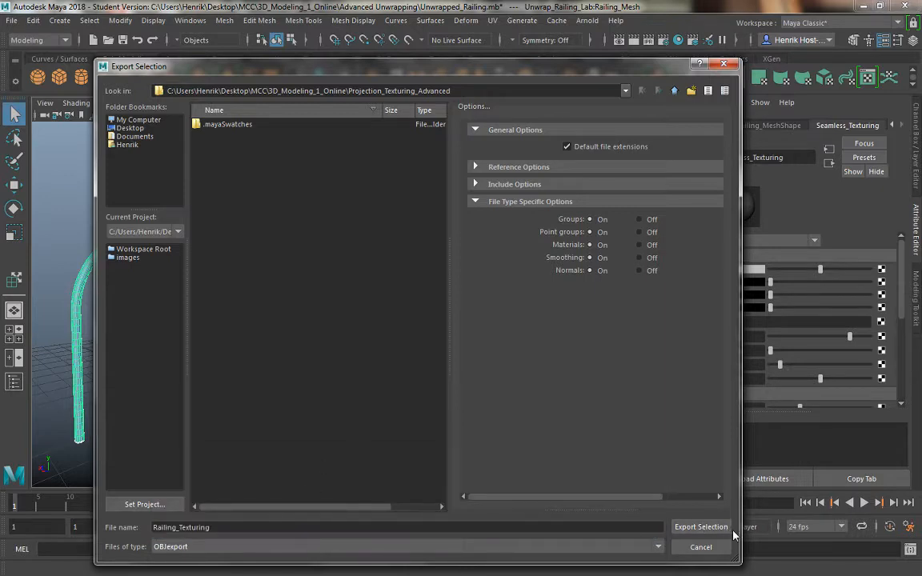
{"action": "left_click", "coordinate": [702, 528]}
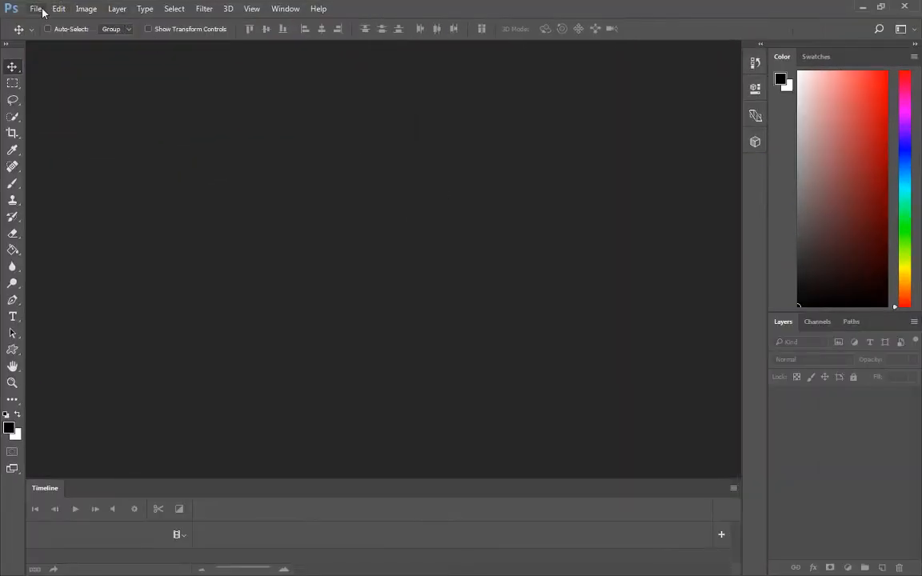
Switch to Photoshop and open the Railing_Texturing OBJ file from the Projection_Texturing_Advanced folder
{"action": "left_click", "coordinate": [37, 9]}
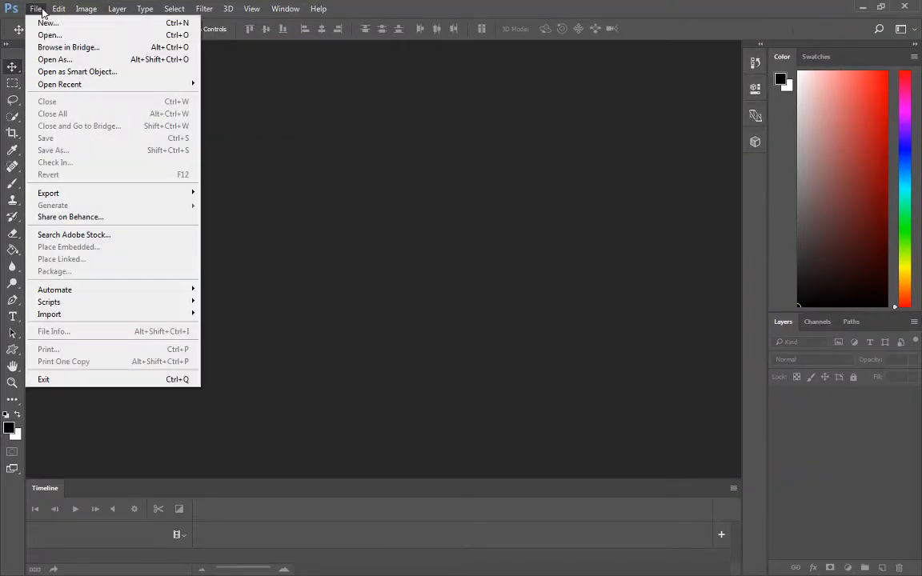
{"action": "left_click", "coordinate": [46, 36]}
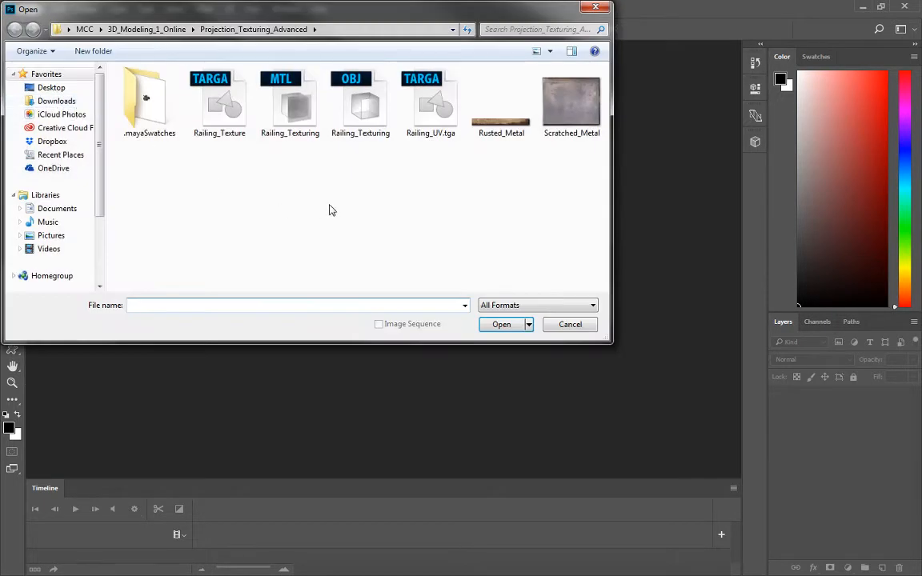
{"action": "left_click", "coordinate": [364, 121]}
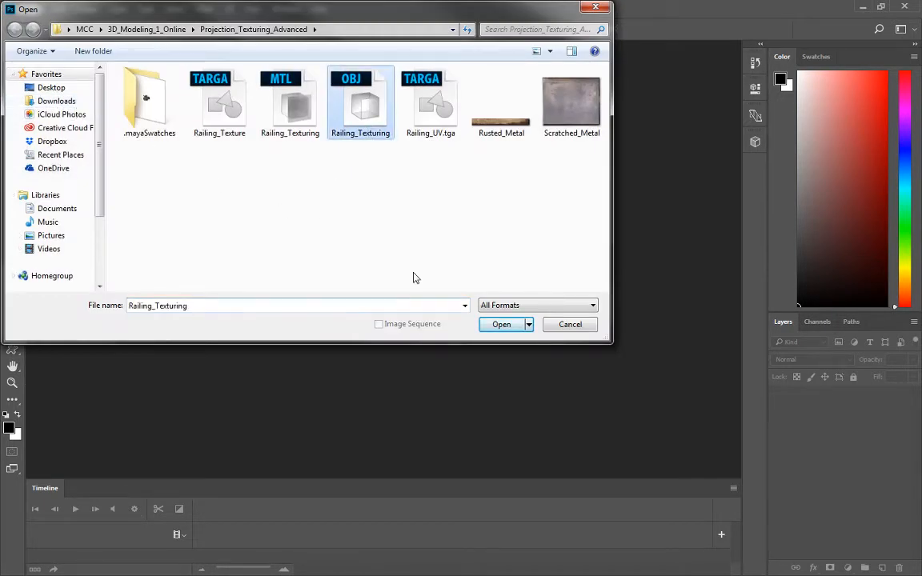
{"action": "left_click", "coordinate": [501, 324]}
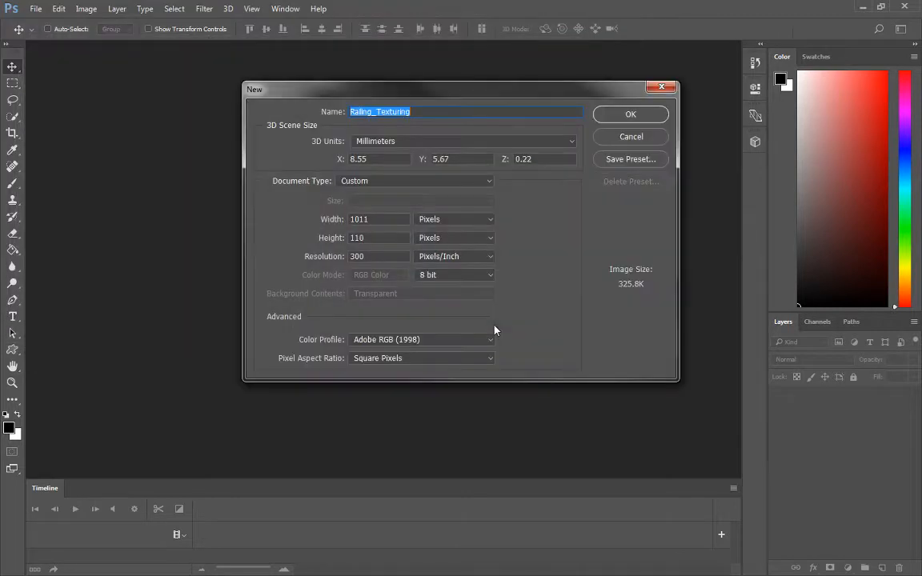
Set the new 3D document's height to 900 pixels, create it and switch to the 3D workspace
{"action": "double_click", "coordinate": [376, 237]}
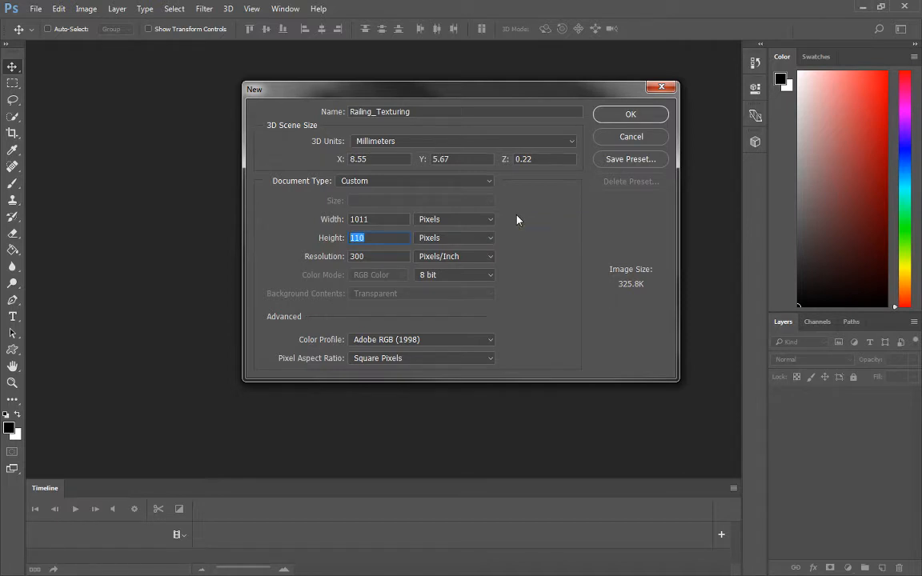
{"action": "type", "text": "900"}
{"action": "left_click", "coordinate": [631, 117]}
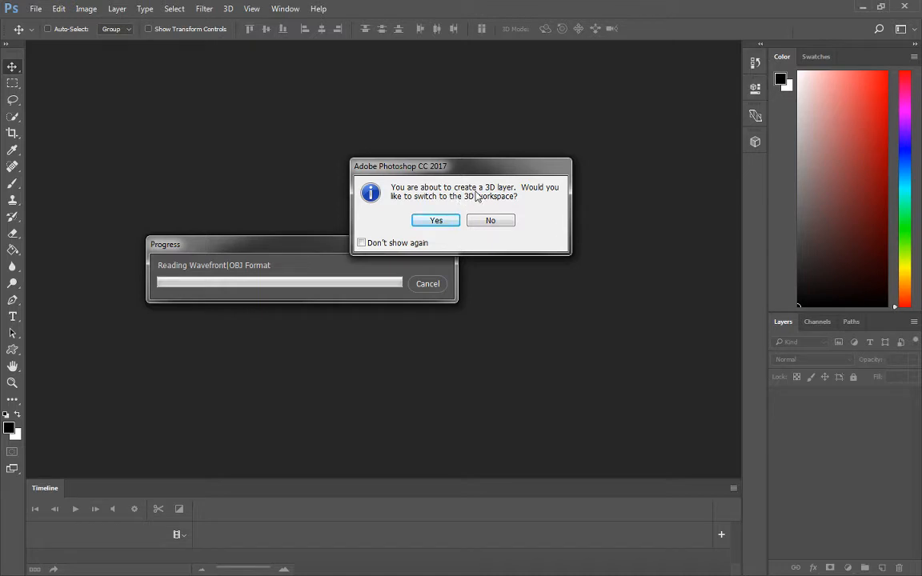
{"action": "left_click", "coordinate": [437, 221]}
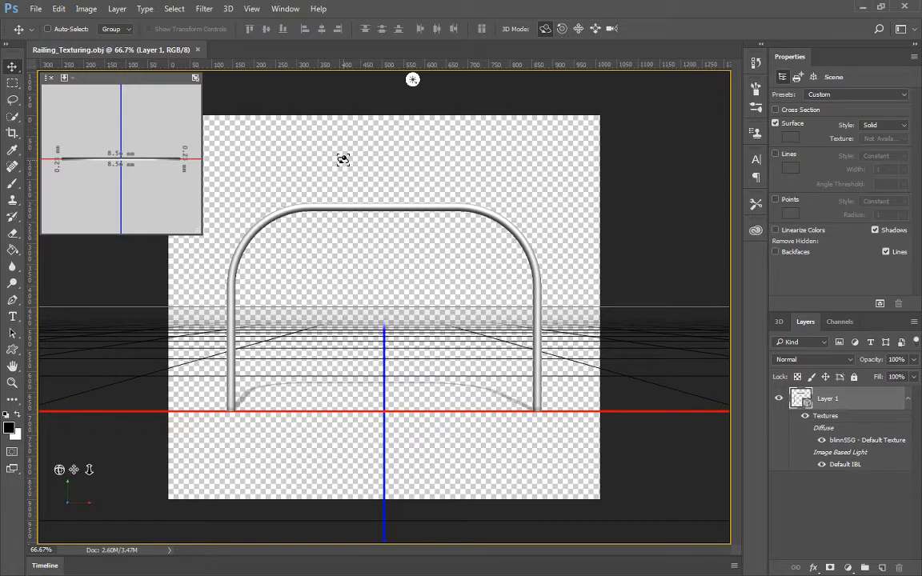
Examine the imported railing from several angles by orbiting, rolling, panning and sliding the 3D camera
{"action": "left_click_drag", "start_coordinate": [343, 157], "coordinate": [372, 202]}
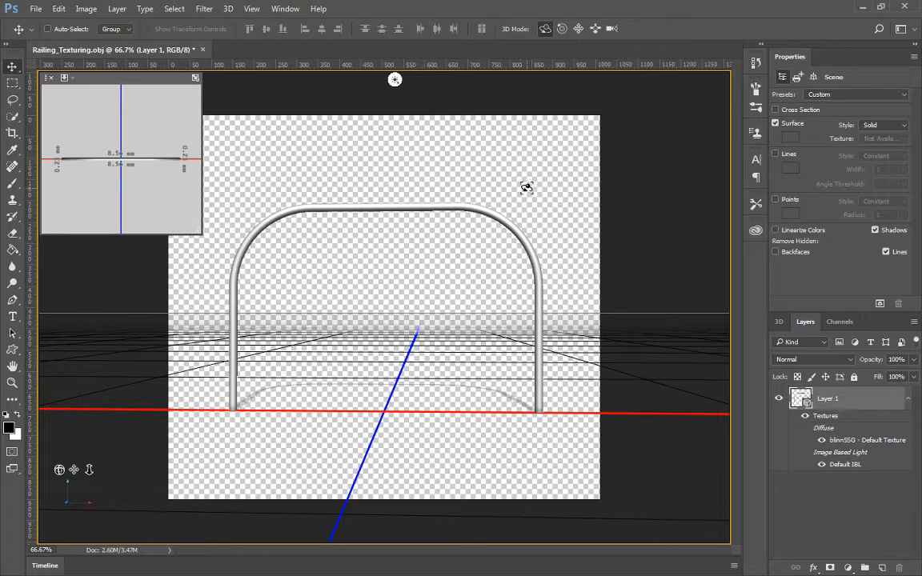
{"action": "mouse_move", "coordinate": [469, 169]}
{"action": "left_mouse_down"}
{"action": "mouse_move", "coordinate": [436, 167]}
{"action": "mouse_move", "coordinate": [552, 48]}
{"action": "left_mouse_up"}
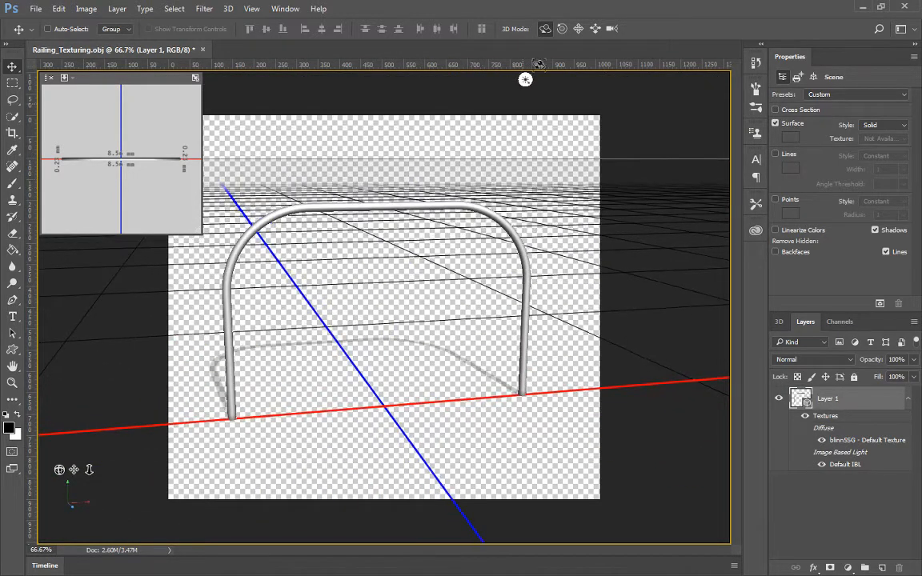
{"action": "left_click", "coordinate": [563, 30]}
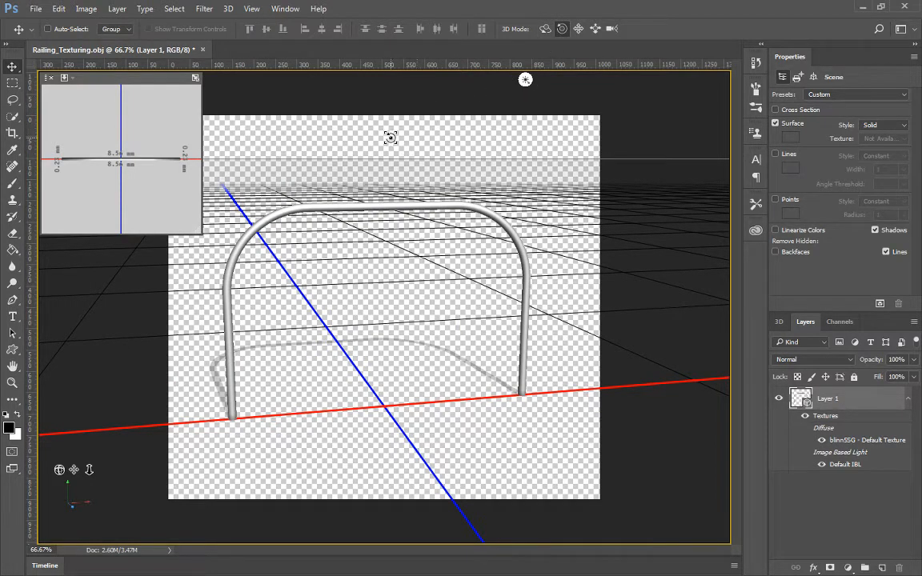
{"action": "mouse_move", "coordinate": [390, 138]}
{"action": "left_mouse_down"}
{"action": "mouse_move", "coordinate": [400, 138]}
{"action": "mouse_move", "coordinate": [389, 132]}
{"action": "left_mouse_up"}
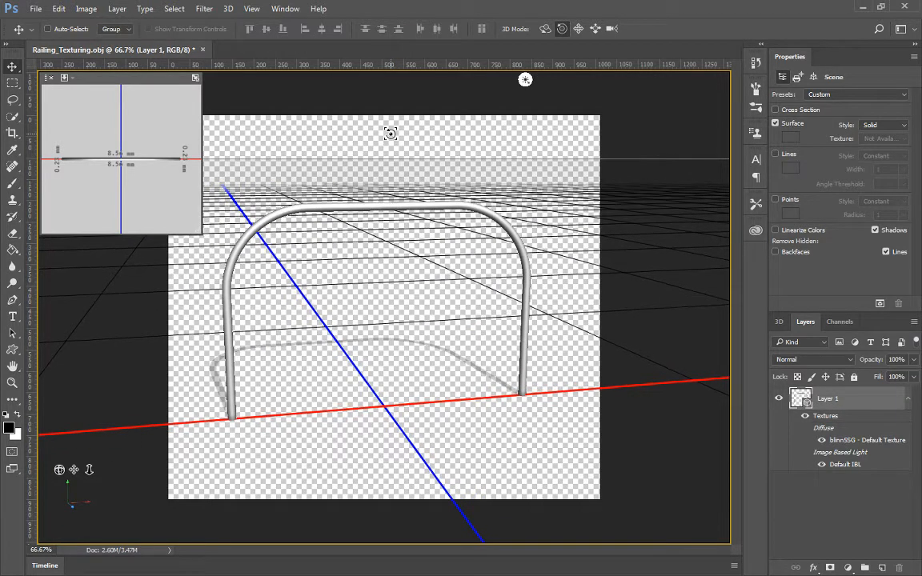
{"action": "left_click", "coordinate": [577, 29]}
{"action": "mouse_move", "coordinate": [448, 128]}
{"action": "left_mouse_down"}
{"action": "mouse_move", "coordinate": [461, 117]}
{"action": "mouse_move", "coordinate": [445, 120]}
{"action": "left_mouse_up"}
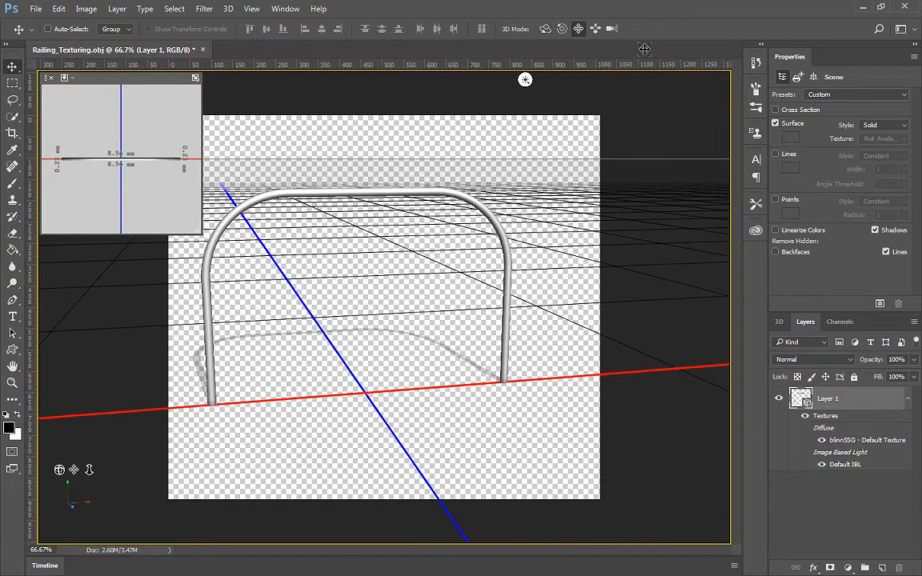
{"action": "left_click", "coordinate": [594, 29]}
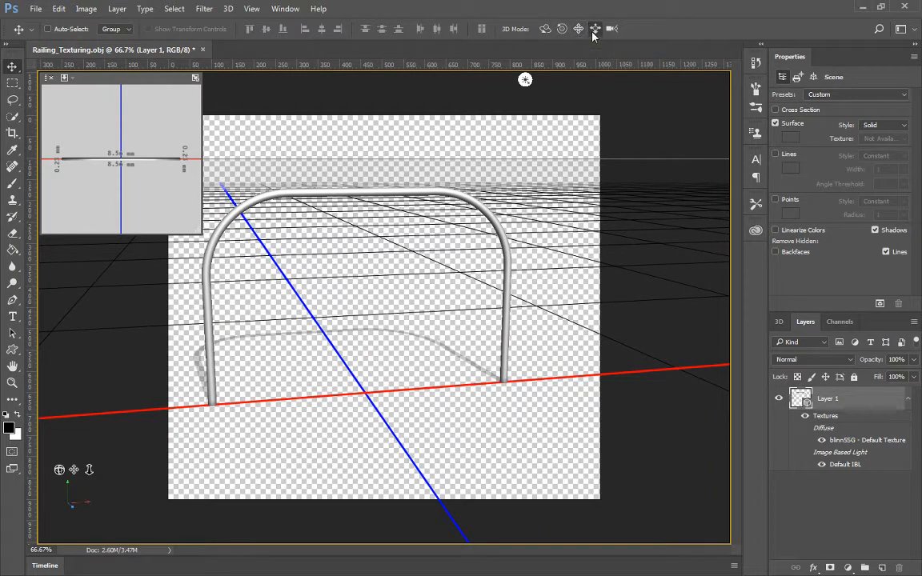
{"action": "left_click_drag", "start_coordinate": [417, 132], "coordinate": [418, 206]}
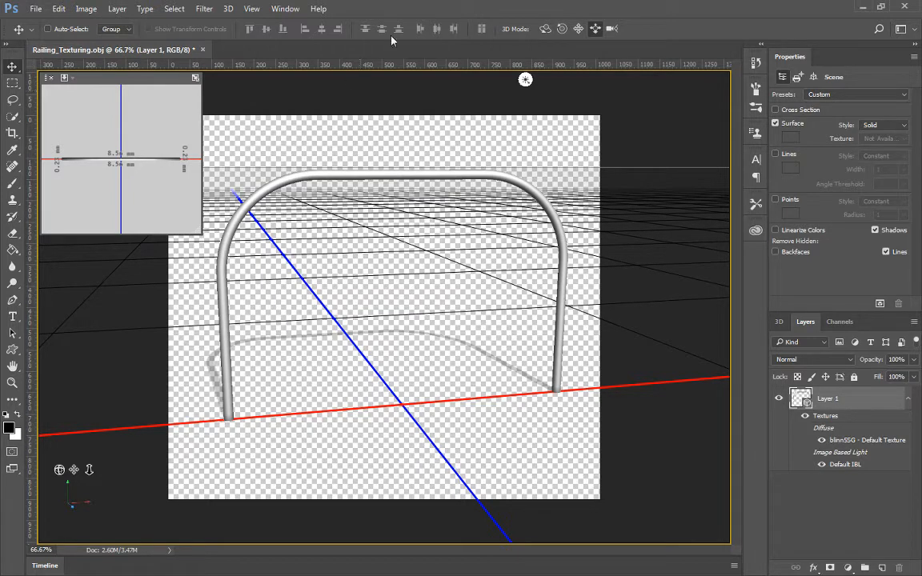
{"action": "left_click", "coordinate": [545, 29]}
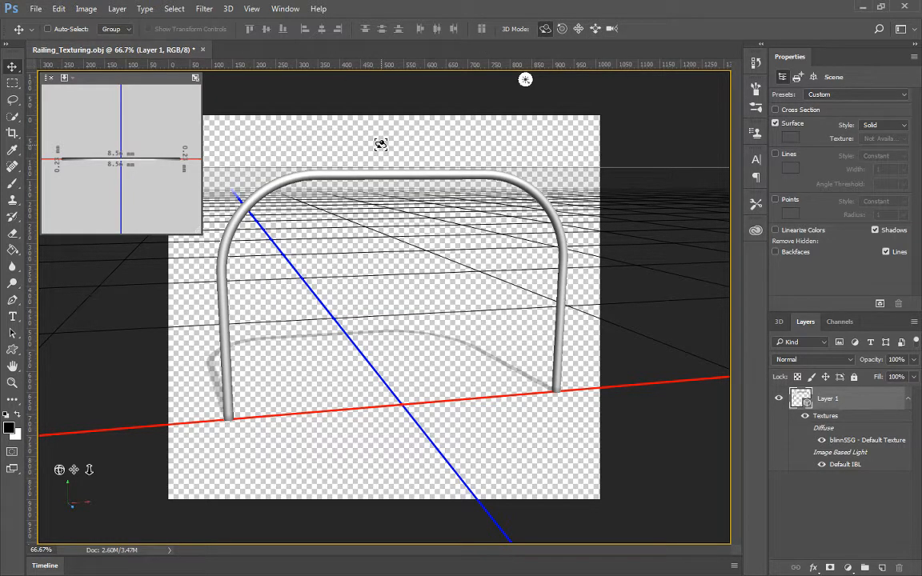
{"action": "left_click_drag", "start_coordinate": [381, 144], "coordinate": [428, 88]}
{"action": "left_click", "coordinate": [579, 29]}
{"action": "left_click", "coordinate": [595, 29]}
{"action": "left_click", "coordinate": [543, 29]}
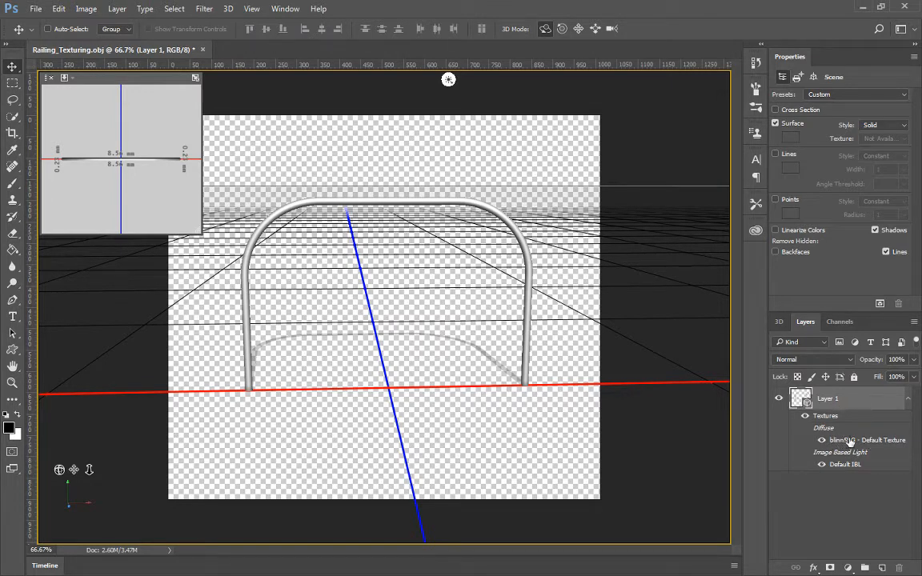
Open the railing's blinn5SG - Default Texture diffuse map and examine its UV layout at fit-to-screen size
{"action": "mouse_move", "coordinate": [849, 443]}
{"action": "double_click", "coordinate": [847, 433]}
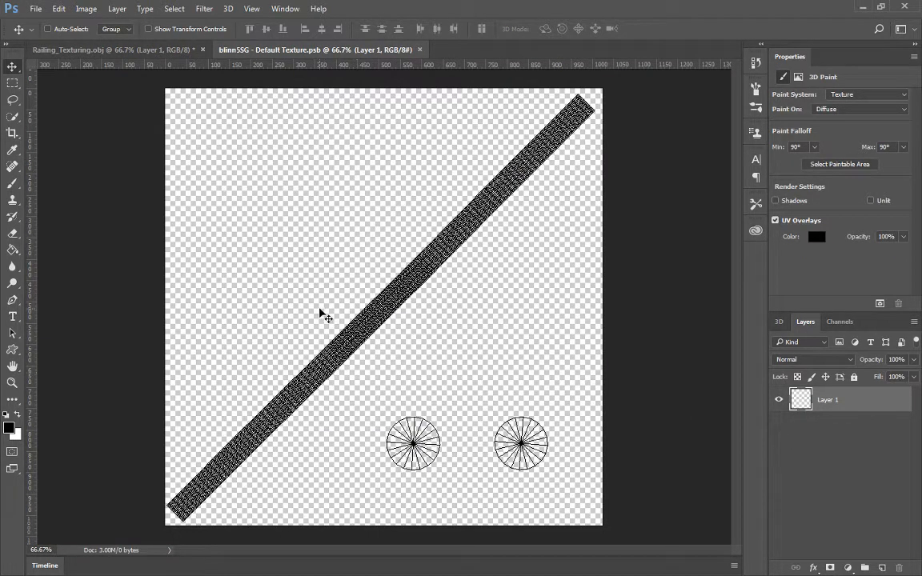
{"action": "key", "text": "ctrl"}
{"action": "key", "text": "ctrl+0"}
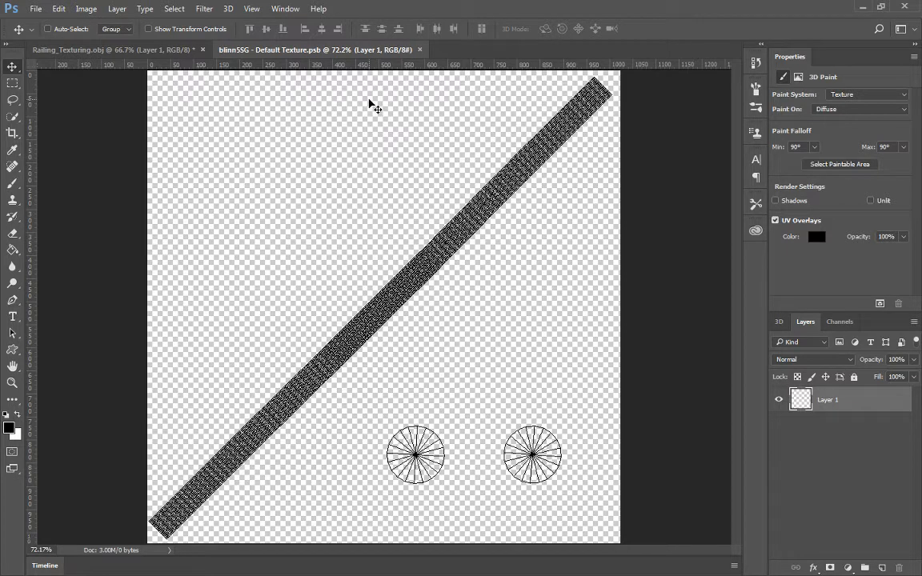
Open Railing_Texture, Rusted_Metal and Scratched_Metal together from the Projection_Texturing_Advanced folder
{"action": "left_click", "coordinate": [138, 52]}
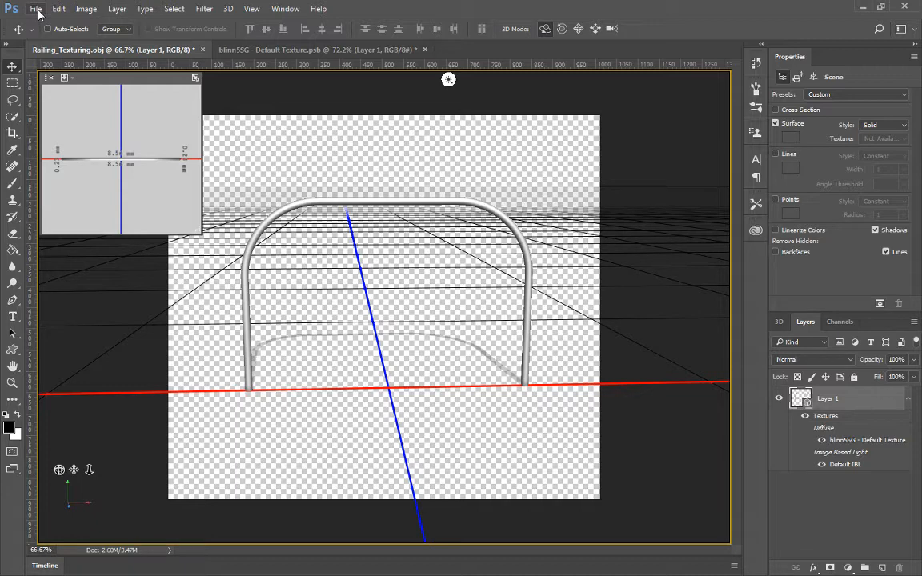
{"action": "left_click", "coordinate": [37, 9]}
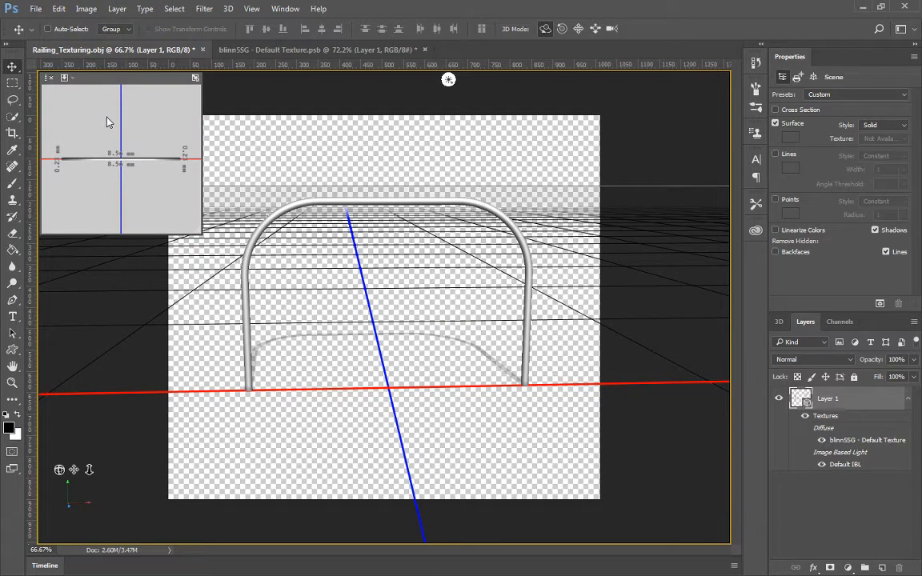
{"action": "key", "text": "ctrl+o"}
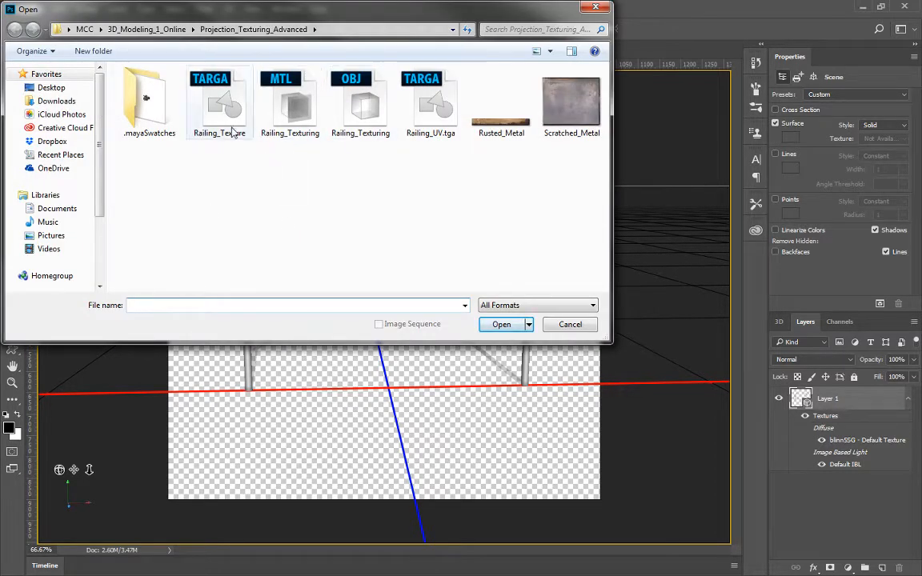
{"action": "left_click", "coordinate": [209, 116]}
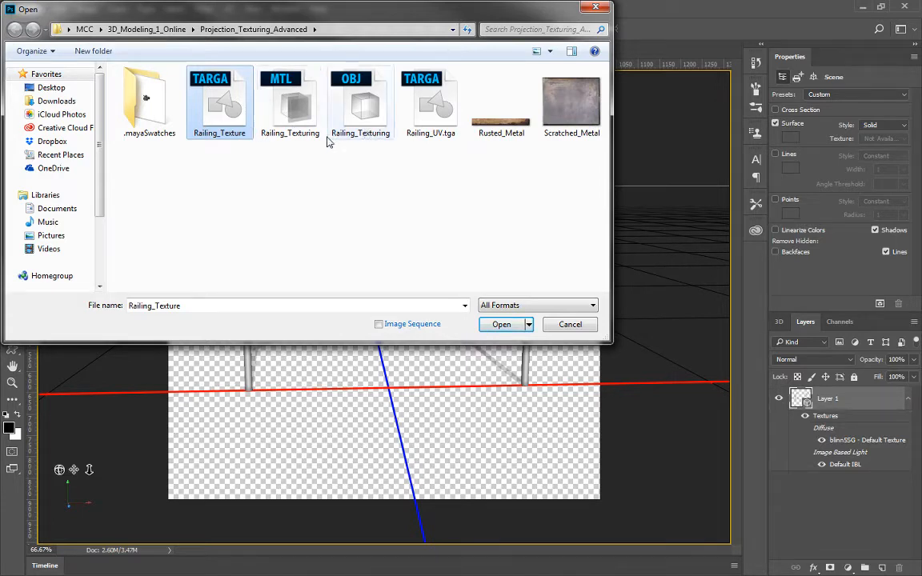
{"action": "left_click", "coordinate": [501, 104], "text": "ctrl"}
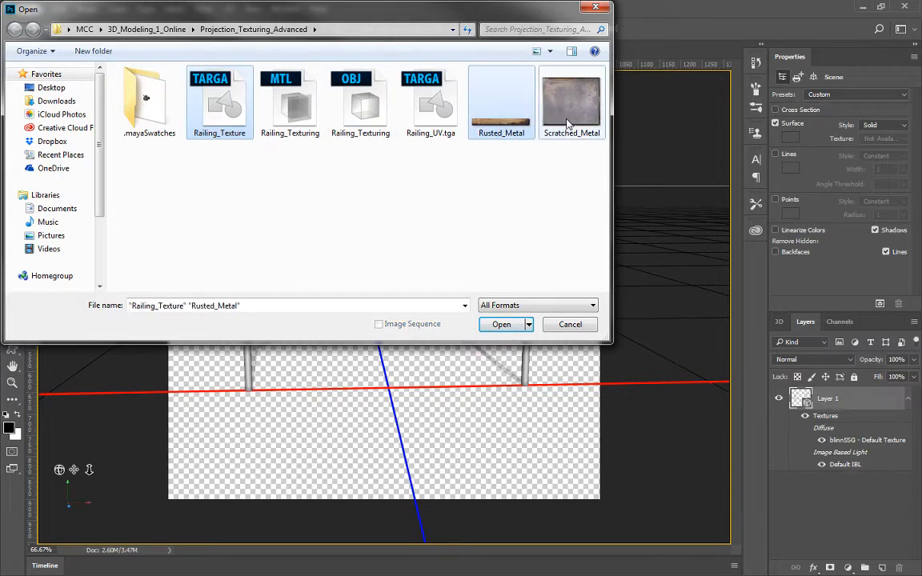
{"action": "left_click", "coordinate": [572, 104], "text": "ctrl"}
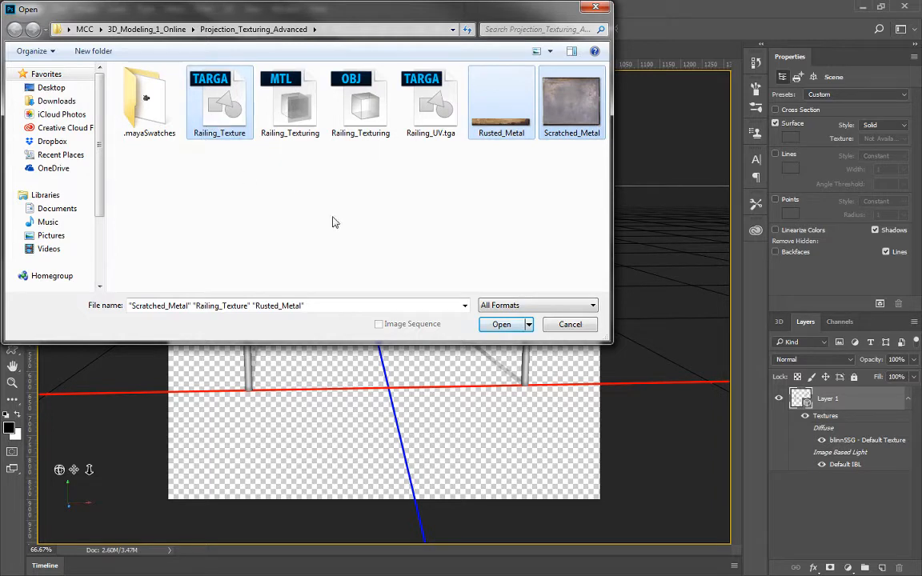
{"action": "left_click", "coordinate": [498, 325]}
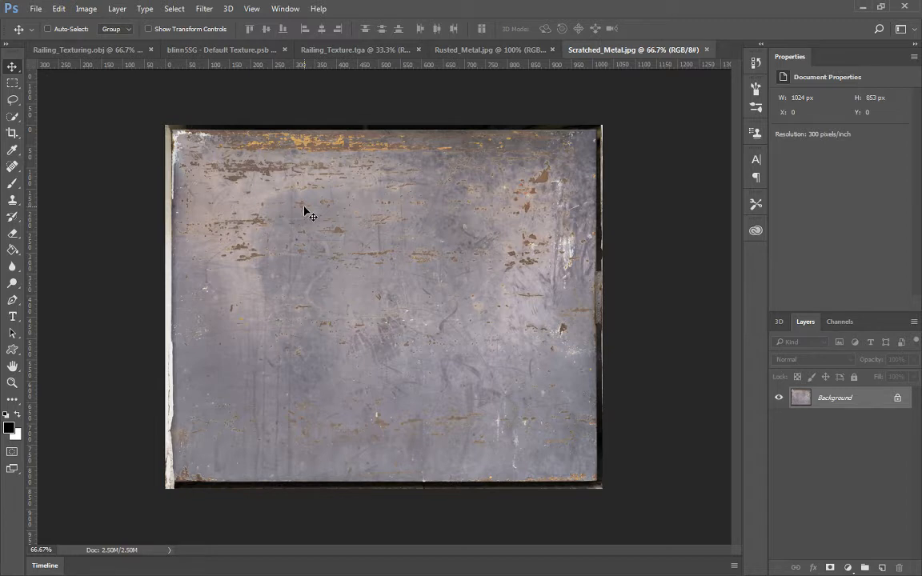
Marquee-select and copy a horizontal strip of about 885 by 76 px below the middle of the Scratched_Metal image
{"action": "left_click", "coordinate": [12, 83]}
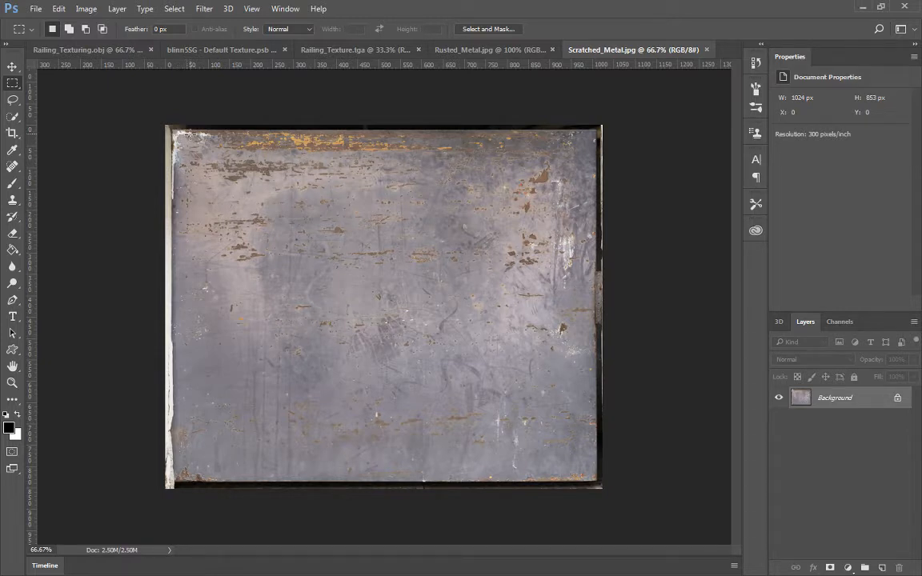
{"action": "left_click_drag", "start_coordinate": [194, 133], "coordinate": [566, 157]}
{"action": "left_click", "coordinate": [293, 216]}
{"action": "left_click_drag", "start_coordinate": [198, 356], "coordinate": [574, 389]}
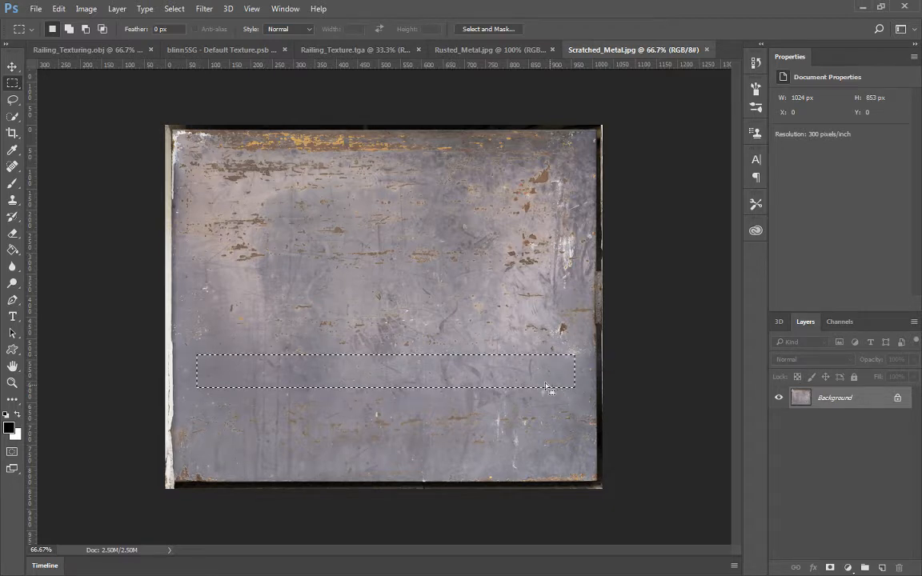
Paste the scratched metal strip into Railing_Texturing and position it over the railing's top bar as seen from above
{"action": "left_click", "coordinate": [104, 50]}
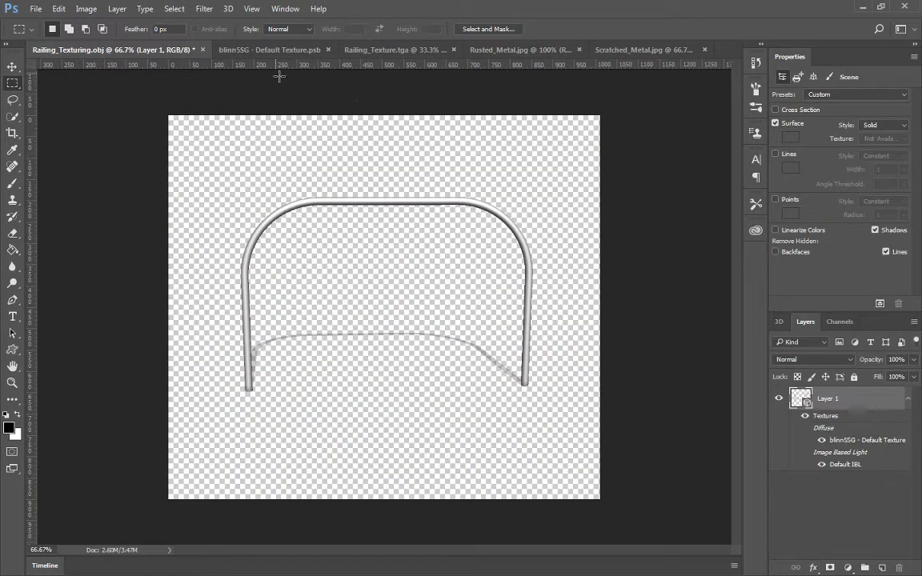
{"action": "left_click", "coordinate": [13, 66]}
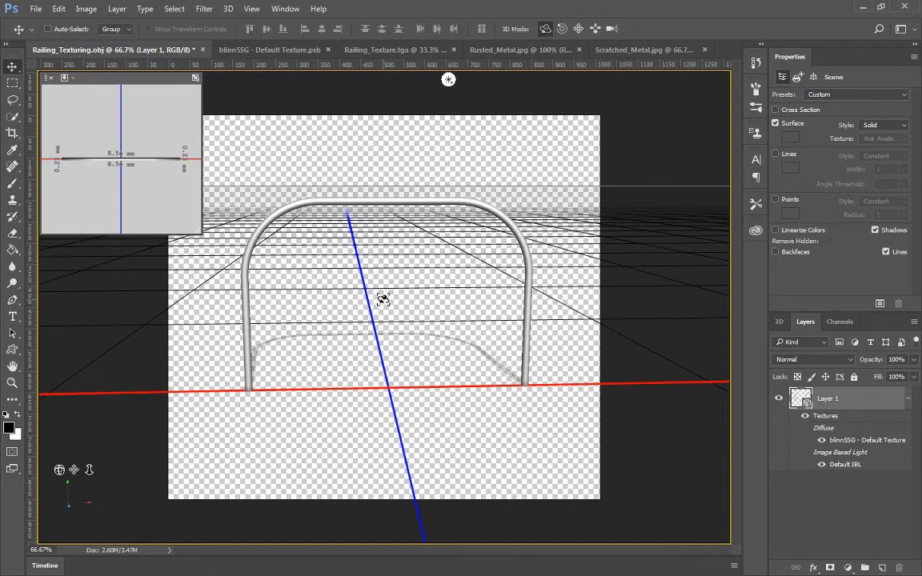
{"action": "left_click_drag", "start_coordinate": [373, 274], "coordinate": [274, 267]}
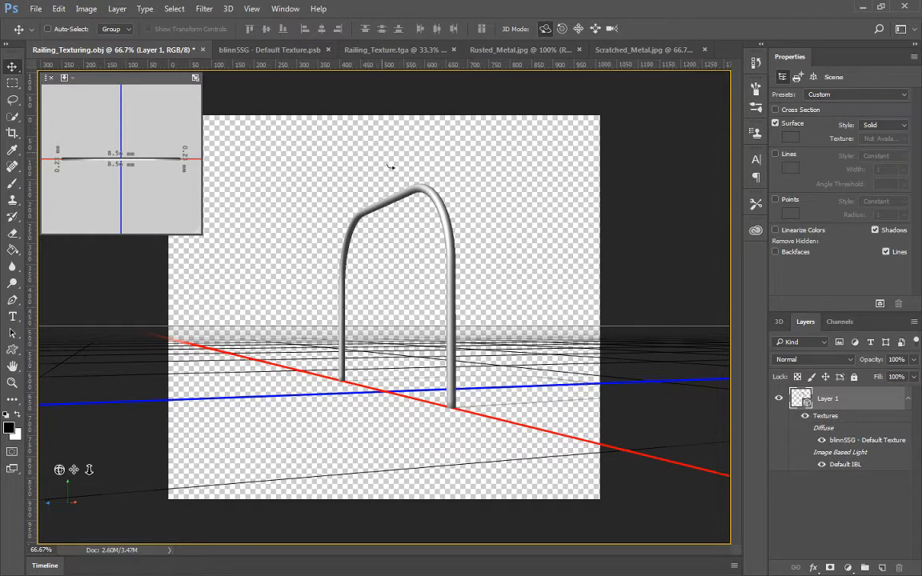
{"action": "left_click_drag", "start_coordinate": [387, 165], "coordinate": [473, 212]}
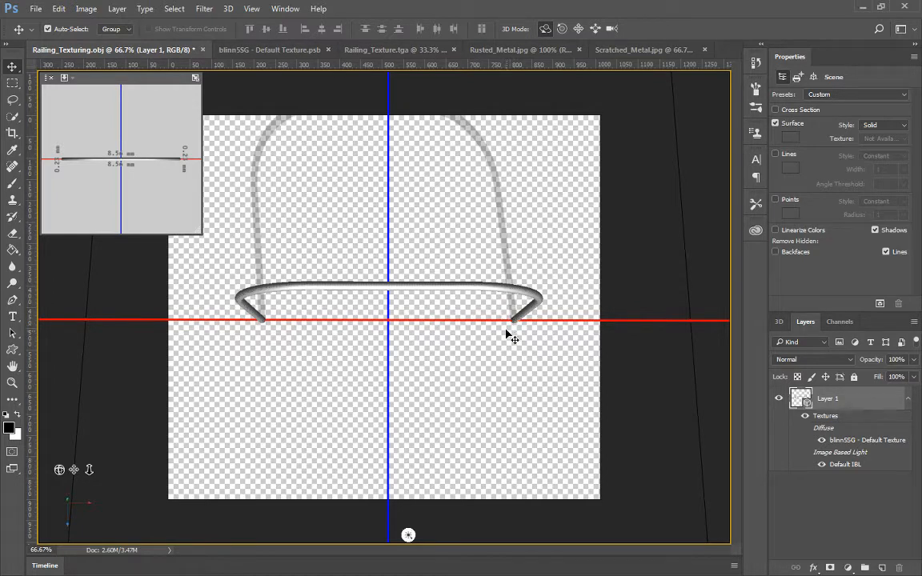
{"action": "key", "text": "ctrl+v"}
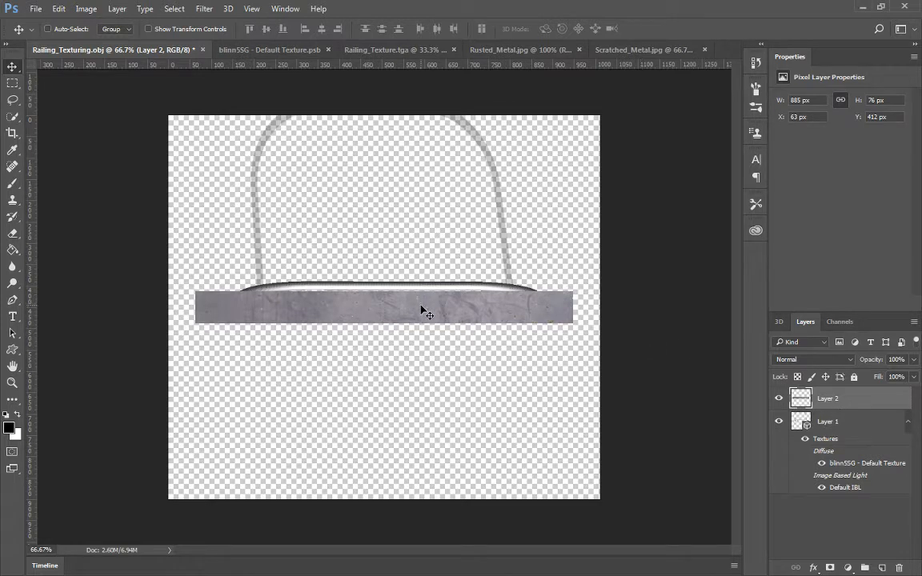
{"action": "left_click_drag", "start_coordinate": [421, 309], "coordinate": [414, 288]}
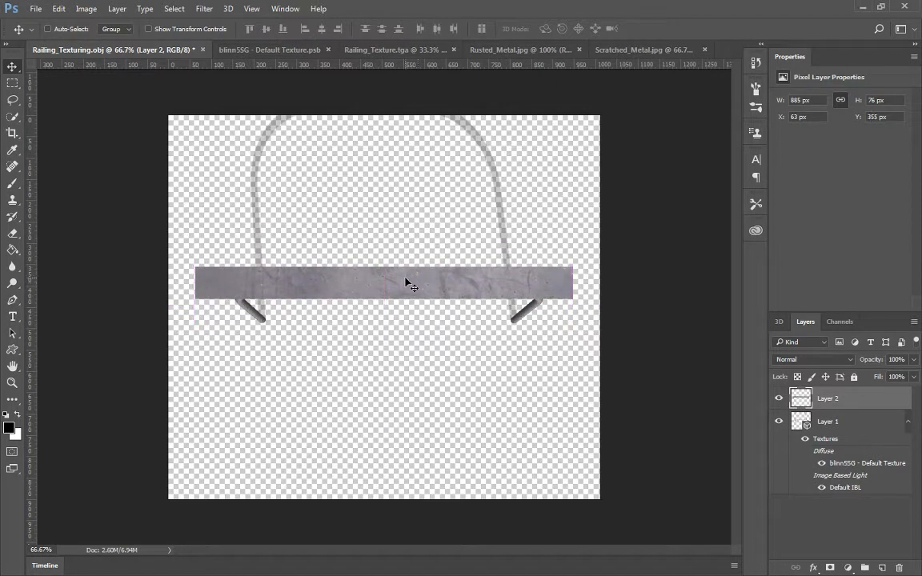
Merge the pasted metal strip down onto the 3D railing layer to project it onto the top bar
{"action": "right_click", "coordinate": [855, 399]}
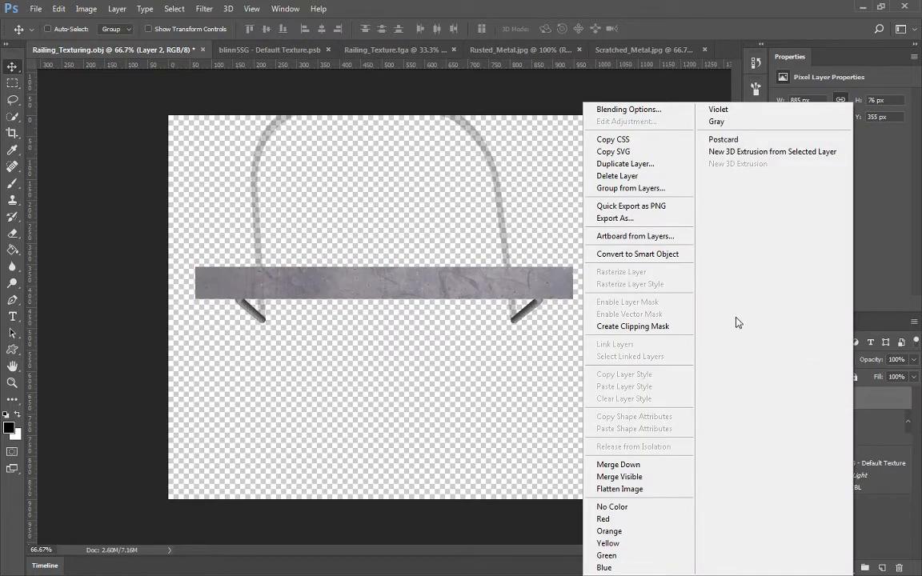
{"action": "left_click", "coordinate": [671, 465]}
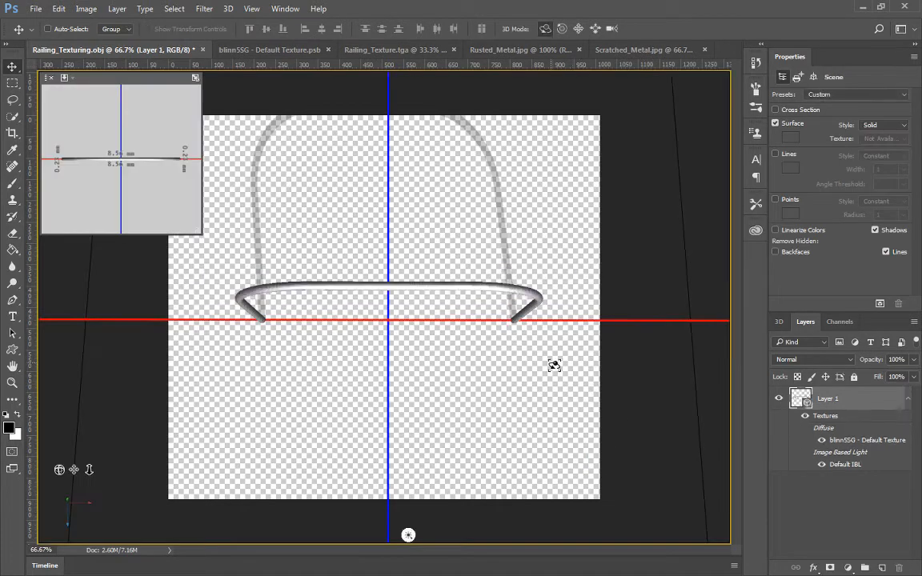
{"action": "left_click_drag", "start_coordinate": [432, 241], "coordinate": [403, 171]}
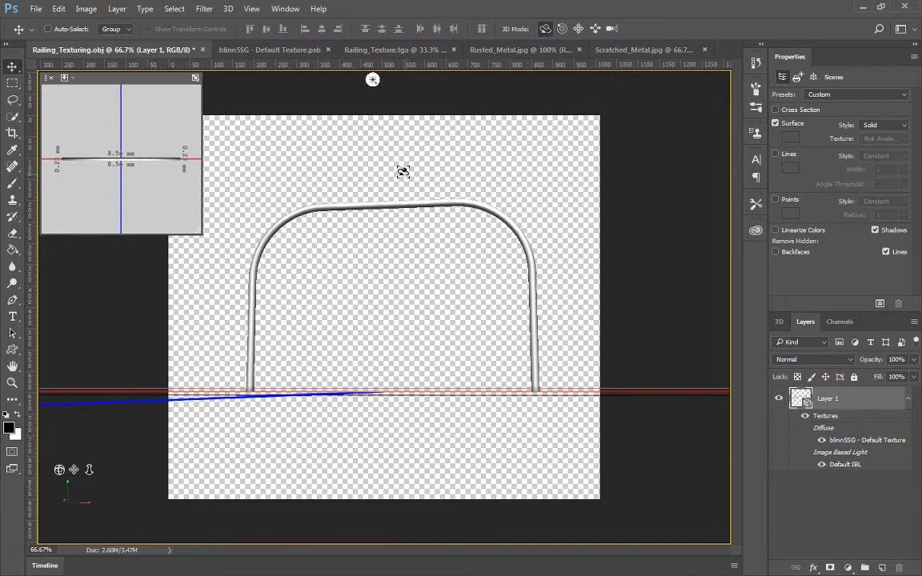
Select Infinite Light 1 and rotate it so that it lights the railing from the left side
{"action": "left_click", "coordinate": [373, 80]}
{"action": "left_click", "coordinate": [372, 80]}
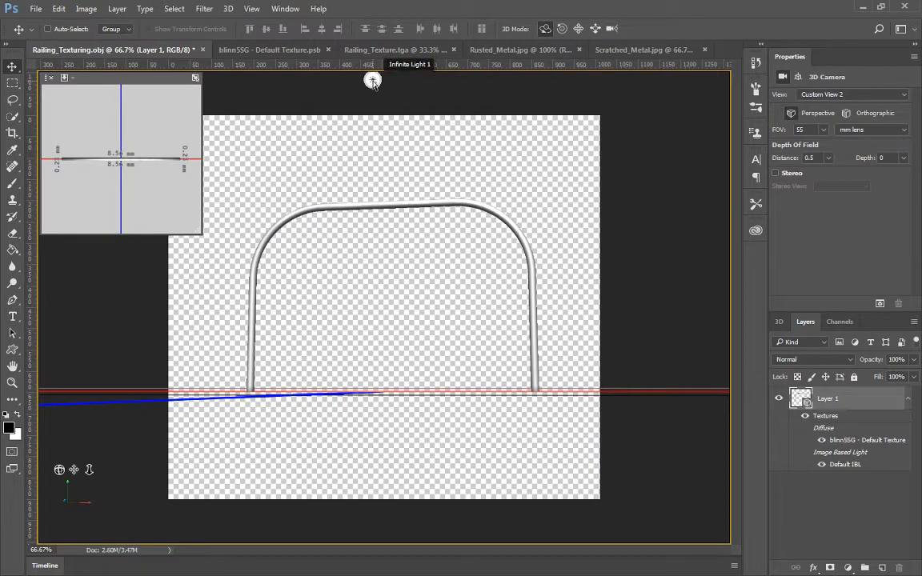
{"action": "left_click", "coordinate": [372, 80]}
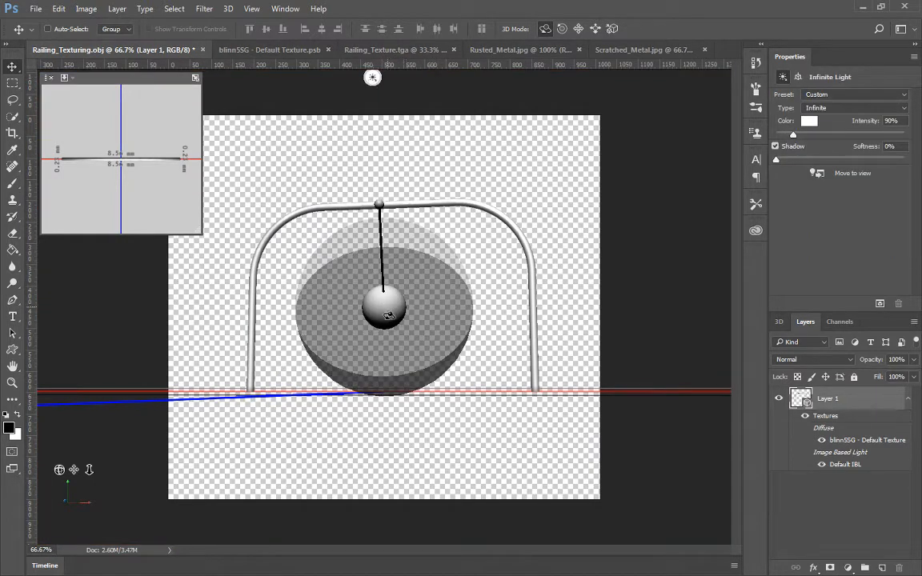
{"action": "left_click_drag", "start_coordinate": [387, 307], "coordinate": [270, 403]}
{"action": "left_click", "coordinate": [398, 175]}
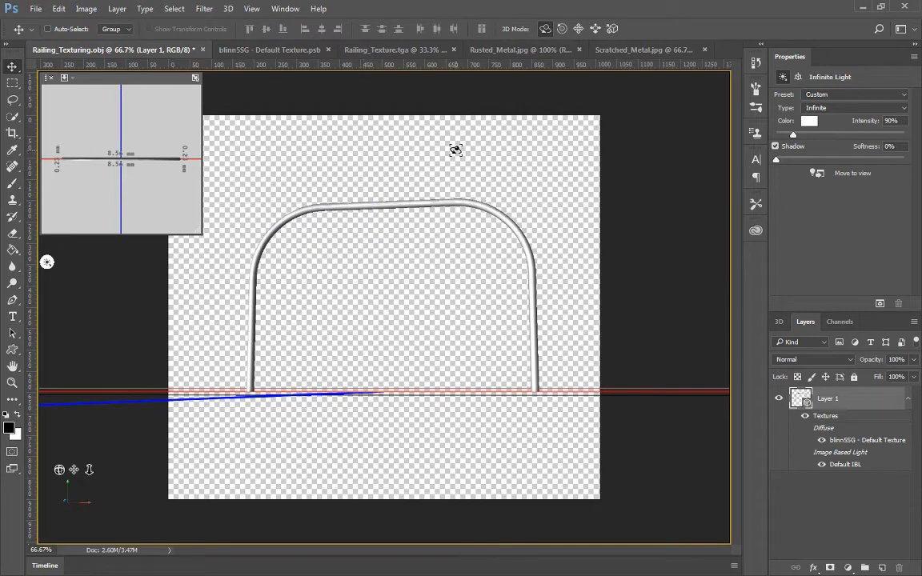
Inspect the metal projected onto the railing's top bar from above and at an angle
{"action": "left_click_drag", "start_coordinate": [470, 150], "coordinate": [479, 227]}
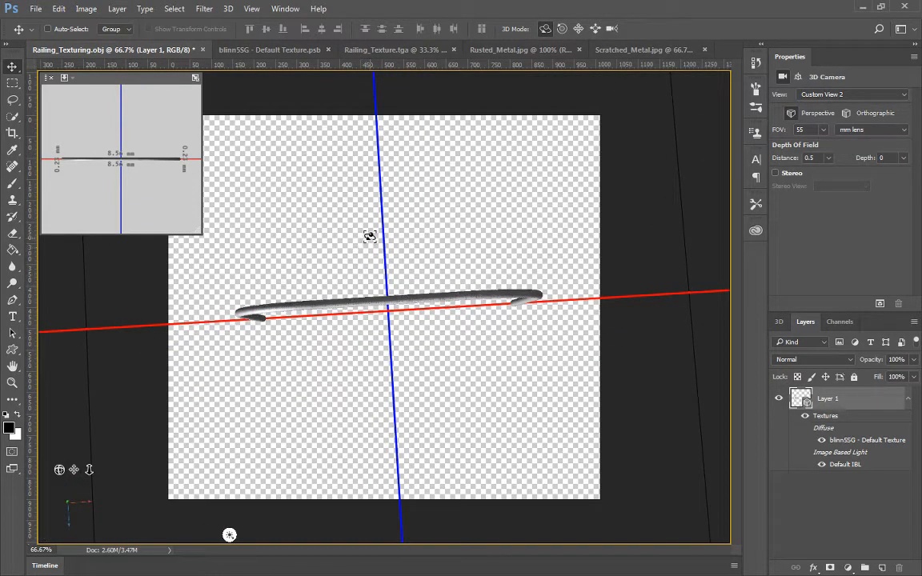
{"action": "key", "text": "ctrl+plus"}
{"action": "key", "text": "ctrl+minus"}
{"action": "left_click_drag", "start_coordinate": [462, 196], "coordinate": [486, 189]}
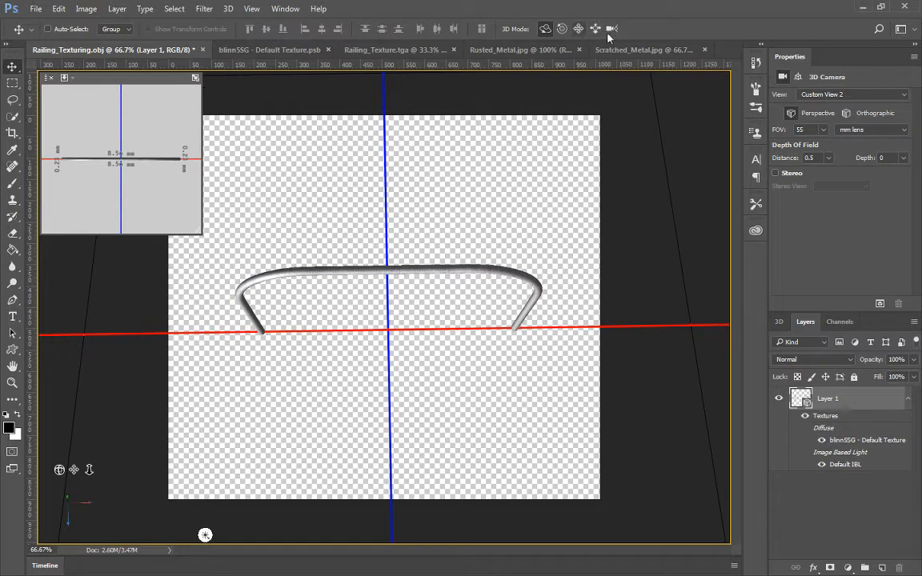
In the blinn5SG default texture document, add a layer beneath Layer 1 and fill it with black
{"action": "left_click", "coordinate": [252, 50]}
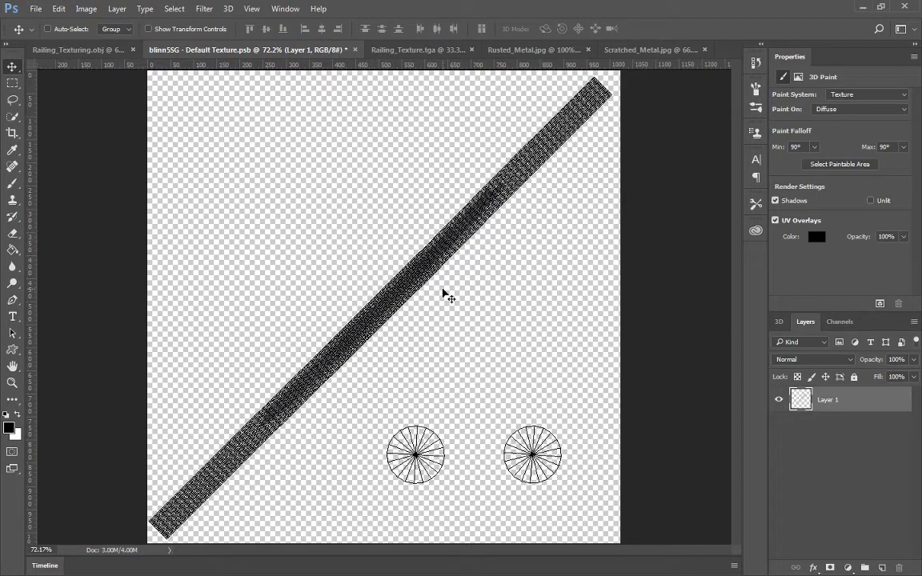
{"action": "key", "text": "ctrl+plus"}
{"action": "key", "text": "ctrl+plus"}
{"action": "key", "text": "ctrl+plus"}
{"action": "key", "text": "ctrl+plus"}
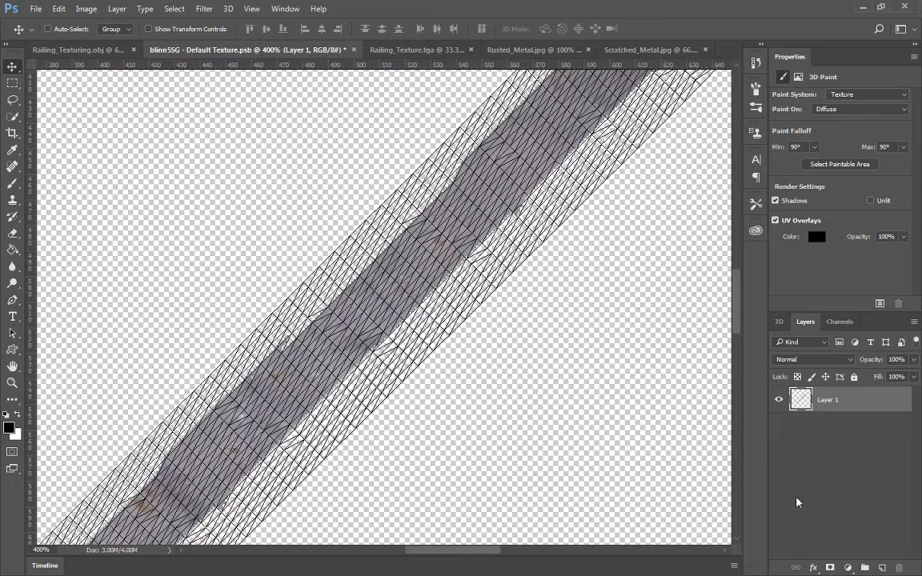
{"action": "left_click", "coordinate": [883, 569]}
{"action": "left_click_drag", "start_coordinate": [846, 406], "coordinate": [850, 430]}
{"action": "left_click", "coordinate": [12, 249]}
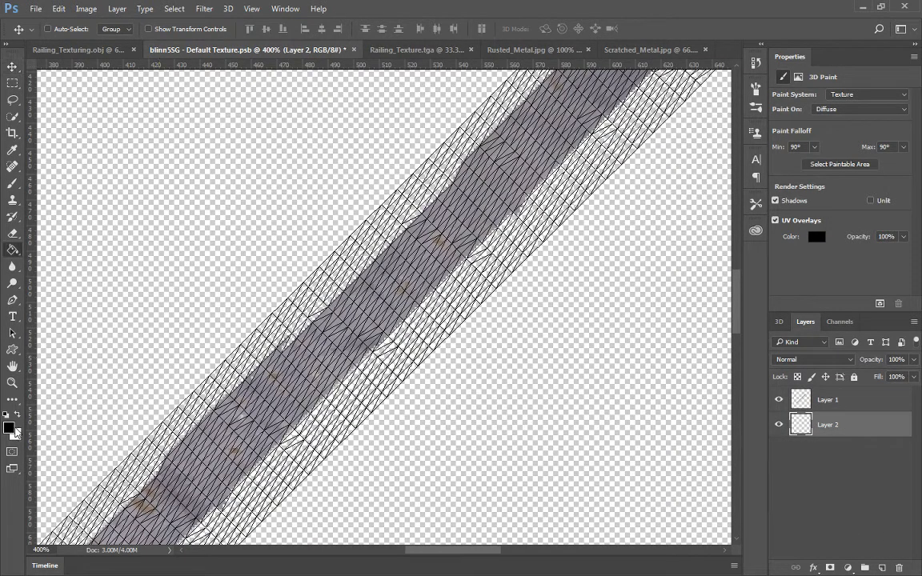
{"action": "left_click", "coordinate": [76, 401]}
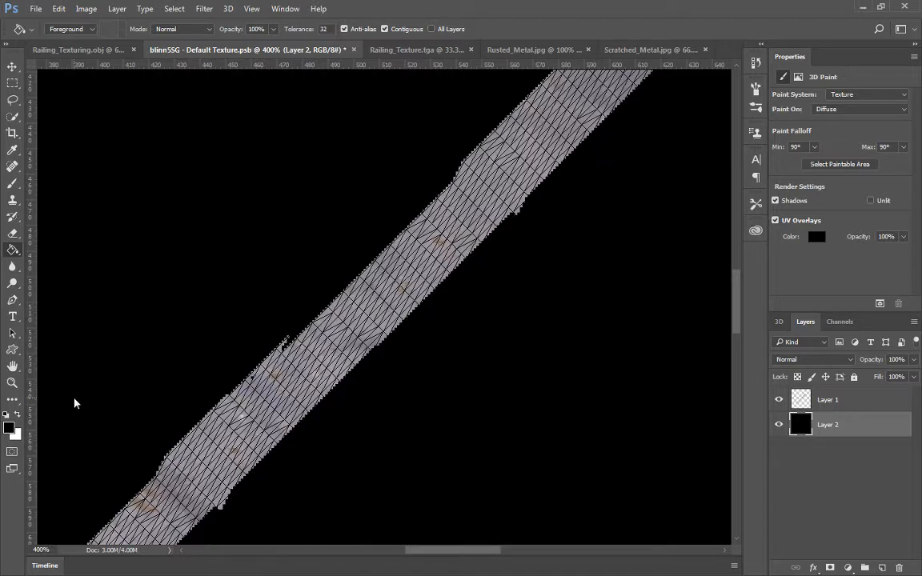
Set the foreground color to dark gray #343434 and refill the texture's bottom layer with it
{"action": "key", "text": "ctrl+minus"}
{"action": "key", "text": "ctrl+minus"}
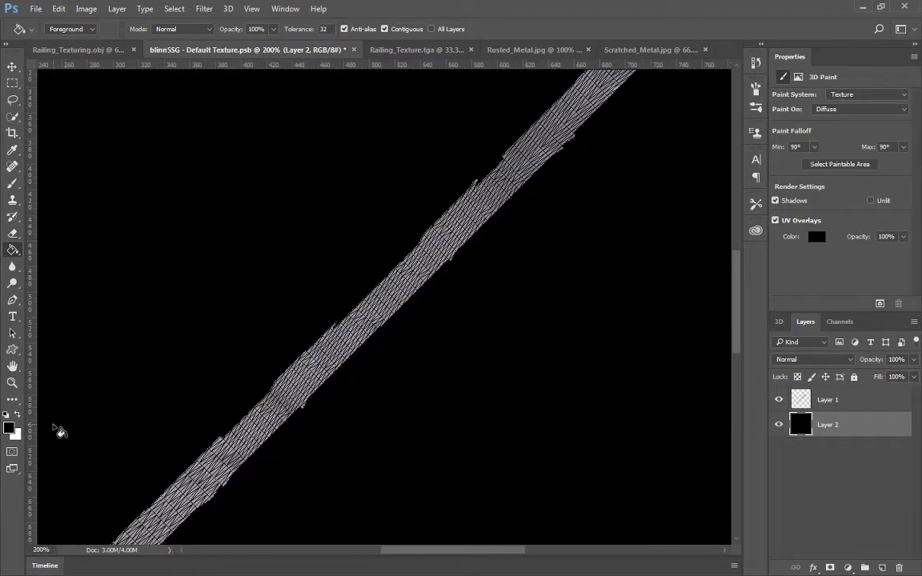
{"action": "left_click", "coordinate": [10, 428]}
{"action": "left_click_drag", "start_coordinate": [471, 220], "coordinate": [440, 307]}
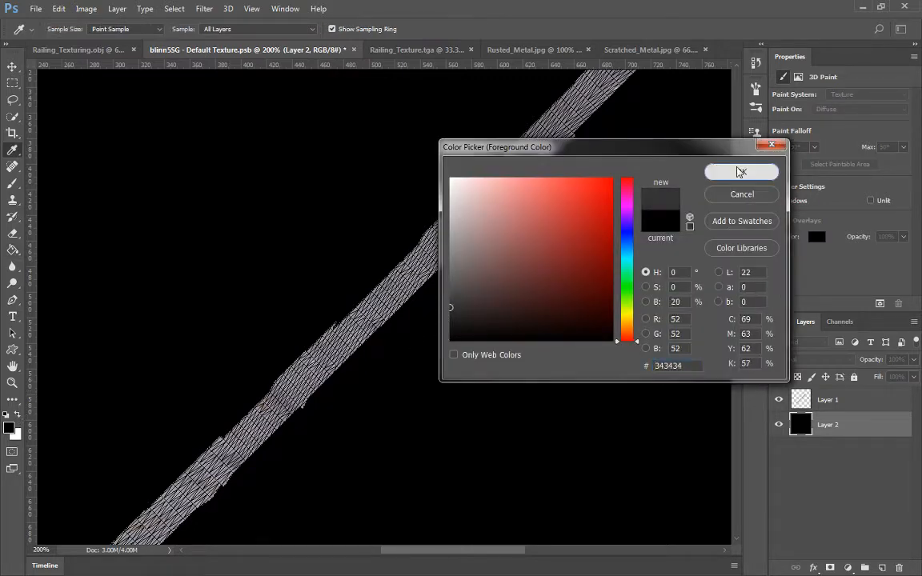
{"action": "left_click", "coordinate": [737, 172]}
{"action": "key", "text": "g"}
{"action": "left_click", "coordinate": [620, 383]}
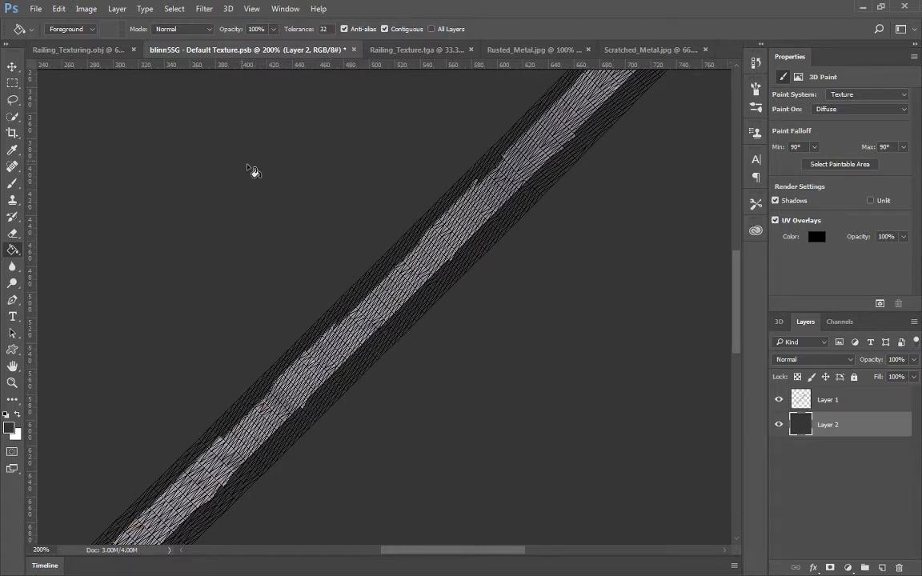
In Railing_Texturing, paste the scratched metal strip over the top bar as seen from below and merge it down onto the 3D layer
{"action": "left_click", "coordinate": [67, 50]}
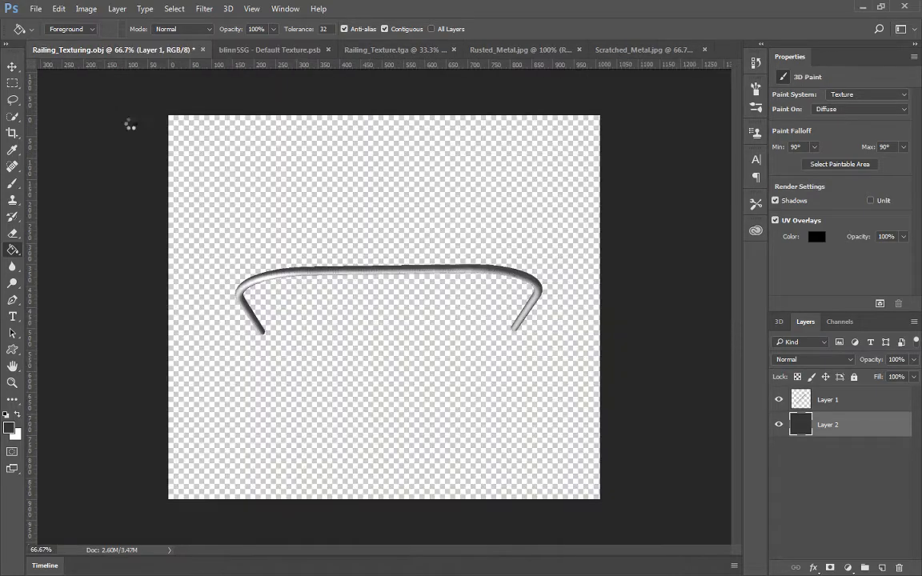
{"action": "left_click", "coordinate": [12, 66]}
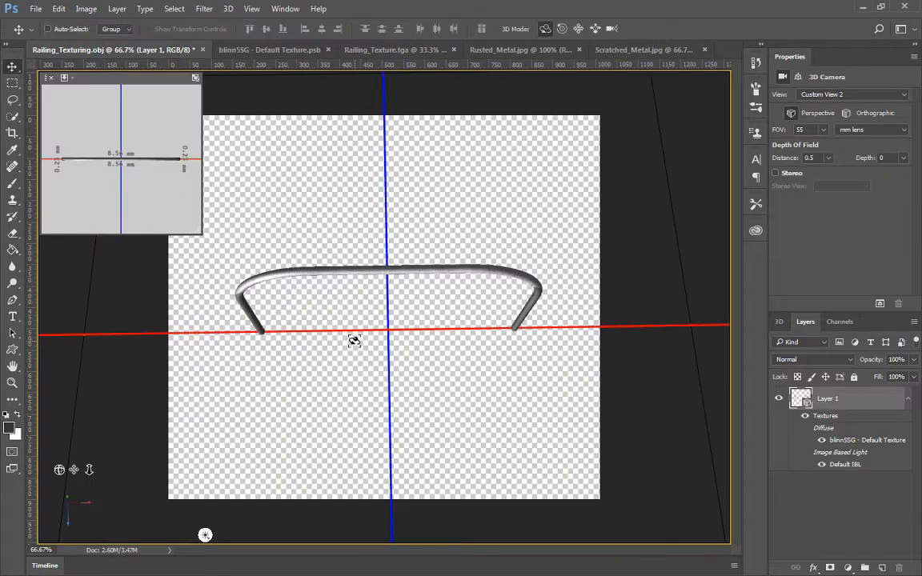
{"action": "mouse_move", "coordinate": [379, 390]}
{"action": "left_mouse_down"}
{"action": "mouse_move", "coordinate": [488, 386]}
{"action": "mouse_move", "coordinate": [353, 354]}
{"action": "mouse_move", "coordinate": [486, 365]}
{"action": "mouse_move", "coordinate": [477, 231]}
{"action": "left_mouse_up"}
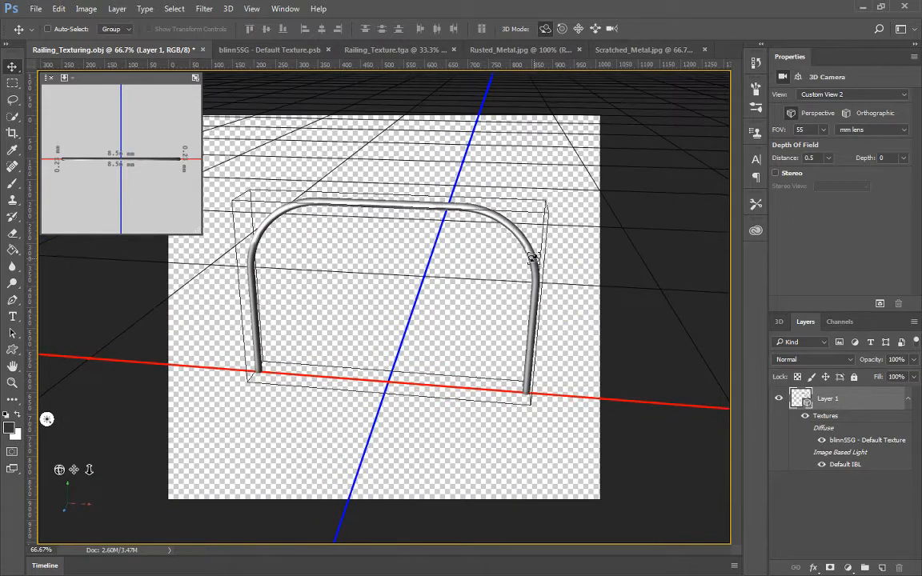
{"action": "left_click_drag", "start_coordinate": [344, 236], "coordinate": [376, 181]}
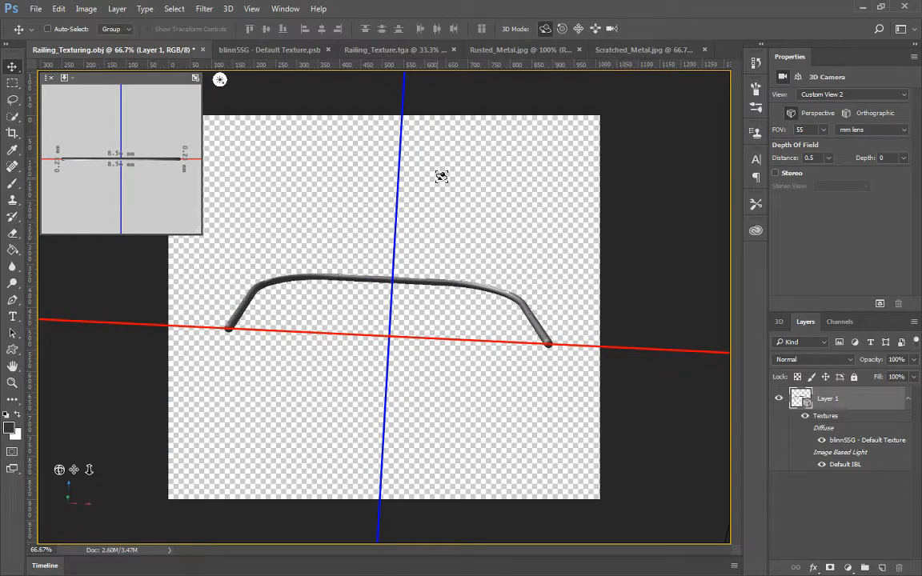
{"action": "left_click_drag", "start_coordinate": [446, 191], "coordinate": [324, 4]}
{"action": "left_click", "coordinate": [611, 29]}
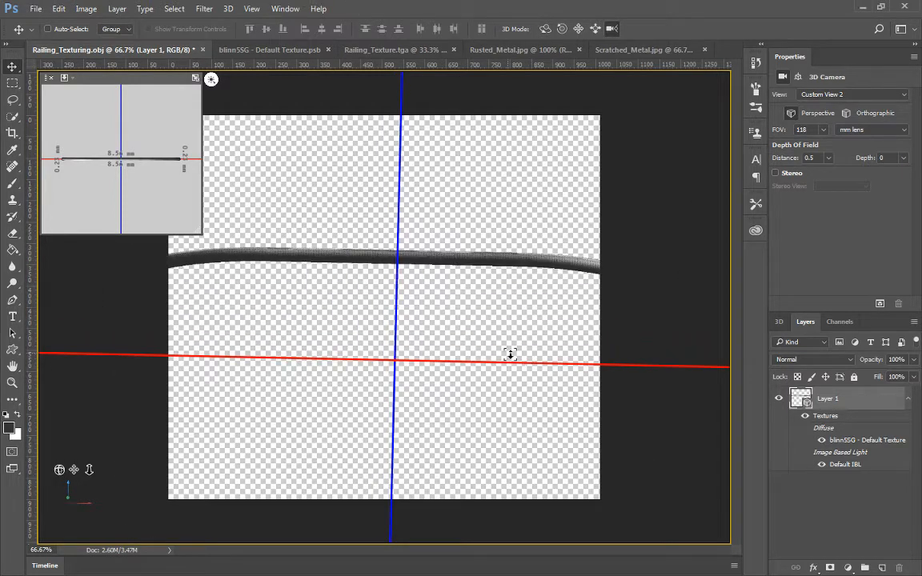
{"action": "left_click_drag", "start_coordinate": [496, 196], "coordinate": [494, 223]}
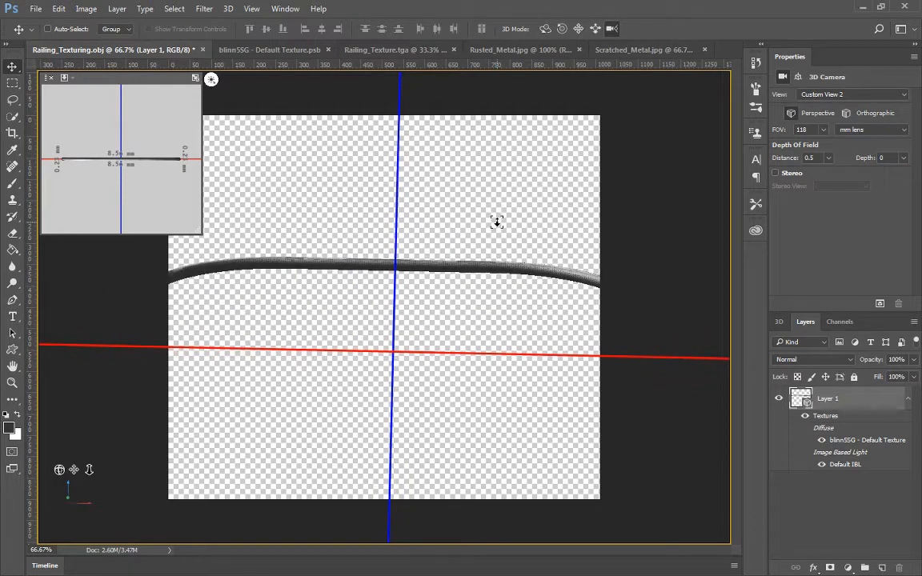
{"action": "key", "text": "ctrl+v"}
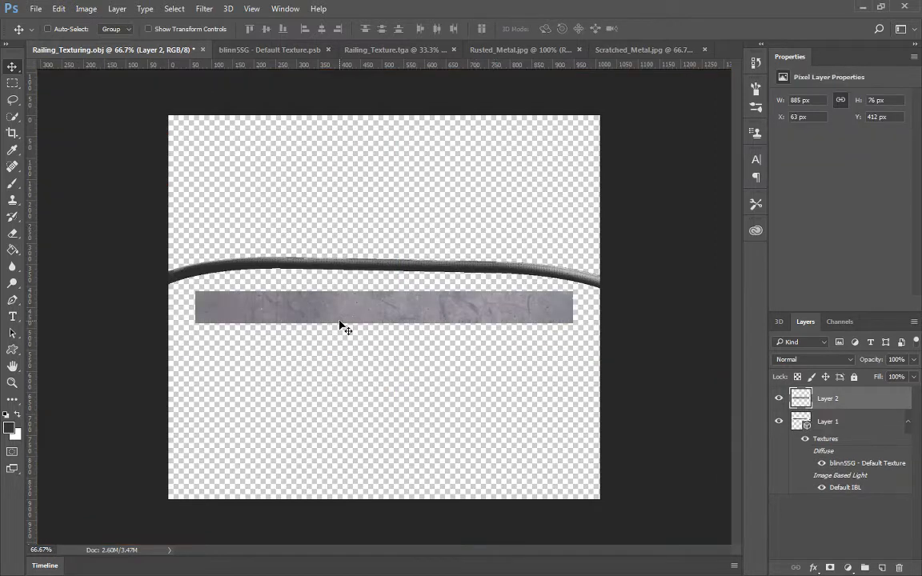
{"action": "left_click_drag", "start_coordinate": [344, 312], "coordinate": [346, 279]}
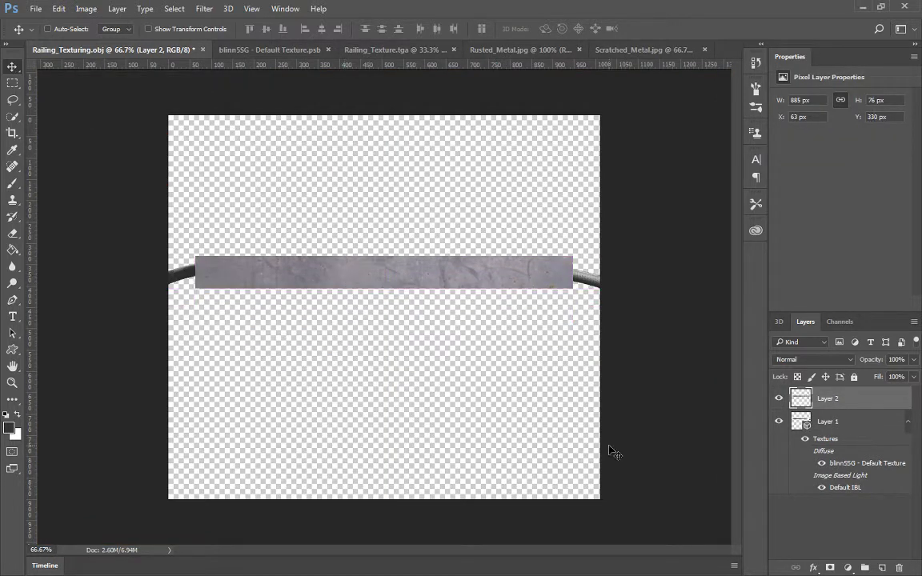
{"action": "right_click", "coordinate": [840, 401]}
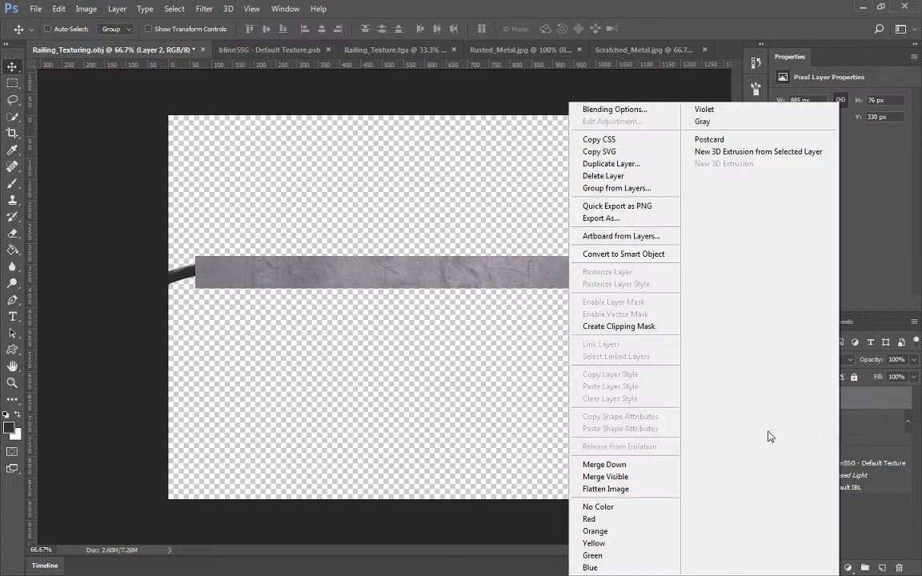
{"action": "left_click", "coordinate": [587, 468]}
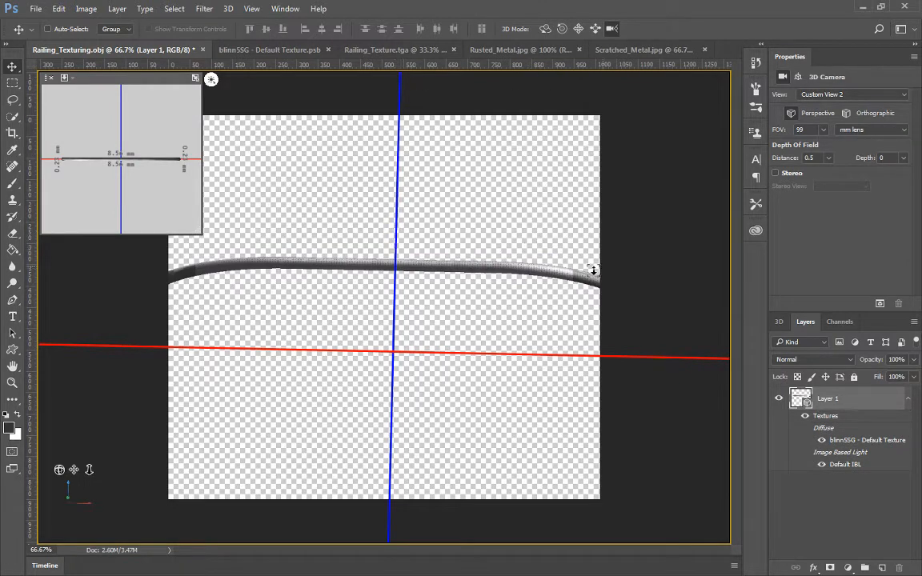
Examine how far the projected metal covers the railing's diagonal UV strip in the blinn5SG default texture document
{"action": "left_click", "coordinate": [614, 53]}
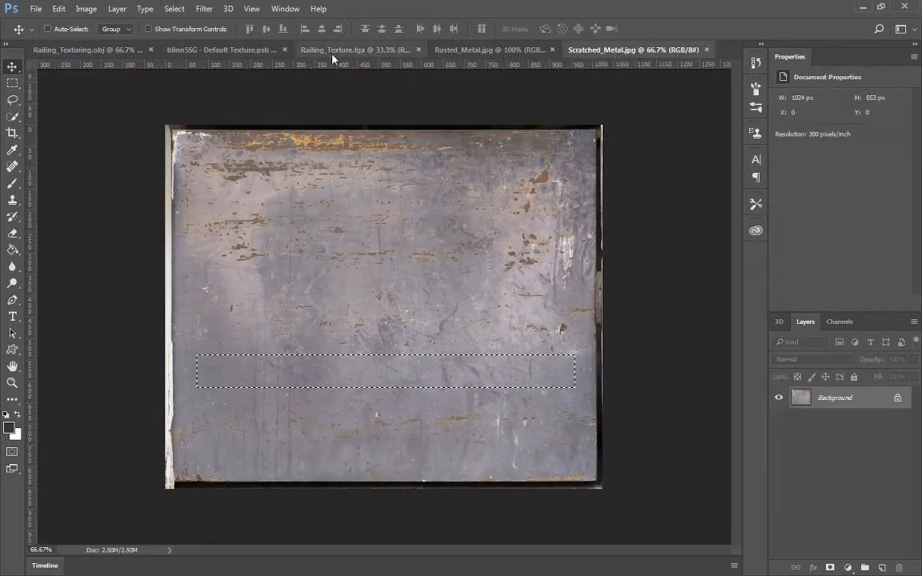
{"action": "left_click", "coordinate": [234, 51]}
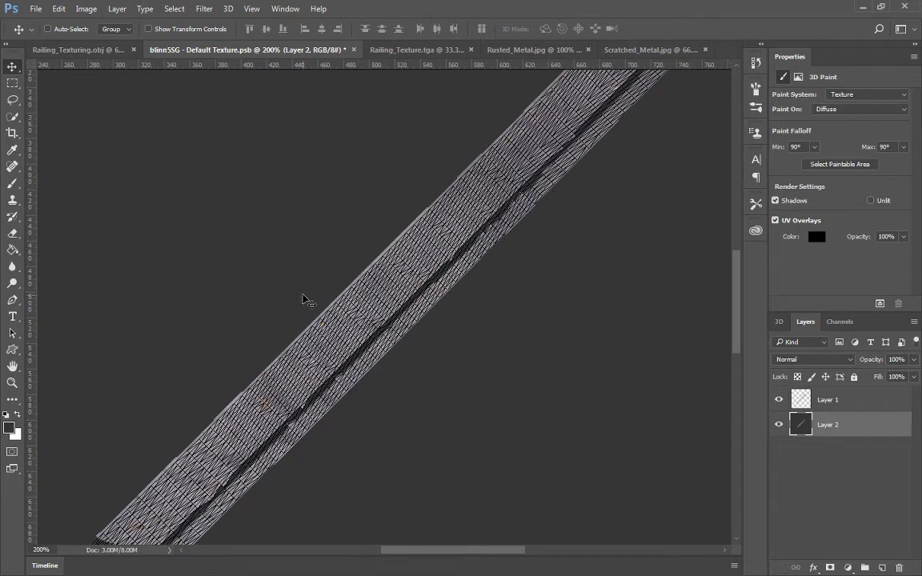
{"action": "key", "text": "ctrl+minus"}
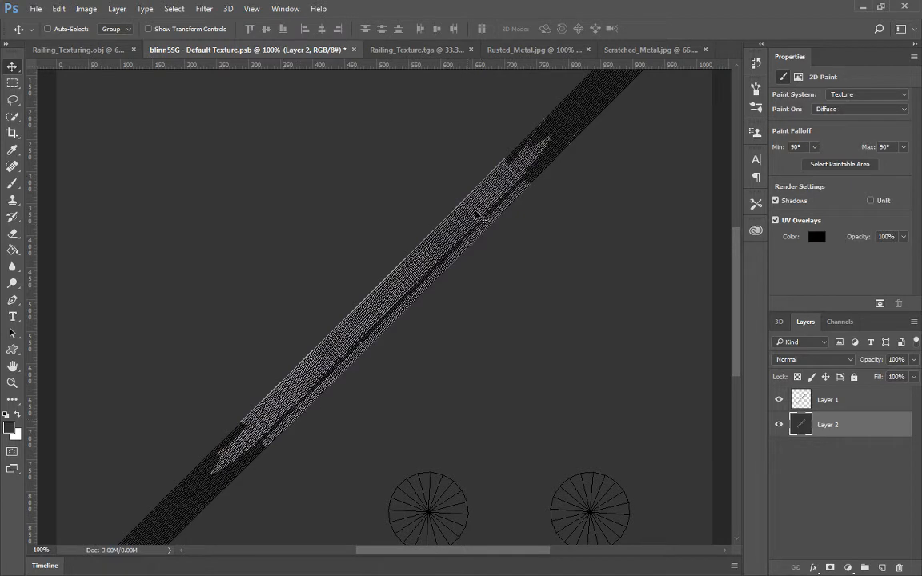
In Railing_Texturing, paste the metal strip over the top bar as seen level from behind and merge it down onto the 3D layer
{"action": "left_click", "coordinate": [79, 51]}
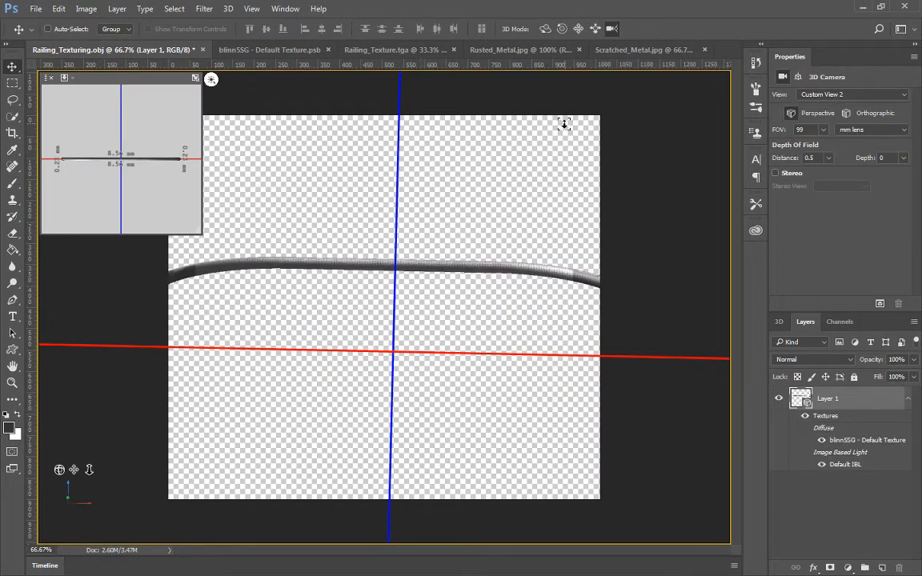
{"action": "left_click", "coordinate": [545, 28]}
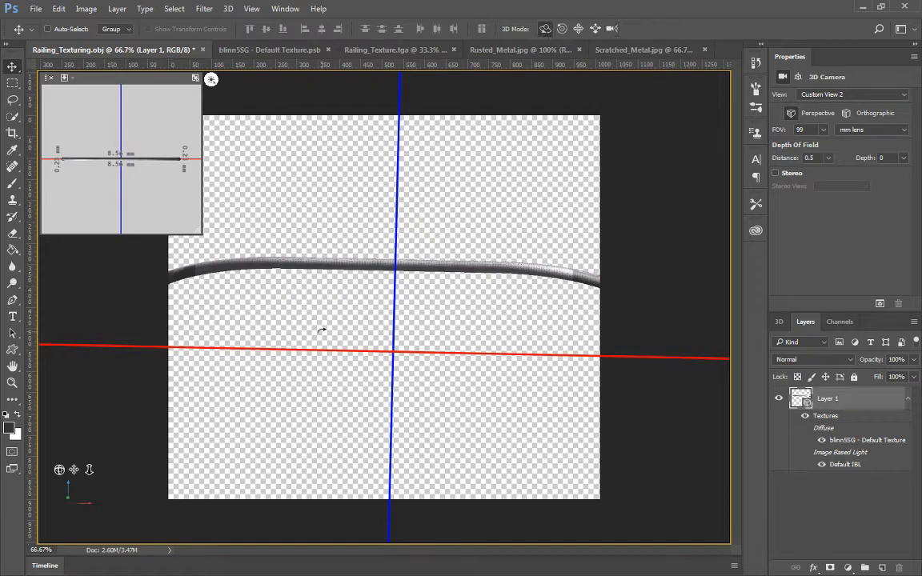
{"action": "left_click_drag", "start_coordinate": [285, 301], "coordinate": [549, 377]}
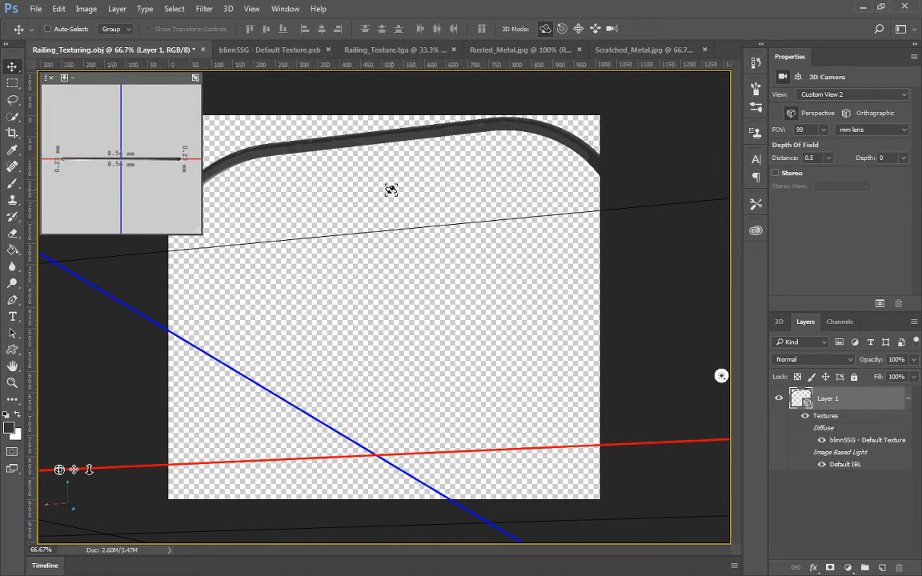
{"action": "left_click", "coordinate": [595, 29]}
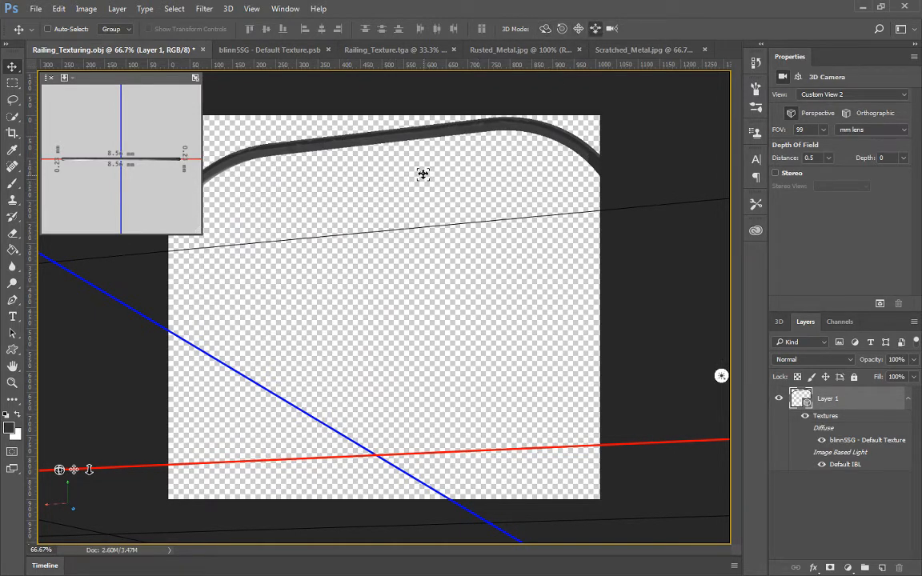
{"action": "left_click_drag", "start_coordinate": [421, 175], "coordinate": [443, 239]}
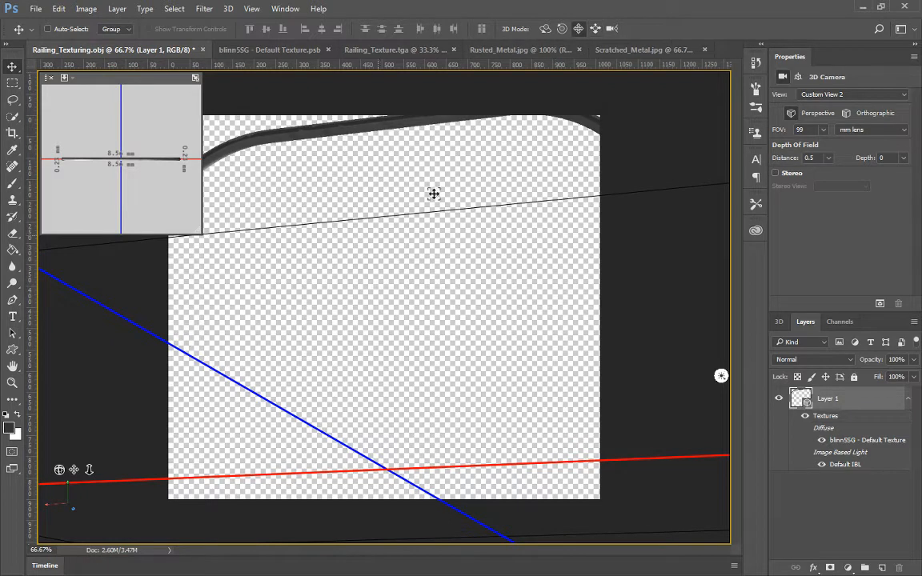
{"action": "left_click_drag", "start_coordinate": [432, 193], "coordinate": [409, 273]}
{"action": "left_click", "coordinate": [547, 29]}
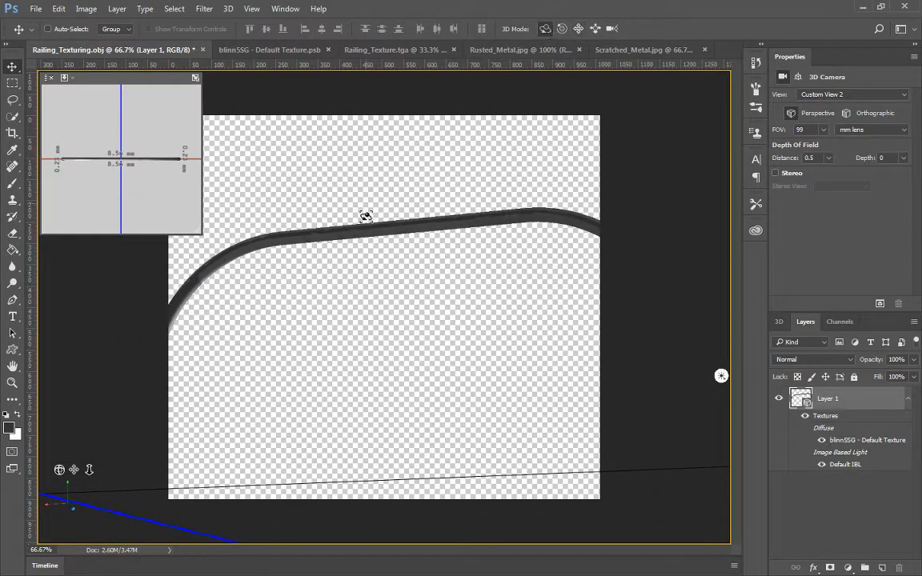
{"action": "left_click_drag", "start_coordinate": [364, 213], "coordinate": [385, 185]}
{"action": "key", "text": "ctrl+v"}
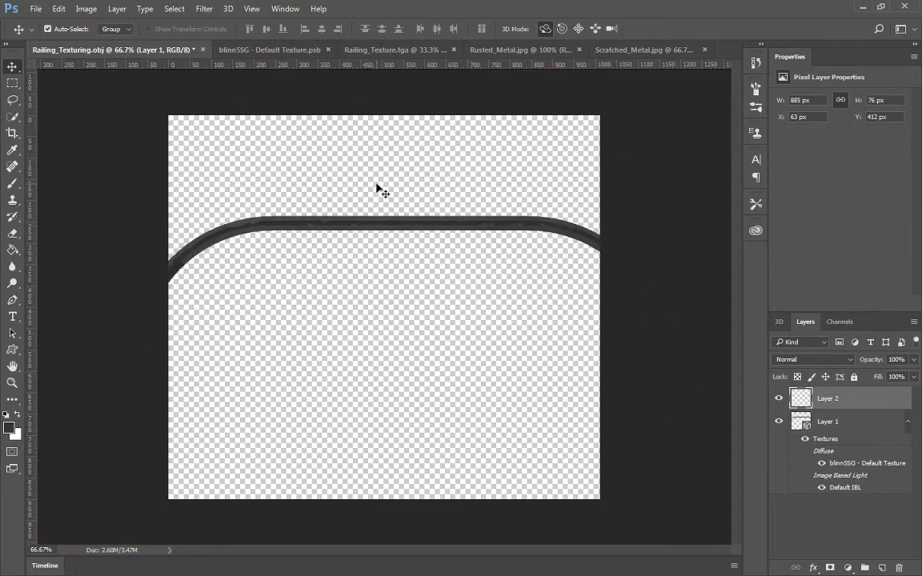
{"action": "left_click_drag", "start_coordinate": [404, 309], "coordinate": [414, 227]}
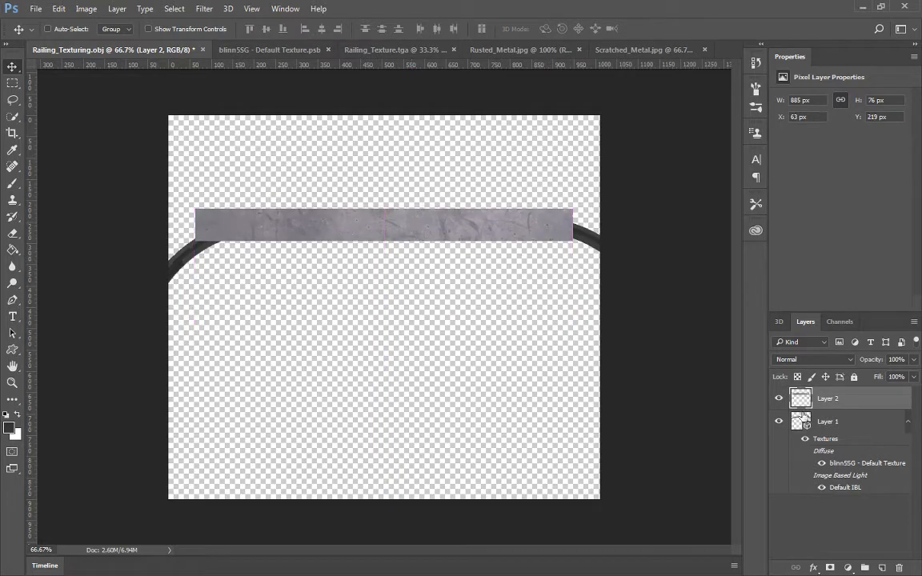
{"action": "right_click", "coordinate": [856, 403]}
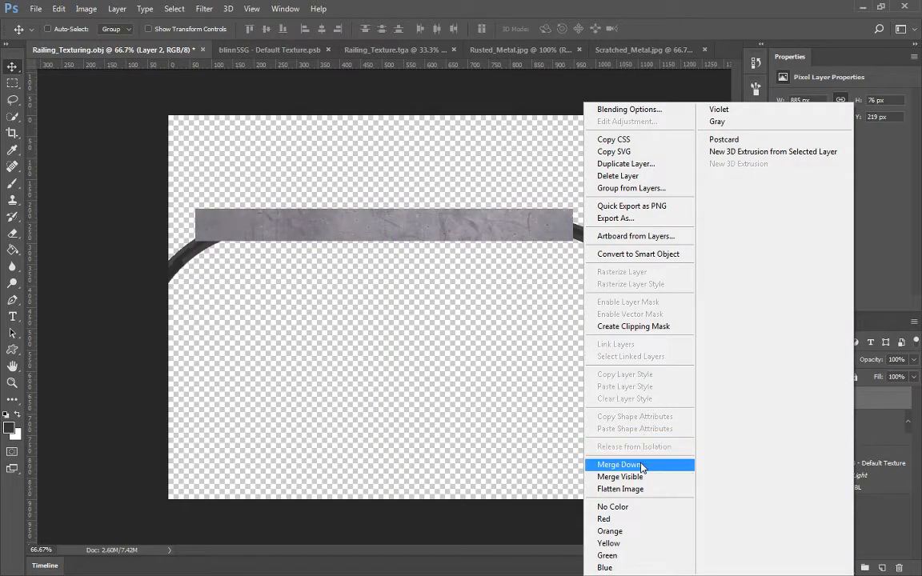
{"action": "left_click", "coordinate": [621, 465]}
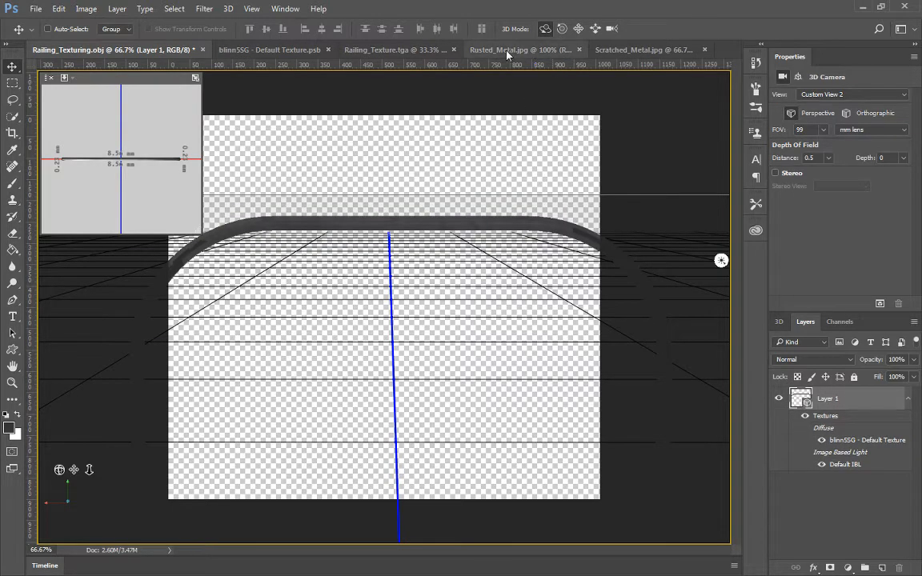
Start saving the blinn5SG default texture under a new name in MCC > 3D_Modeling_1_Online > Projection_Texturing_Advanced
{"action": "left_click", "coordinate": [246, 49]}
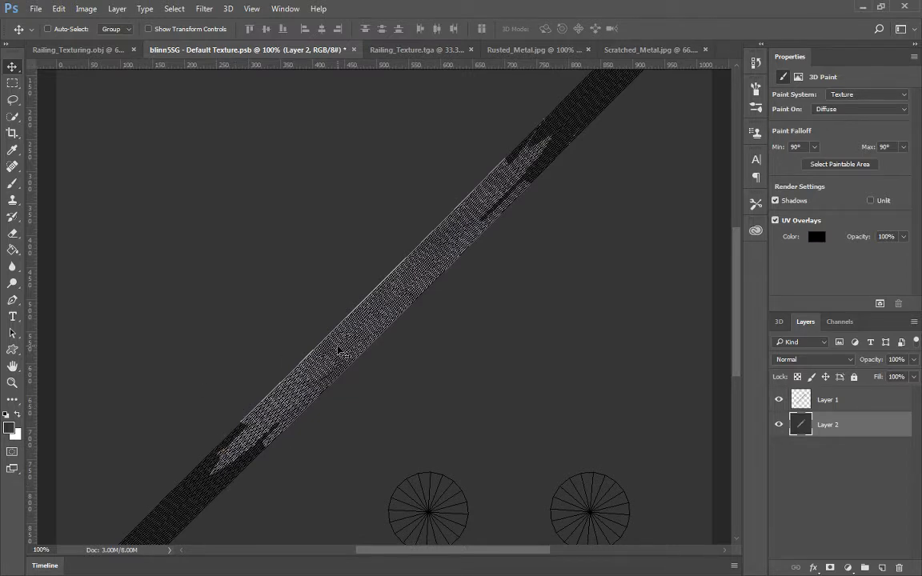
{"action": "key", "text": "ctrl"}
{"action": "key", "text": "ctrl+shift+s"}
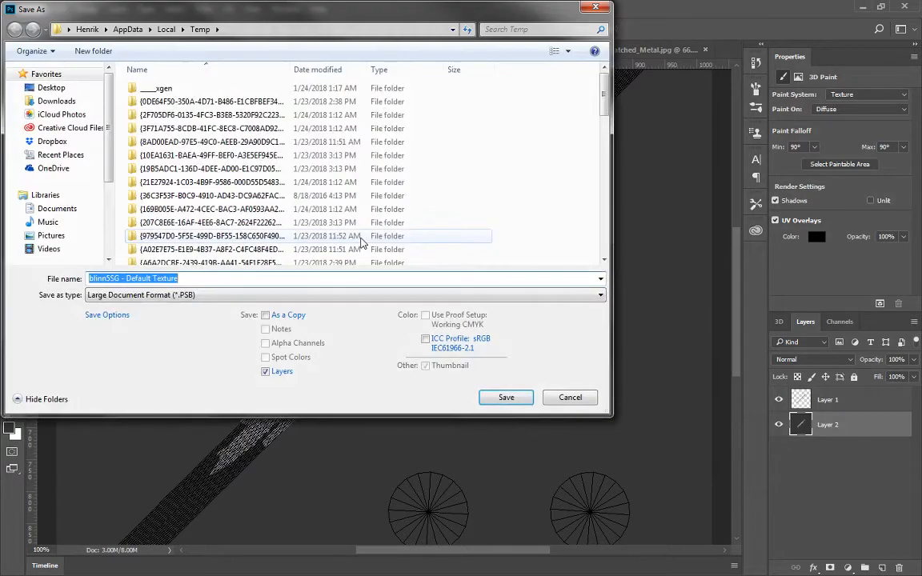
{"action": "left_click", "coordinate": [76, 88]}
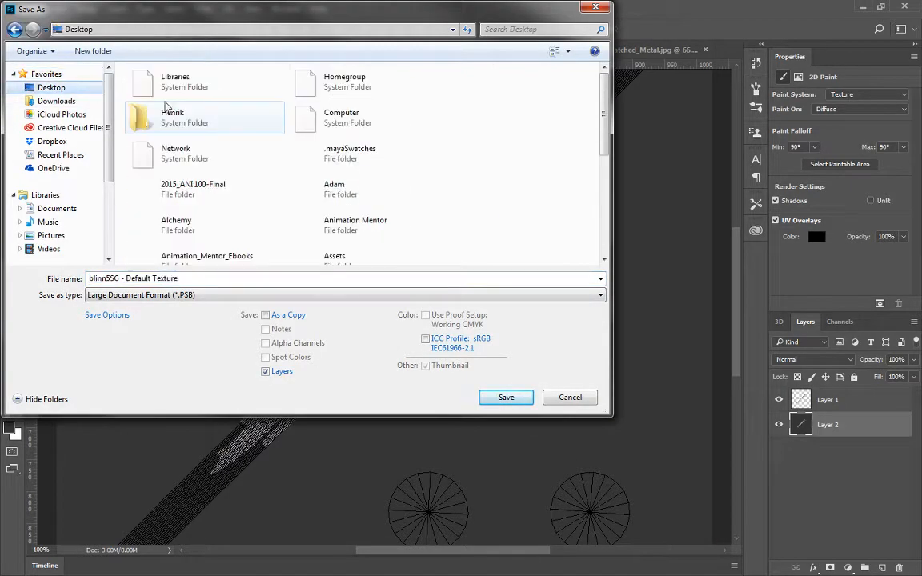
{"action": "scroll", "coordinate": [165, 106], "scroll_direction": "down", "scroll_amount": 5}
{"action": "double_click", "coordinate": [184, 153]}
{"action": "double_click", "coordinate": [222, 115]}
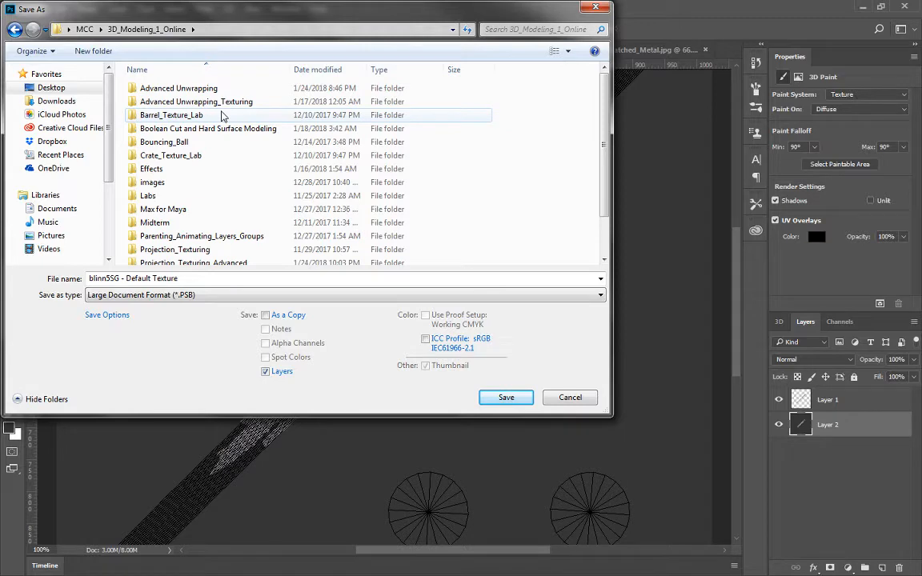
{"action": "double_click", "coordinate": [219, 263]}
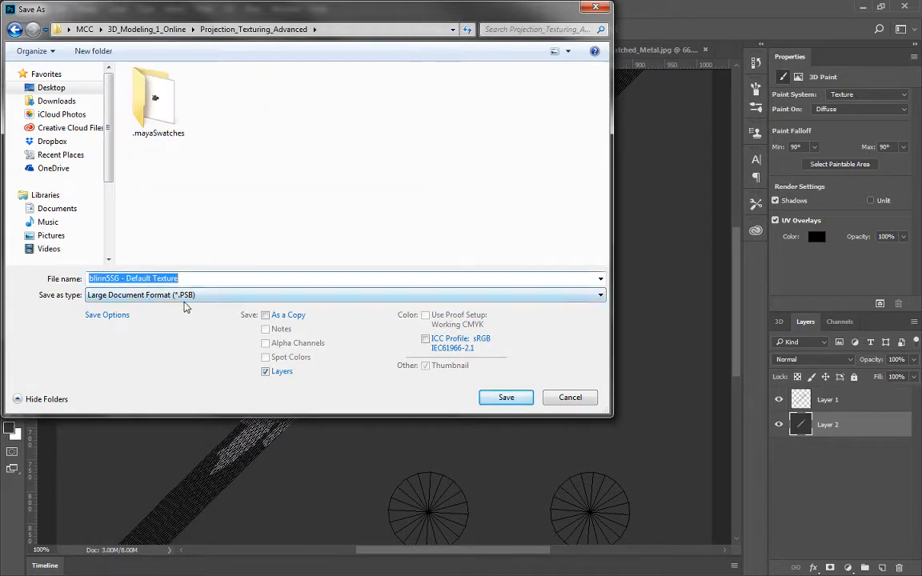
Save the texture as a Targa copy named Test_Projection and accept the Targa options
{"action": "left_click", "coordinate": [182, 296]}
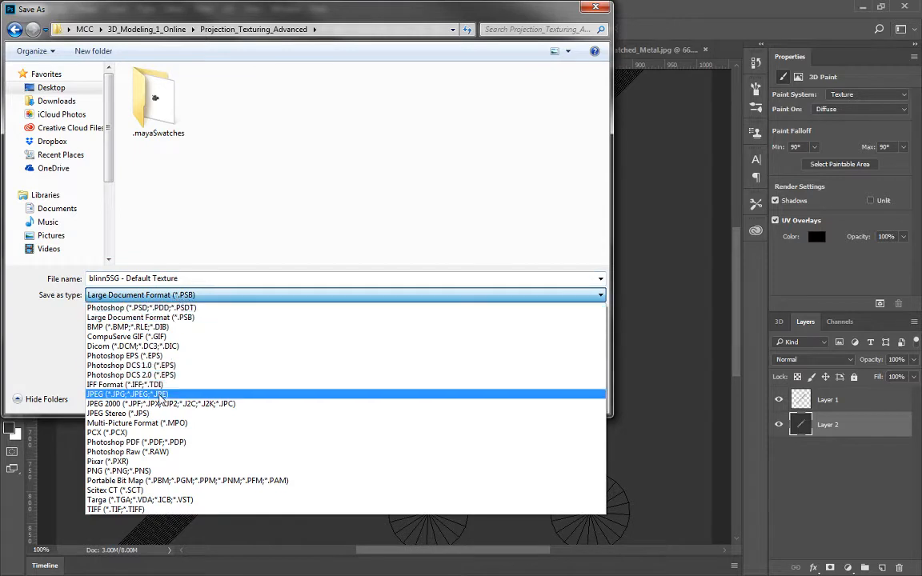
{"action": "left_click", "coordinate": [145, 500]}
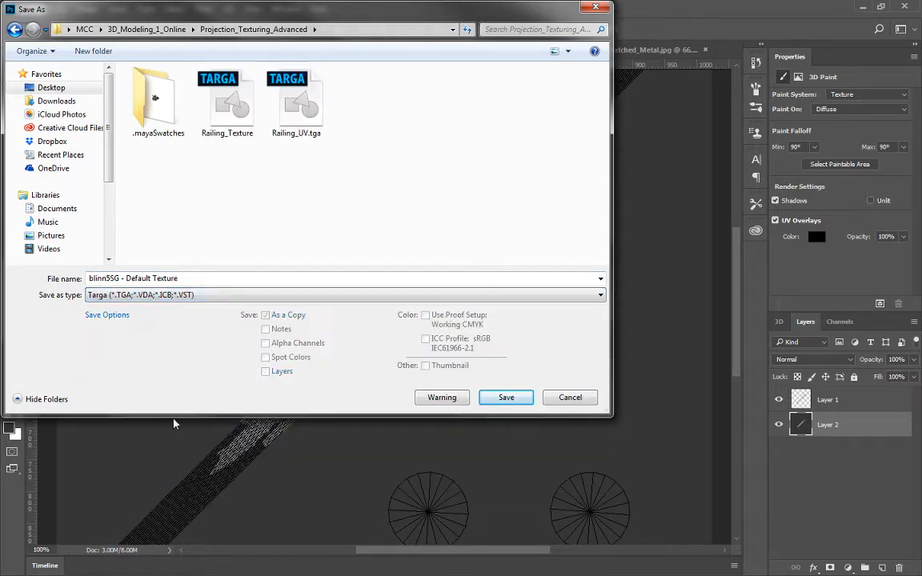
{"action": "left_click", "coordinate": [166, 280]}
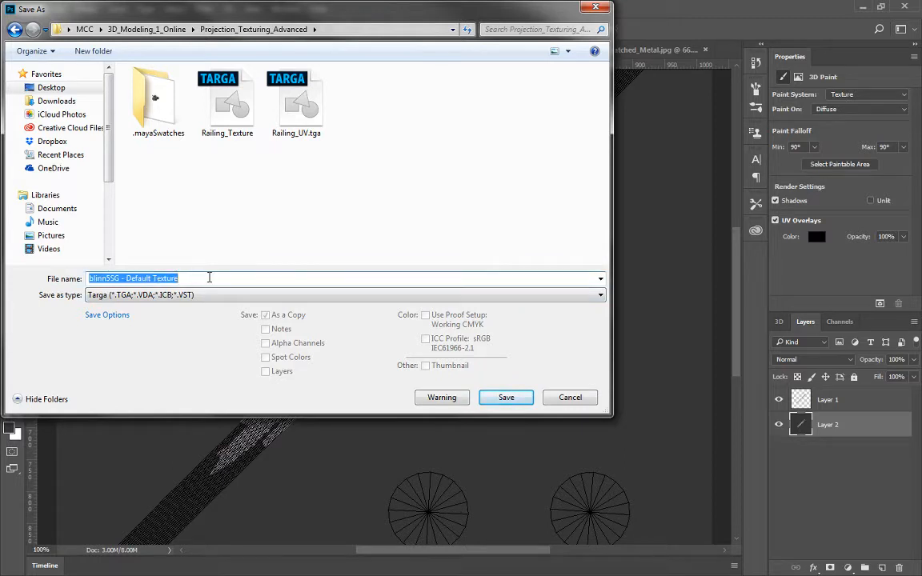
{"action": "type", "text": "Test_Projection"}
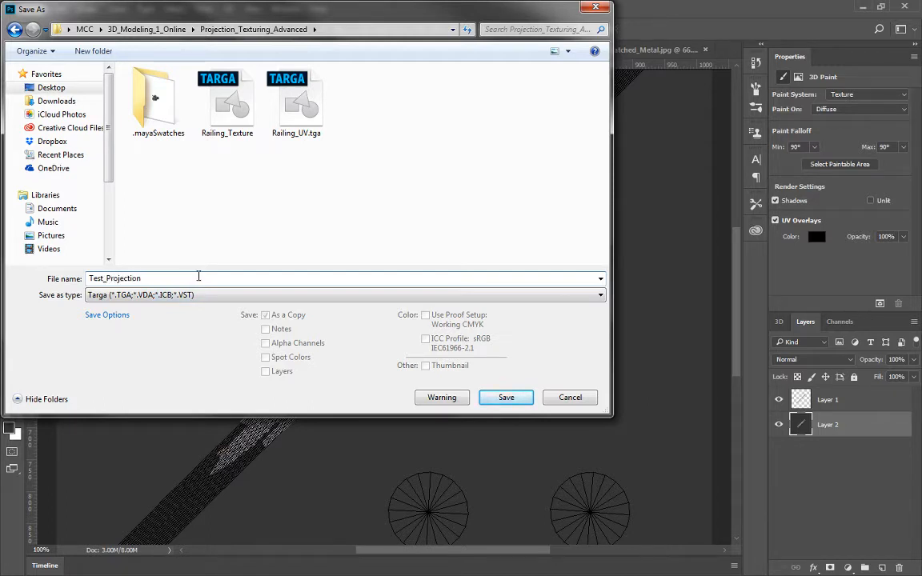
{"action": "left_click", "coordinate": [506, 398]}
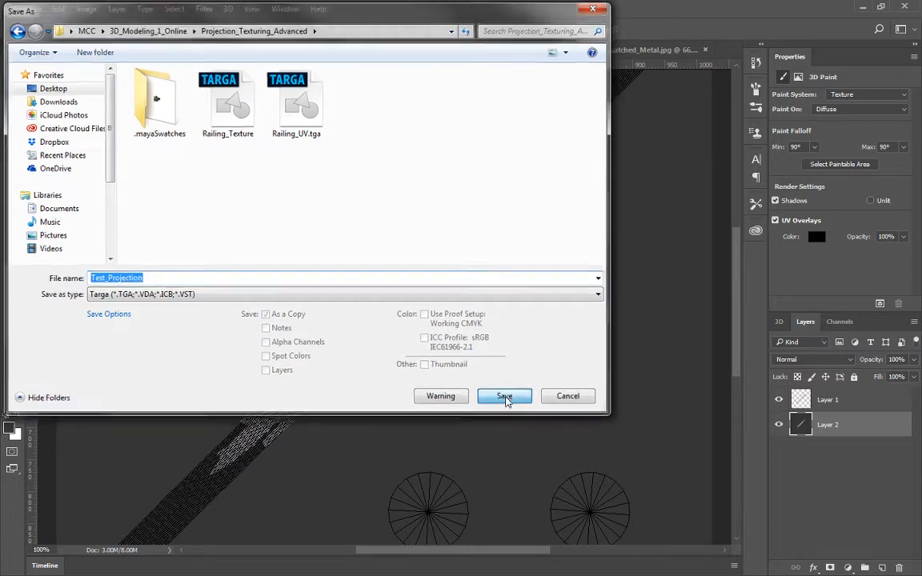
{"action": "left_click", "coordinate": [337, 284]}
{"action": "left_click", "coordinate": [417, 254]}
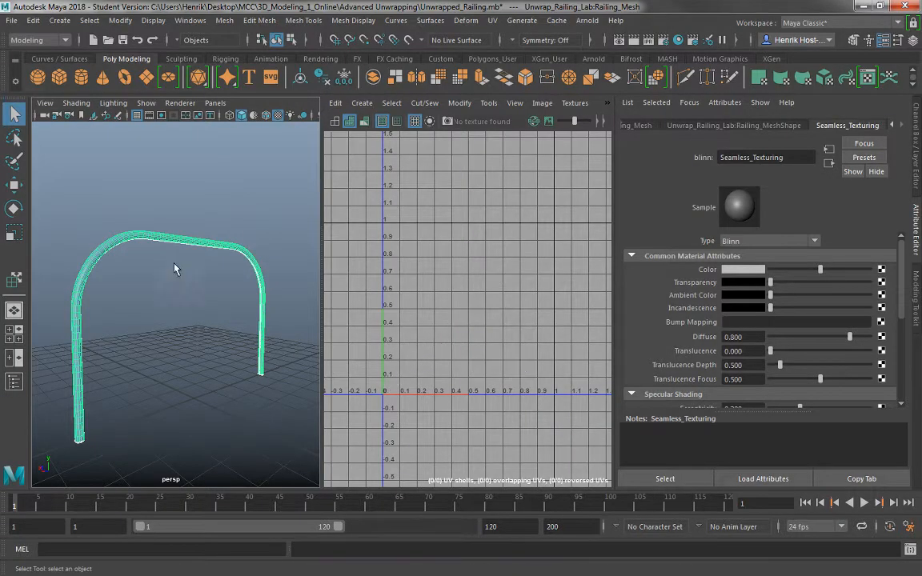
In Maya, select the railing and connect a File texture to the color of its Seamless_Texturing blinn material
{"action": "left_click", "coordinate": [165, 261]}
{"action": "left_click", "coordinate": [168, 245]}
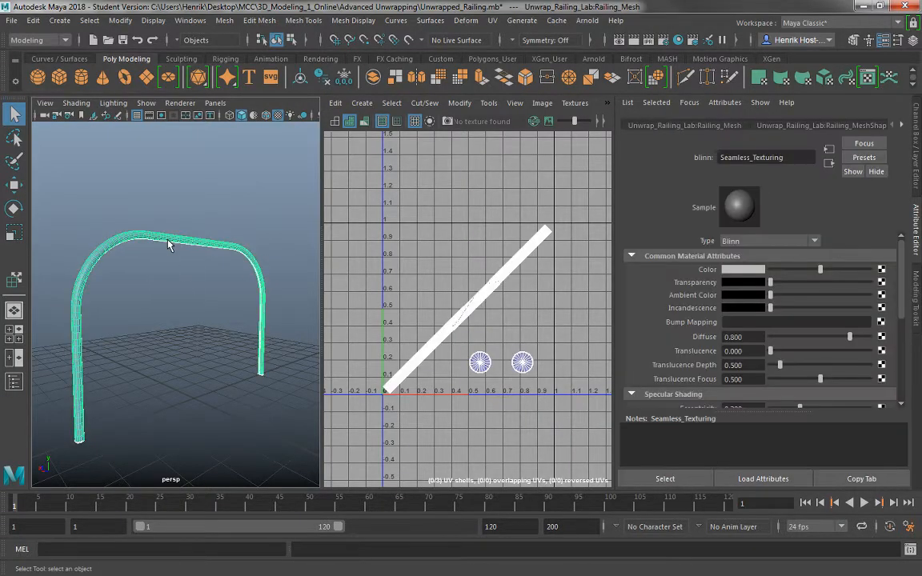
{"action": "right_click", "coordinate": [168, 244]}
{"action": "left_click", "coordinate": [881, 270]}
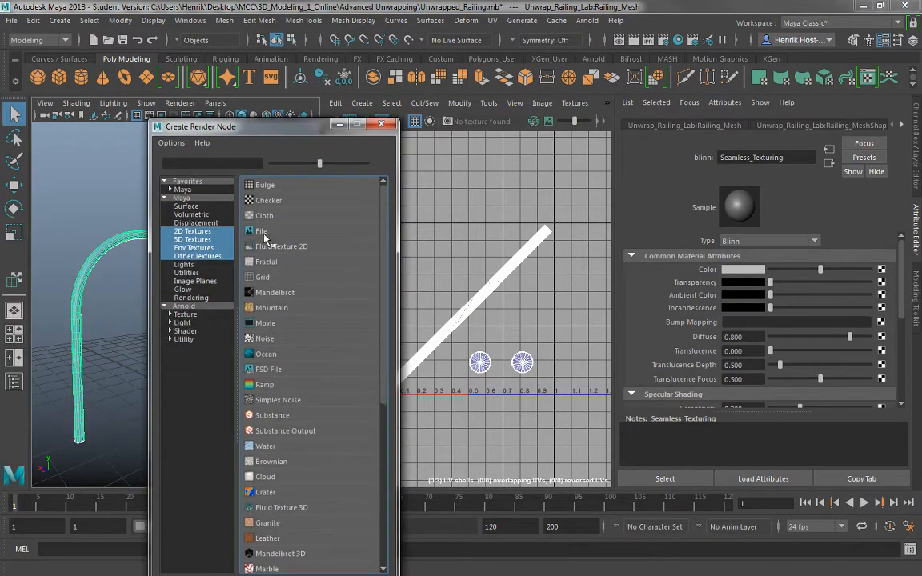
{"action": "left_click", "coordinate": [263, 232]}
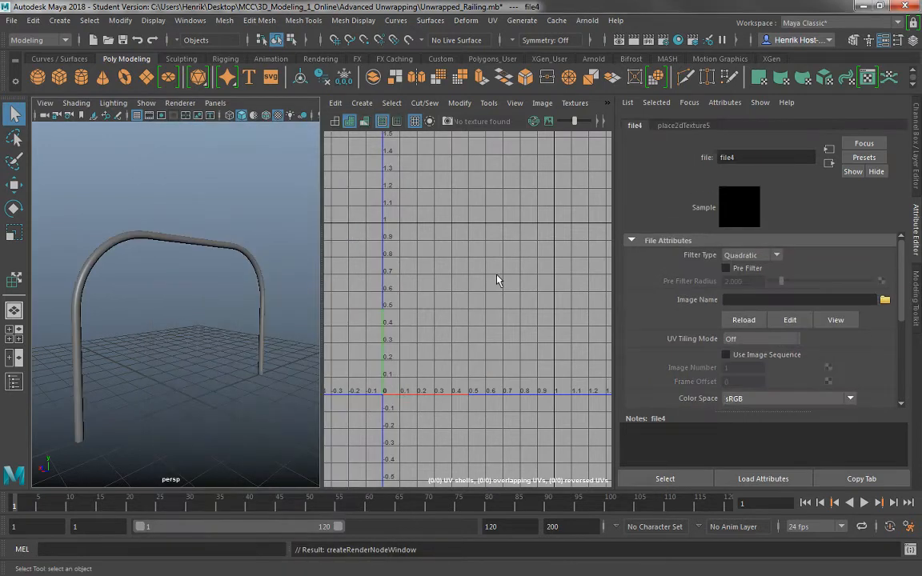
Load Test_Projection.tga from the Projection_Texturing_Advanced folder as the file texture's image
{"action": "left_click", "coordinate": [884, 300]}
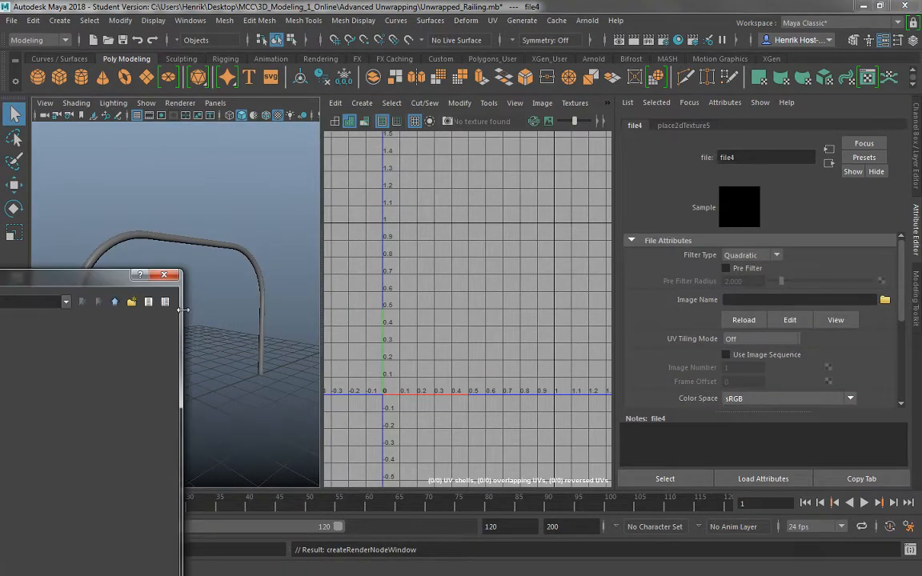
{"action": "left_click_drag", "start_coordinate": [81, 282], "coordinate": [588, 68]}
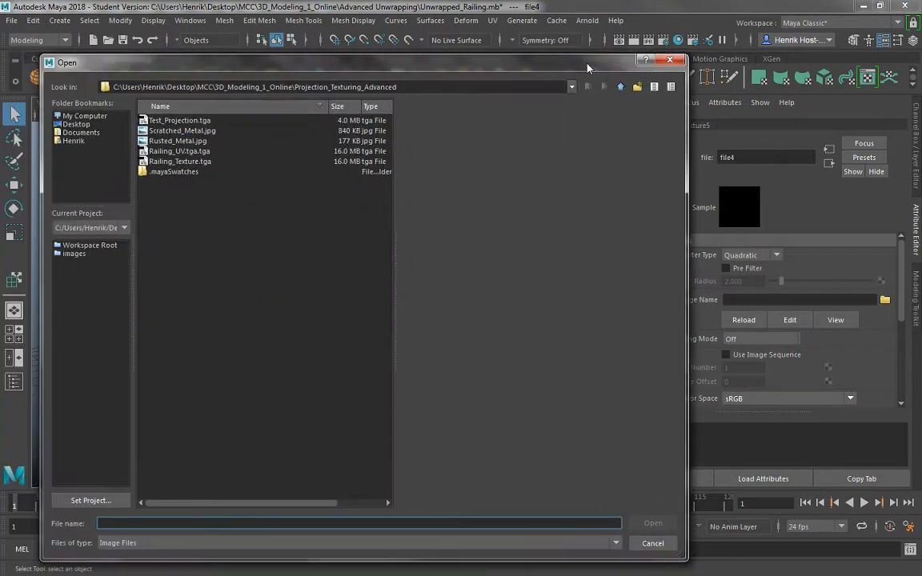
{"action": "left_click", "coordinate": [202, 124]}
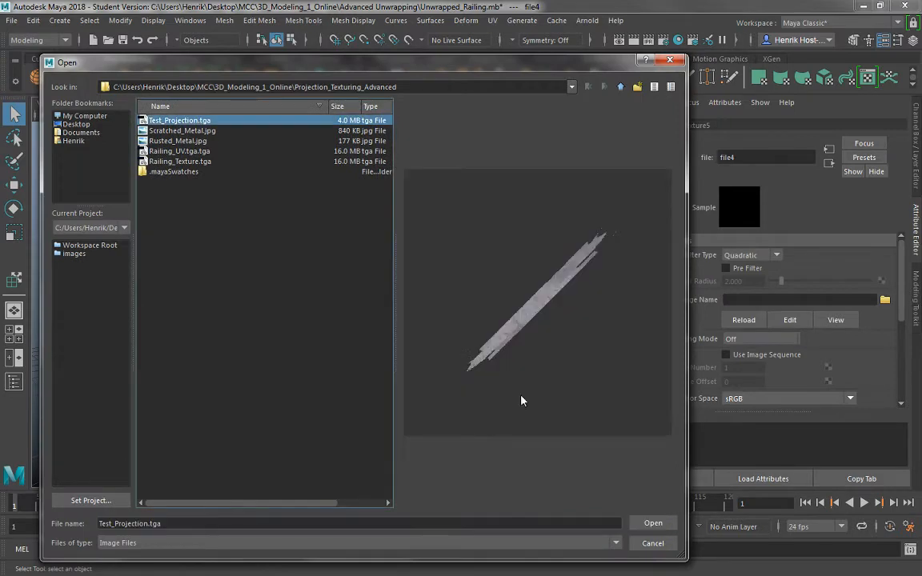
{"action": "left_click", "coordinate": [674, 525]}
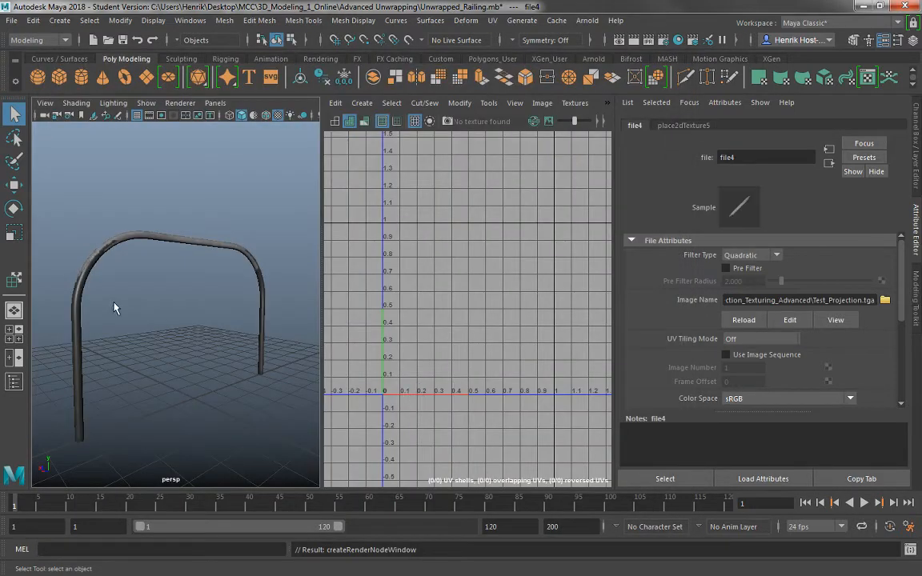
Examine the projected metal texture on the railing's top bar from all around for seams and gaps in an enlarged perspective view
{"action": "left_click", "coordinate": [164, 245]}
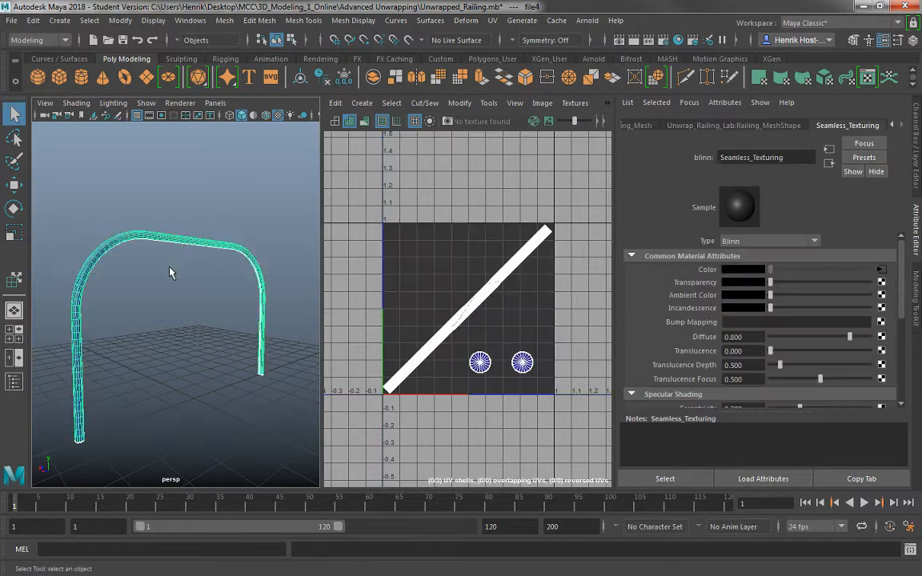
{"action": "left_click_drag", "start_coordinate": [169, 269], "coordinate": [254, 203]}
{"action": "scroll", "coordinate": [201, 313], "scroll_direction": "up", "scroll_amount": 5}
{"action": "left_click", "coordinate": [157, 272]}
{"action": "key", "text": "space"}
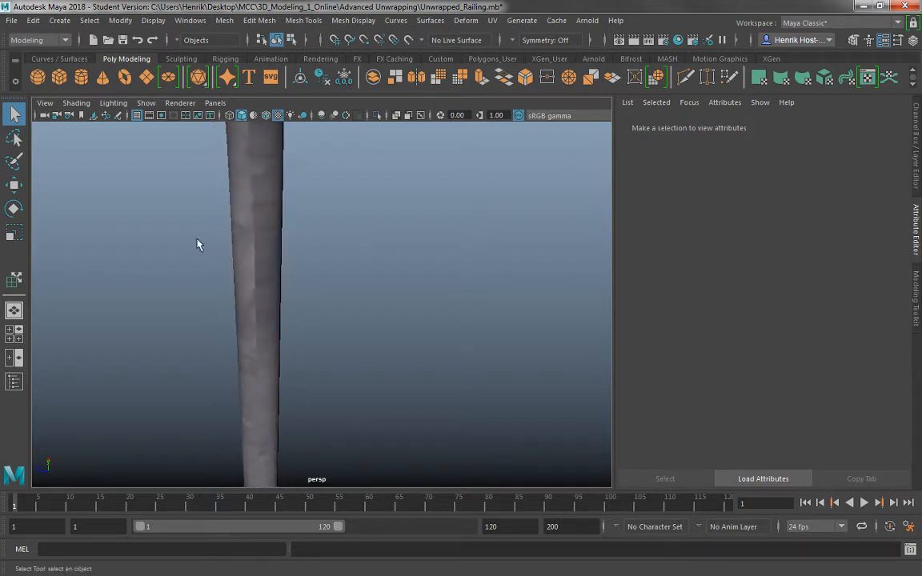
{"action": "left_click_drag", "start_coordinate": [268, 311], "coordinate": [318, 404]}
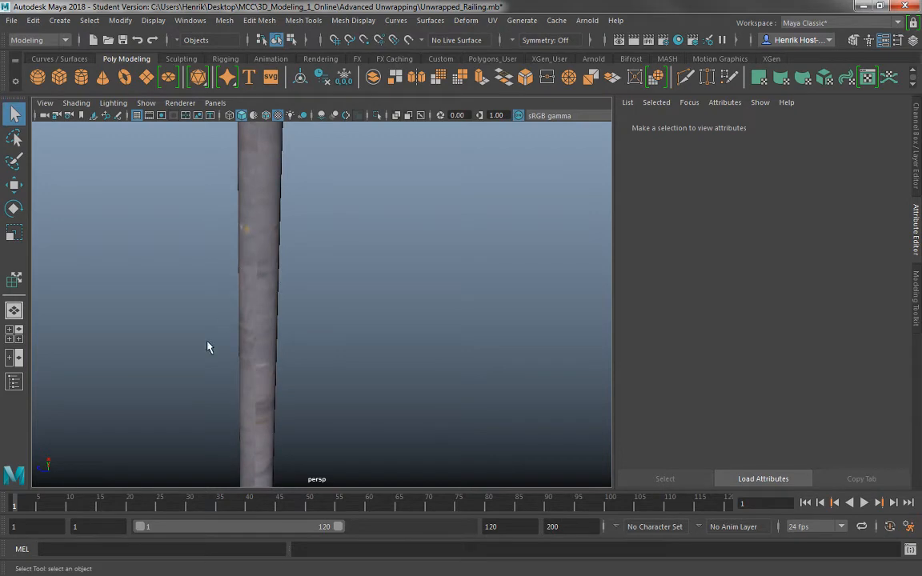
{"action": "left_click_drag", "start_coordinate": [292, 204], "coordinate": [254, 96]}
{"action": "left_click_drag", "start_coordinate": [266, 160], "coordinate": [342, 191]}
{"action": "left_click_drag", "start_coordinate": [433, 203], "coordinate": [434, 201]}
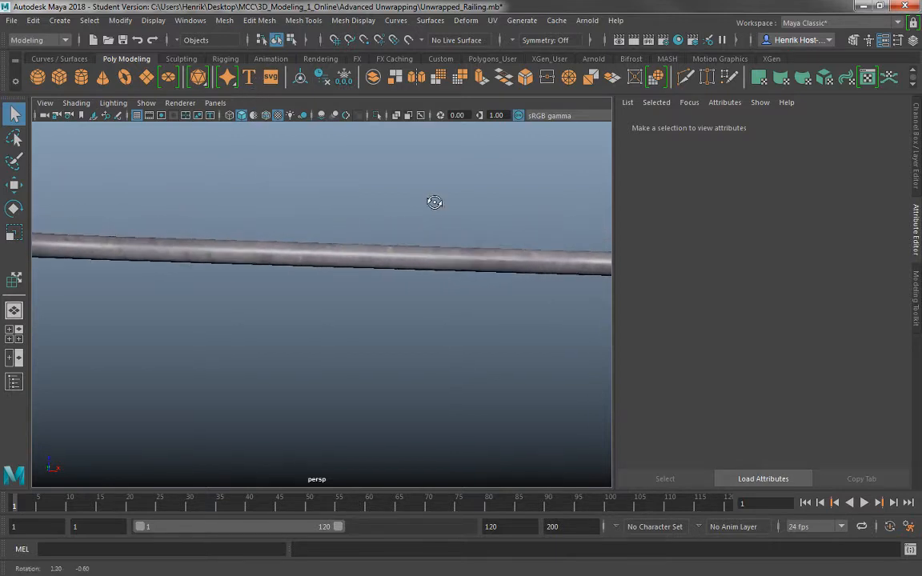
{"action": "left_click_drag", "start_coordinate": [266, 397], "coordinate": [473, 340]}
{"action": "left_click_drag", "start_coordinate": [252, 390], "coordinate": [352, 400]}
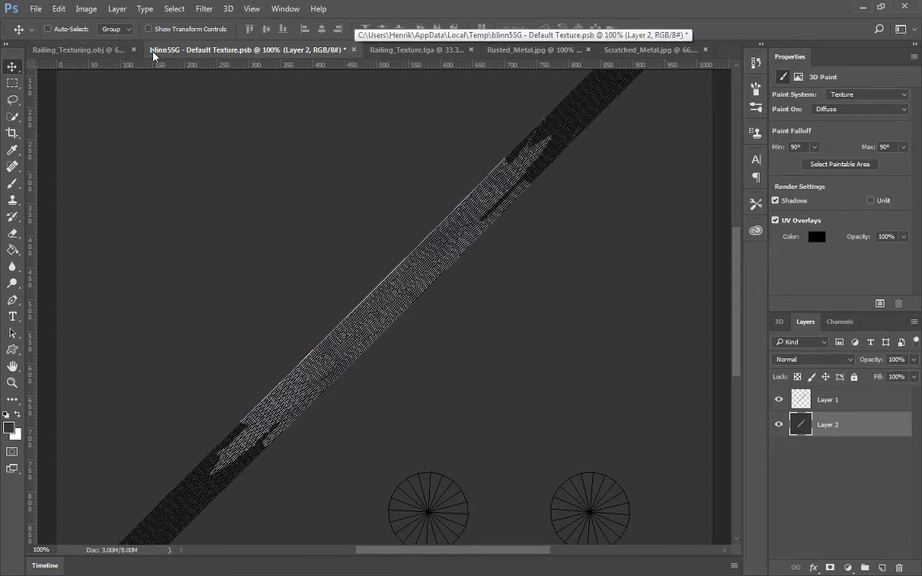
Back in Photoshop's Railing_Texturing document, paste the metal strip over the top bar seen along the vertical axis and merge it down onto the 3D layer
{"action": "left_click", "coordinate": [104, 51]}
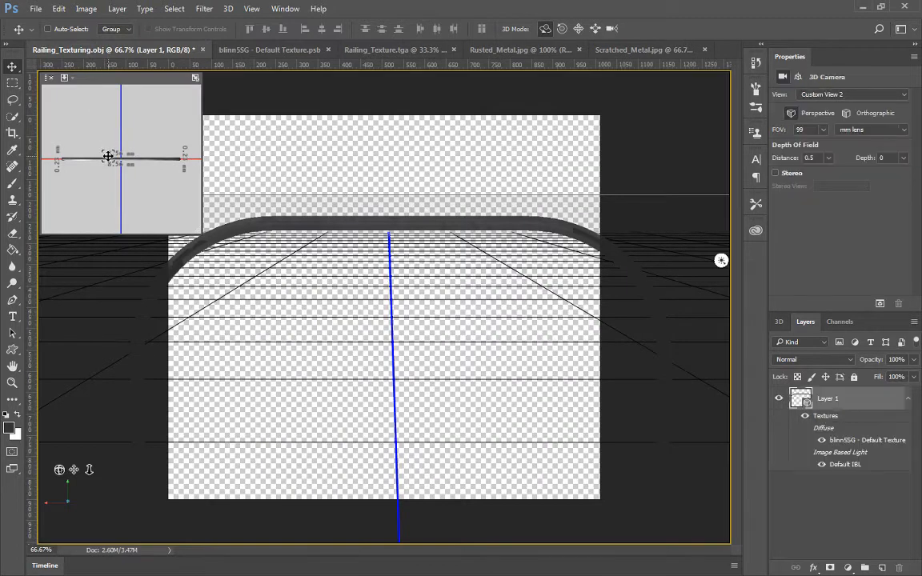
{"action": "left_click_drag", "start_coordinate": [317, 135], "coordinate": [373, 102]}
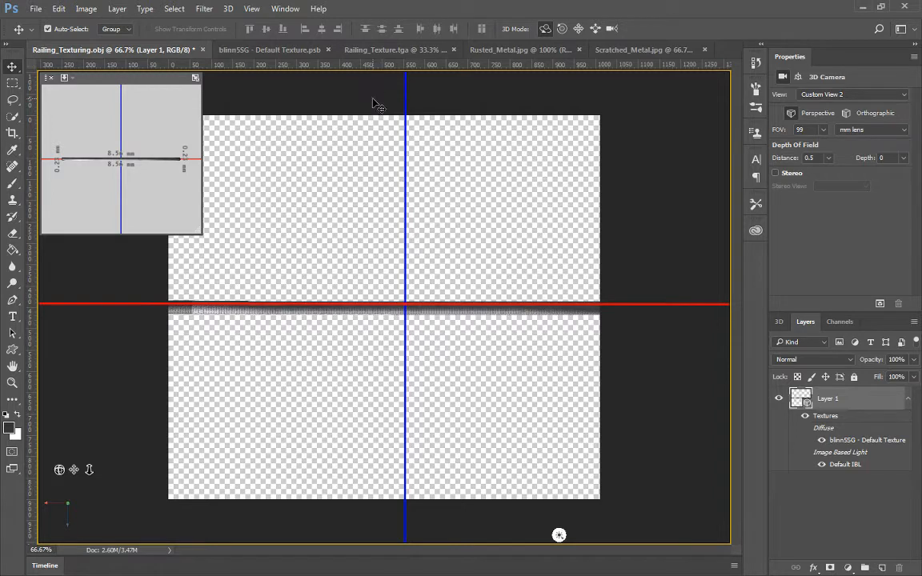
{"action": "key", "text": "ctrl+v"}
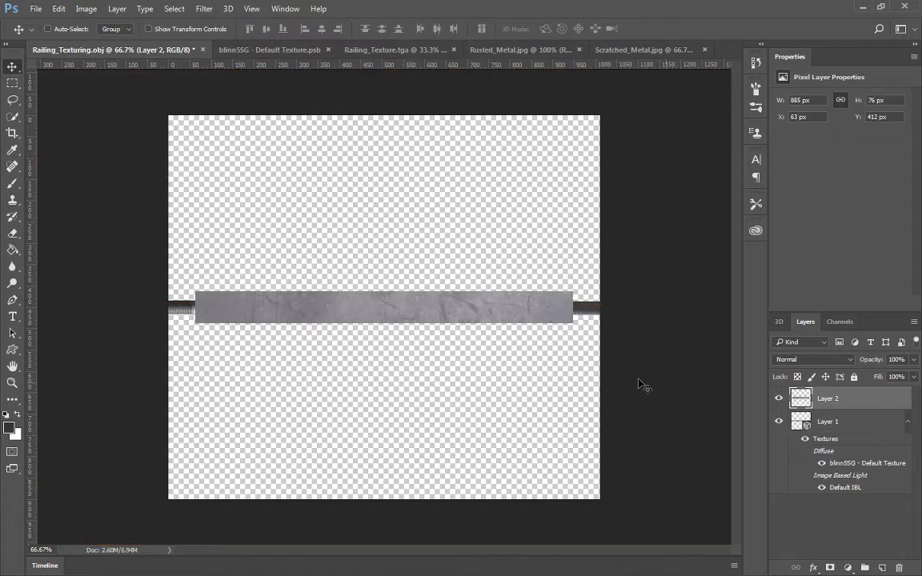
{"action": "right_click", "coordinate": [850, 402]}
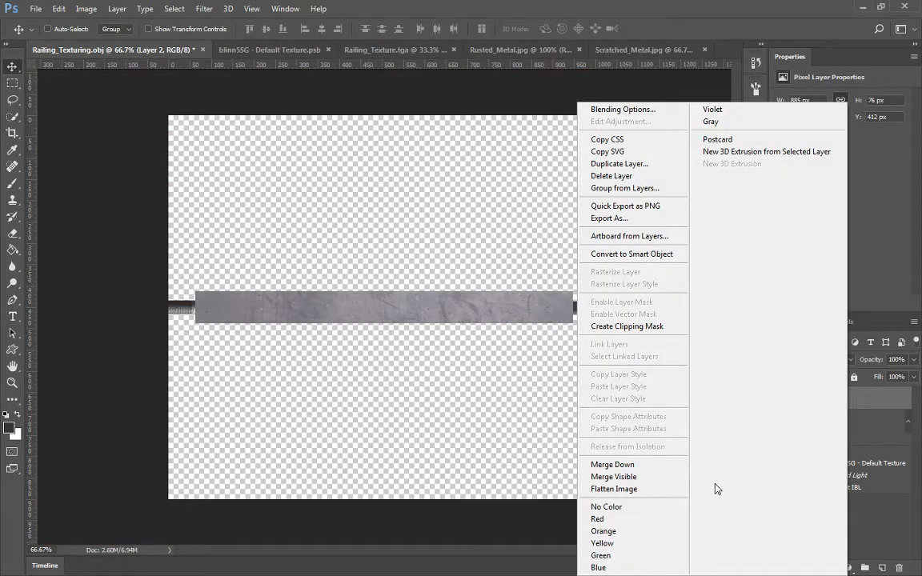
{"action": "left_click", "coordinate": [638, 467]}
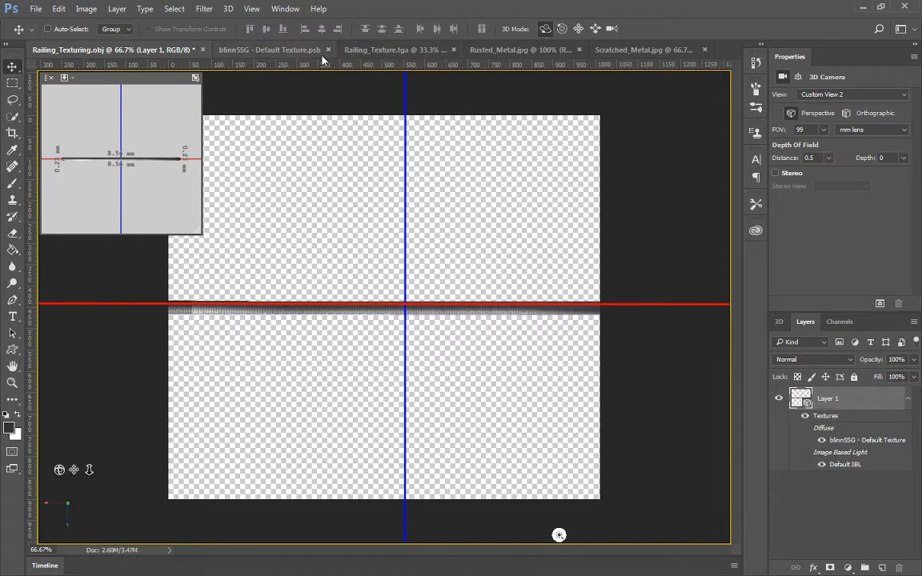
In the blinn5SG default texture document, select Layer 1 and start saving to the MCC\3D_Modeling_1_Online\Projection_Texturing_Advanced folder
{"action": "left_click", "coordinate": [261, 51]}
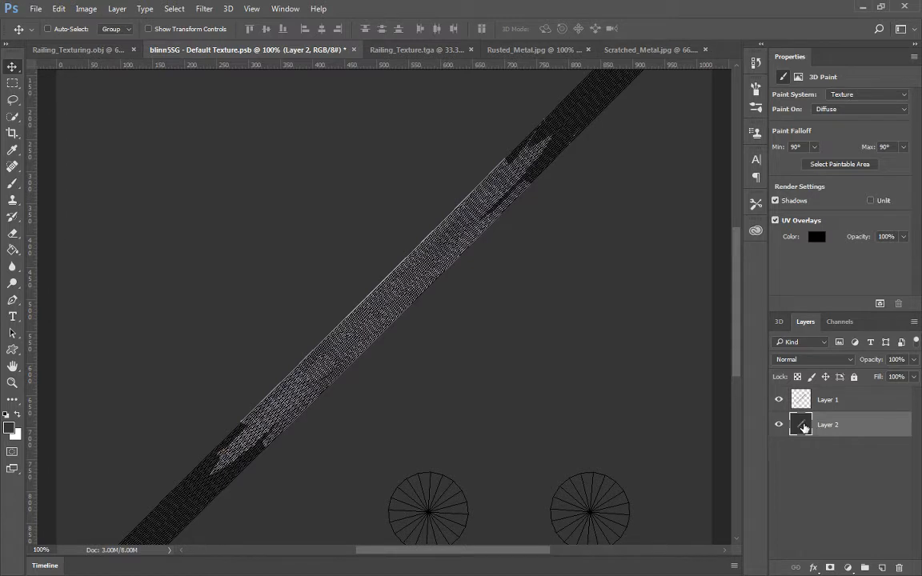
{"action": "left_click", "coordinate": [828, 402]}
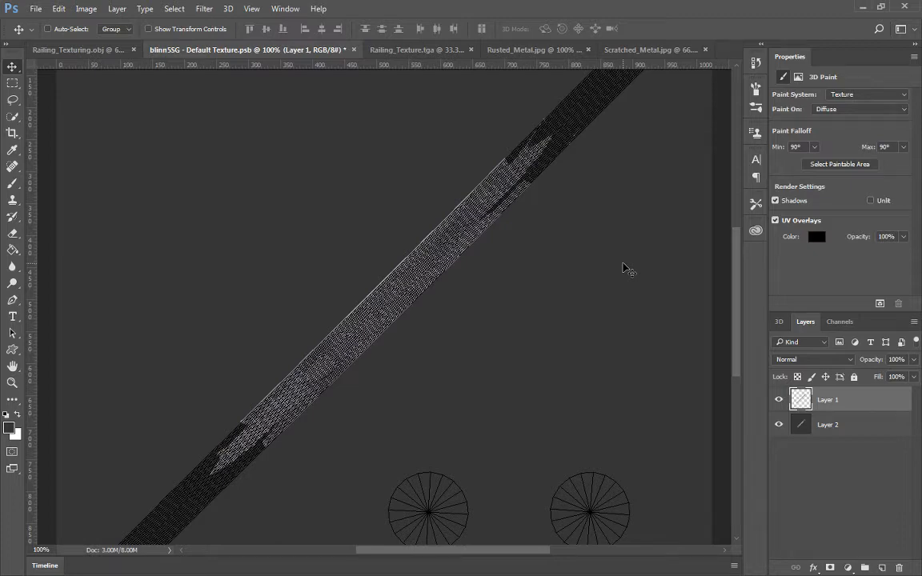
{"action": "key", "text": "ctrl"}
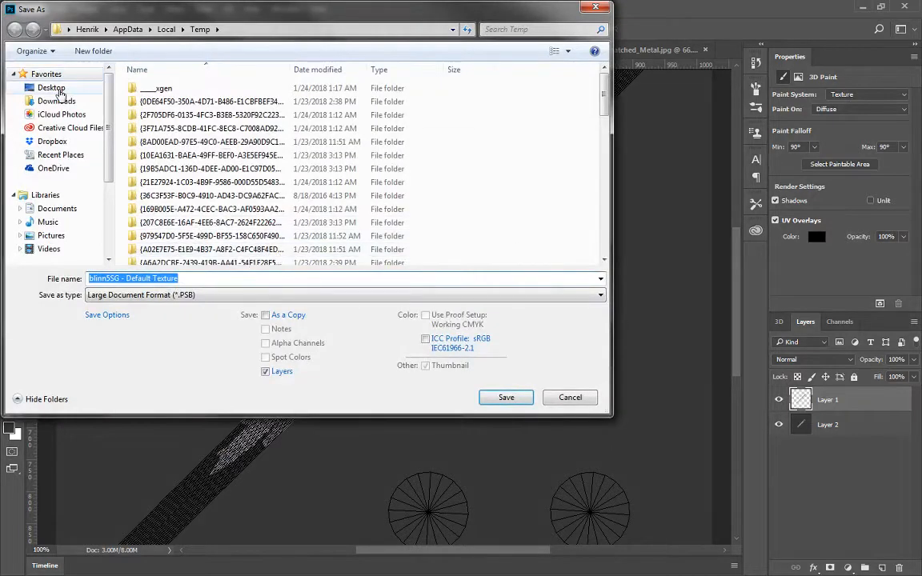
{"action": "left_click", "coordinate": [60, 88]}
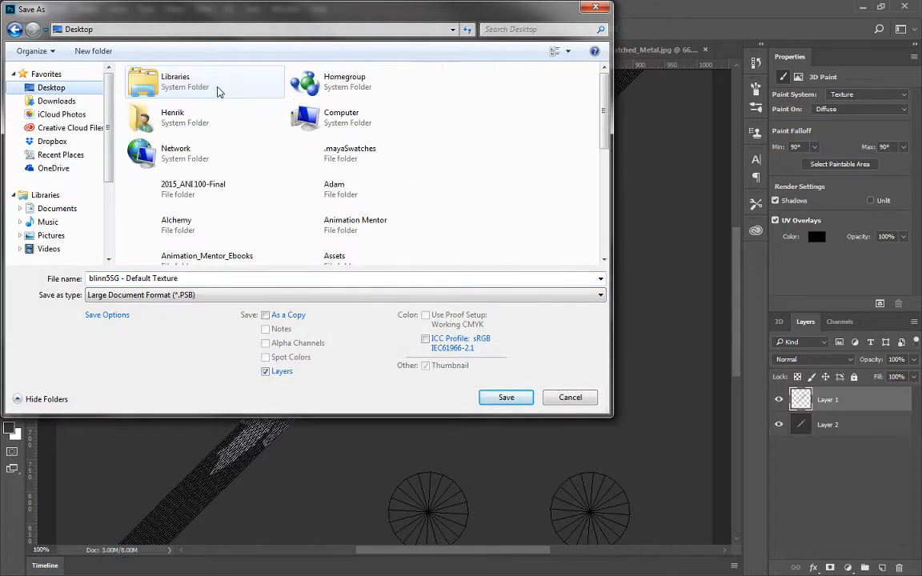
{"action": "left_click", "coordinate": [218, 91]}
{"action": "scroll", "coordinate": [219, 91], "scroll_direction": "down", "scroll_amount": 5}
{"action": "double_click", "coordinate": [298, 80]}
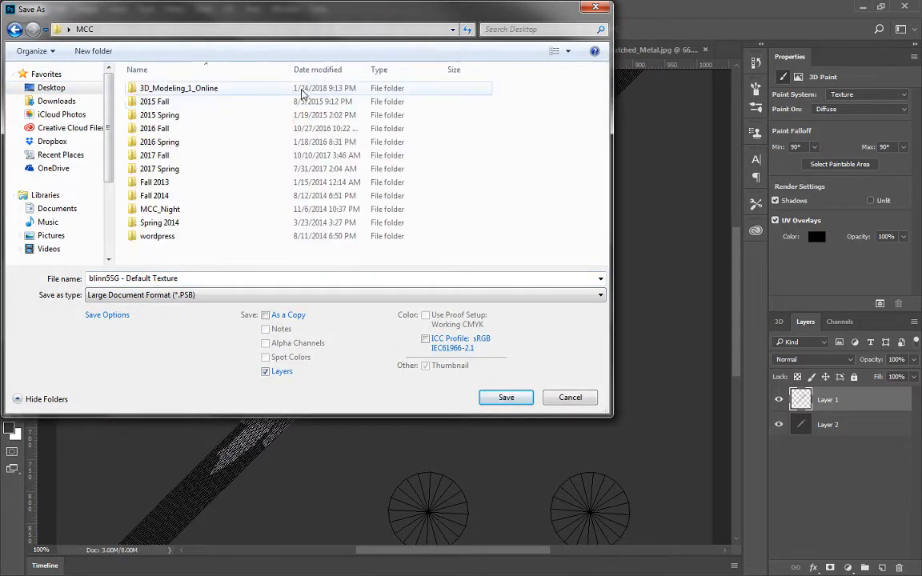
{"action": "left_click", "coordinate": [208, 92]}
{"action": "double_click", "coordinate": [208, 90]}
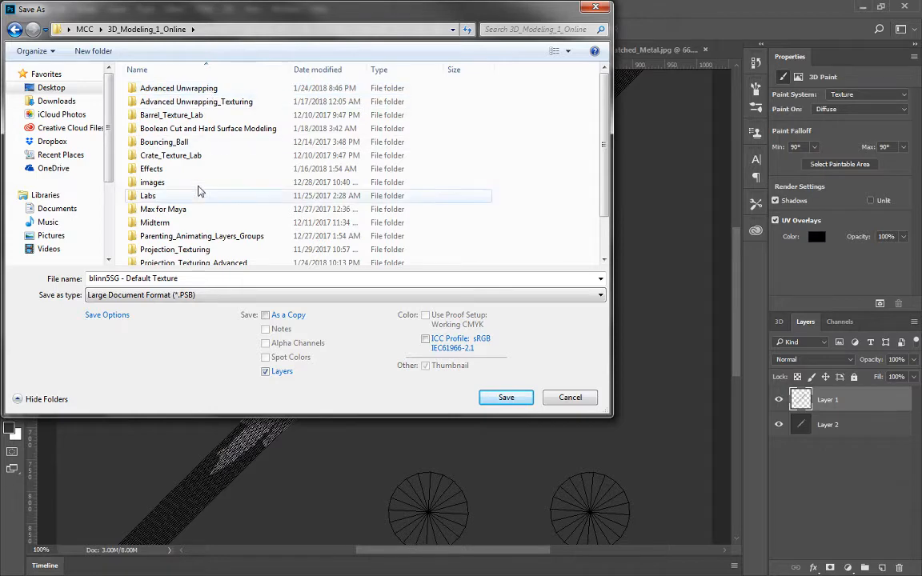
{"action": "left_click", "coordinate": [192, 264]}
{"action": "double_click", "coordinate": [193, 263]}
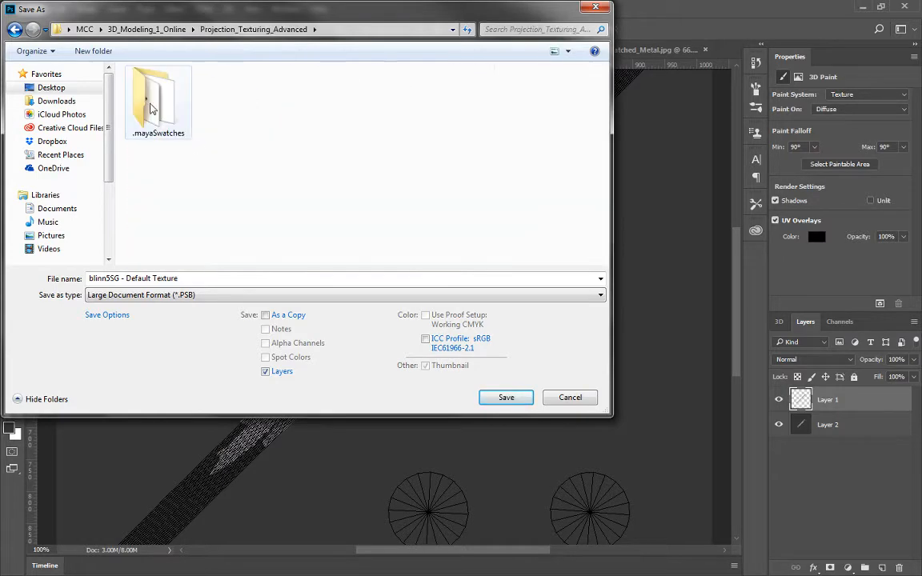
Save the texture in Targa format as Test_Projection, replacing the existing file and accepting the Targa options
{"action": "left_click", "coordinate": [164, 294]}
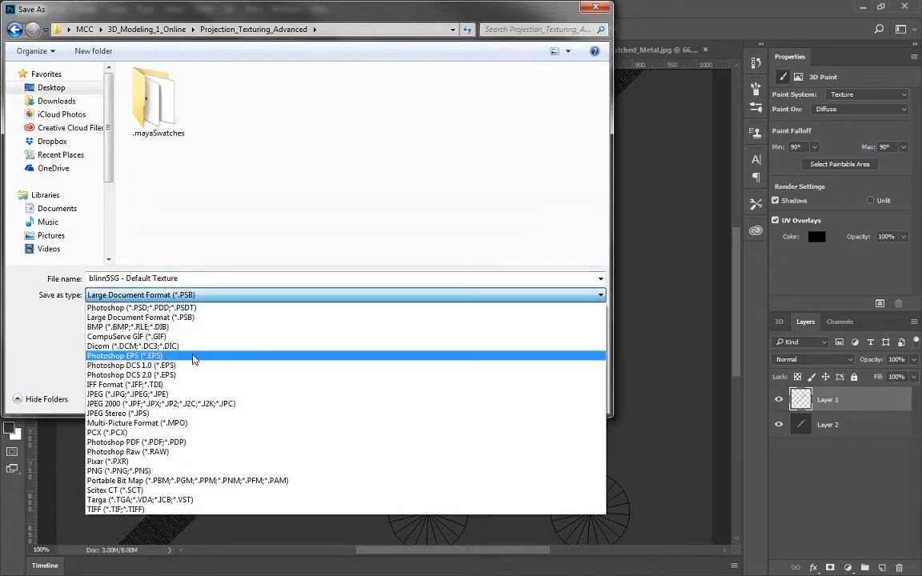
{"action": "left_click", "coordinate": [160, 500]}
{"action": "left_click", "coordinate": [369, 142]}
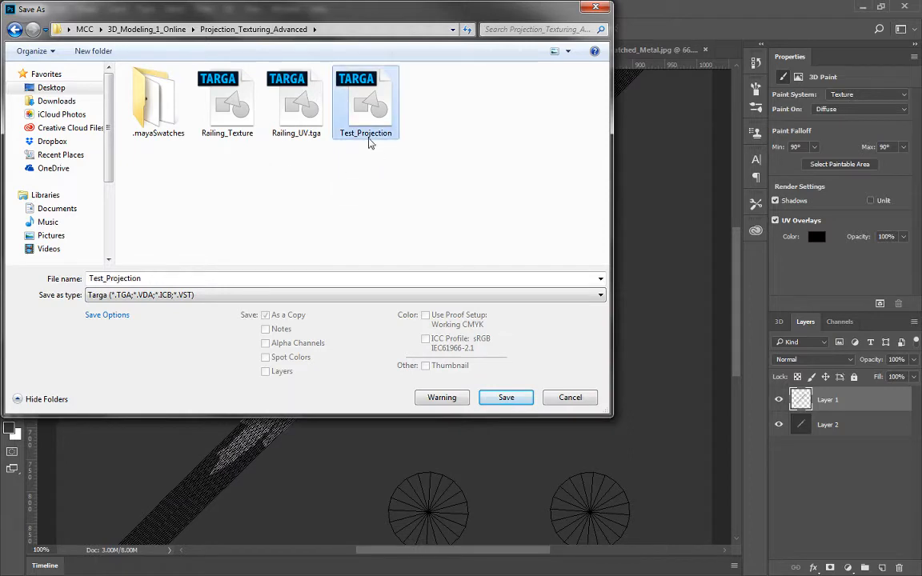
{"action": "left_click", "coordinate": [483, 398]}
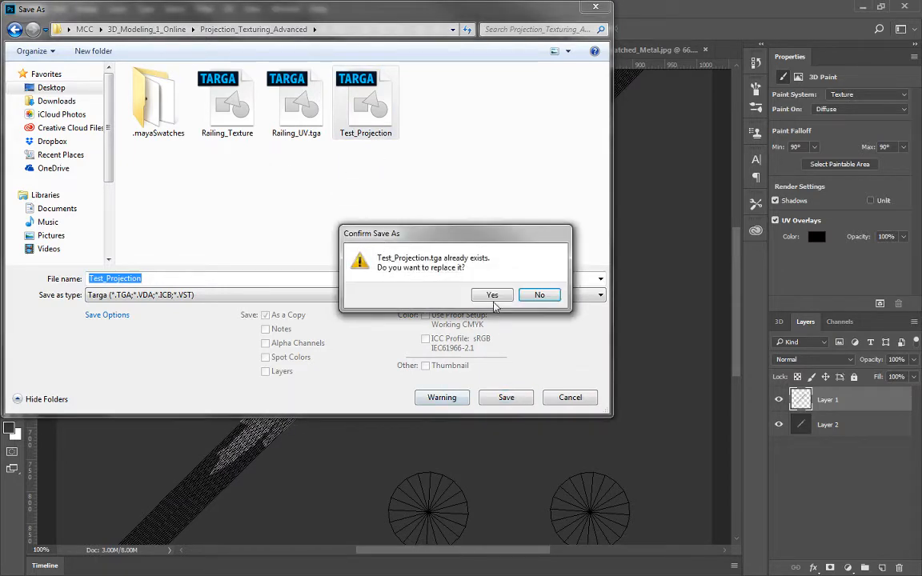
{"action": "left_click", "coordinate": [438, 294]}
{"action": "left_click", "coordinate": [433, 250]}
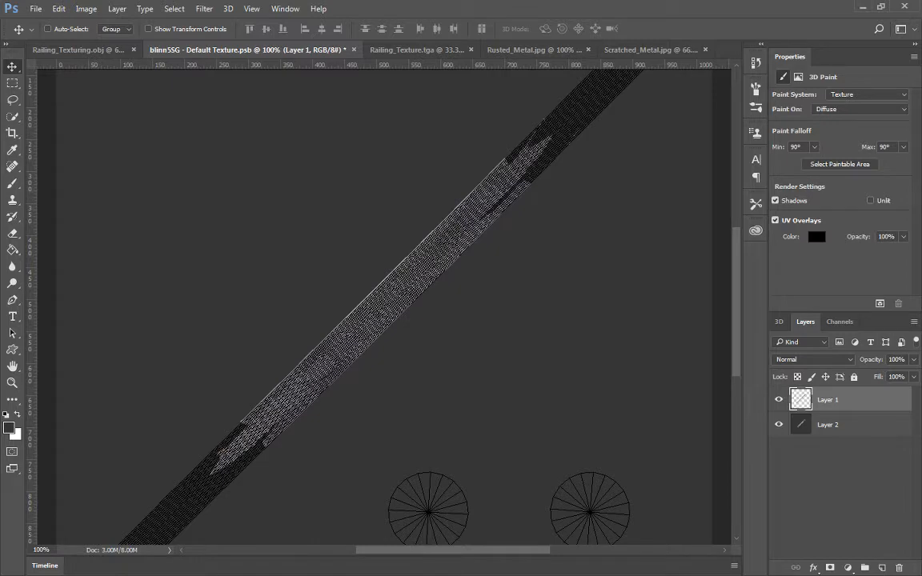
In Maya, reload the file texture on the railing's Seamless_Texturing color and check the railing against its UV layout
{"action": "key", "text": "alt+Tab"}
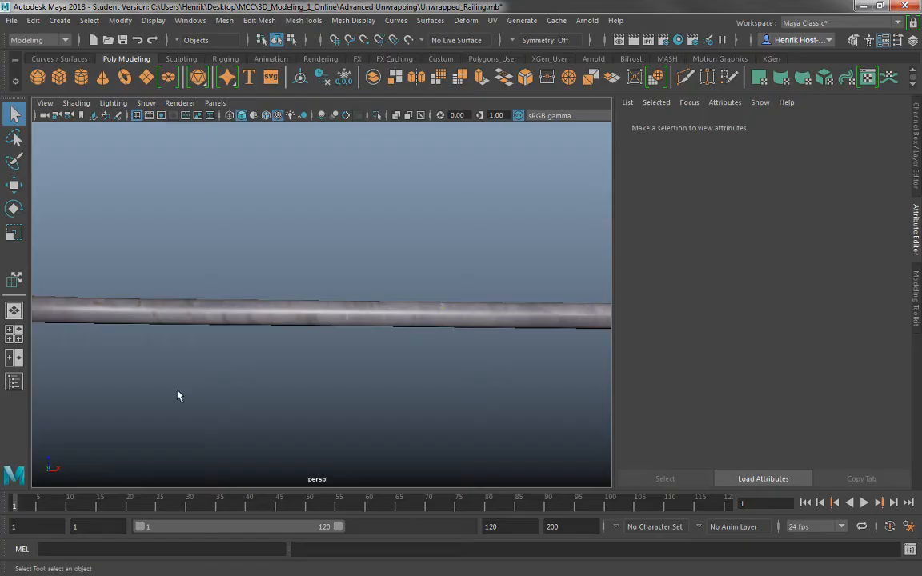
{"action": "left_click", "coordinate": [252, 322]}
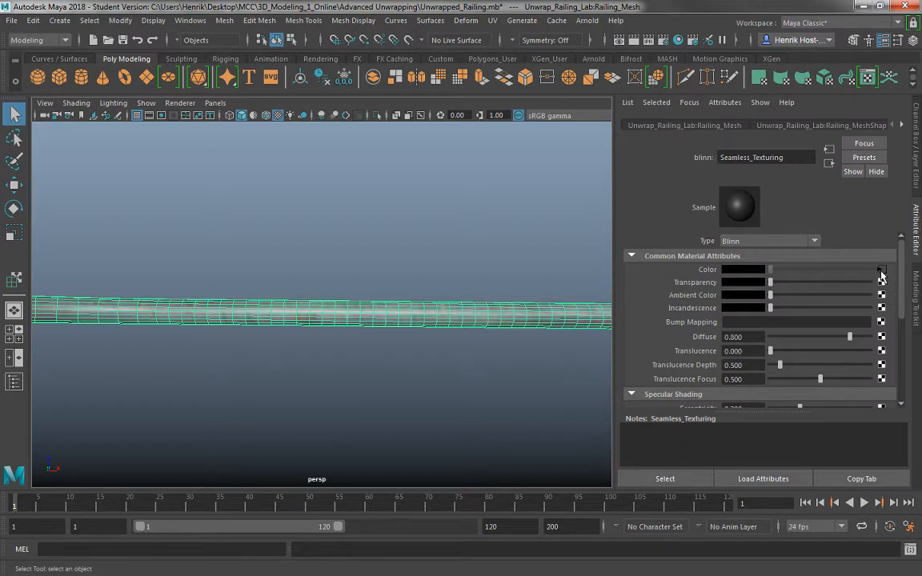
{"action": "left_click", "coordinate": [881, 272]}
{"action": "left_click", "coordinate": [743, 319]}
{"action": "left_click", "coordinate": [345, 362]}
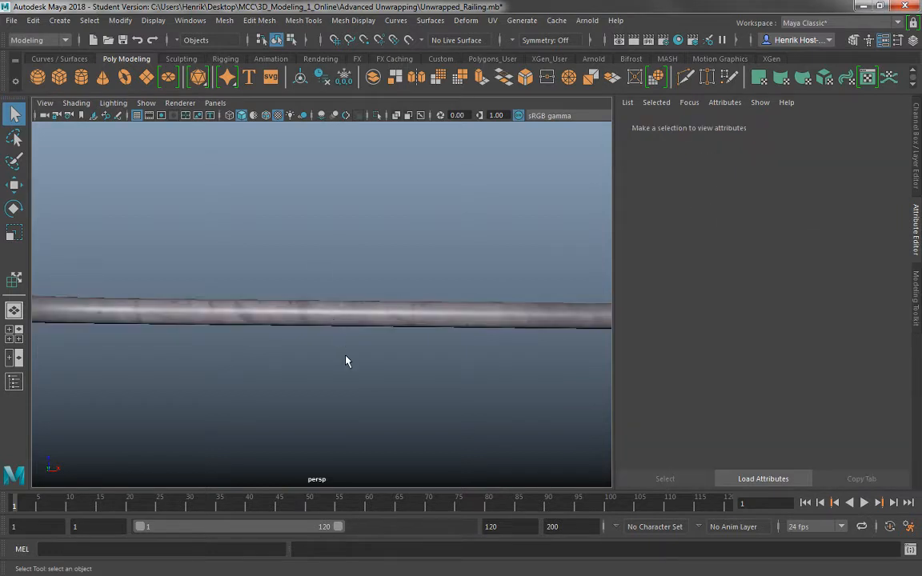
{"action": "left_click_drag", "start_coordinate": [320, 356], "coordinate": [428, 342]}
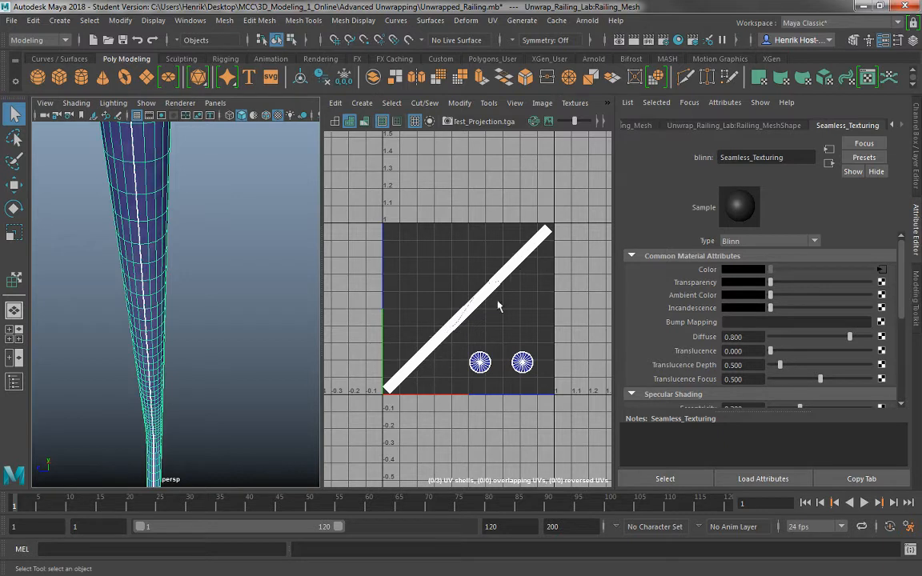
{"action": "left_click", "coordinate": [211, 312]}
{"action": "left_click_drag", "start_coordinate": [140, 308], "coordinate": [237, 314]}
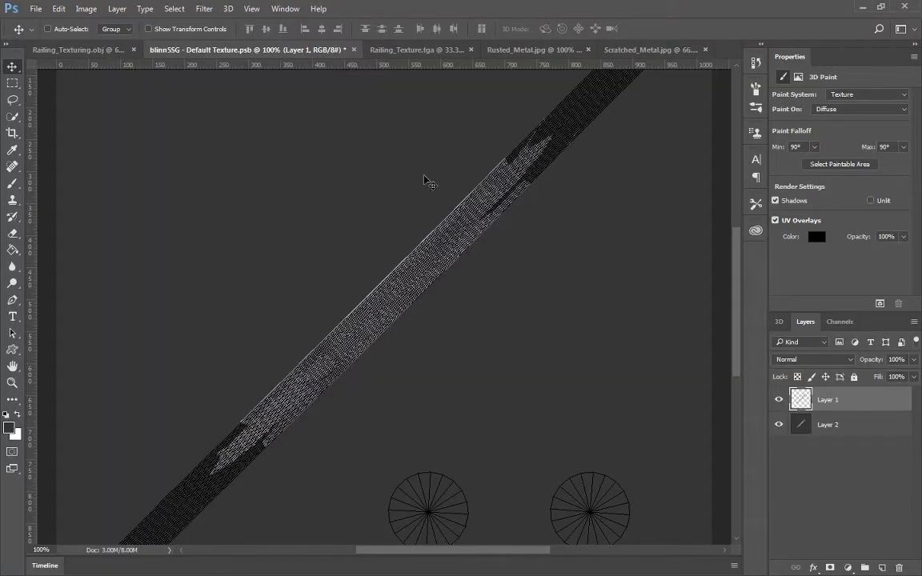
Back in Photoshop's Railing_Texturing document, paste the metal strip over an upright seen end-on, rotated 90°, and merge it down onto the 3D layer
{"action": "left_click", "coordinate": [73, 51]}
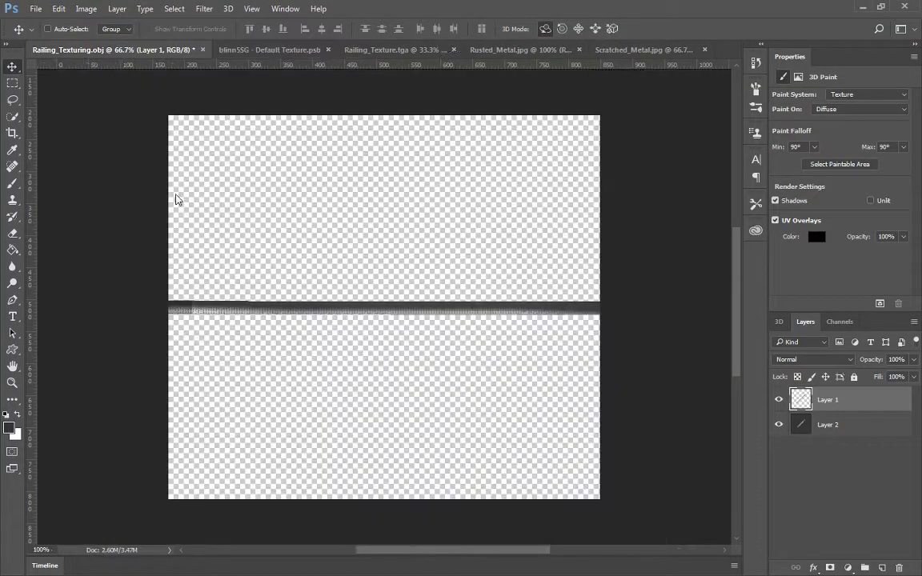
{"action": "left_click", "coordinate": [232, 238]}
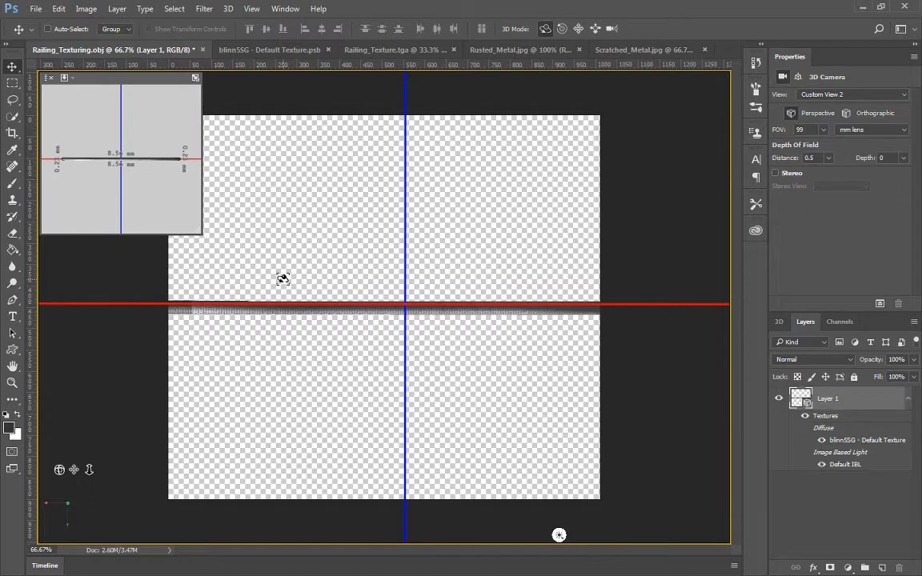
{"action": "mouse_move", "coordinate": [250, 245]}
{"action": "left_mouse_down"}
{"action": "mouse_move", "coordinate": [267, 230]}
{"action": "mouse_move", "coordinate": [226, 249]}
{"action": "mouse_move", "coordinate": [206, 302]}
{"action": "left_mouse_up"}
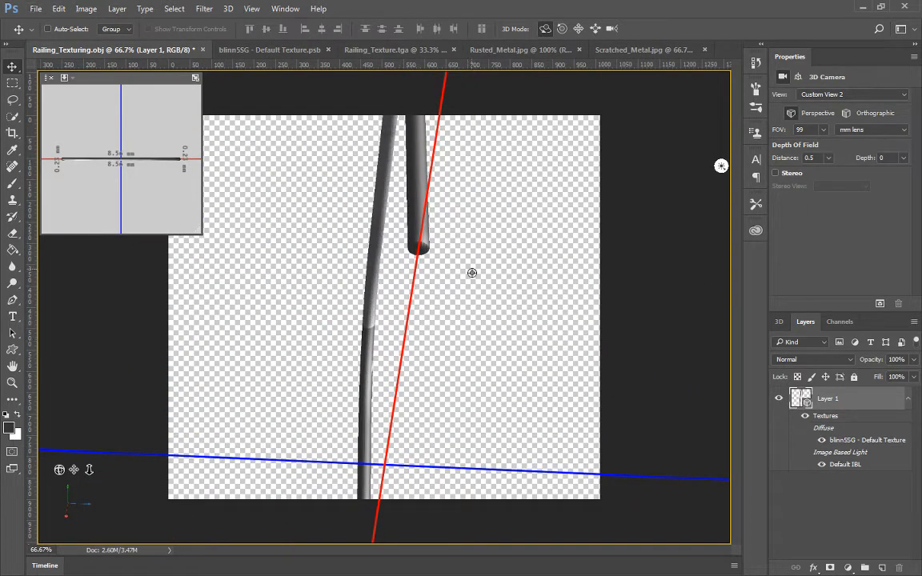
{"action": "left_click", "coordinate": [578, 28]}
{"action": "left_click_drag", "start_coordinate": [473, 322], "coordinate": [460, 66]}
{"action": "left_click", "coordinate": [544, 28]}
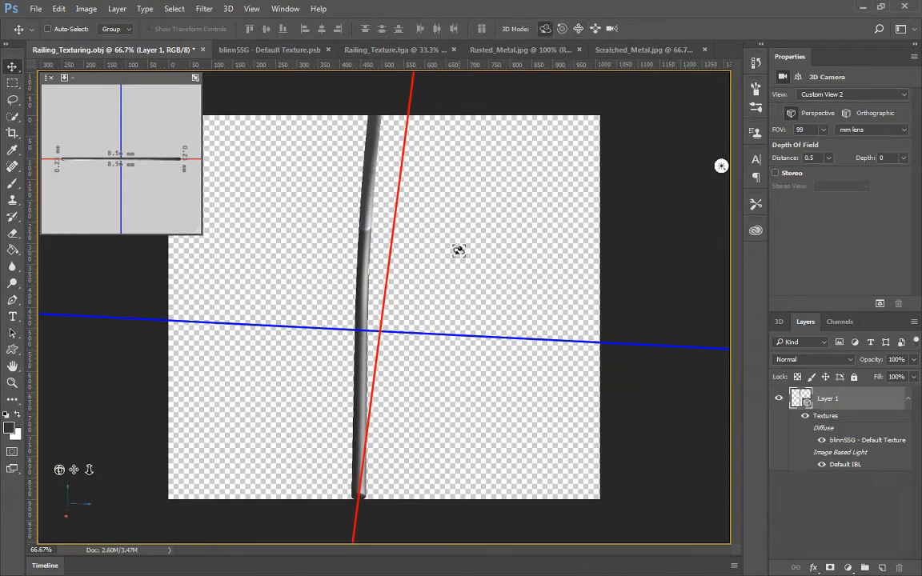
{"action": "left_click_drag", "start_coordinate": [461, 249], "coordinate": [455, 253]}
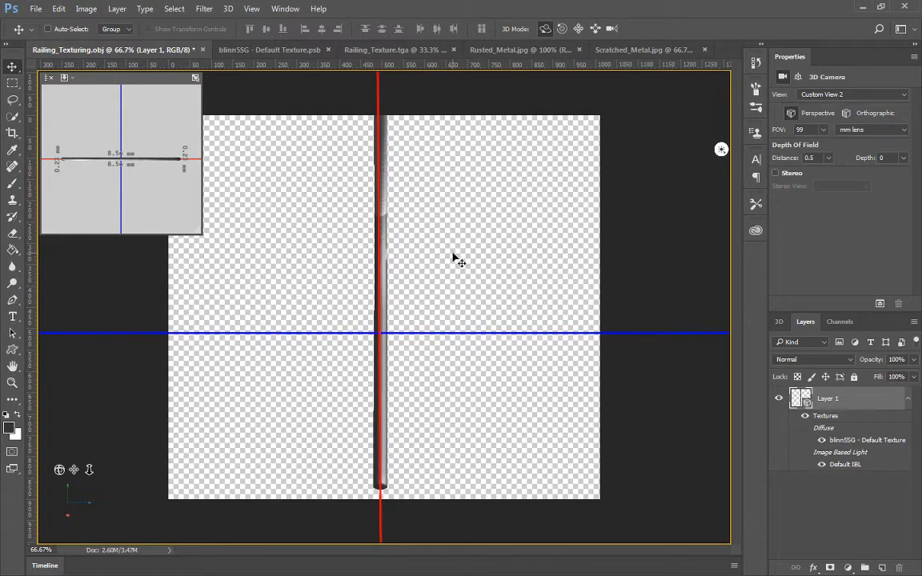
{"action": "key", "text": "ctrl+v"}
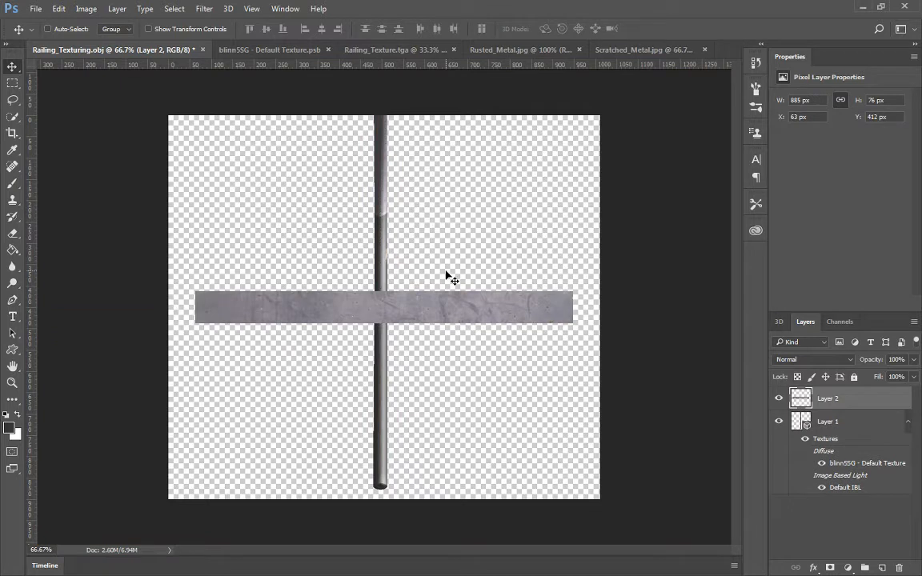
{"action": "key", "text": "ctrl+t"}
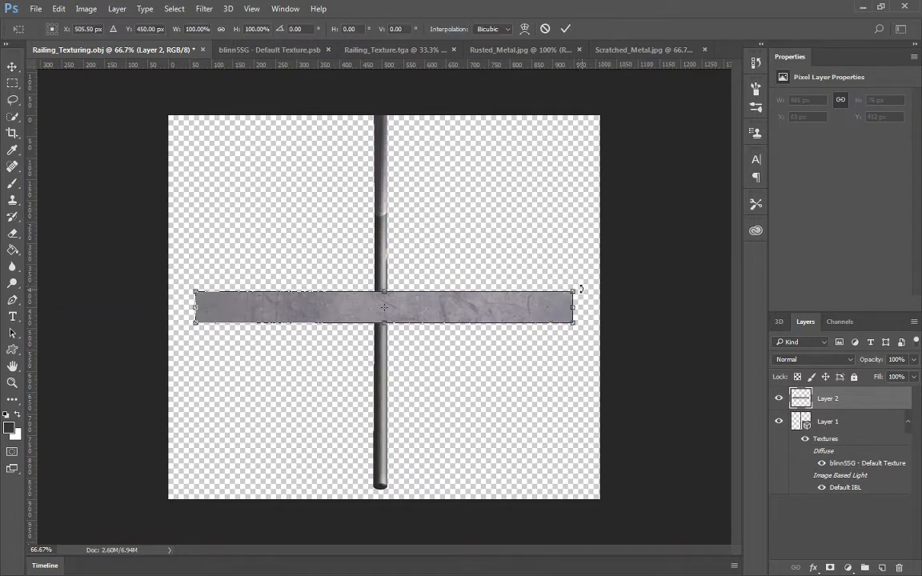
{"action": "left_click_drag", "start_coordinate": [581, 289], "coordinate": [399, 432]}
{"action": "left_click_drag", "start_coordinate": [390, 196], "coordinate": [369, 245]}
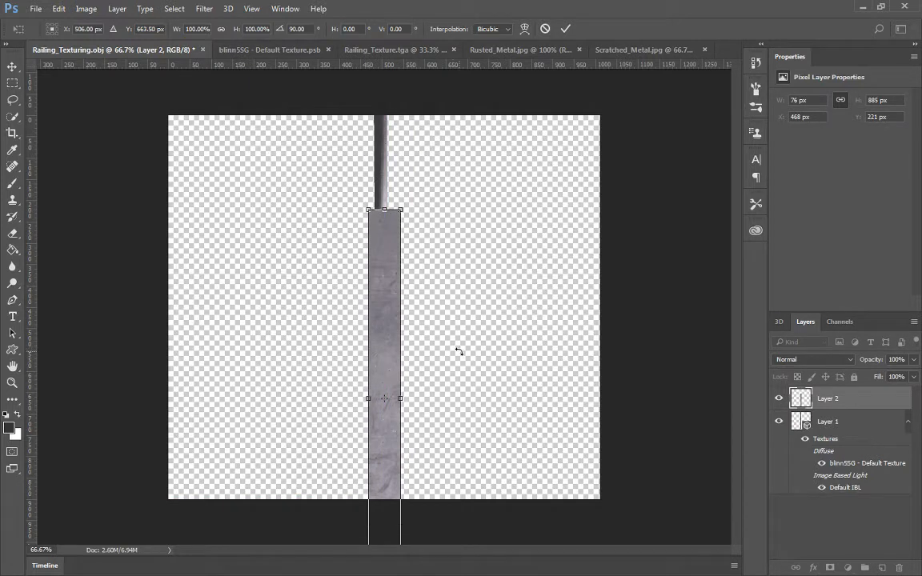
{"action": "key", "text": "Return"}
{"action": "right_click", "coordinate": [847, 398]}
{"action": "left_click", "coordinate": [658, 451]}
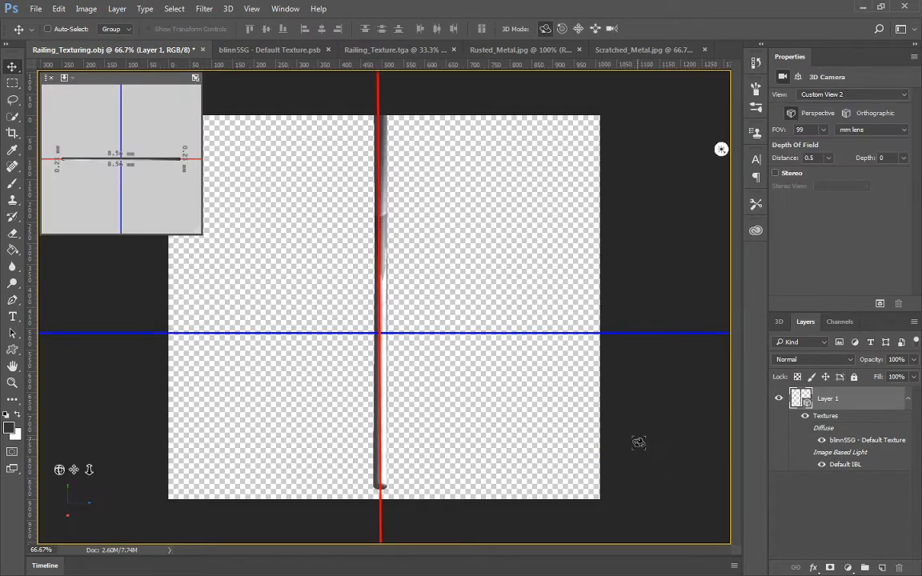
From the railing's opposite end, paste the metal strip rotated -90° over the upright and merge it down onto the 3D layer
{"action": "mouse_move", "coordinate": [381, 208]}
{"action": "left_mouse_down"}
{"action": "mouse_move", "coordinate": [454, 216]}
{"action": "mouse_move", "coordinate": [377, 206]}
{"action": "left_mouse_up"}
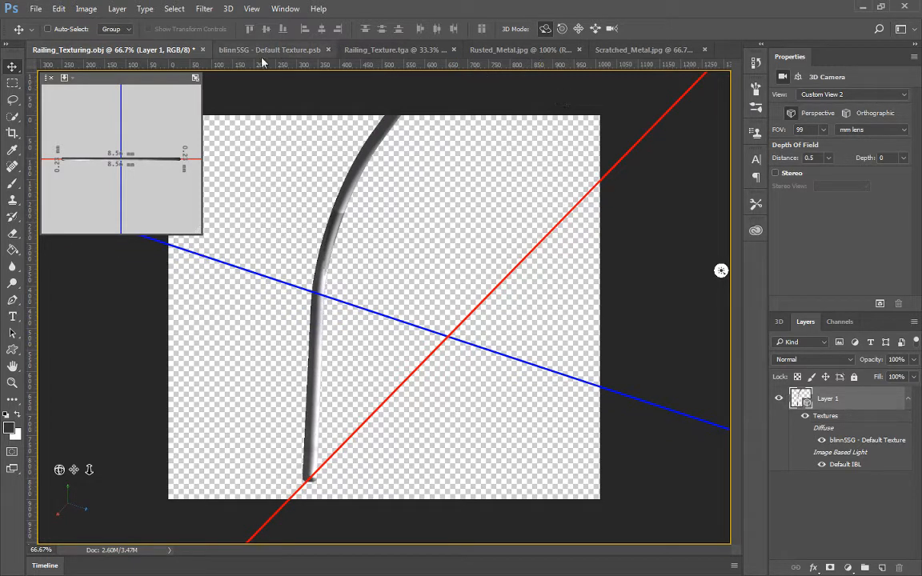
{"action": "left_click_drag", "start_coordinate": [397, 188], "coordinate": [626, 200]}
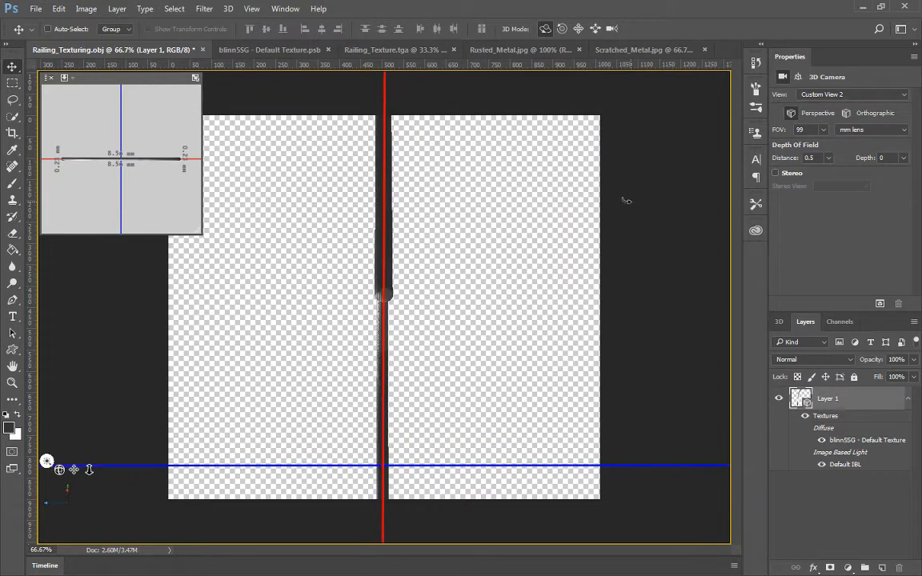
{"action": "left_click_drag", "start_coordinate": [436, 259], "coordinate": [436, 163]}
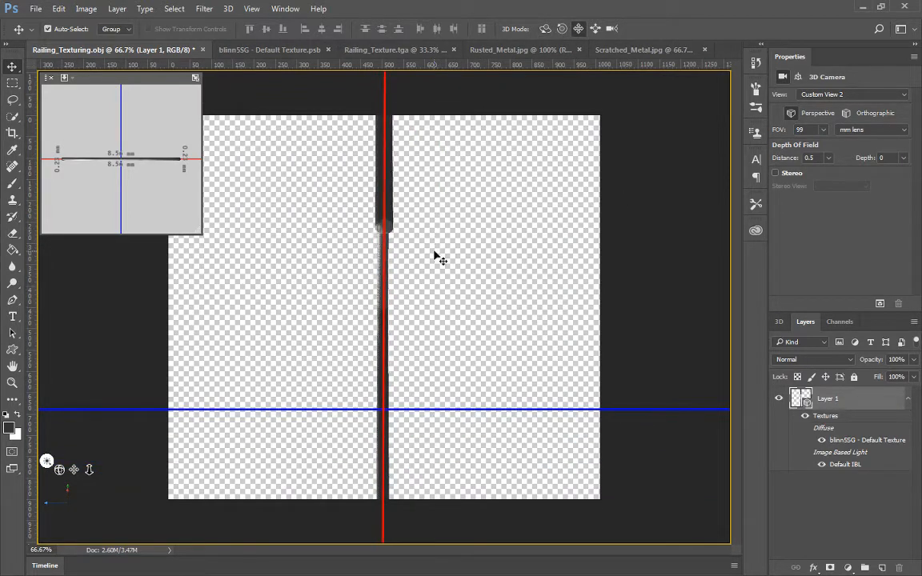
{"action": "key", "text": "ctrl+v"}
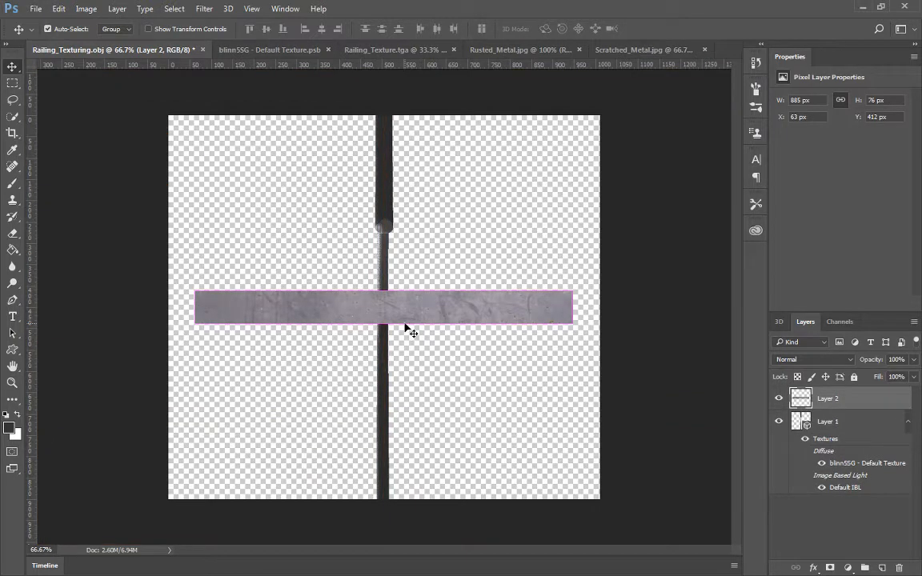
{"action": "key", "text": "ctrl+t"}
{"action": "left_click_drag", "start_coordinate": [586, 280], "coordinate": [371, 353]}
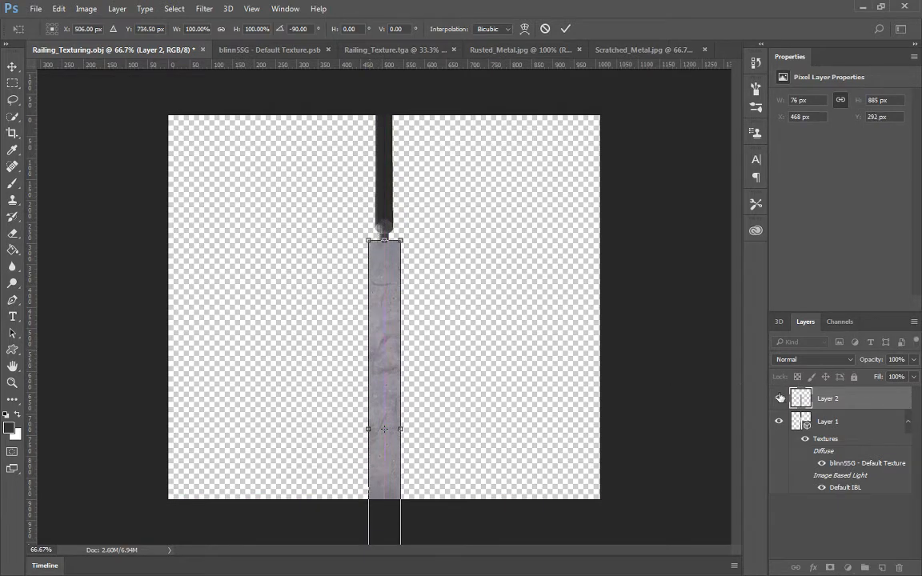
{"action": "key", "text": "Return"}
{"action": "right_click", "coordinate": [825, 401]}
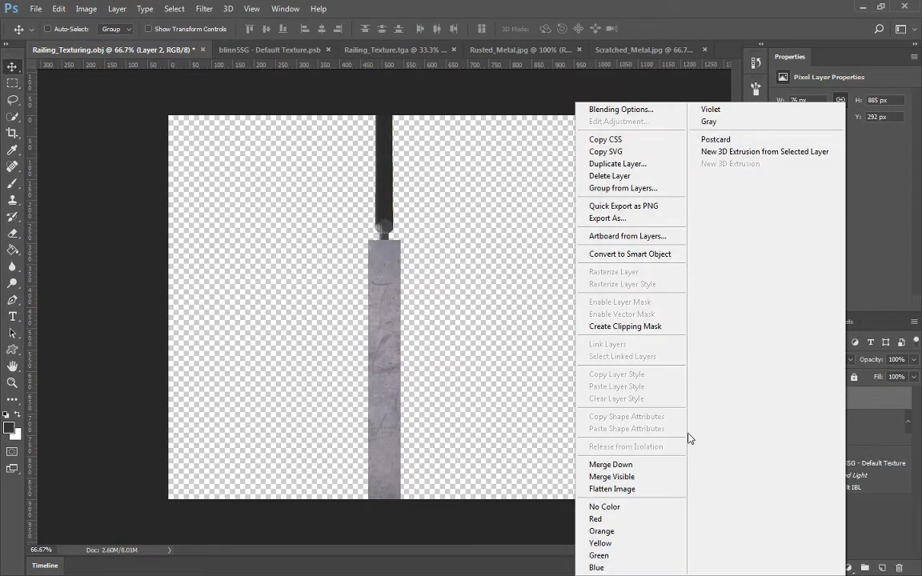
{"action": "left_click", "coordinate": [661, 470]}
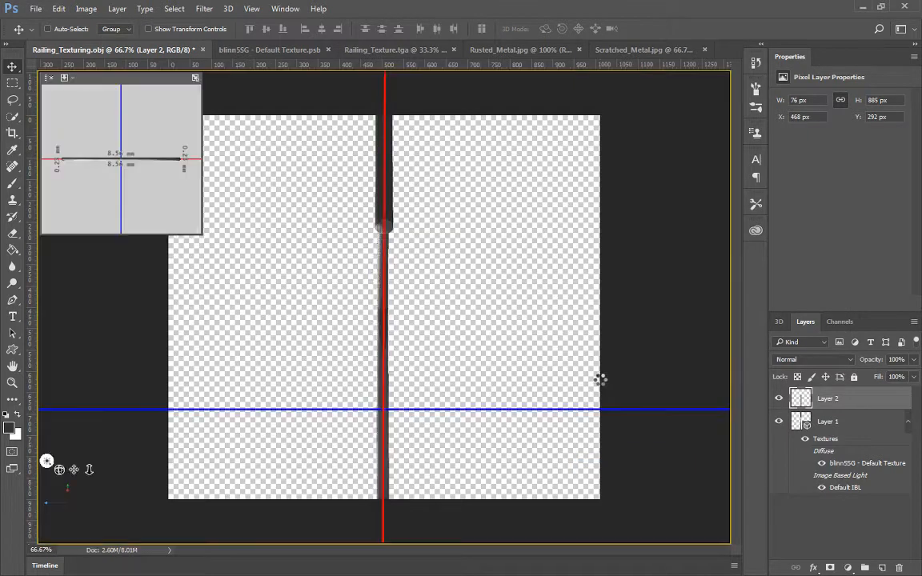
Orbit to an oblique view, paste the metal strip rotated 90° over the lower end of the farther upright, and merge it down onto the 3D layer
{"action": "left_click", "coordinate": [546, 29]}
{"action": "left_click_drag", "start_coordinate": [440, 206], "coordinate": [493, 142]}
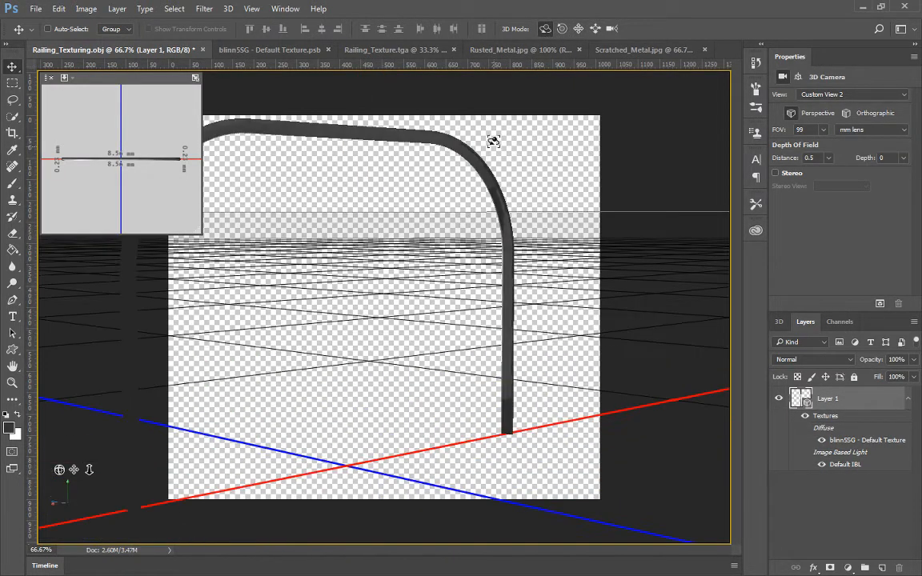
{"action": "left_click_drag", "start_coordinate": [532, 312], "coordinate": [491, 228]}
{"action": "key", "text": "ctrl+v"}
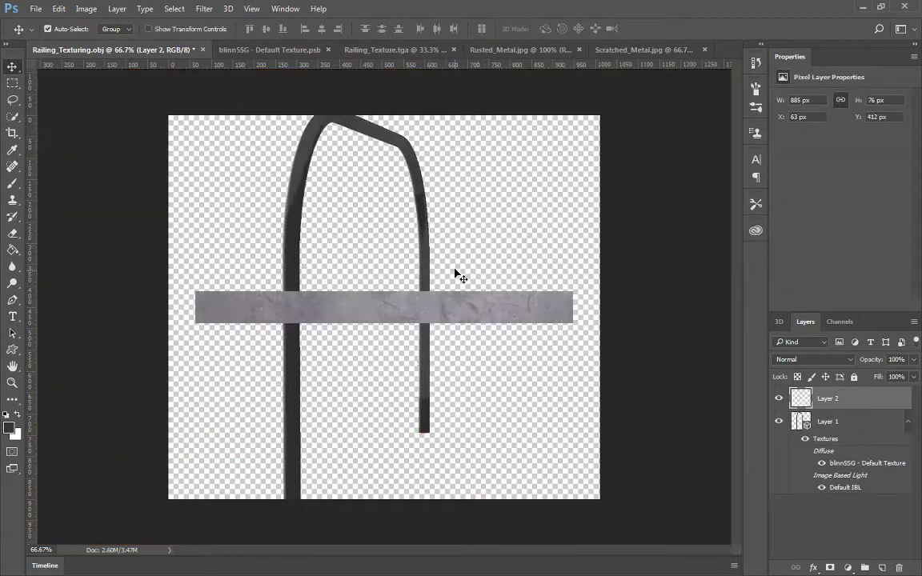
{"action": "key", "text": "ctrl+t"}
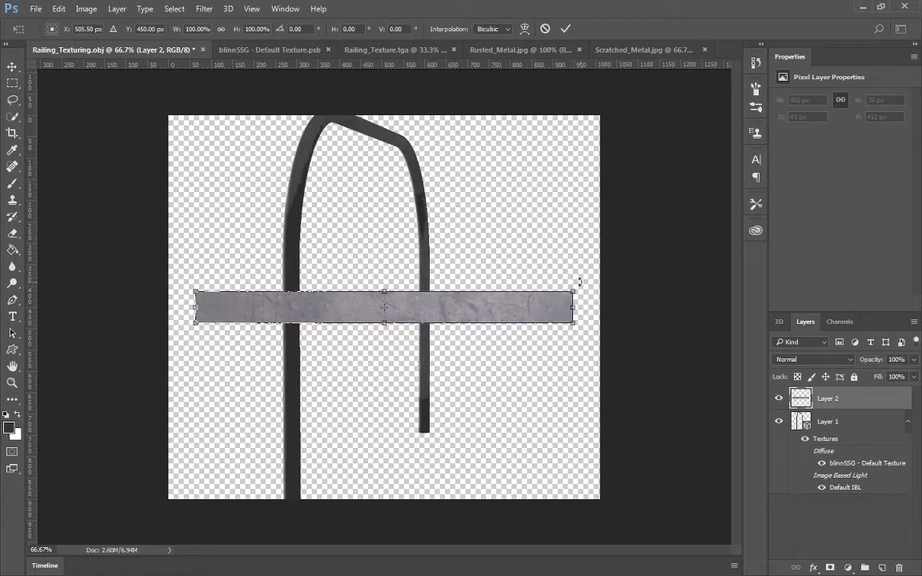
{"action": "left_click_drag", "start_coordinate": [581, 282], "coordinate": [404, 416]}
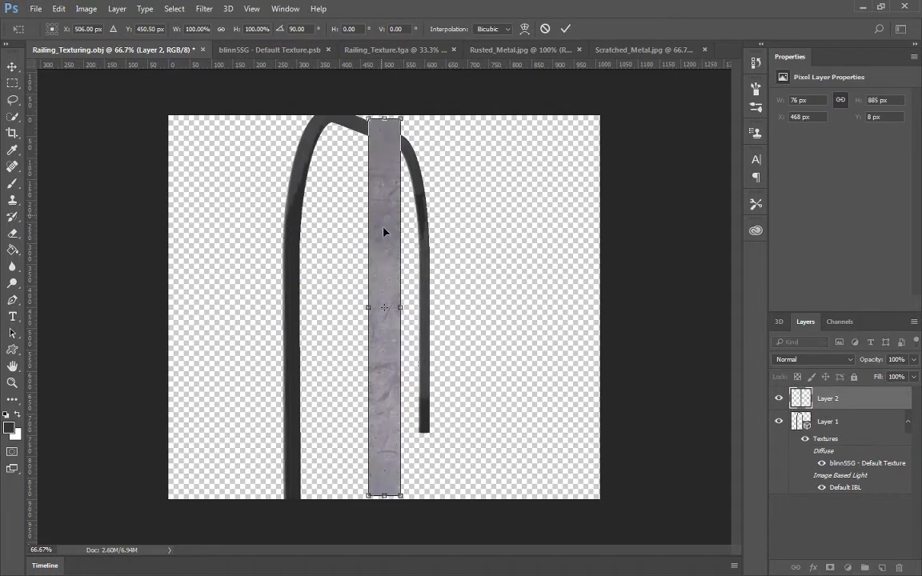
{"action": "left_click_drag", "start_coordinate": [384, 232], "coordinate": [424, 490]}
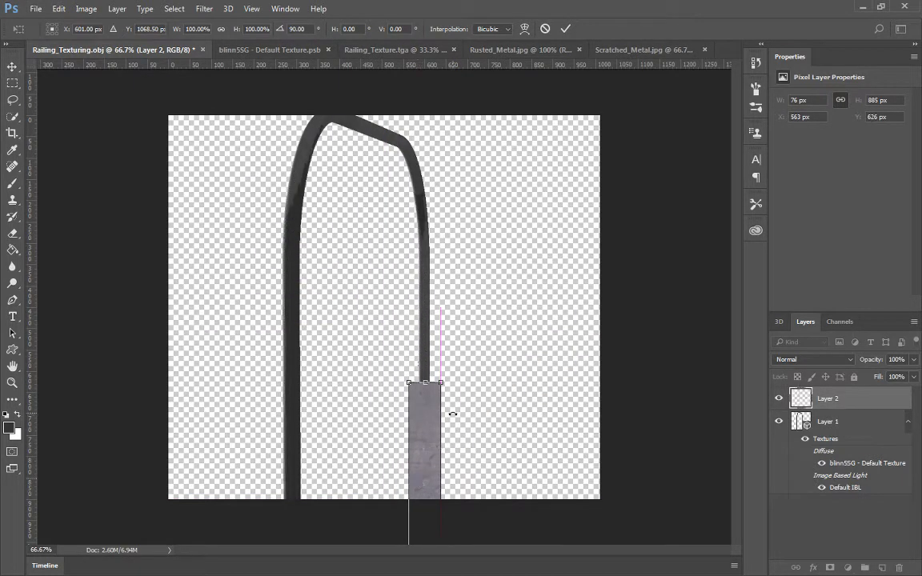
{"action": "key", "text": "Return"}
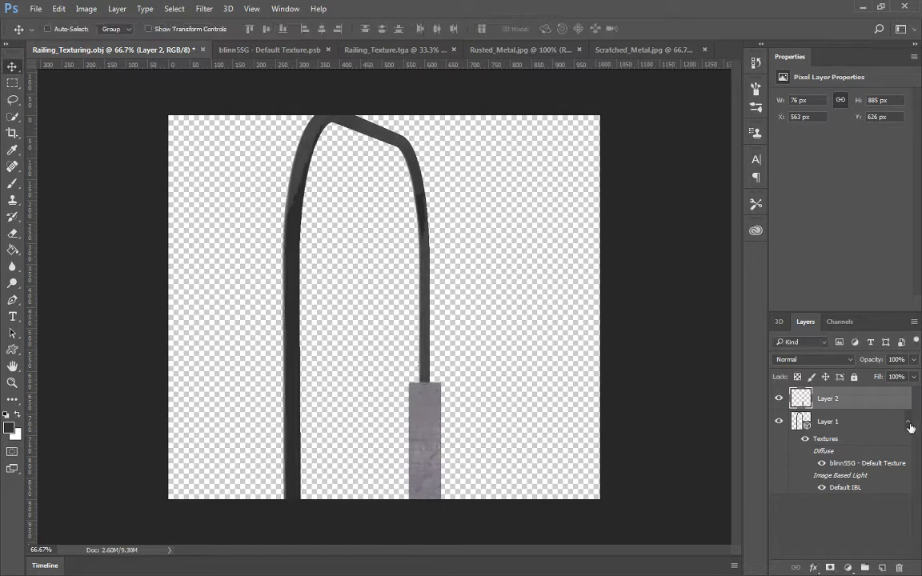
{"action": "right_click", "coordinate": [842, 400]}
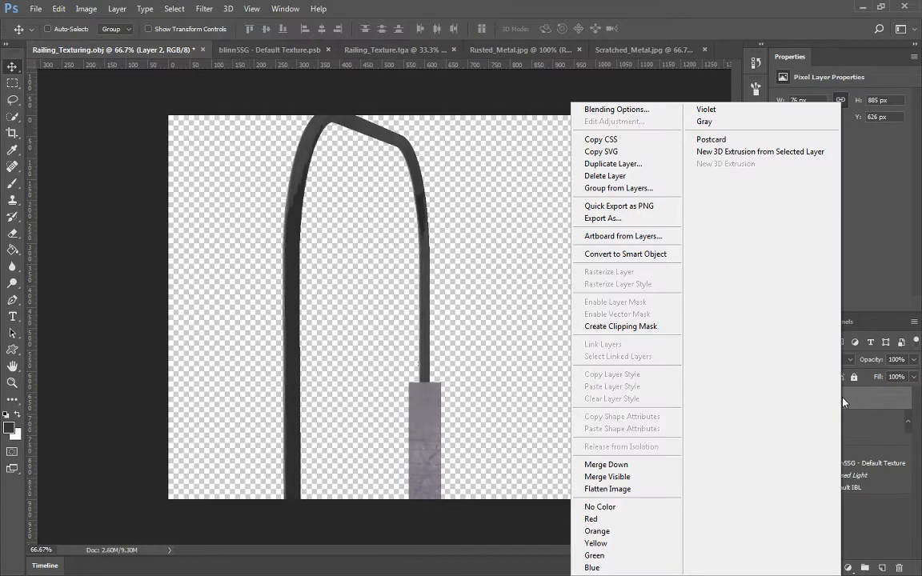
{"action": "left_click", "coordinate": [658, 471]}
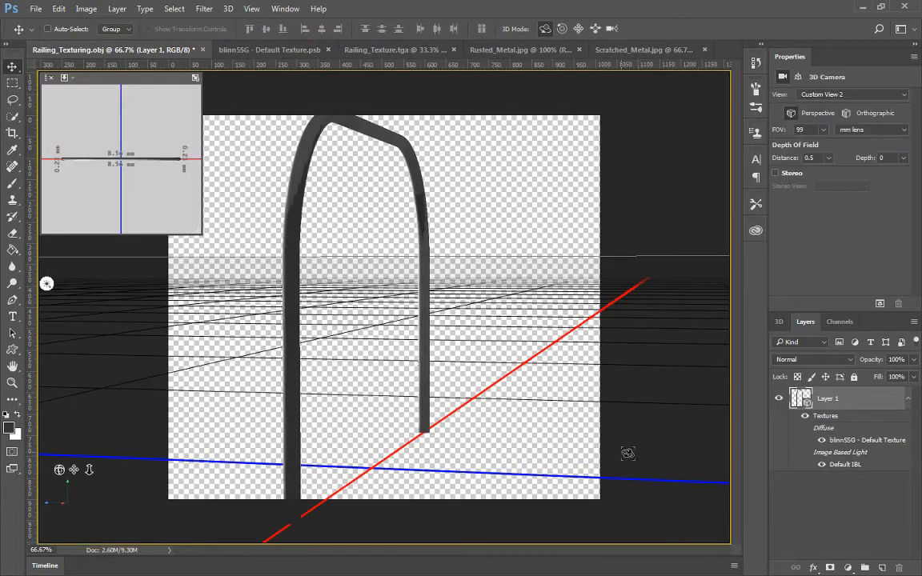
Orbit to the railing's other side, paste the metal strip tilted slightly off vertical over the far upright, and merge it down
{"action": "left_click_drag", "start_coordinate": [557, 421], "coordinate": [344, 351]}
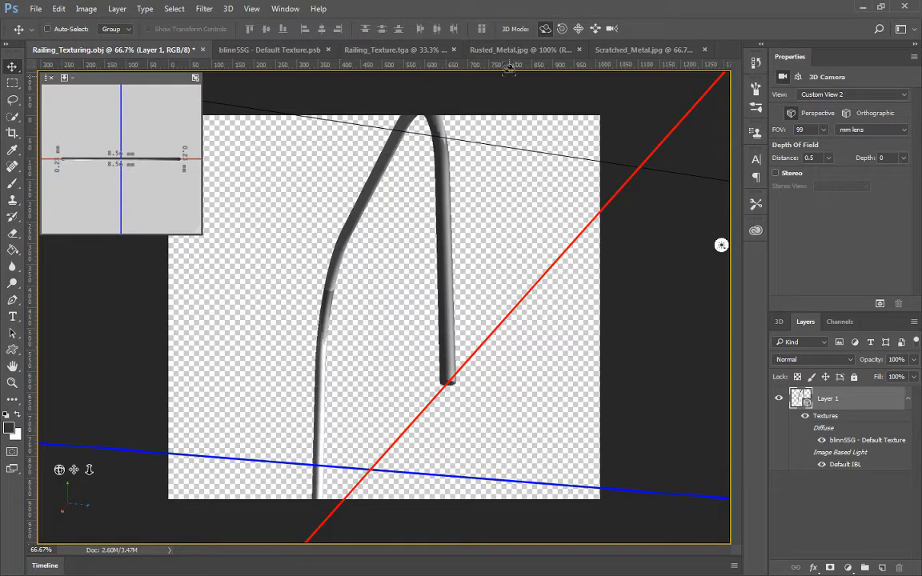
{"action": "key", "text": "ctrl+v"}
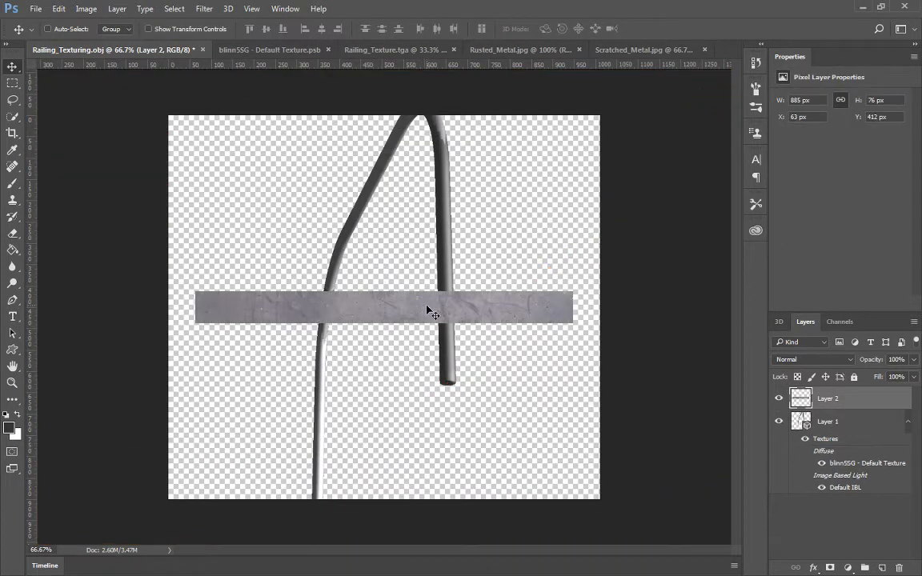
{"action": "key", "text": "ctrl+t"}
{"action": "left_click_drag", "start_coordinate": [591, 286], "coordinate": [365, 220]}
{"action": "left_click_drag", "start_coordinate": [384, 264], "coordinate": [321, 426]}
{"action": "left_click_drag", "start_coordinate": [360, 287], "coordinate": [369, 288]}
{"action": "key", "text": "Return"}
{"action": "right_click", "coordinate": [835, 403]}
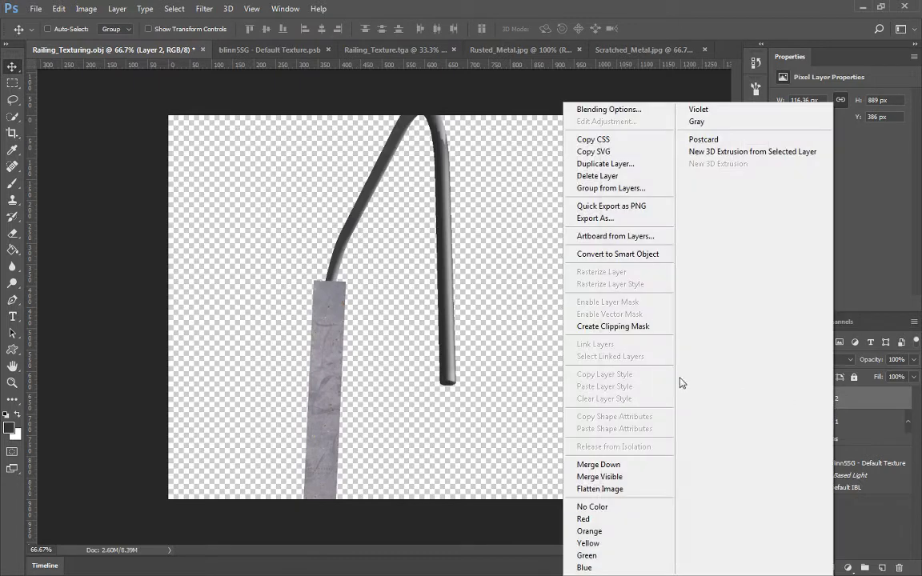
{"action": "left_click", "coordinate": [619, 464]}
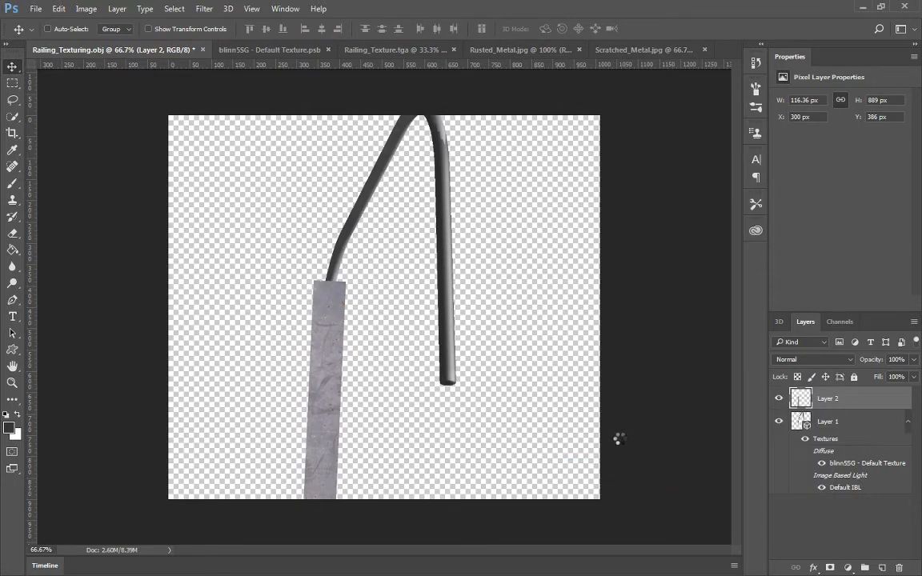
On a close-up of the upright's patchy bend, paste the metal strip rotated 99.41° along the tube and merge it down onto the 3D layer
{"action": "left_click_drag", "start_coordinate": [371, 342], "coordinate": [371, 319]}
{"action": "left_click", "coordinate": [578, 29]}
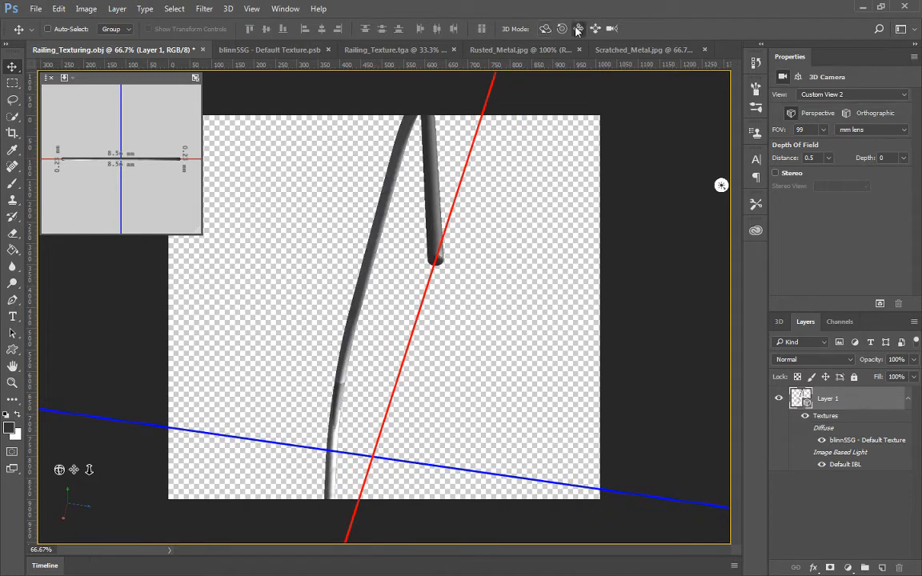
{"action": "left_click_drag", "start_coordinate": [372, 401], "coordinate": [457, 186]}
{"action": "left_click", "coordinate": [612, 29]}
{"action": "left_click_drag", "start_coordinate": [398, 239], "coordinate": [300, 96]}
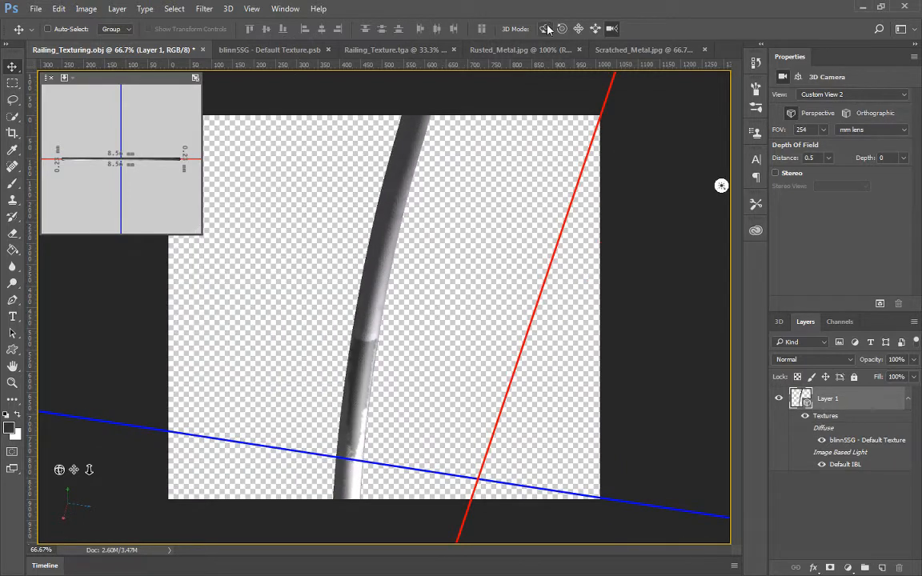
{"action": "left_click", "coordinate": [578, 30]}
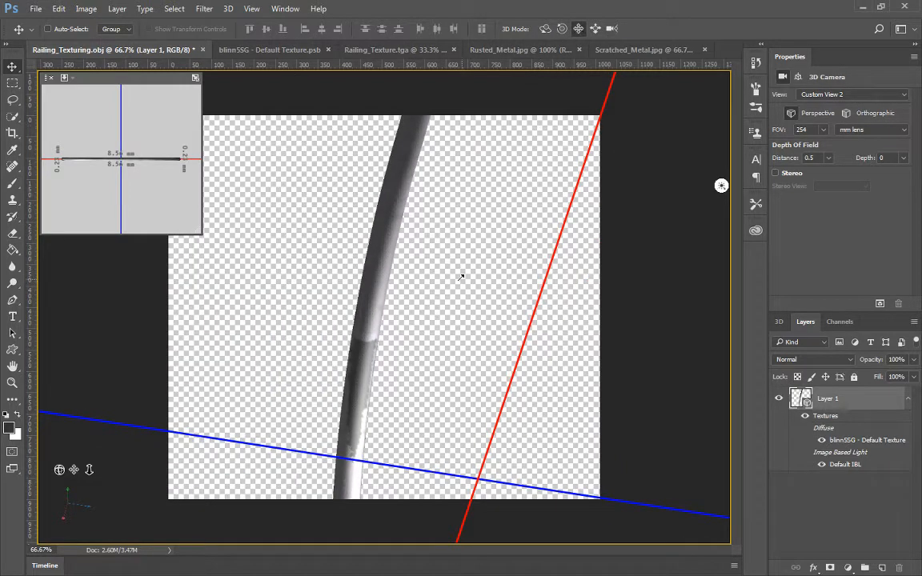
{"action": "left_click_drag", "start_coordinate": [461, 277], "coordinate": [490, 202]}
{"action": "key", "text": "ctrl+v"}
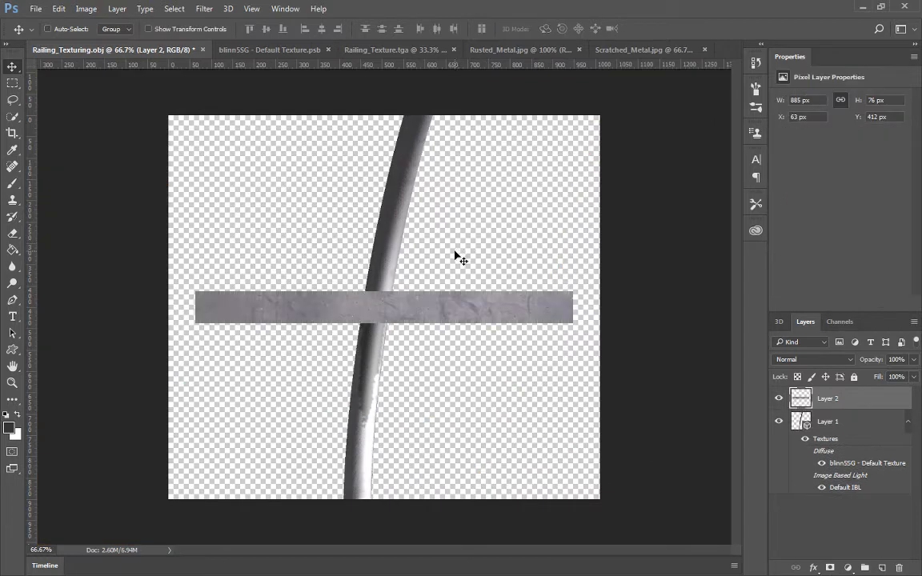
{"action": "key", "text": "ctrl+t"}
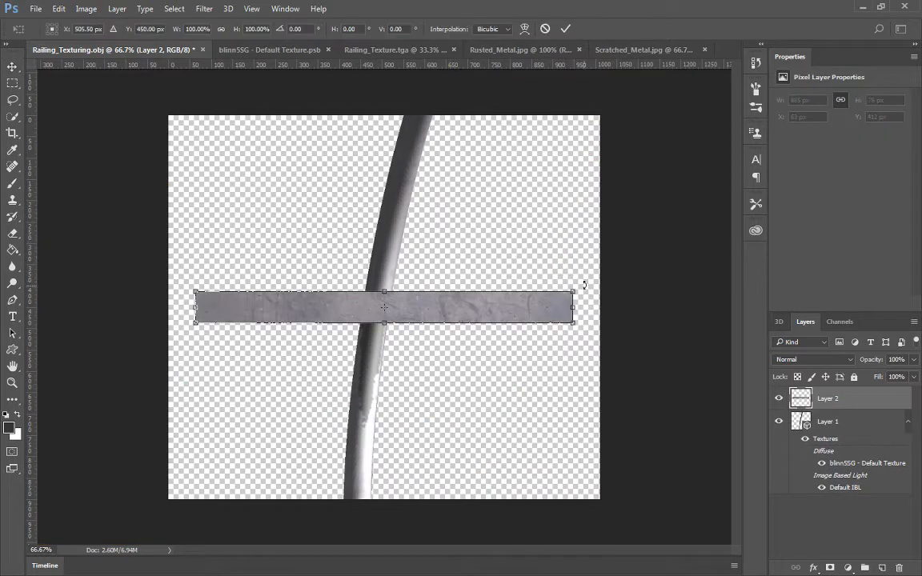
{"action": "left_click_drag", "start_coordinate": [584, 284], "coordinate": [398, 365]}
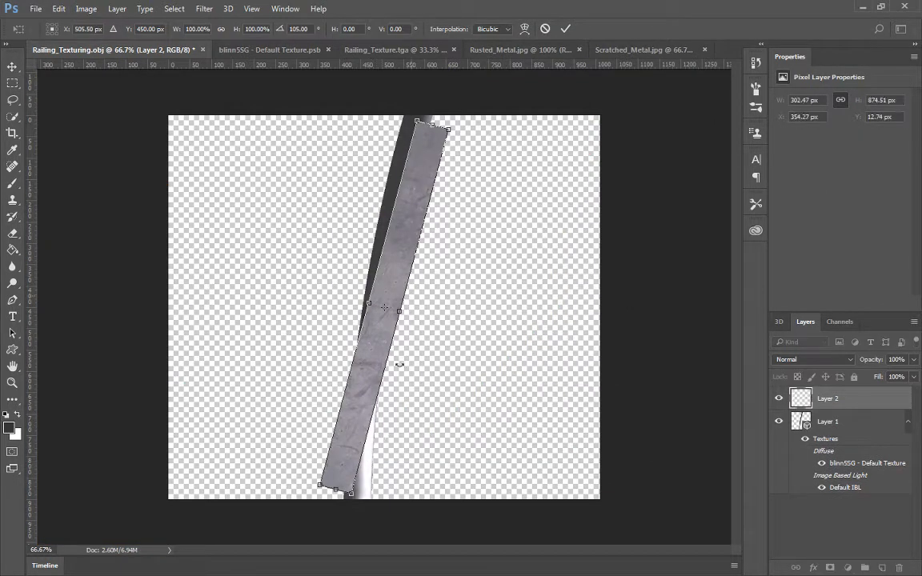
{"action": "left_click_drag", "start_coordinate": [475, 117], "coordinate": [442, 123]}
{"action": "left_click_drag", "start_coordinate": [392, 258], "coordinate": [384, 262]}
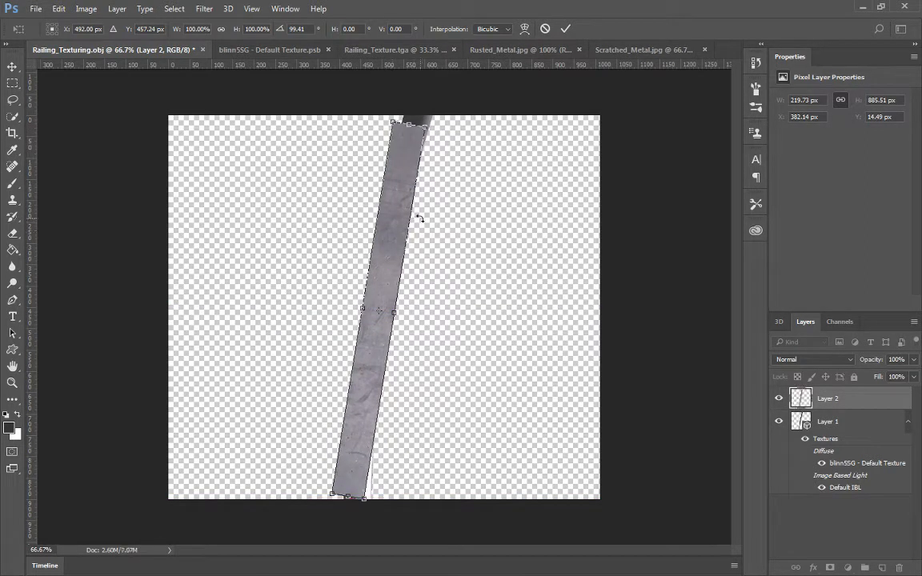
{"action": "key", "text": "Return"}
{"action": "right_click", "coordinate": [827, 406]}
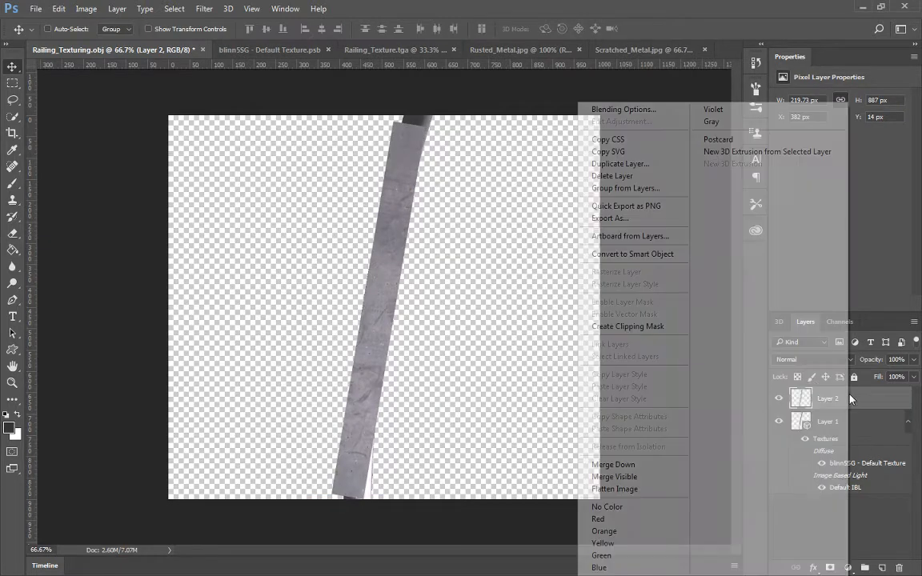
{"action": "left_click", "coordinate": [575, 426]}
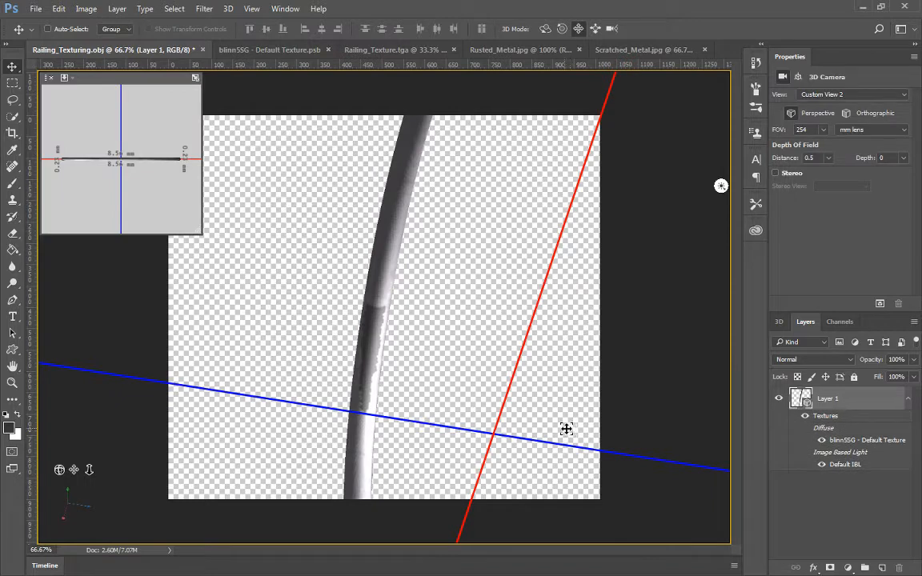
Shift the railing within the close-up, paste another metal strip rotated 100° along the tube, and merge it down
{"action": "left_click_drag", "start_coordinate": [410, 367], "coordinate": [465, 245]}
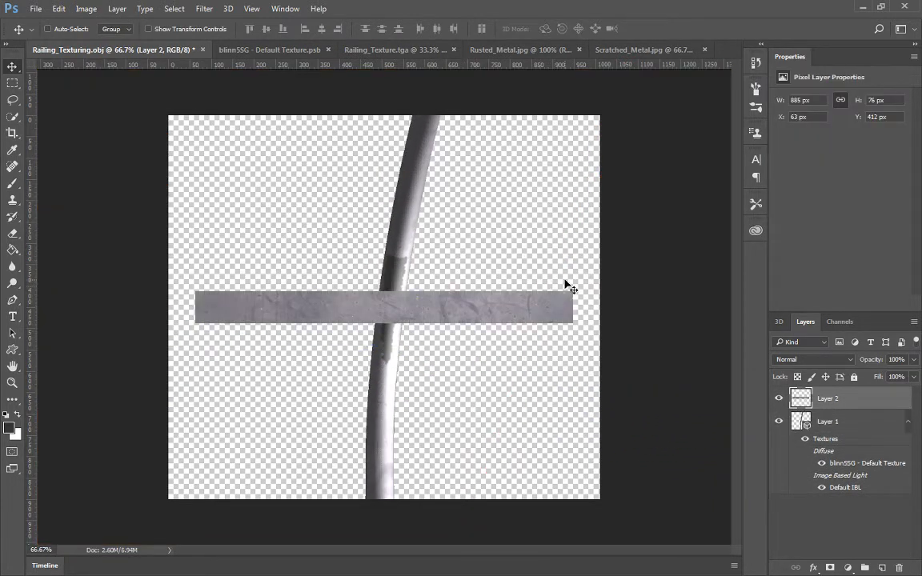
{"action": "key", "text": "ctrl+t"}
{"action": "left_click_drag", "start_coordinate": [592, 277], "coordinate": [378, 422]}
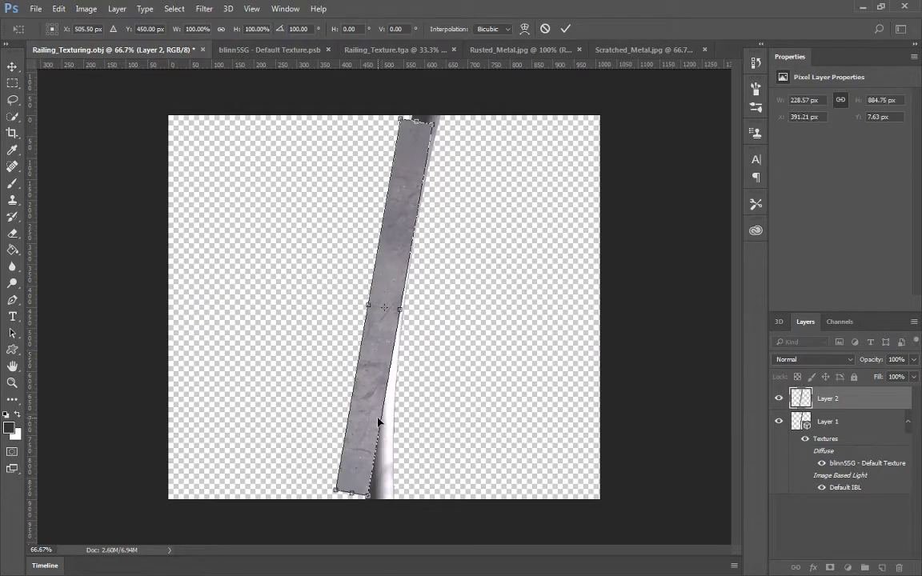
{"action": "key", "text": "Return"}
{"action": "right_click", "coordinate": [842, 400]}
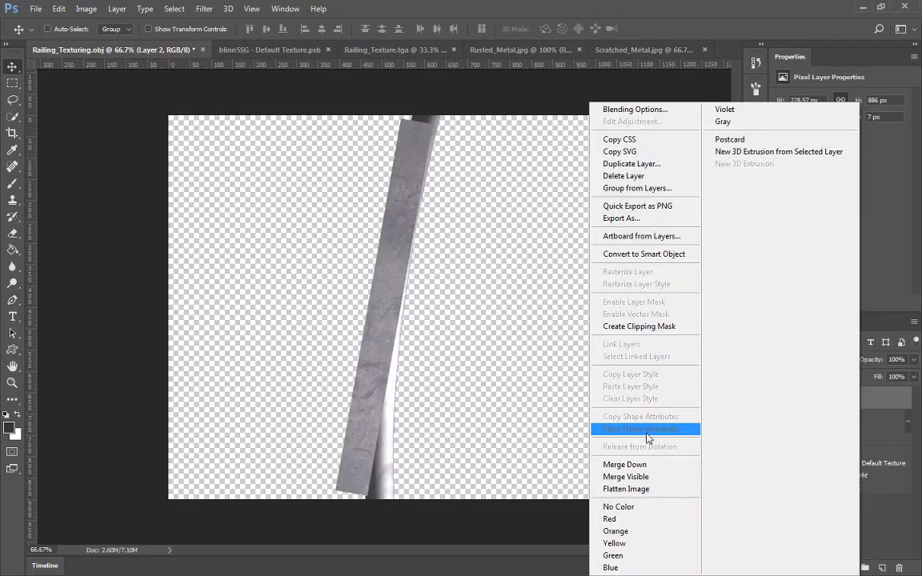
{"action": "left_click", "coordinate": [641, 466]}
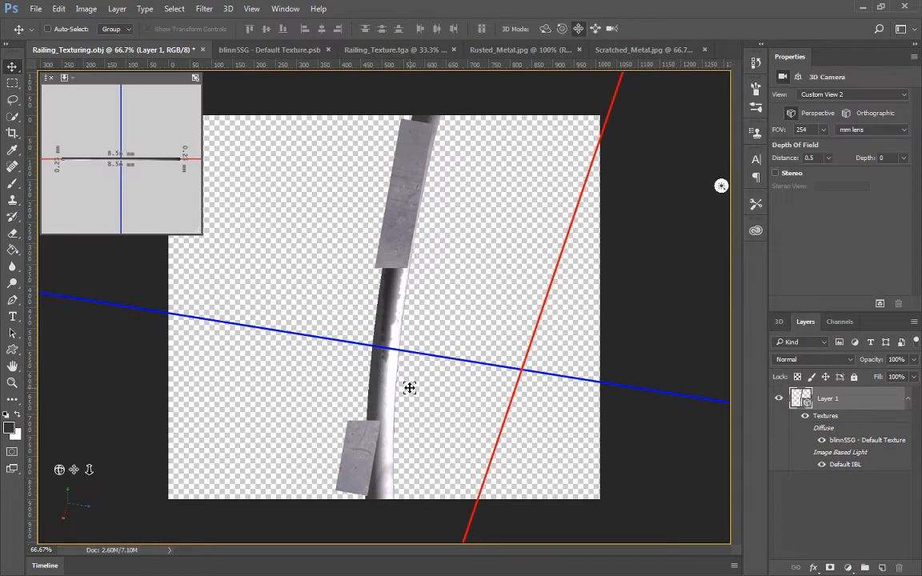
Inspect the projected metal on the upright, and check both ends of the diagonal UV strip in the blinn5SG - Default Texture document for uncovered areas
{"action": "left_click", "coordinate": [545, 28]}
{"action": "left_click_drag", "start_coordinate": [469, 160], "coordinate": [451, 218]}
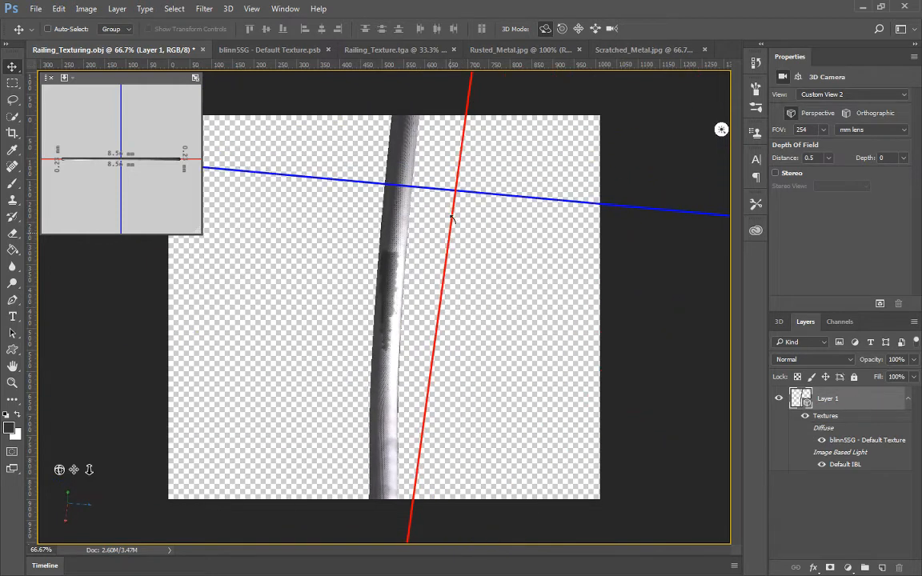
{"action": "left_click", "coordinate": [272, 49]}
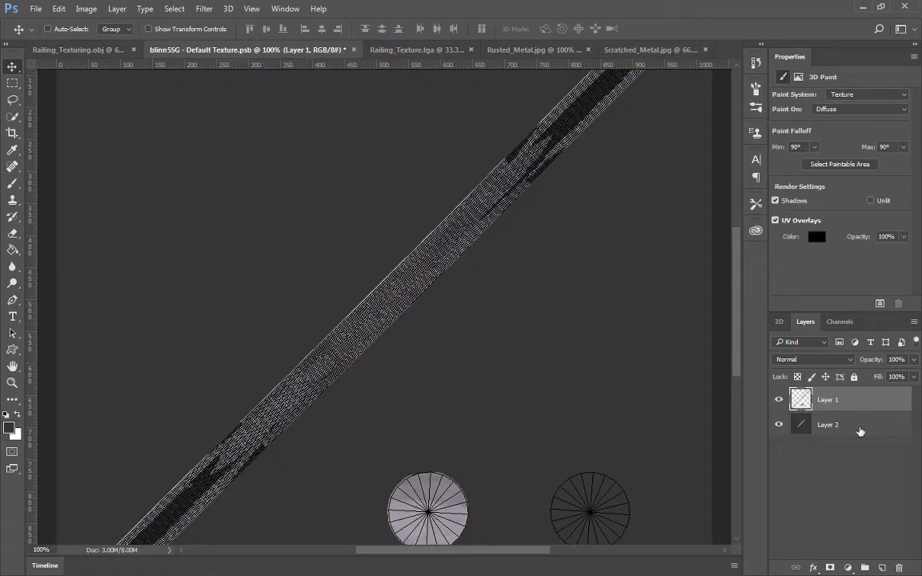
{"action": "left_click_drag", "start_coordinate": [600, 174], "coordinate": [510, 307]}
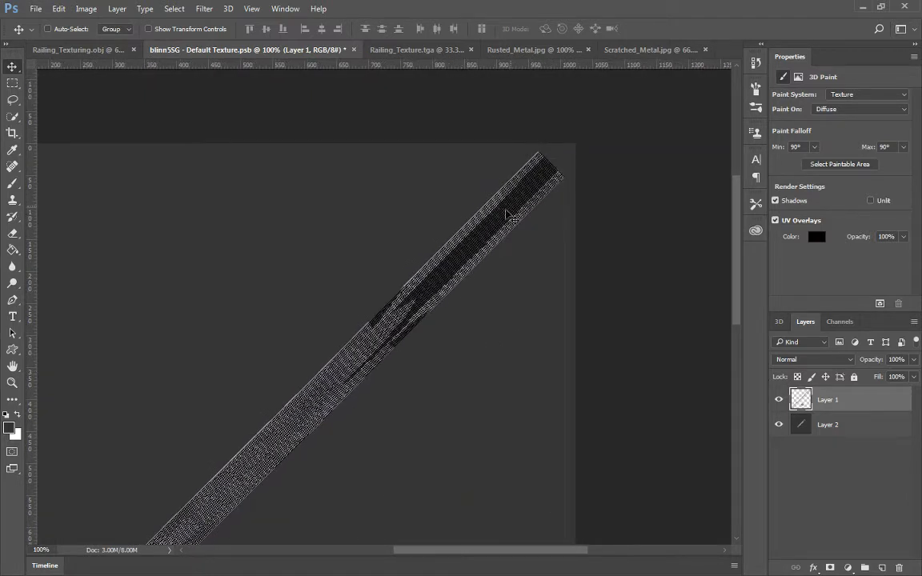
{"action": "left_click_drag", "start_coordinate": [413, 390], "coordinate": [597, 116]}
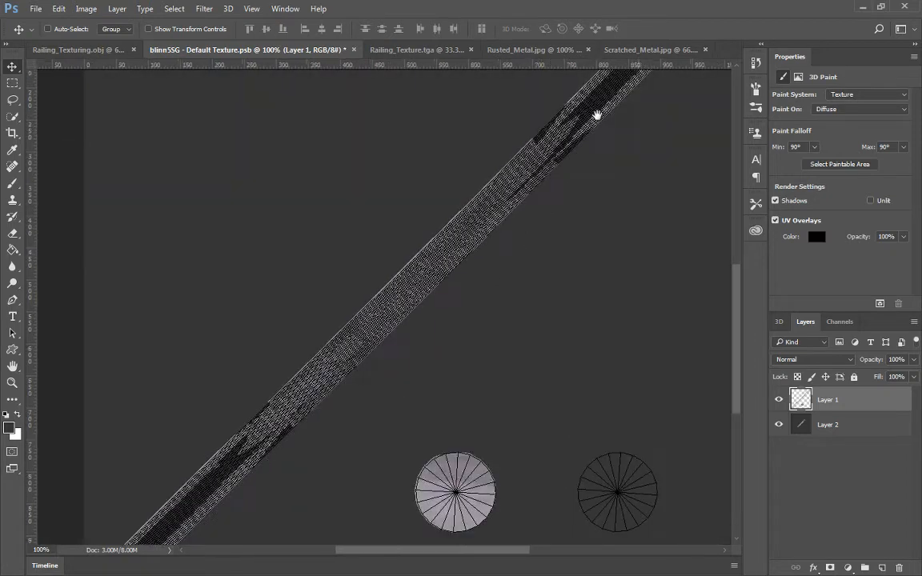
{"action": "left_click_drag", "start_coordinate": [332, 440], "coordinate": [390, 368]}
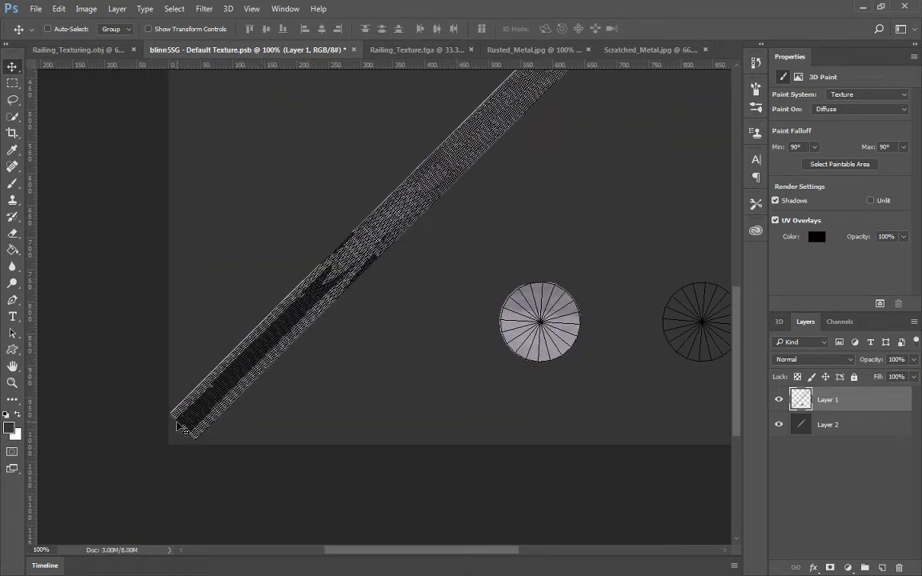
Return to the Railing_Texturing.obj document, tilt the upright's close-up slightly, paste the metal strip rotated about 93.5° over the tube, and merge it down
{"action": "left_click", "coordinate": [97, 50]}
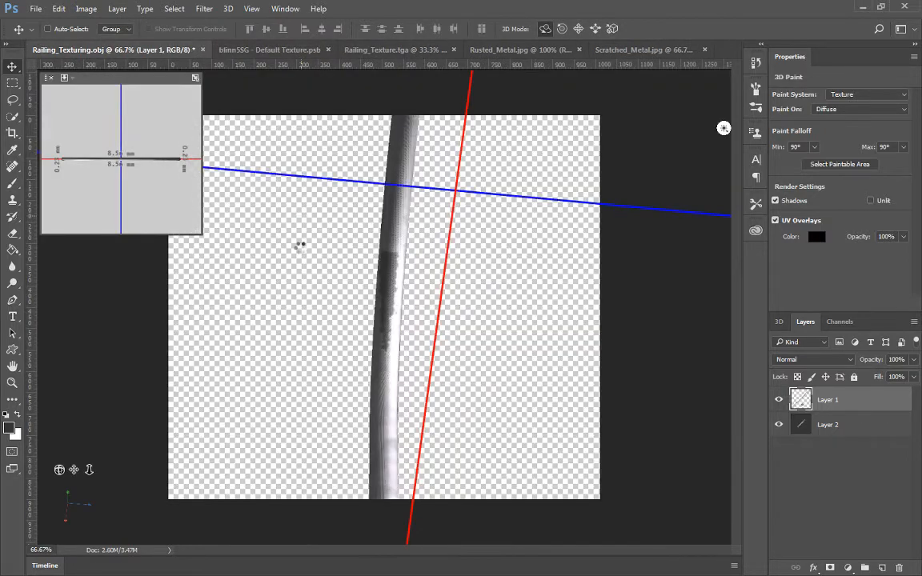
{"action": "left_click", "coordinate": [301, 249]}
{"action": "left_click_drag", "start_coordinate": [309, 257], "coordinate": [287, 201]}
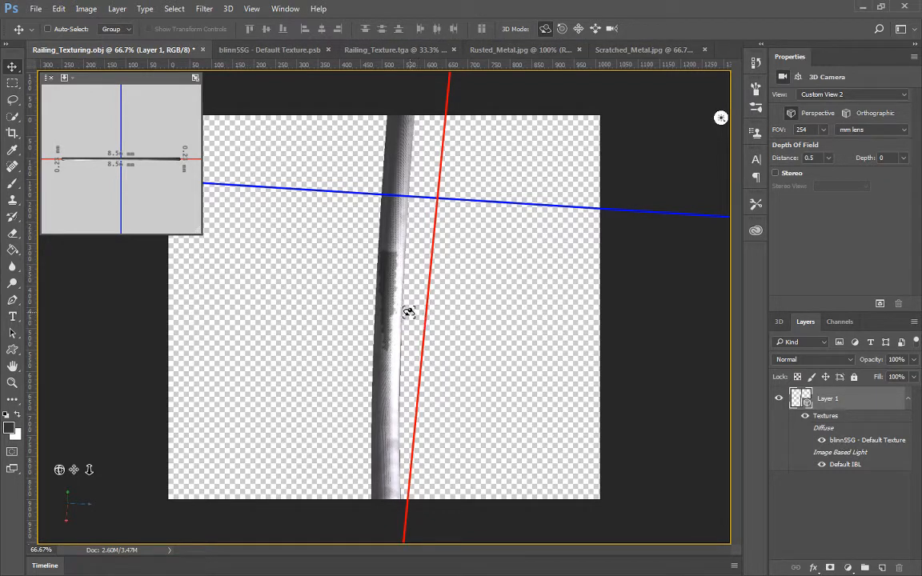
{"action": "key", "text": "ctrl+v"}
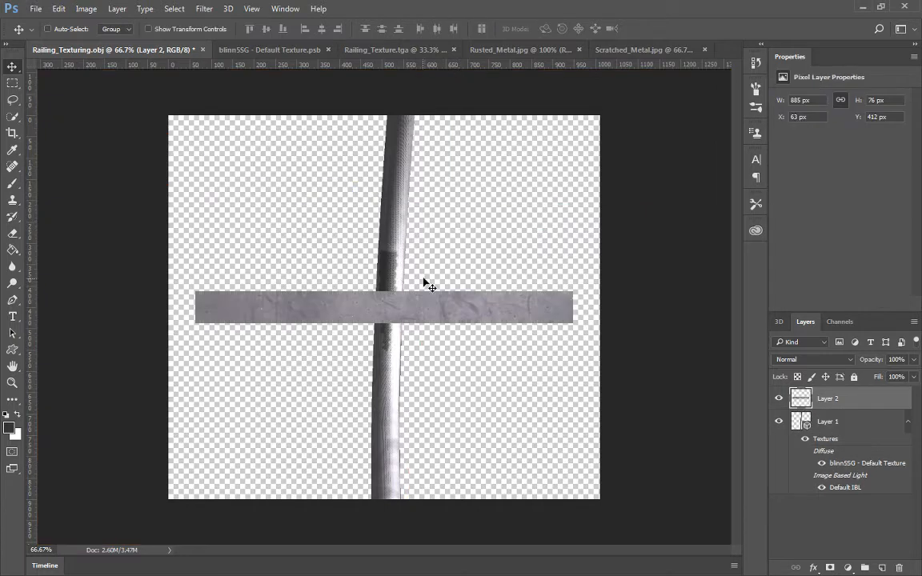
{"action": "key", "text": "ctrl+t"}
{"action": "left_click_drag", "start_coordinate": [595, 279], "coordinate": [383, 398]}
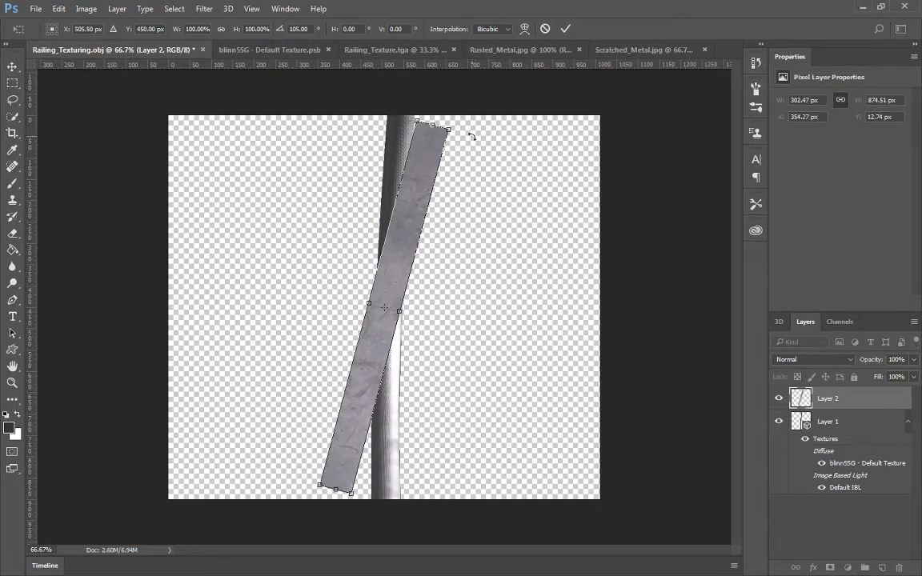
{"action": "left_click_drag", "start_coordinate": [469, 136], "coordinate": [432, 116]}
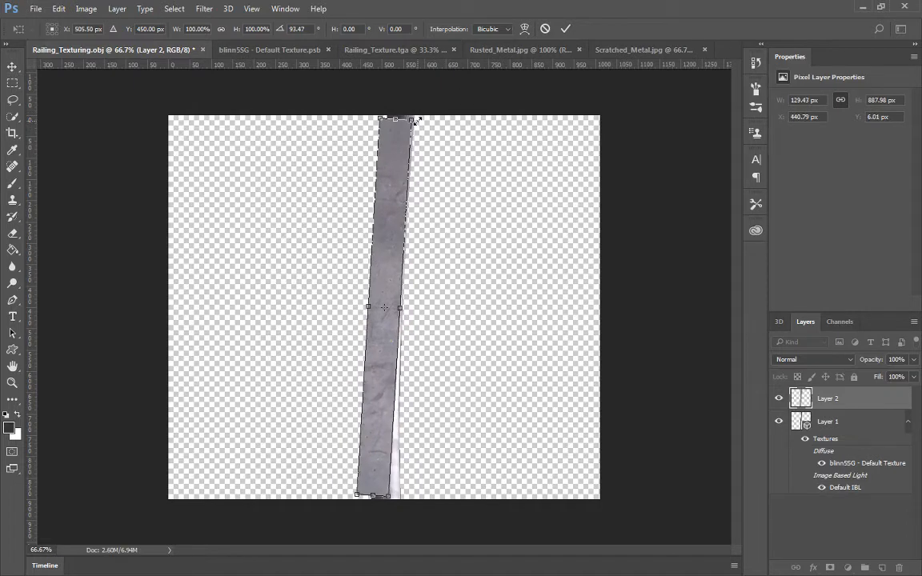
{"action": "key", "text": "Return"}
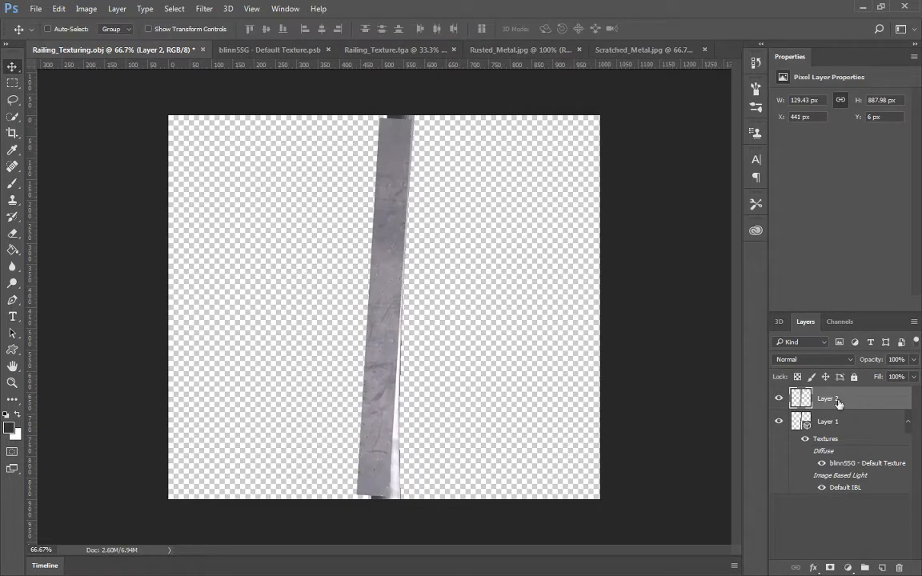
{"action": "right_click", "coordinate": [770, 398]}
{"action": "left_click", "coordinate": [633, 465]}
Orbit until the upright's bend curves across the canvas, paste the metal strip steeply tilted over the dark patch, and merge it down
{"action": "left_click_drag", "start_coordinate": [444, 313], "coordinate": [497, 340]}
{"action": "key", "text": "ctrl+v"}
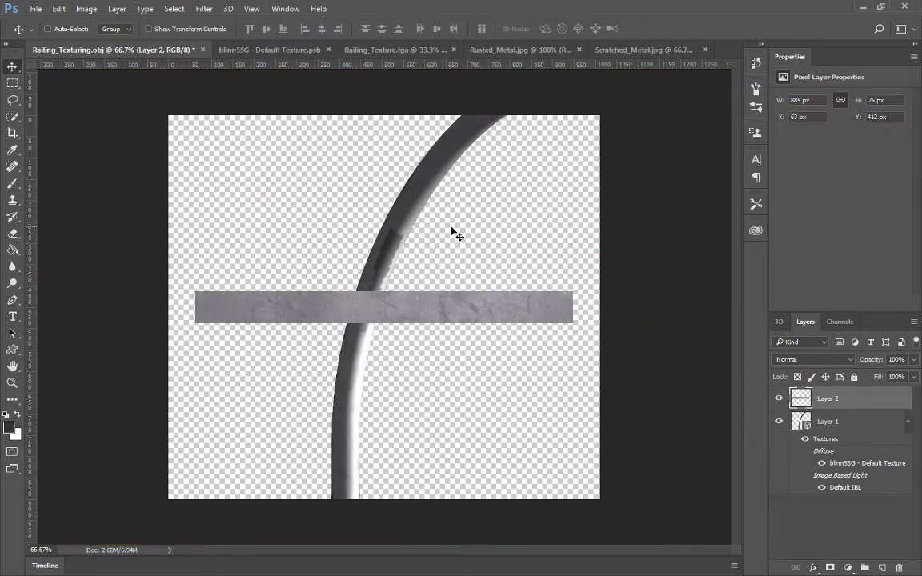
{"action": "key", "text": "ctrl+t"}
{"action": "left_click_drag", "start_coordinate": [538, 260], "coordinate": [384, 204]}
{"action": "left_click_drag", "start_coordinate": [404, 288], "coordinate": [391, 272]}
{"action": "key", "text": "Return"}
{"action": "right_click", "coordinate": [848, 397]}
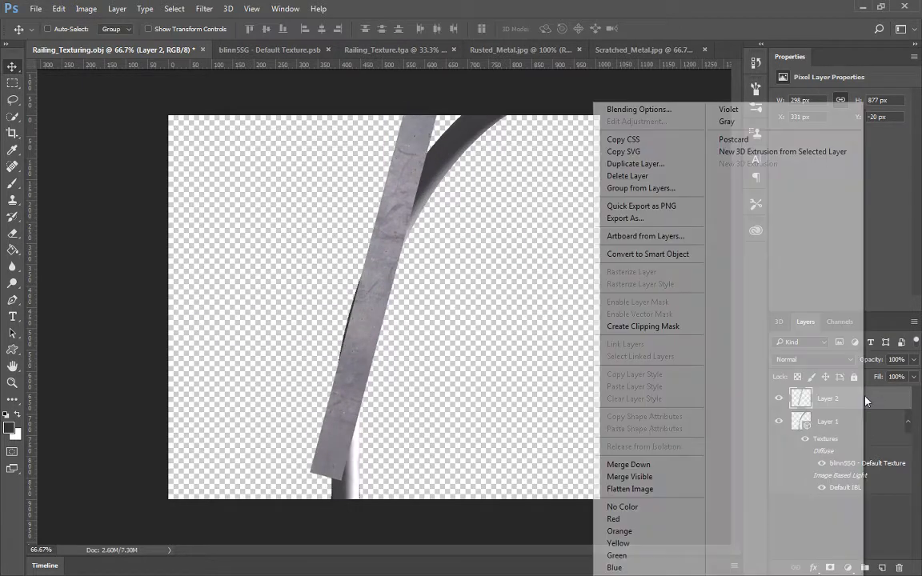
{"action": "left_click", "coordinate": [662, 468]}
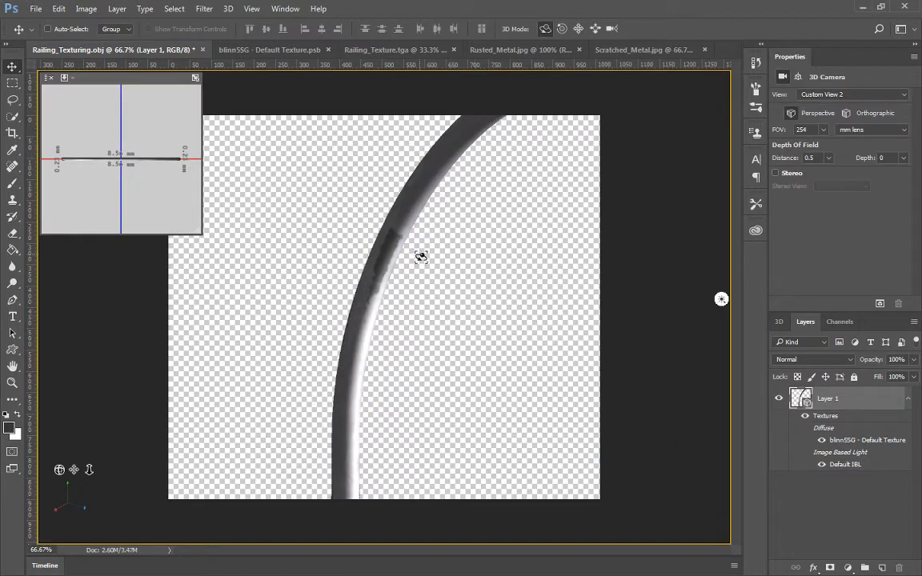
Pull the view back to show the railing's bend and sloped bar, paste the metal strip rotated 105° over the bend, and merge it down
{"action": "left_click", "coordinate": [579, 28]}
{"action": "left_click_drag", "start_coordinate": [497, 268], "coordinate": [469, 417]}
{"action": "left_click", "coordinate": [612, 29]}
{"action": "key", "text": "ctrl+v"}
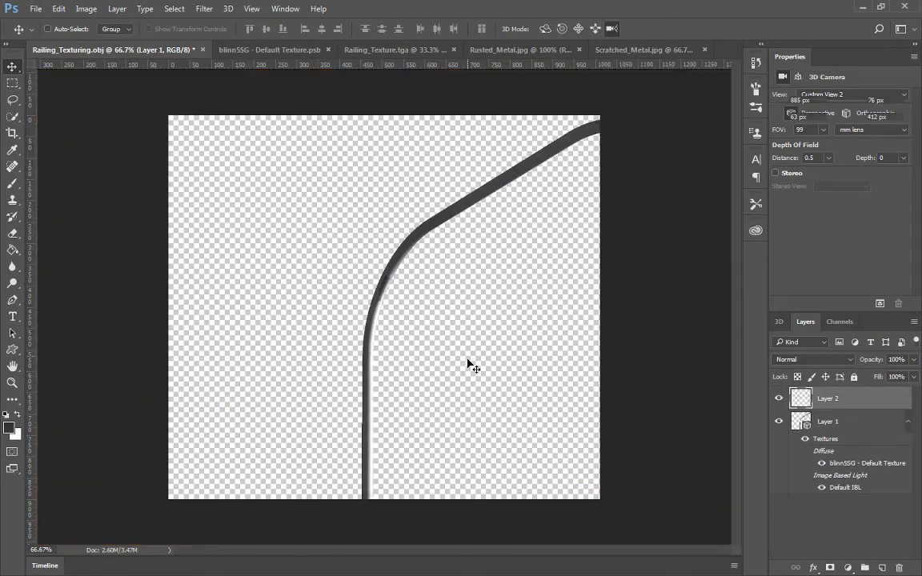
{"action": "key", "text": "ctrl+t"}
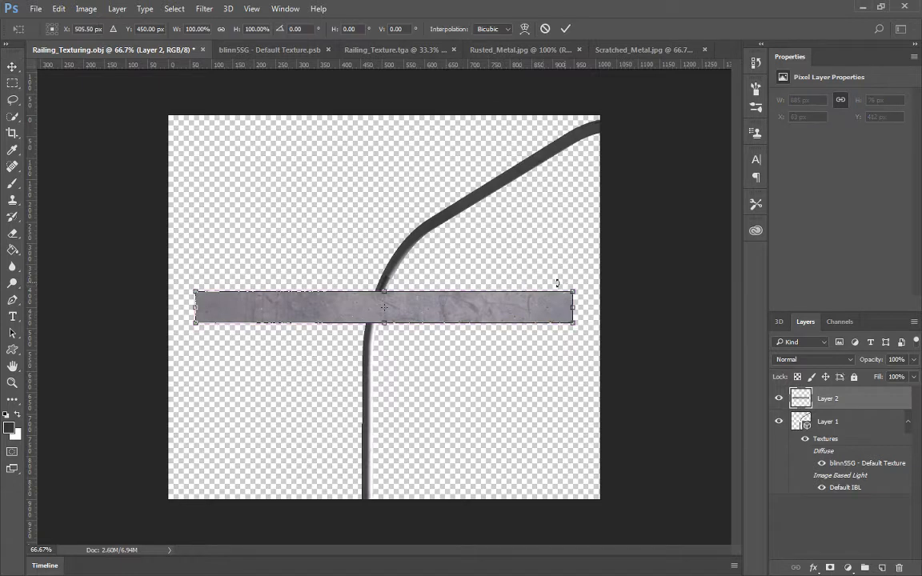
{"action": "left_click_drag", "start_coordinate": [591, 286], "coordinate": [362, 439]}
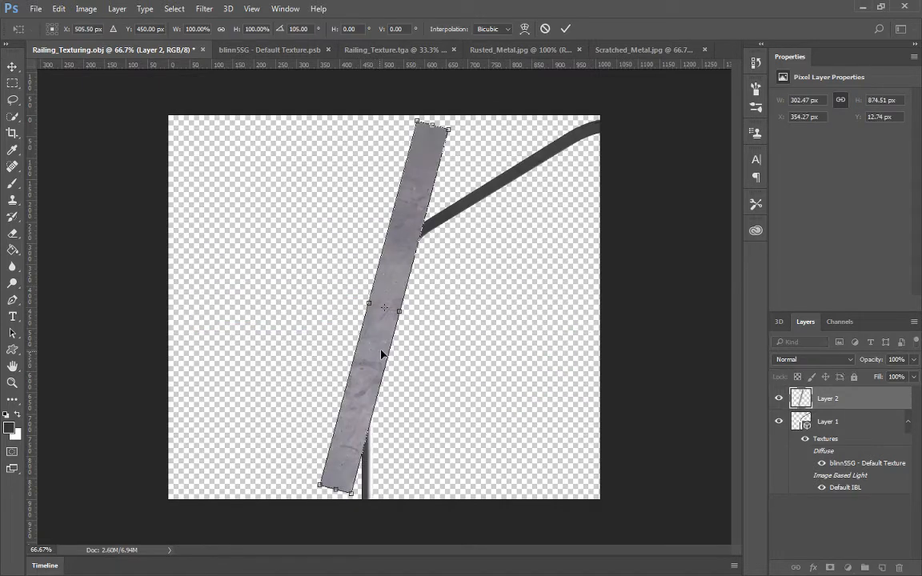
{"action": "left_click_drag", "start_coordinate": [397, 370], "coordinate": [389, 308]}
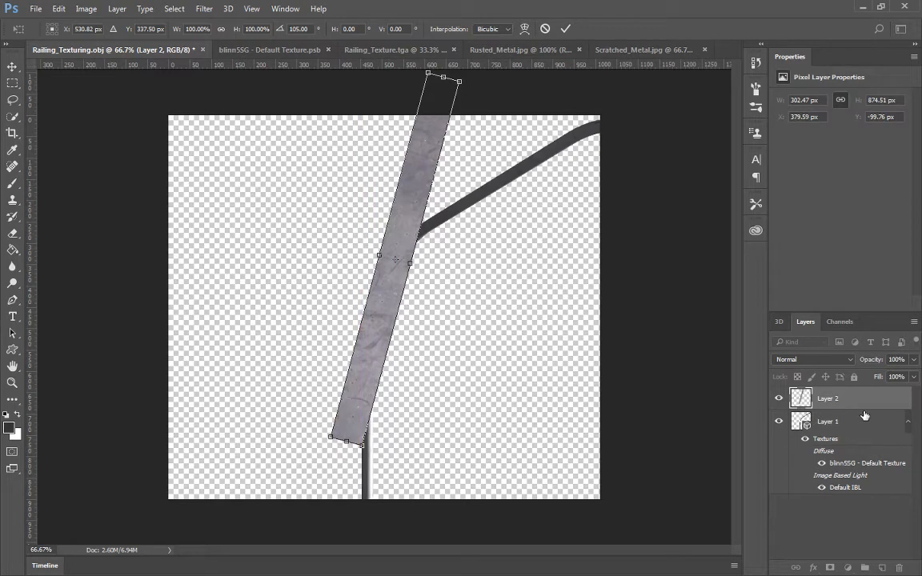
{"action": "key", "text": "Return"}
{"action": "right_click", "coordinate": [864, 415]}
{"action": "left_click", "coordinate": [586, 465]}
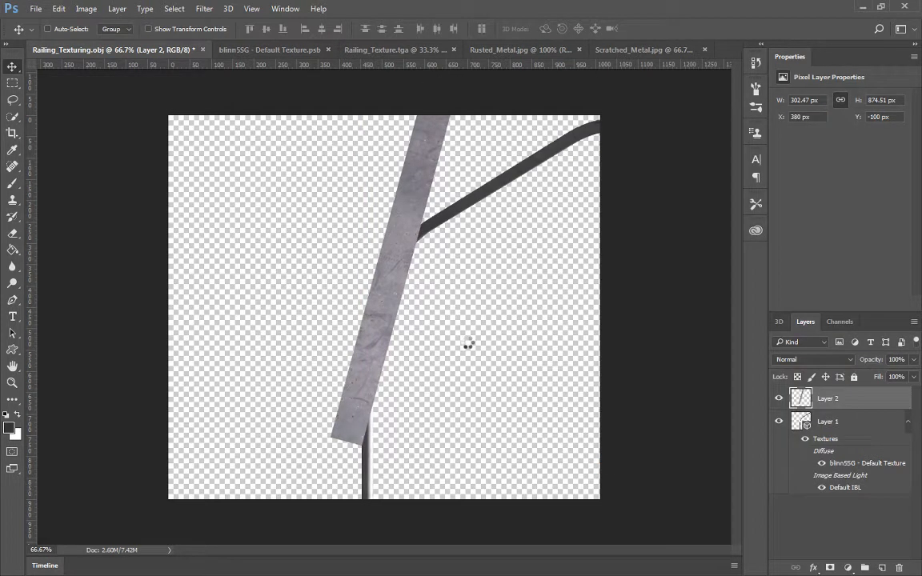
Close in on the bend's dark patch, paste the metal strip rotated -75° and scaled to about 135% over it, and merge it down
{"action": "left_click_drag", "start_coordinate": [398, 297], "coordinate": [451, 349]}
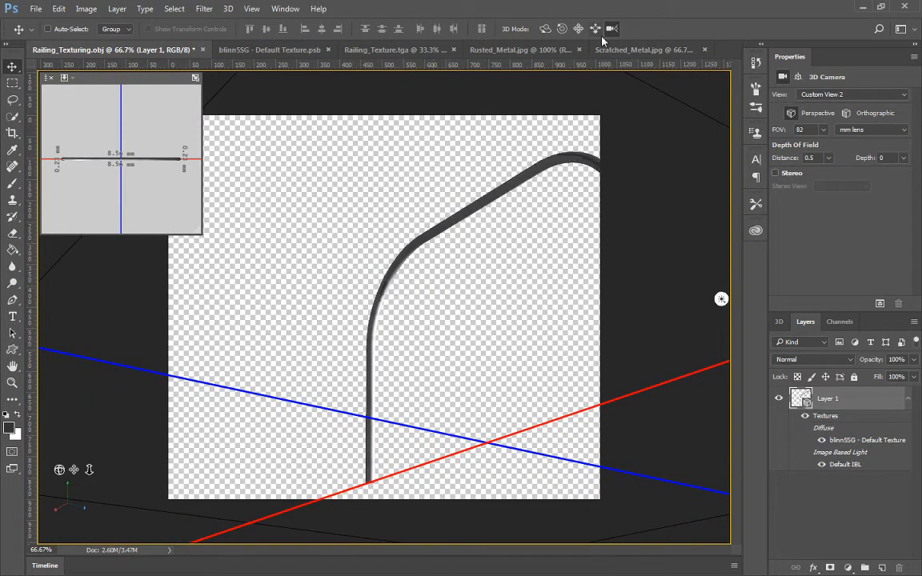
{"action": "left_click_drag", "start_coordinate": [380, 268], "coordinate": [365, 39]}
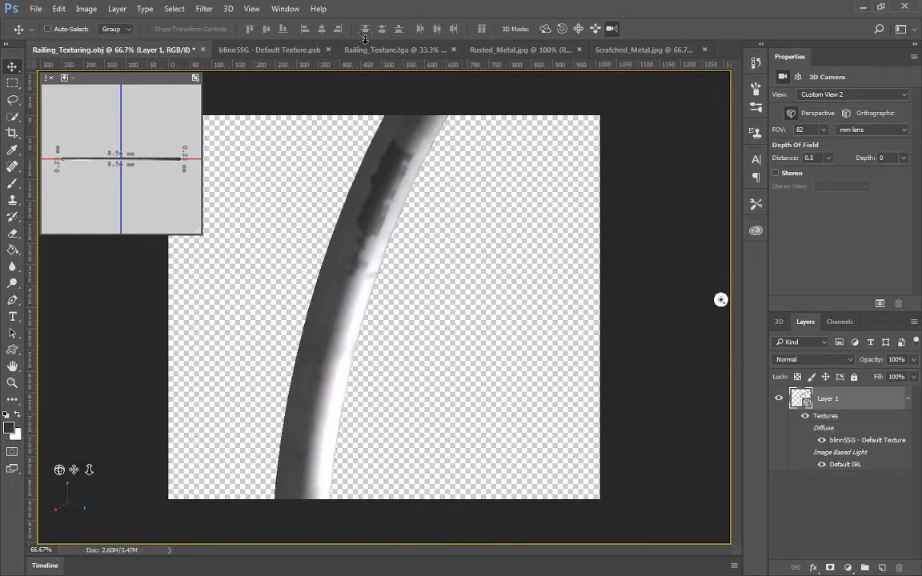
{"action": "key", "text": "ctrl+v"}
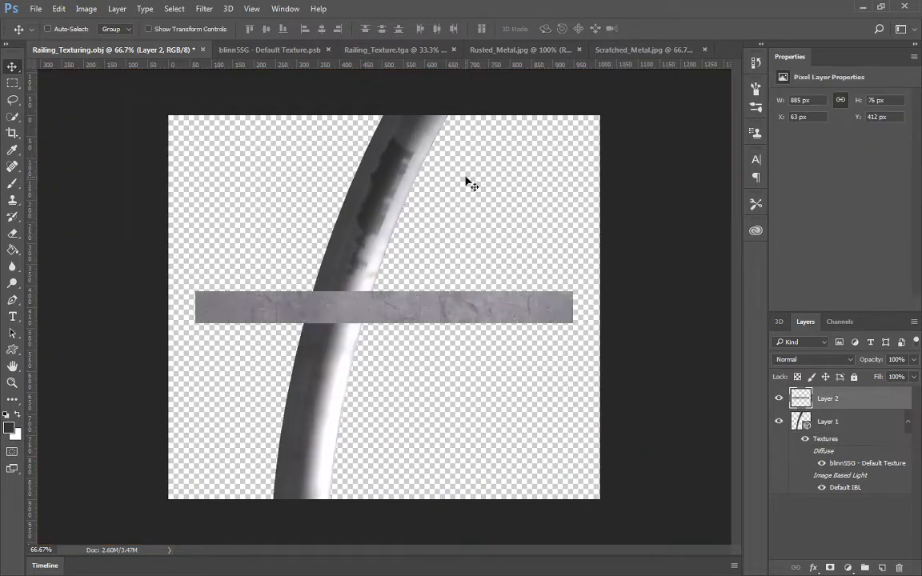
{"action": "key", "text": "ctrl+t"}
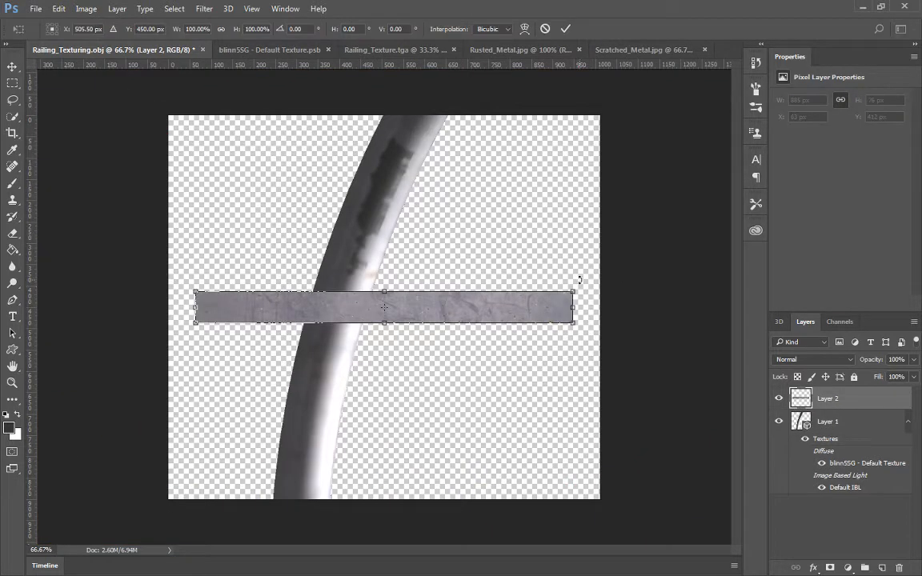
{"action": "left_click_drag", "start_coordinate": [583, 282], "coordinate": [411, 165]}
{"action": "left_click_drag", "start_coordinate": [396, 238], "coordinate": [376, 208]}
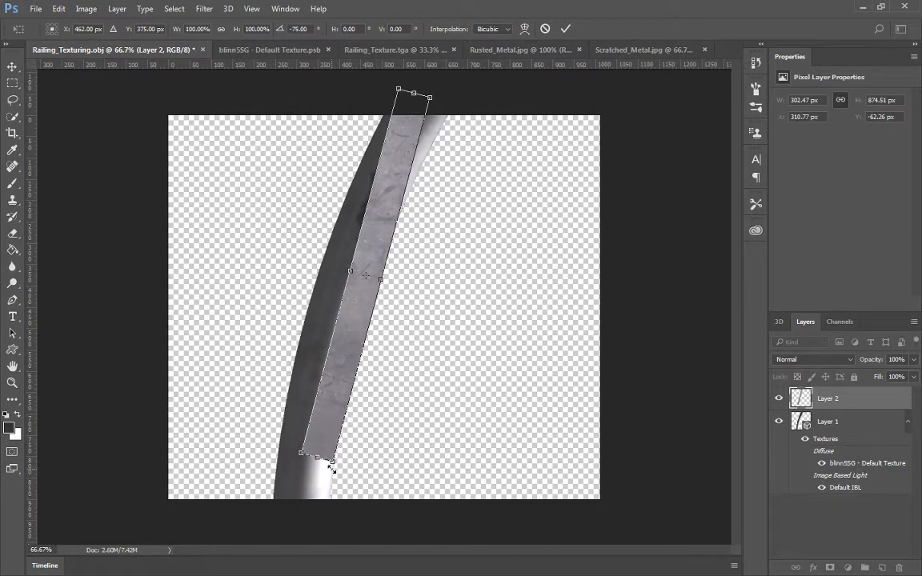
{"action": "left_click_drag", "start_coordinate": [332, 468], "coordinate": [321, 526]}
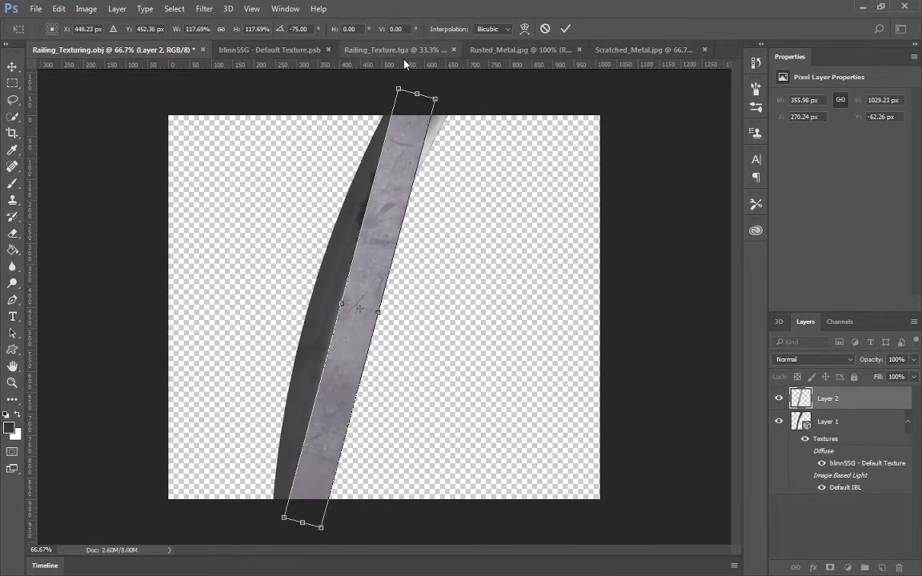
{"action": "left_click_drag", "start_coordinate": [417, 94], "coordinate": [432, 36]}
{"action": "left_click_drag", "start_coordinate": [382, 233], "coordinate": [375, 214]}
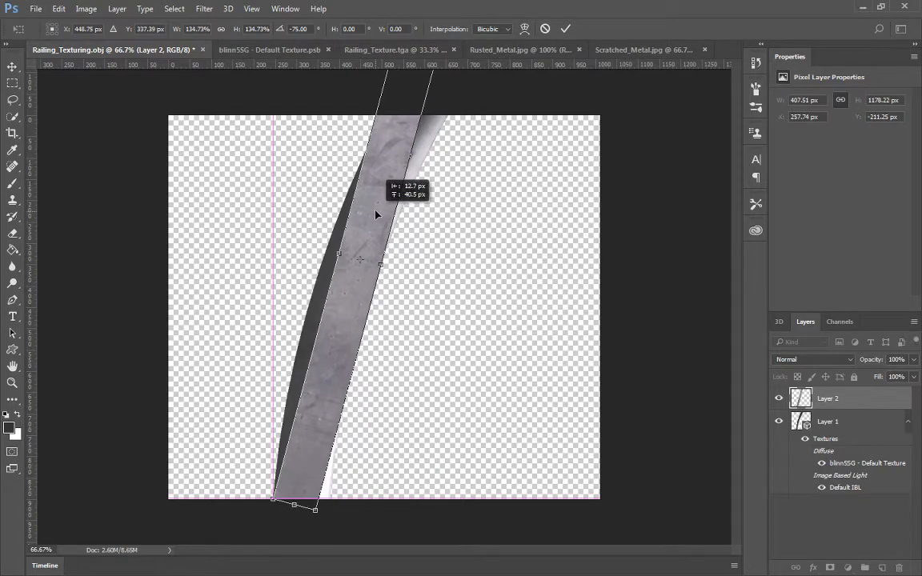
{"action": "key", "text": "Return"}
{"action": "right_click", "coordinate": [863, 402]}
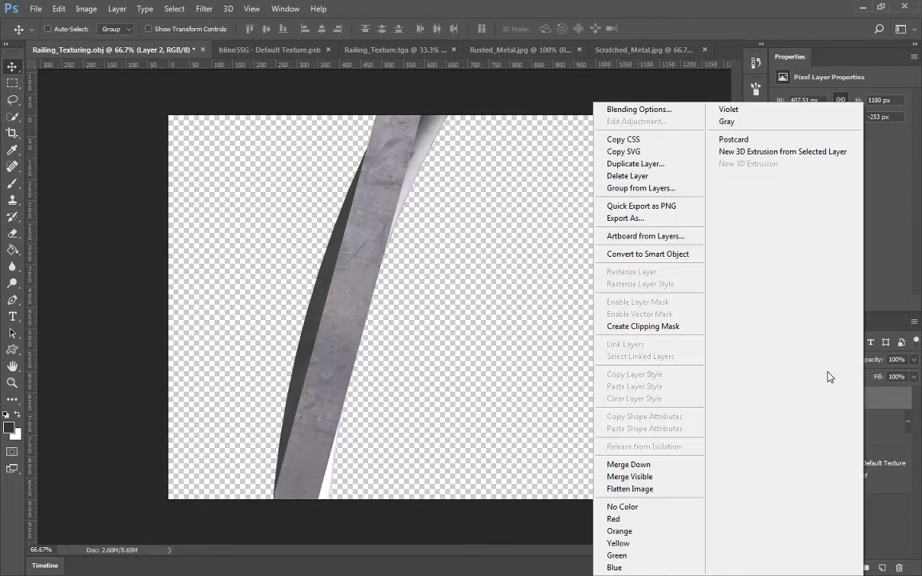
{"action": "left_click", "coordinate": [629, 465]}
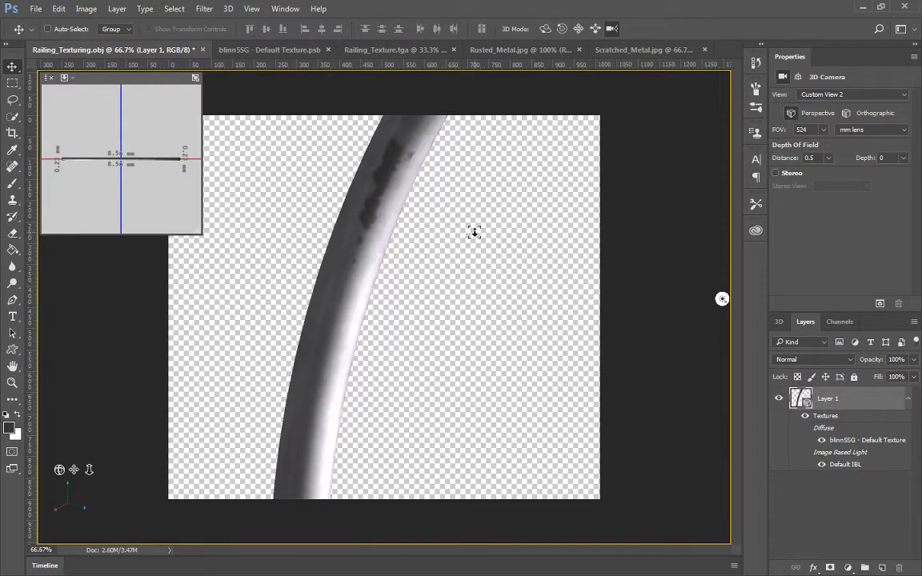
Reposition the bend around its remaining dark patch, paste the metal strip rotated -60° along the tube, and merge it down
{"action": "scroll", "coordinate": [474, 232], "scroll_direction": "down", "scroll_amount": 2}
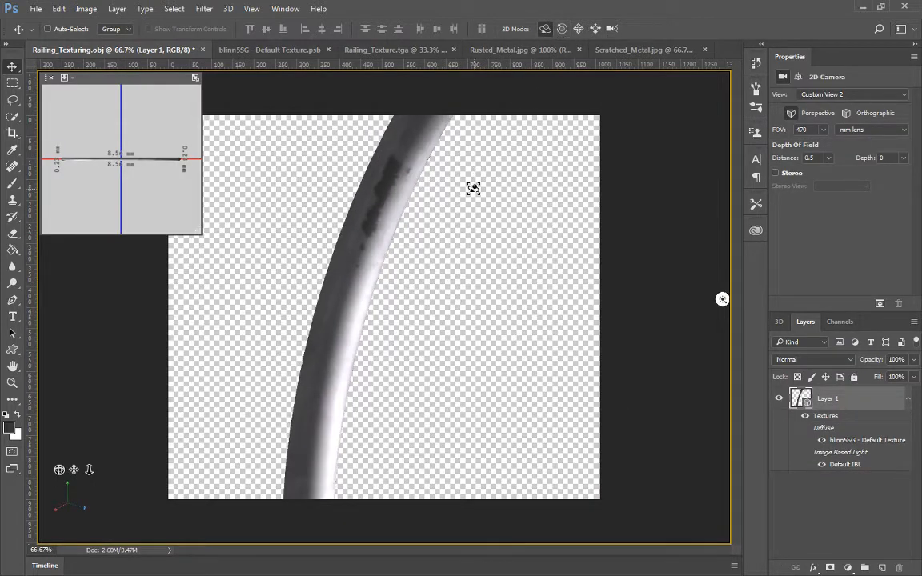
{"action": "left_click_drag", "start_coordinate": [474, 189], "coordinate": [477, 419]}
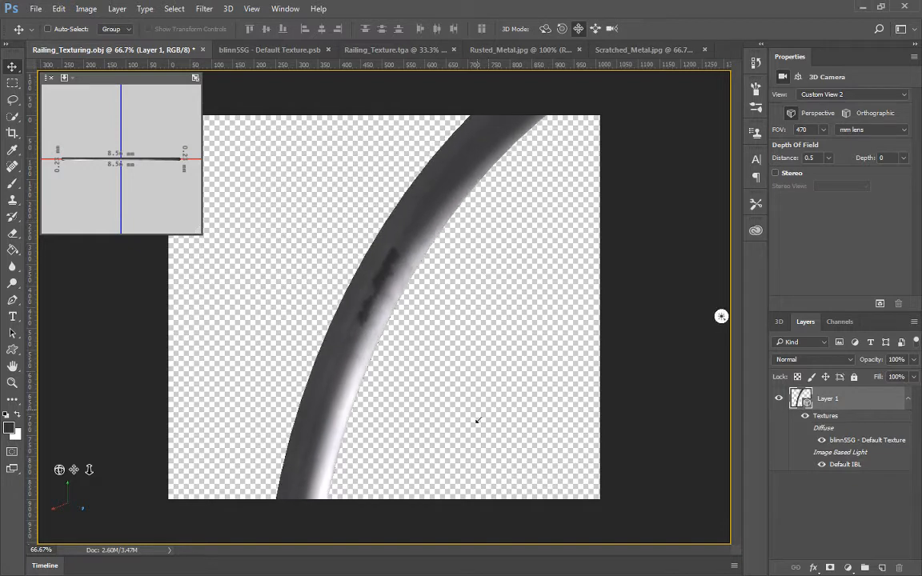
{"action": "key", "text": "ctrl+v"}
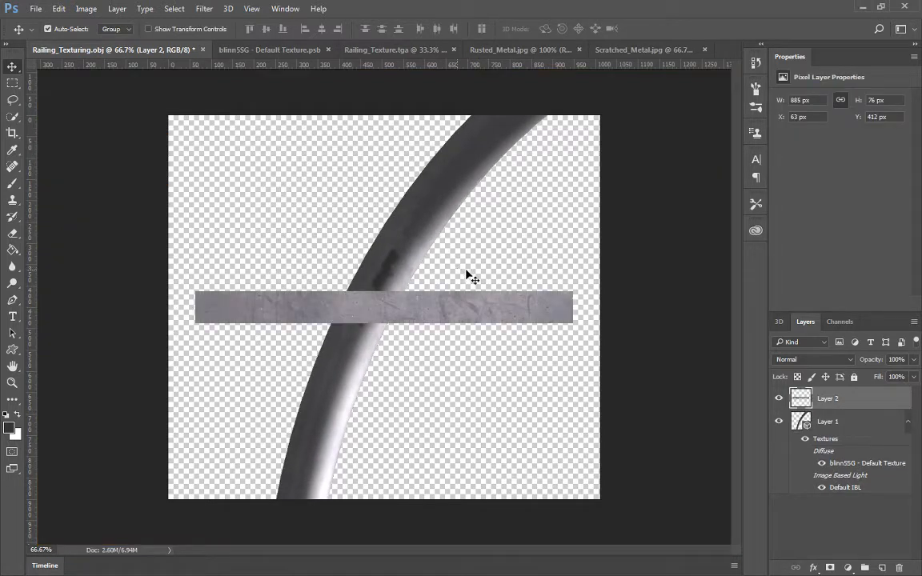
{"action": "key", "text": "ctrl+t"}
{"action": "left_click_drag", "start_coordinate": [574, 271], "coordinate": [432, 199]}
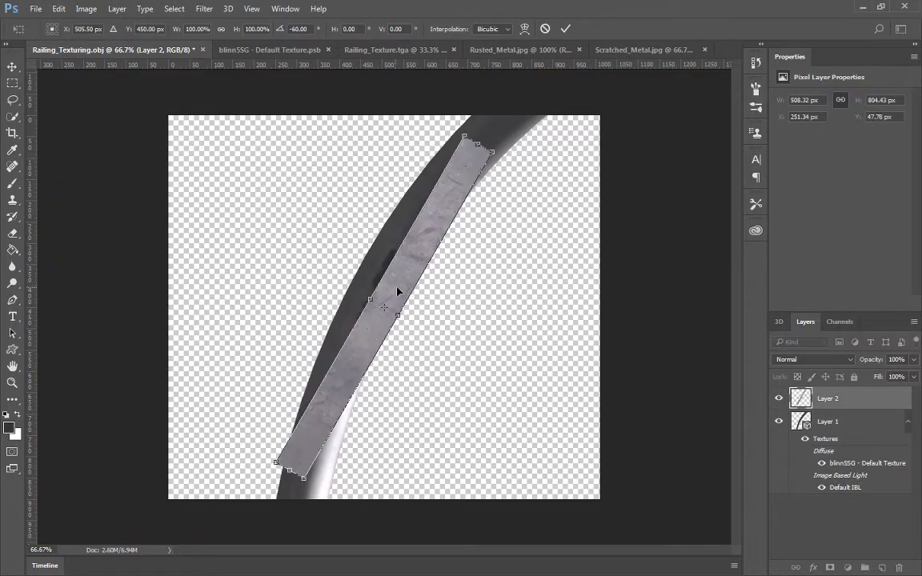
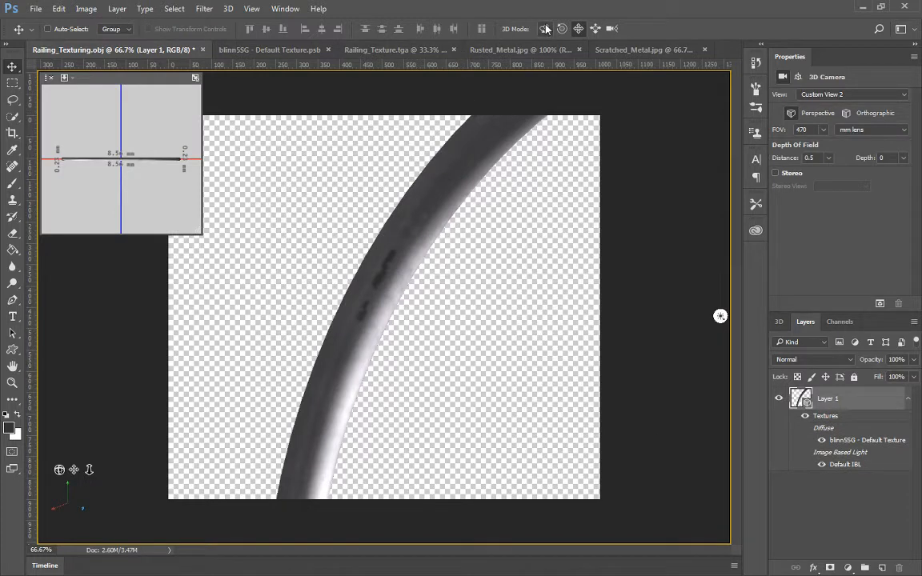
Orbit the bend to a flatter curve and paste another metal strip rotated -60° across the tube
{"action": "left_click_drag", "start_coordinate": [462, 292], "coordinate": [474, 308]}
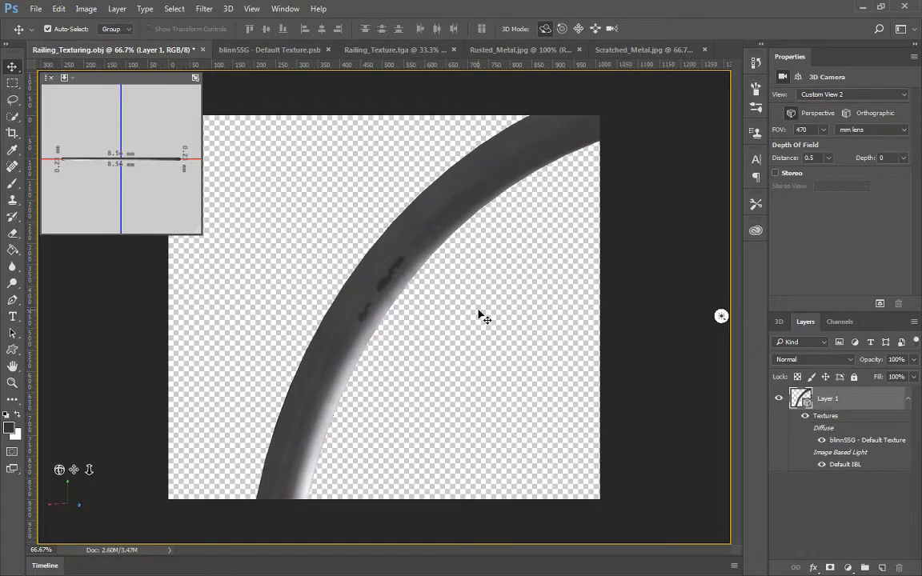
{"action": "key", "text": "ctrl+v"}
{"action": "key", "text": "ctrl+t"}
{"action": "left_click_drag", "start_coordinate": [590, 296], "coordinate": [433, 213]}
Nudge the rotated strip up and to the left over the bend's remaining dark spots, apply the transform, and merge it down
{"action": "key", "text": "Left"}
{"action": "key", "text": "Up"}
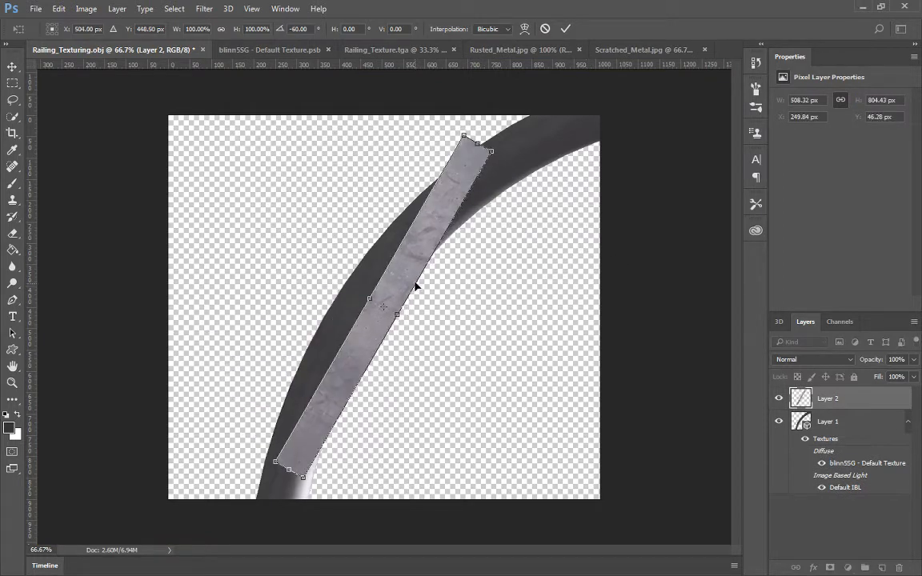
{"action": "key", "text": "Left"}
{"action": "key", "text": "Up"}
{"action": "key", "text": "Left"}
{"action": "key", "text": "Up"}
{"action": "key", "text": "Up"}
{"action": "key", "text": "Up"}
{"action": "key", "text": "Left"}
{"action": "key", "text": "Up"}
{"action": "key", "text": "Up"}
{"action": "key", "text": "Up"}
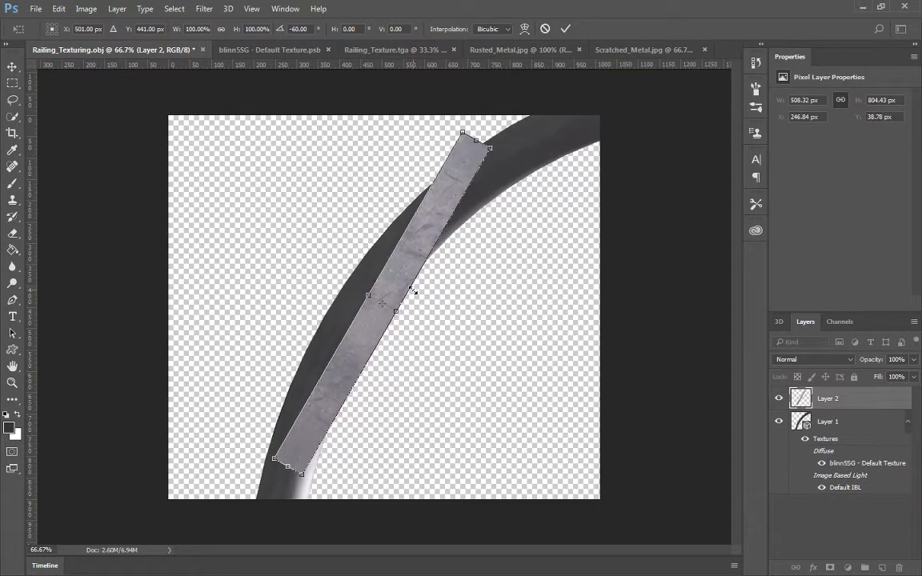
{"action": "key", "text": "Left"}
{"action": "key", "text": "Up"}
{"action": "key", "text": "Up"}
{"action": "key", "text": "Left"}
{"action": "key", "text": "Up"}
{"action": "key", "text": "Up"}
{"action": "key", "text": "Left"}
{"action": "key", "text": "Left"}
{"action": "key", "text": "Up"}
{"action": "key", "text": "Up"}
{"action": "key", "text": "Left"}
{"action": "key", "text": "Left"}
{"action": "key", "text": "Up"}
{"action": "key", "text": "Up"}
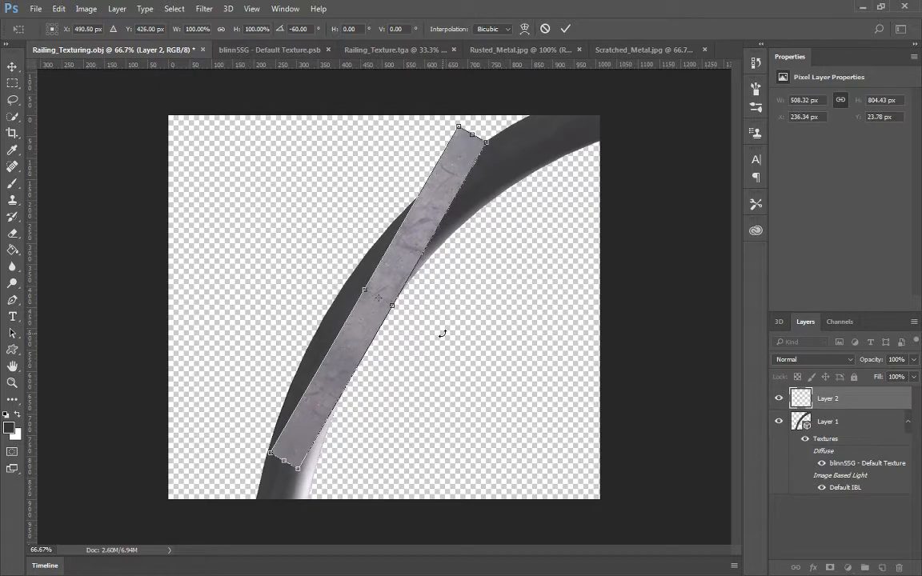
{"action": "key", "text": "Left"}
{"action": "key", "text": "Left"}
{"action": "key", "text": "Left"}
{"action": "key", "text": "Up"}
{"action": "key", "text": "Up"}
{"action": "key", "text": "Left"}
{"action": "key", "text": "Left"}
{"action": "key", "text": "Up"}
{"action": "key", "text": "Left"}
{"action": "key", "text": "Left"}
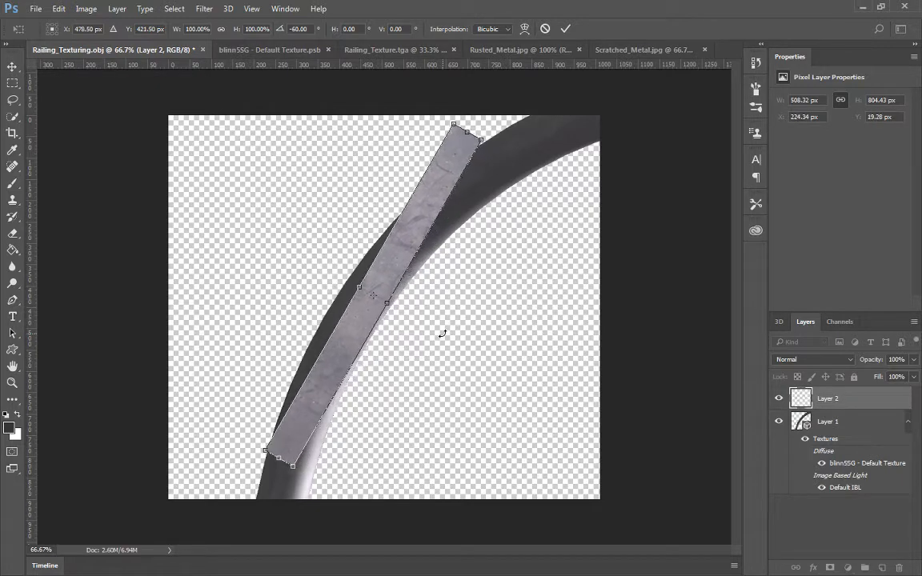
{"action": "key", "text": "Left"}
{"action": "key", "text": "Left"}
{"action": "key", "text": "Left"}
{"action": "key", "text": "Return"}
{"action": "right_click", "coordinate": [855, 399]}
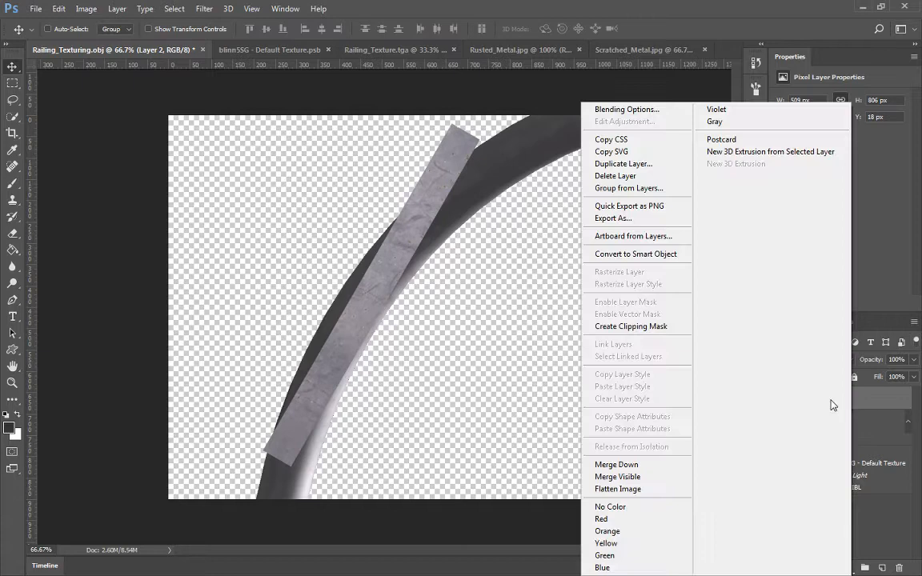
{"action": "left_click", "coordinate": [658, 462]}
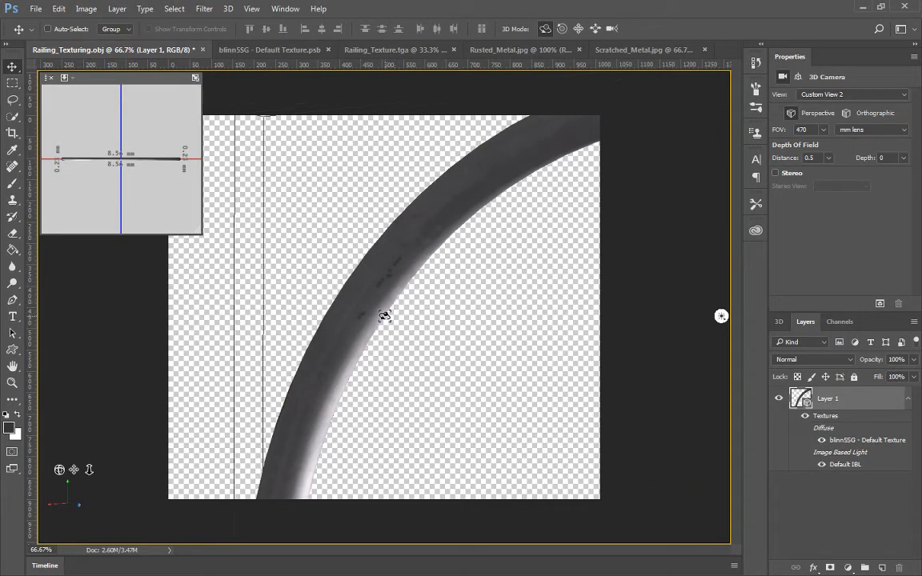
In the blinn5SG default texture document, duplicate Layer 1 and Layer 2 and merge the two copies into a single layer
{"action": "left_click_drag", "start_coordinate": [383, 315], "coordinate": [342, 256]}
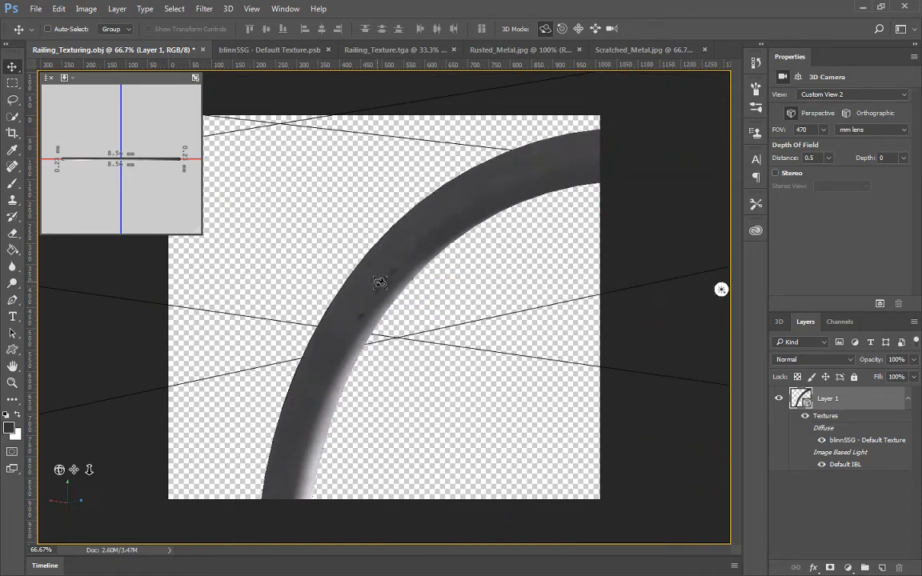
{"action": "left_click", "coordinate": [240, 49]}
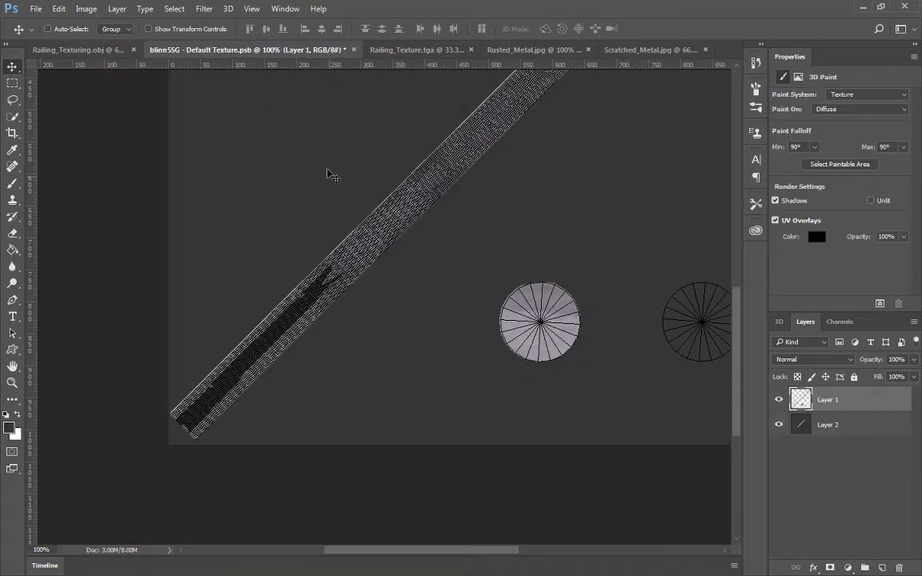
{"action": "key", "text": "ctrl+plus"}
{"action": "key", "text": "ctrl+plus"}
{"action": "key", "text": "ctrl+plus"}
{"action": "key", "text": "ctrl+plus"}
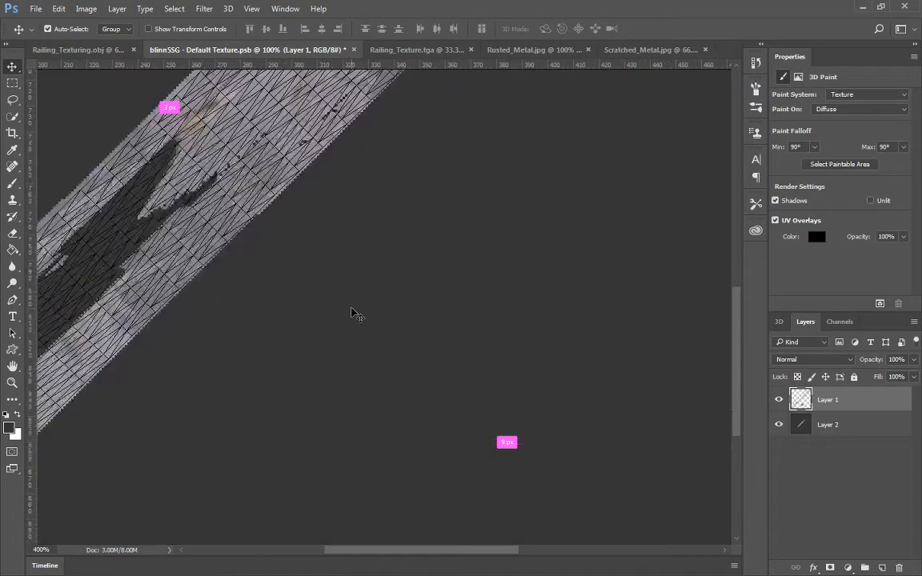
{"action": "key", "text": "ctrl+plus"}
{"action": "left_click_drag", "start_coordinate": [381, 160], "coordinate": [304, 464]}
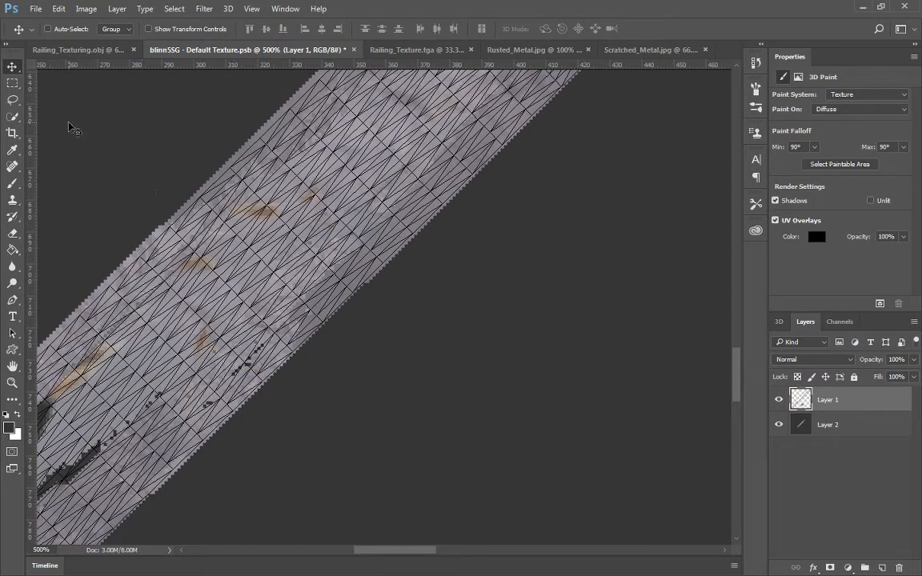
{"action": "key", "text": "b"}
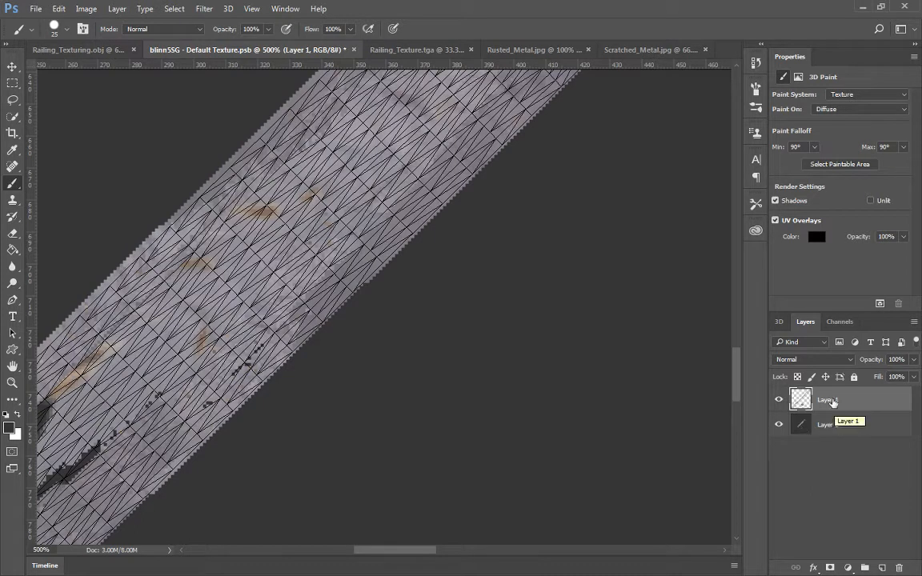
{"action": "left_click", "coordinate": [829, 426]}
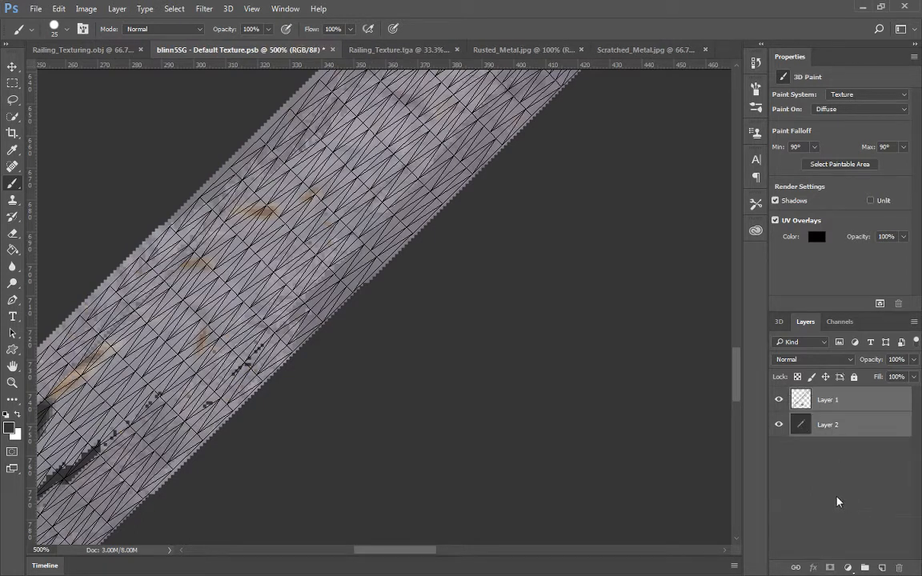
{"action": "key", "text": "ctrl+j"}
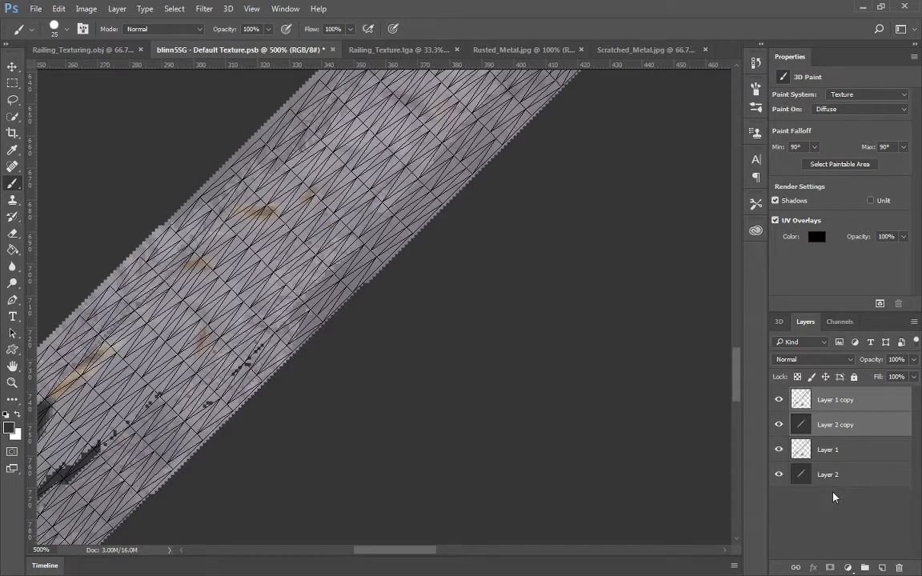
{"action": "key", "text": "ctrl+e"}
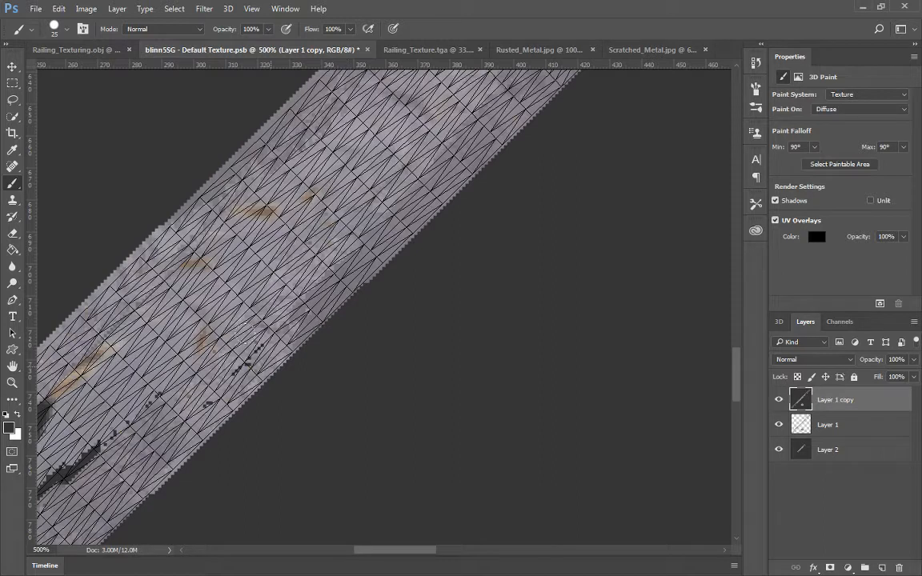
Heal the dark specks and seams along the lower part of the diagonal UV strip with a soft 14 px content-aware Spot Healing Brush
{"action": "left_click", "coordinate": [15, 169]}
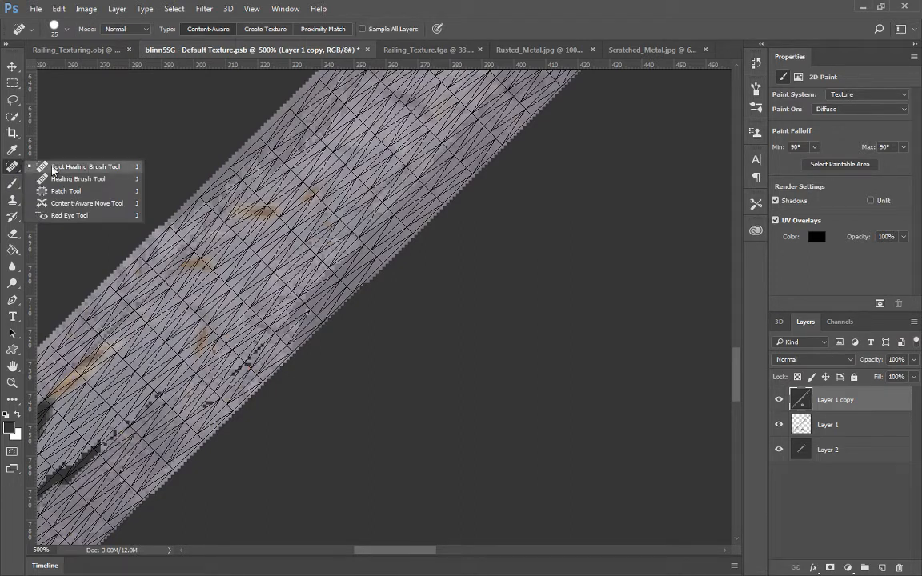
{"action": "left_click", "coordinate": [53, 167]}
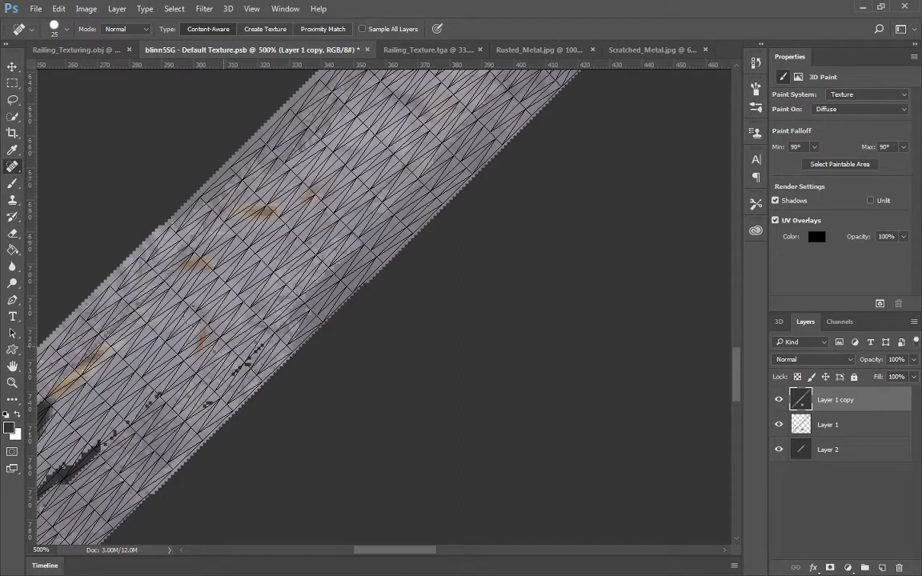
{"action": "left_click", "coordinate": [917, 31]}
{"action": "left_click", "coordinate": [914, 28]}
{"action": "right_click", "coordinate": [254, 322]}
{"action": "mouse_move", "coordinate": [280, 345]}
{"action": "left_mouse_down"}
{"action": "mouse_move", "coordinate": [309, 374]}
{"action": "mouse_move", "coordinate": [233, 384]}
{"action": "left_mouse_up"}
{"action": "mouse_move", "coordinate": [351, 248]}
{"action": "left_mouse_down"}
{"action": "mouse_move", "coordinate": [287, 303]}
{"action": "mouse_move", "coordinate": [337, 236]}
{"action": "mouse_move", "coordinate": [353, 233]}
{"action": "mouse_move", "coordinate": [411, 163]}
{"action": "left_mouse_up"}
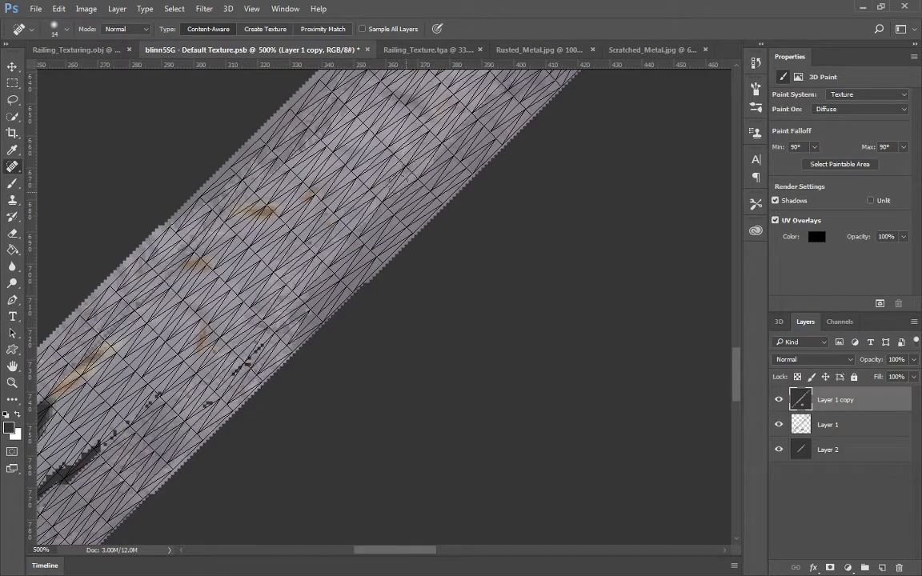
{"action": "left_click_drag", "start_coordinate": [433, 156], "coordinate": [376, 206]}
{"action": "left_click", "coordinate": [376, 150]}
{"action": "mouse_move", "coordinate": [373, 205]}
{"action": "left_mouse_down"}
{"action": "mouse_move", "coordinate": [336, 242]}
{"action": "mouse_move", "coordinate": [316, 218]}
{"action": "mouse_move", "coordinate": [372, 160]}
{"action": "mouse_move", "coordinate": [416, 142]}
{"action": "left_mouse_up"}
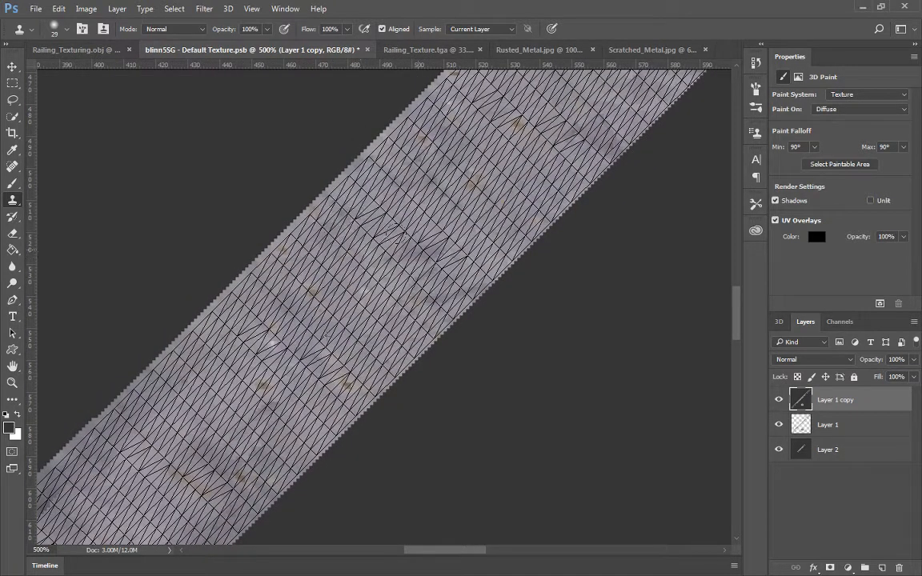
Clone clean metal over the seams and blotches along the middle of the UV strip with a soft 29 px Clone Stamp
{"action": "left_click_drag", "start_coordinate": [519, 195], "coordinate": [436, 299]}
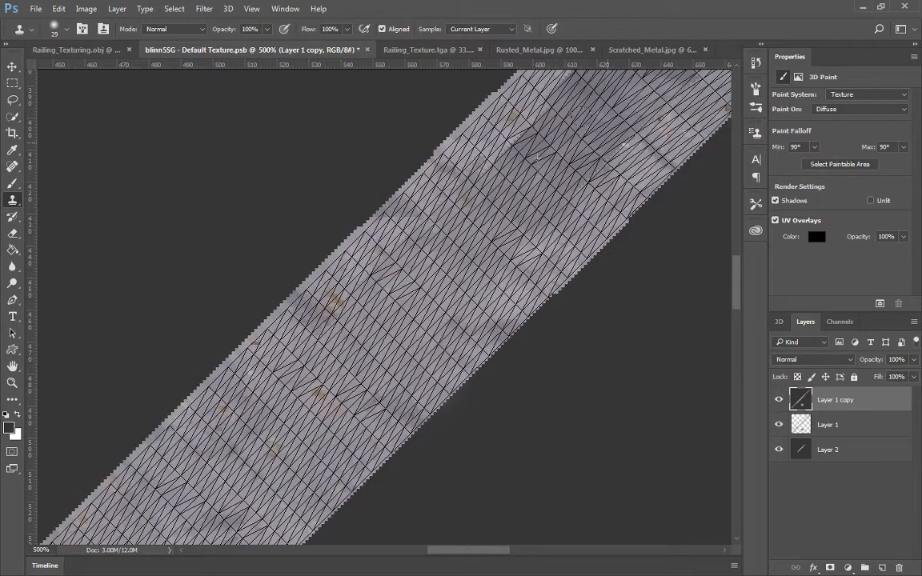
{"action": "mouse_move", "coordinate": [607, 142]}
{"action": "left_mouse_down"}
{"action": "mouse_move", "coordinate": [530, 236]}
{"action": "mouse_move", "coordinate": [514, 188]}
{"action": "mouse_move", "coordinate": [472, 161]}
{"action": "left_mouse_up"}
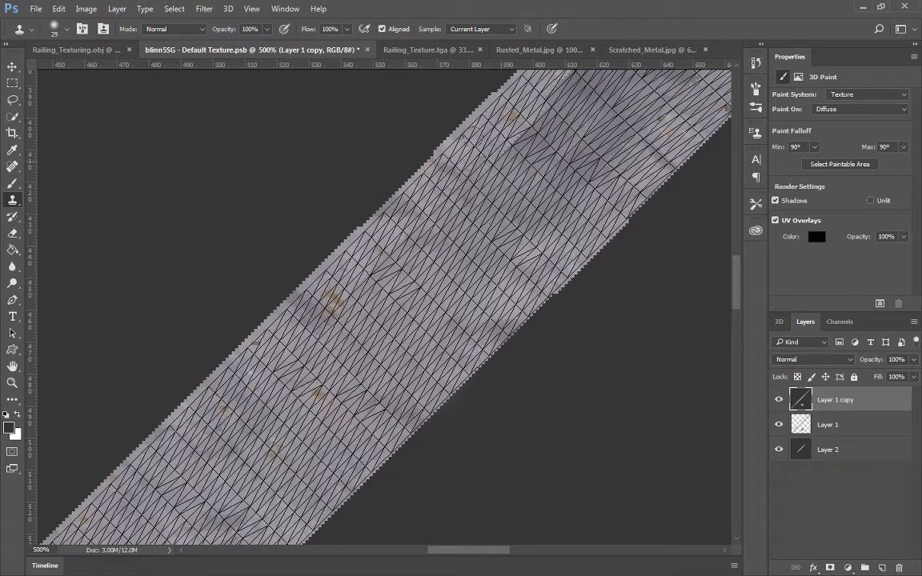
{"action": "left_click_drag", "start_coordinate": [530, 135], "coordinate": [476, 108]}
{"action": "left_click_drag", "start_coordinate": [555, 179], "coordinate": [421, 362]}
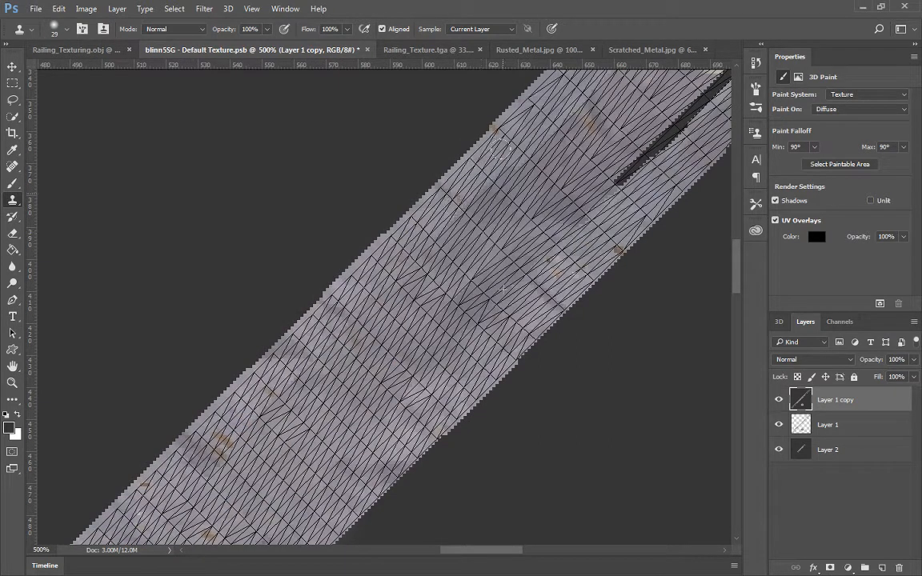
{"action": "mouse_move", "coordinate": [500, 148]}
{"action": "left_mouse_down"}
{"action": "mouse_move", "coordinate": [488, 128]}
{"action": "mouse_move", "coordinate": [542, 116]}
{"action": "left_mouse_up"}
{"action": "left_click_drag", "start_coordinate": [540, 221], "coordinate": [496, 272]}
Heal the blemishes in the strip's upper section with a 16 px Spot Healing Brush and check the bend in Railing_Texturing.obj
{"action": "key", "text": "j"}
{"action": "left_click_drag", "start_coordinate": [561, 281], "coordinate": [652, 160]}
{"action": "mouse_move", "coordinate": [566, 237]}
{"action": "left_mouse_down"}
{"action": "mouse_move", "coordinate": [653, 156]}
{"action": "mouse_move", "coordinate": [566, 286]}
{"action": "mouse_move", "coordinate": [532, 312]}
{"action": "left_mouse_up"}
{"action": "left_click_drag", "start_coordinate": [454, 303], "coordinate": [512, 204]}
{"action": "left_click", "coordinate": [77, 50]}
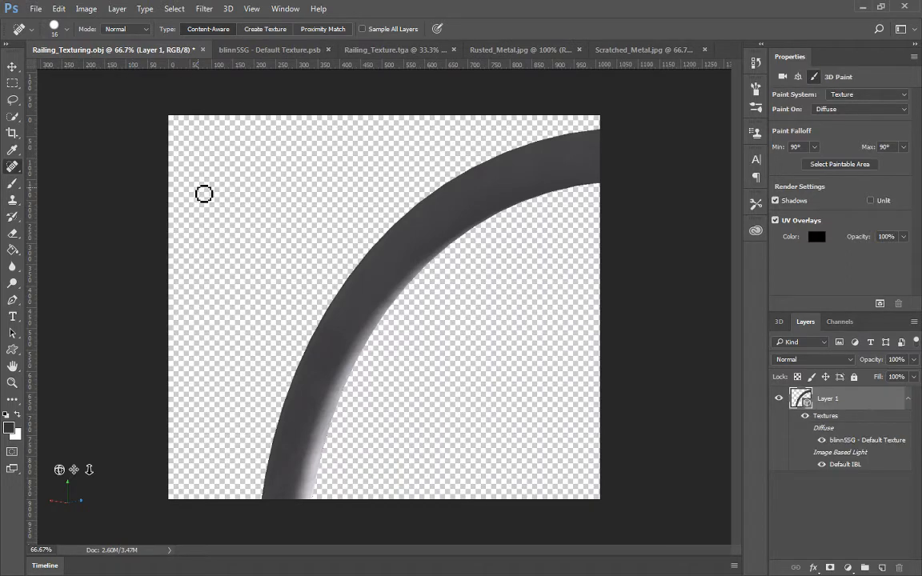
{"action": "left_click", "coordinate": [12, 66]}
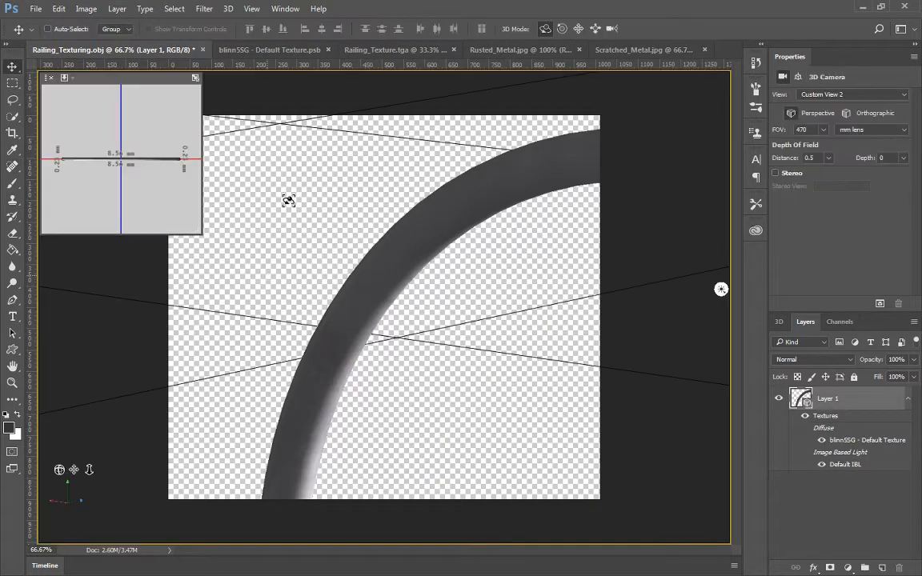
Return to the blinn5SG texture document and choose the 3D_Modeling_1_Online/Projection_Texturing_Advanced folder inside MCC for saving a copy
{"action": "left_click", "coordinate": [265, 51]}
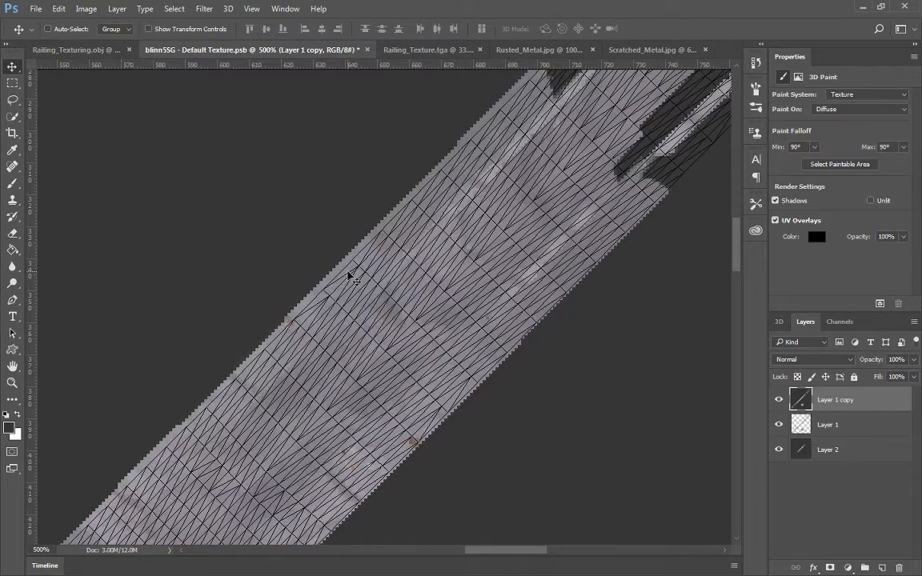
{"action": "scroll", "coordinate": [349, 277], "scroll_direction": "down", "scroll_amount": 10}
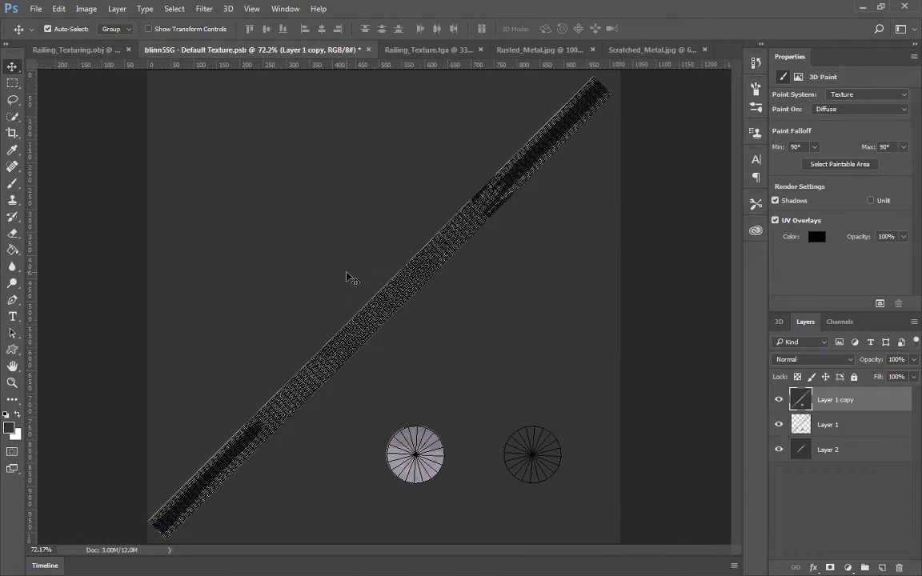
{"action": "key", "text": "ctrl+shift+s"}
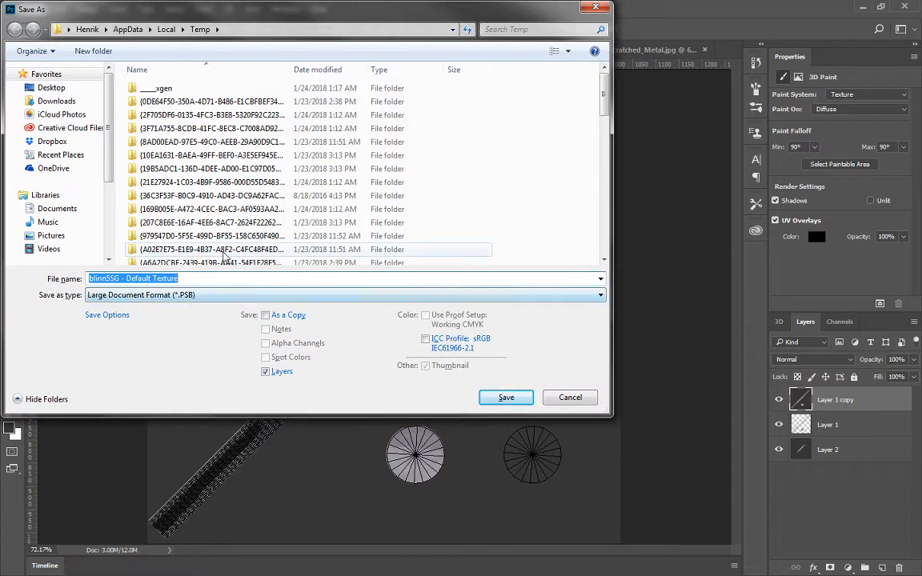
{"action": "left_click", "coordinate": [52, 88]}
{"action": "left_click", "coordinate": [213, 118]}
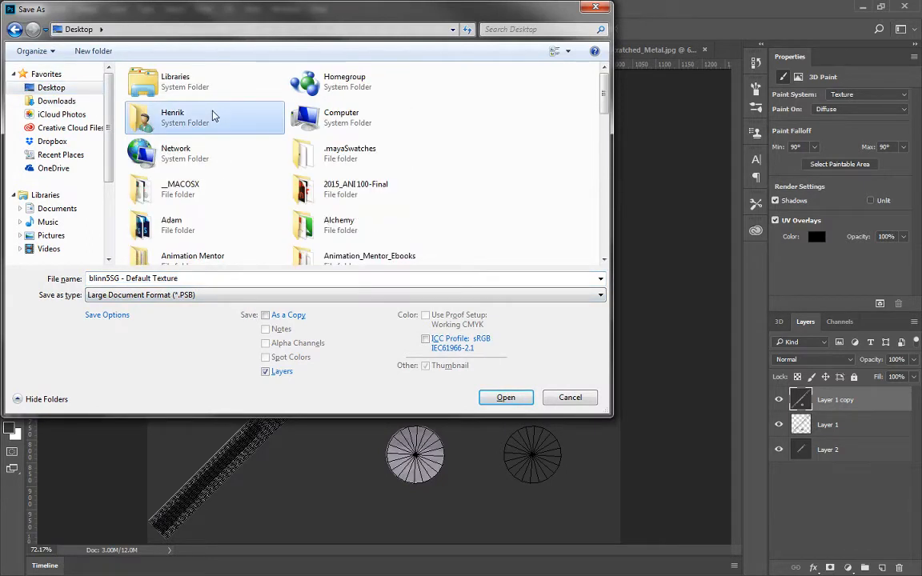
{"action": "scroll", "coordinate": [214, 118], "scroll_direction": "down", "scroll_amount": 5}
{"action": "double_click", "coordinate": [311, 81]}
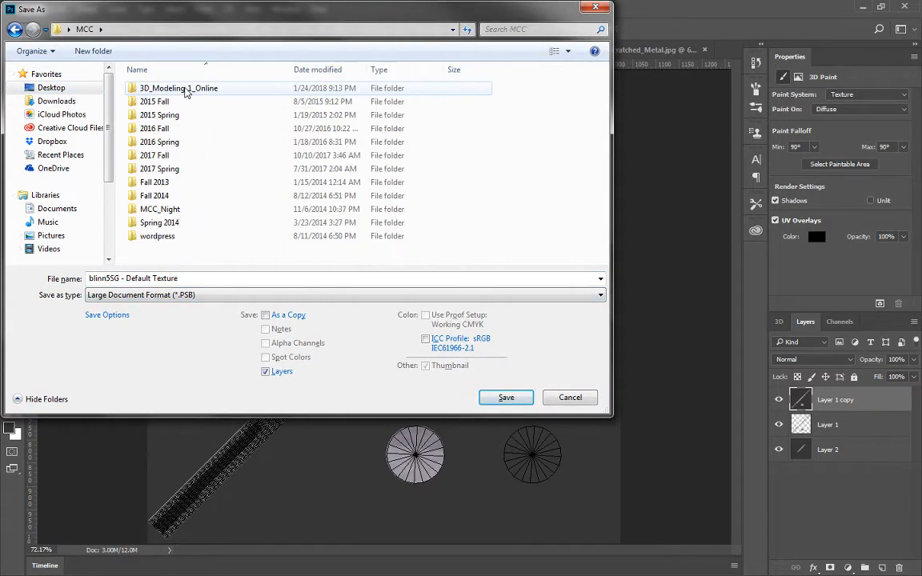
{"action": "double_click", "coordinate": [180, 260]}
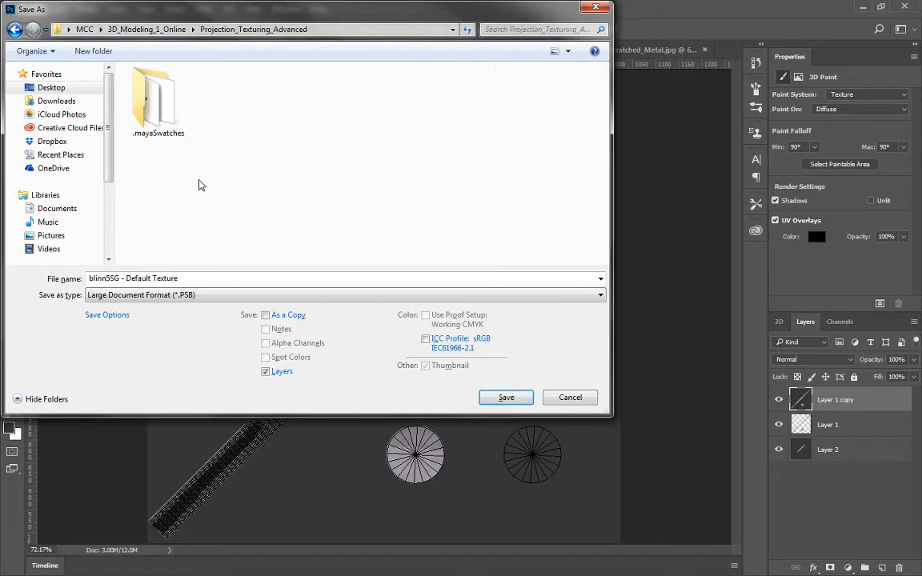
Save the texture in Targa format as Test_Projection, replacing the existing file and accepting the Targa options
{"action": "left_click", "coordinate": [184, 295]}
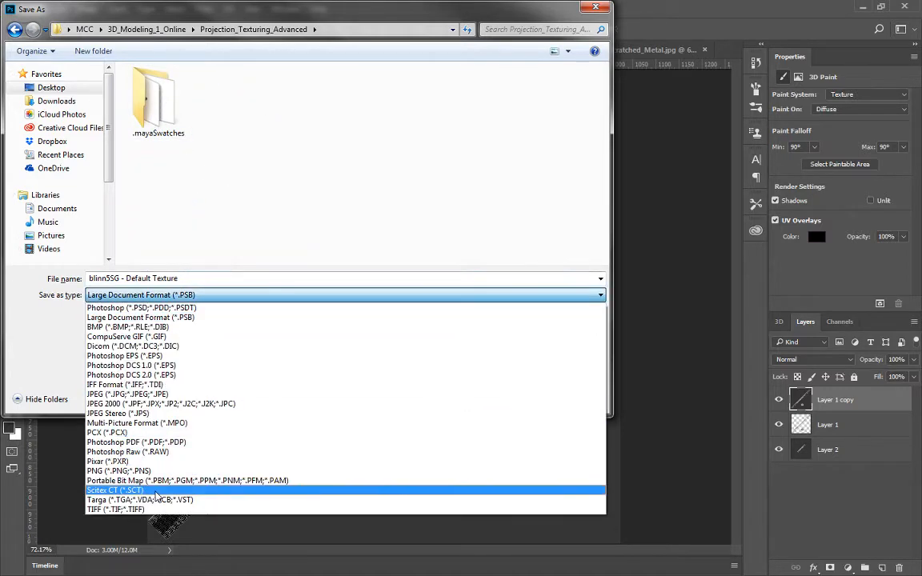
{"action": "left_click", "coordinate": [160, 445]}
{"action": "left_click", "coordinate": [366, 103]}
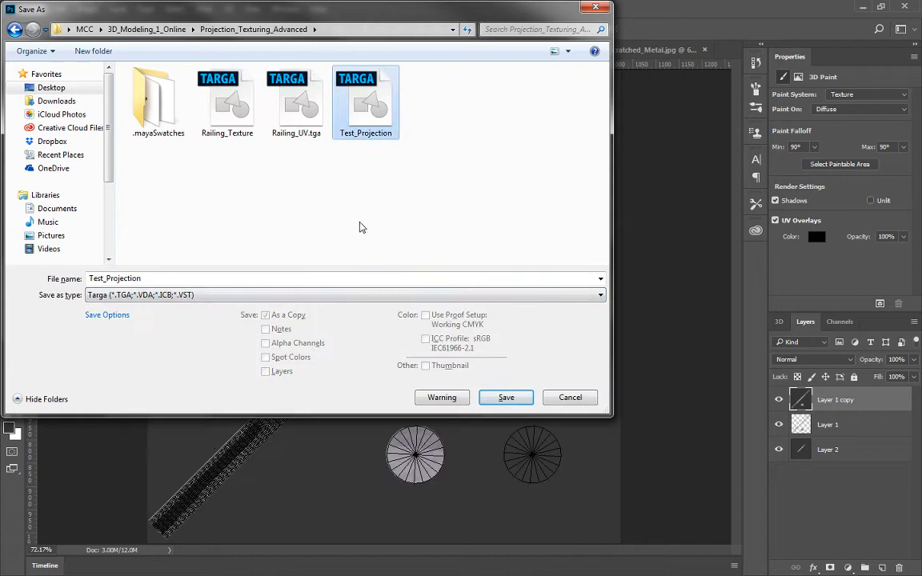
{"action": "left_click", "coordinate": [506, 398]}
{"action": "left_click", "coordinate": [491, 296]}
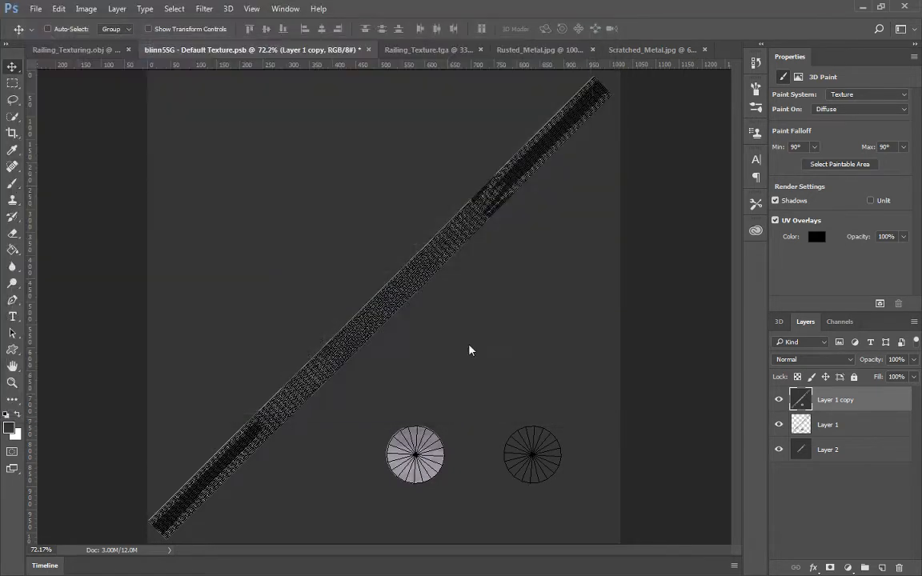
{"action": "left_click", "coordinate": [413, 251]}
Switch to Maya, open the Color texture of the railing's Seamless_Texturing material, and view the textured railing without its selection wireframe
{"action": "key", "text": "alt+Tab"}
{"action": "left_click", "coordinate": [195, 217]}
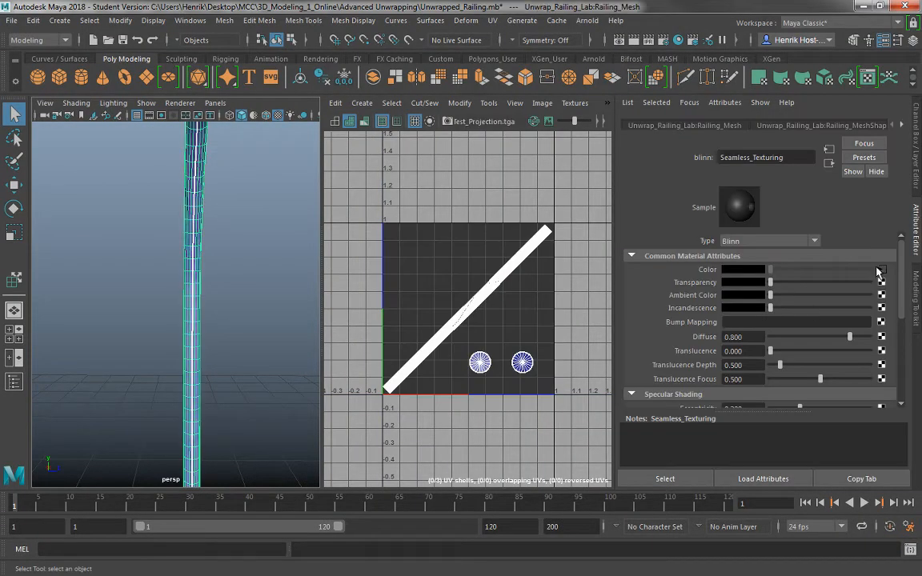
{"action": "left_click", "coordinate": [881, 273]}
{"action": "left_click", "coordinate": [204, 206]}
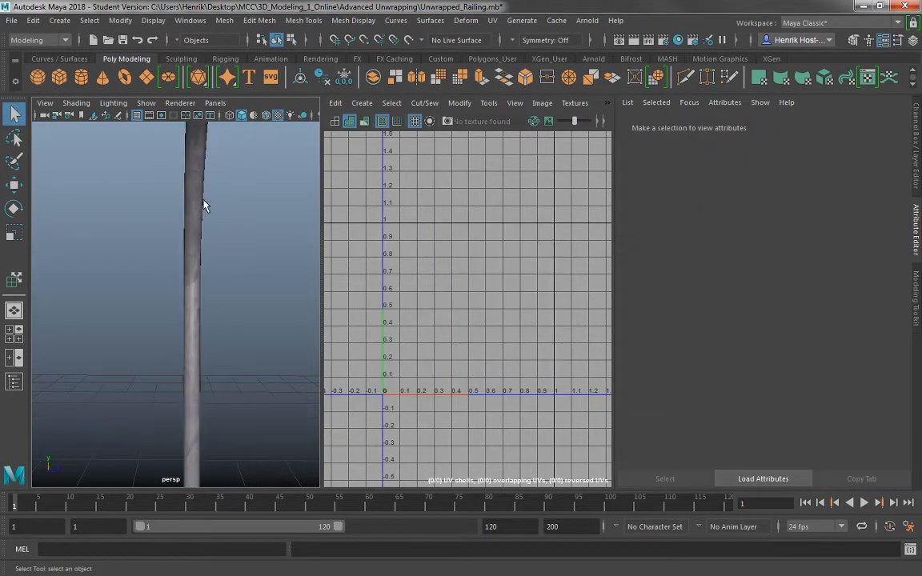
Reload the Test_Projection.tga colour texture of the railing's Seamless_Texturing material, then deselect the railing
{"action": "left_click_drag", "start_coordinate": [204, 207], "coordinate": [157, 336]}
{"action": "left_click", "coordinate": [123, 274]}
{"action": "left_click", "coordinate": [83, 305]}
{"action": "left_click_drag", "start_coordinate": [82, 305], "coordinate": [183, 335]}
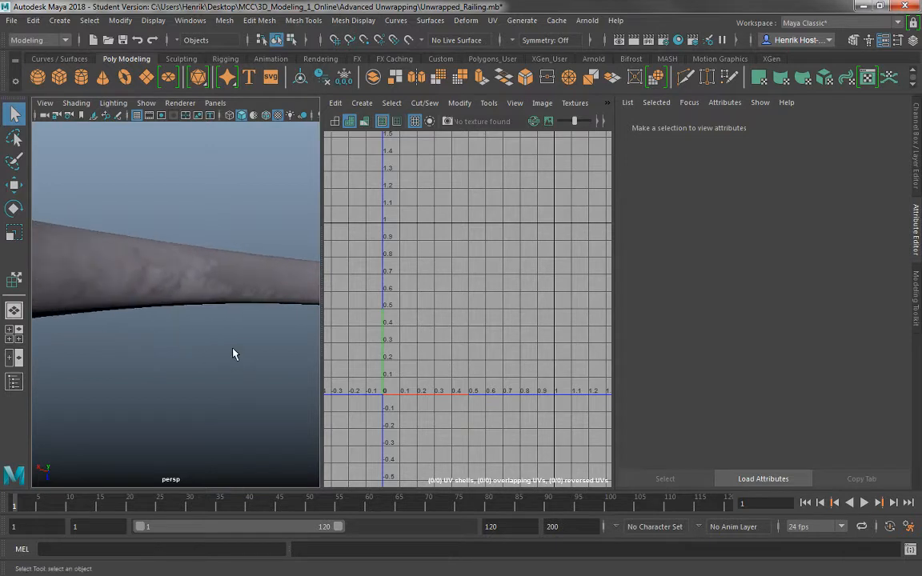
{"action": "mouse_move", "coordinate": [233, 354]}
{"action": "left_mouse_down"}
{"action": "mouse_move", "coordinate": [95, 354]}
{"action": "mouse_move", "coordinate": [185, 366]}
{"action": "mouse_move", "coordinate": [147, 299]}
{"action": "mouse_move", "coordinate": [226, 363]}
{"action": "mouse_move", "coordinate": [225, 352]}
{"action": "left_mouse_up"}
{"action": "left_click", "coordinate": [223, 321]}
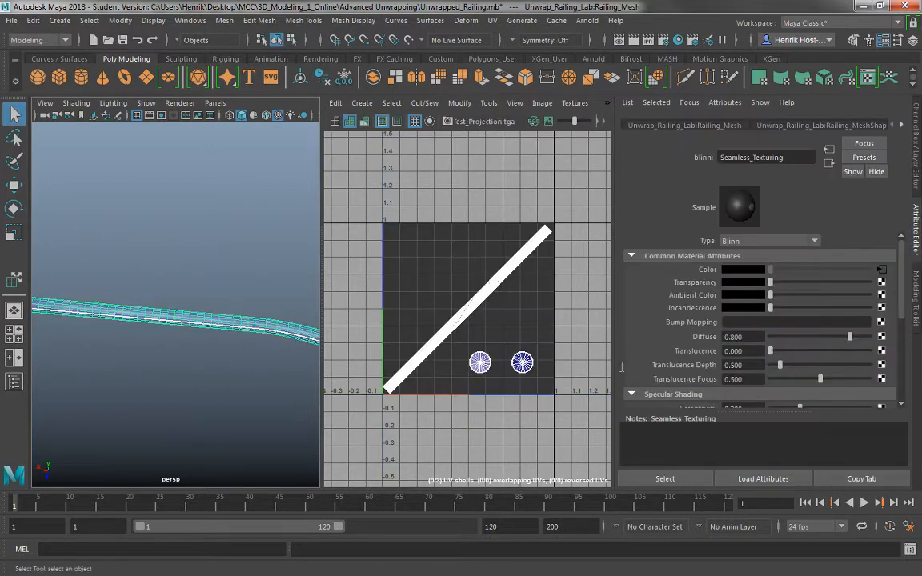
{"action": "left_click", "coordinate": [882, 271]}
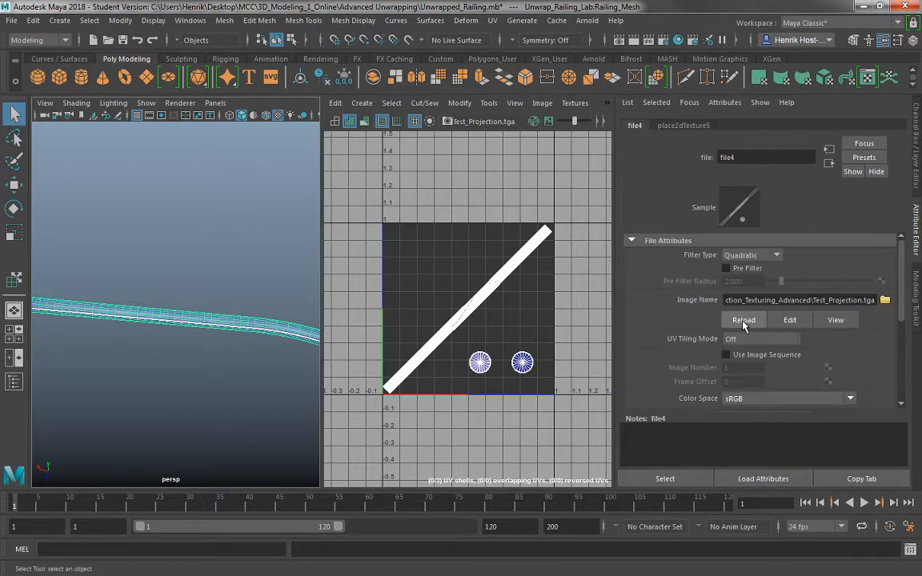
{"action": "left_click", "coordinate": [244, 348]}
Examine the projected texture along the whole railing, including its bends and upright posts, for uncovered areas
{"action": "left_click_drag", "start_coordinate": [244, 347], "coordinate": [221, 377]}
{"action": "key", "text": "bracketleft"}
{"action": "key", "text": "bracketleft"}
{"action": "key", "text": "bracketleft"}
{"action": "key", "text": "bracketleft"}
{"action": "key", "text": "bracketleft"}
{"action": "key", "text": "bracketleft"}
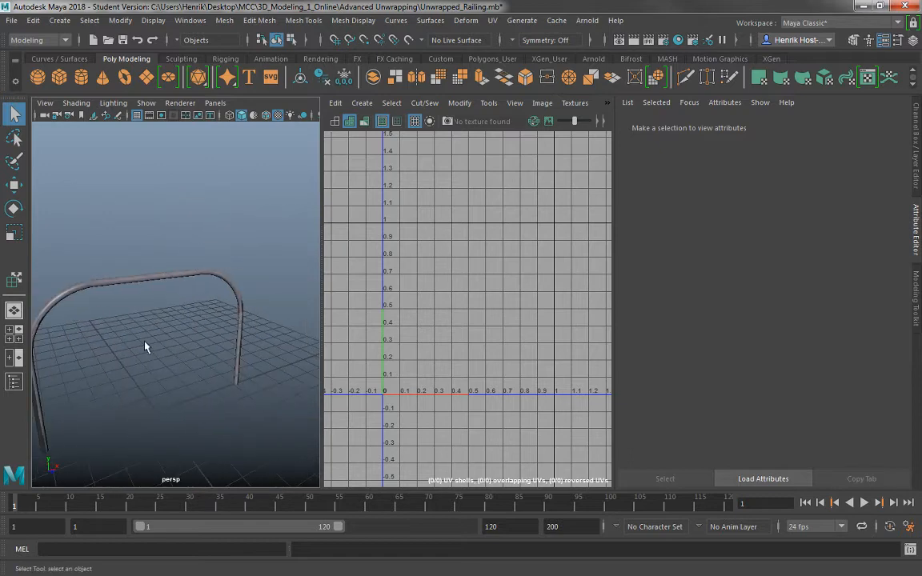
{"action": "left_click_drag", "start_coordinate": [118, 350], "coordinate": [191, 354]}
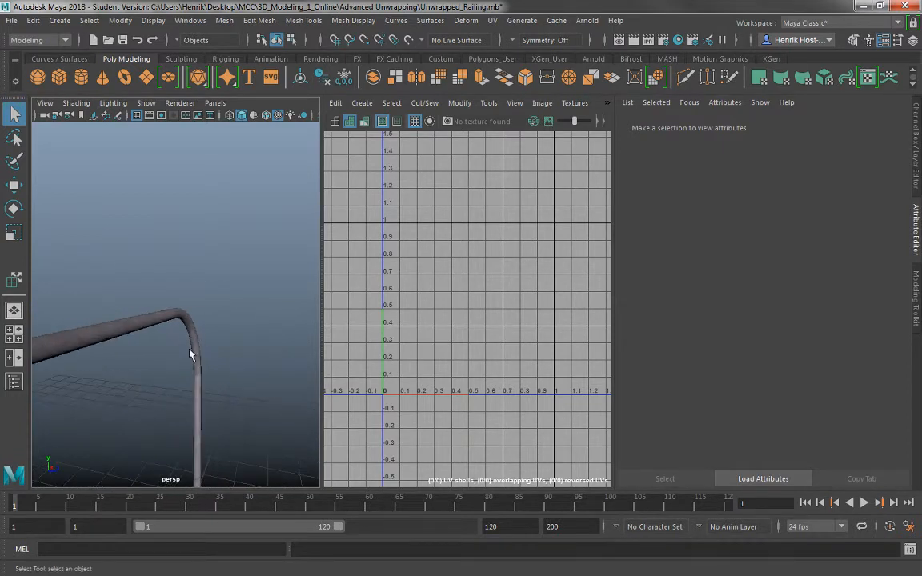
{"action": "left_click_drag", "start_coordinate": [197, 427], "coordinate": [230, 243]}
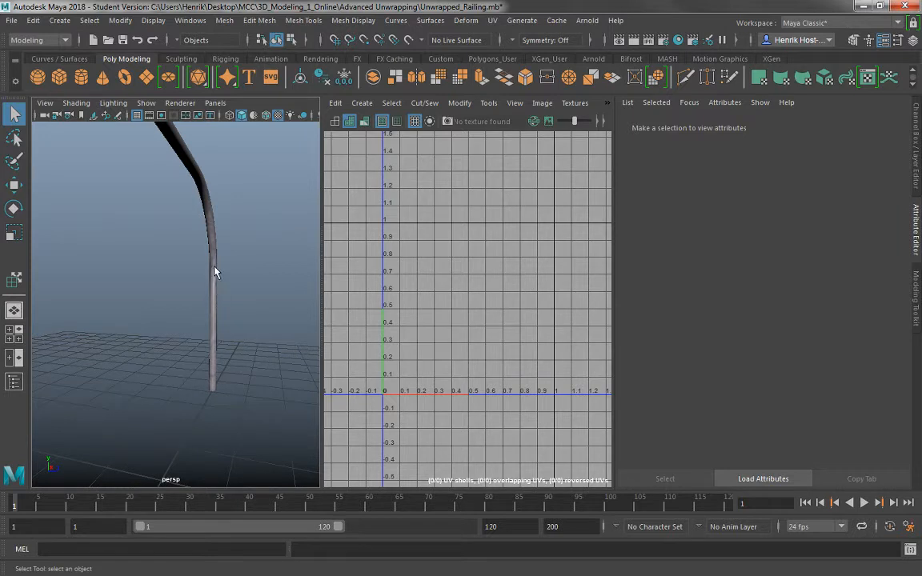
Assign the existing blinn4 material to the railing and inspect its seam along the posts and the bend
{"action": "left_click", "coordinate": [213, 272]}
{"action": "right_click", "coordinate": [214, 194]}
{"action": "mouse_move", "coordinate": [235, 549]}
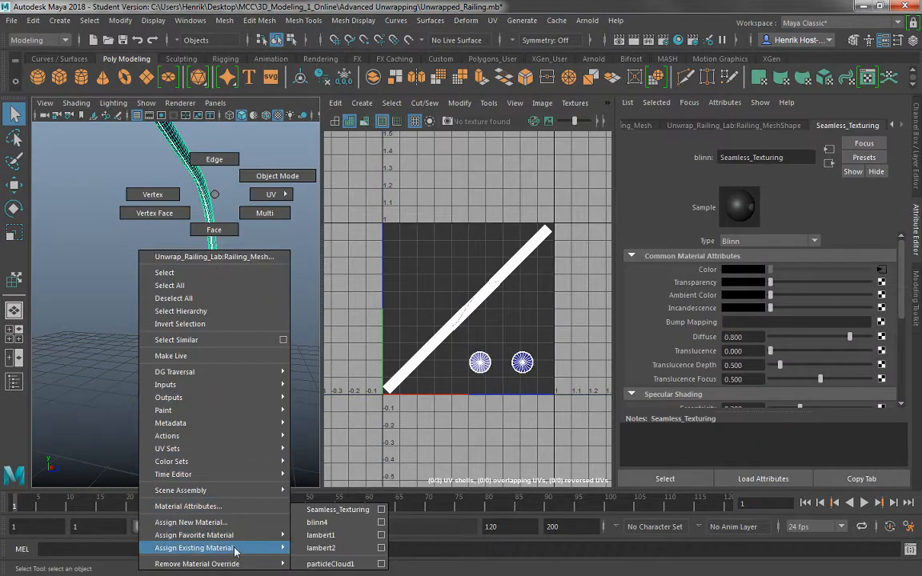
{"action": "left_click", "coordinate": [331, 525]}
{"action": "left_click", "coordinate": [228, 278]}
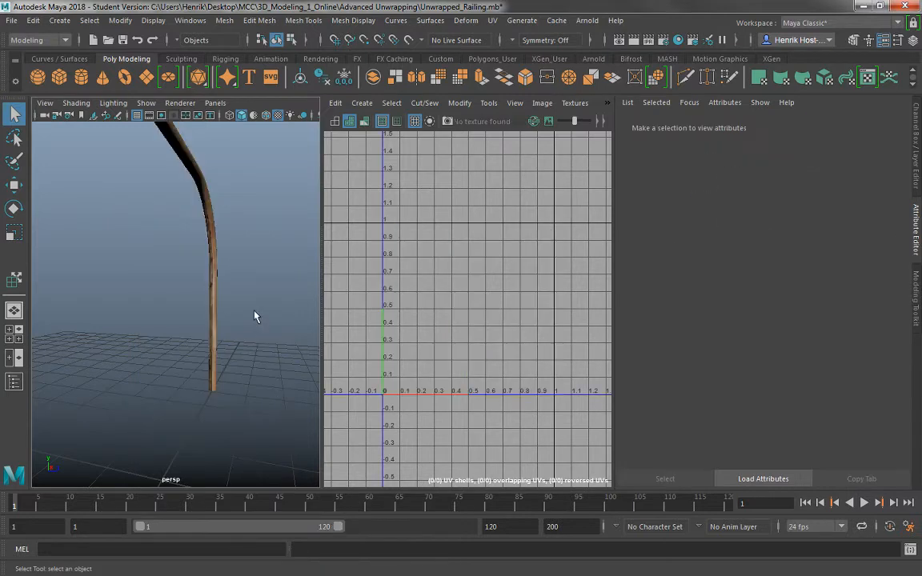
{"action": "left_click_drag", "start_coordinate": [228, 278], "coordinate": [221, 401]}
{"action": "left_click_drag", "start_coordinate": [233, 344], "coordinate": [231, 396]}
{"action": "left_click_drag", "start_coordinate": [174, 231], "coordinate": [183, 358]}
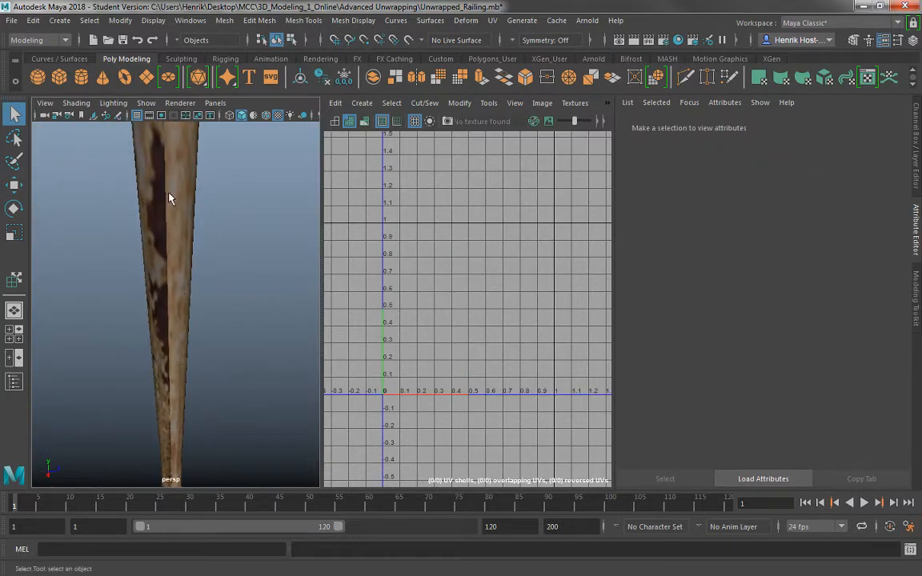
{"action": "left_click_drag", "start_coordinate": [166, 318], "coordinate": [181, 317]}
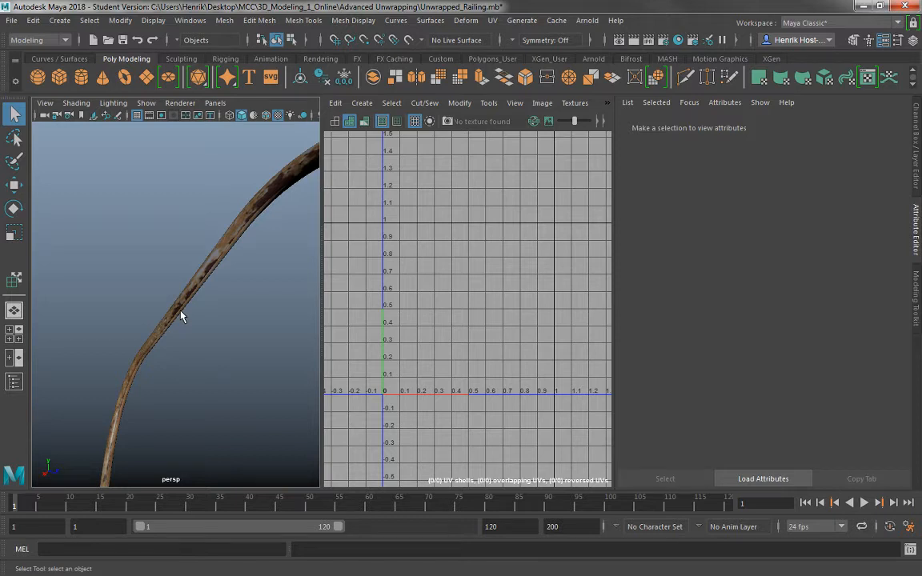
{"action": "left_click_drag", "start_coordinate": [195, 256], "coordinate": [179, 284]}
Assign the existing Seamless_Texturing material back to the railing and compare its surface along the whole shape
{"action": "left_click", "coordinate": [174, 250]}
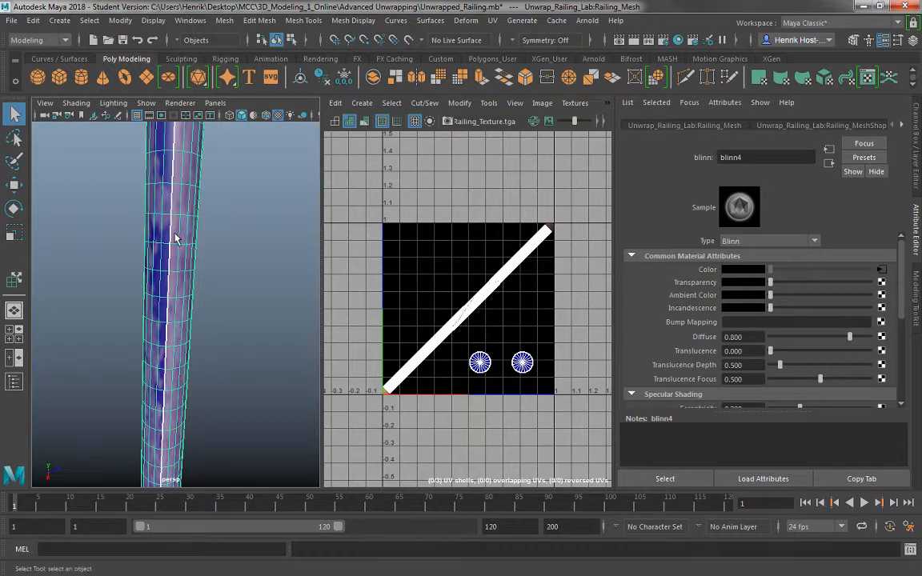
{"action": "right_click", "coordinate": [175, 193]}
{"action": "mouse_move", "coordinate": [186, 550]}
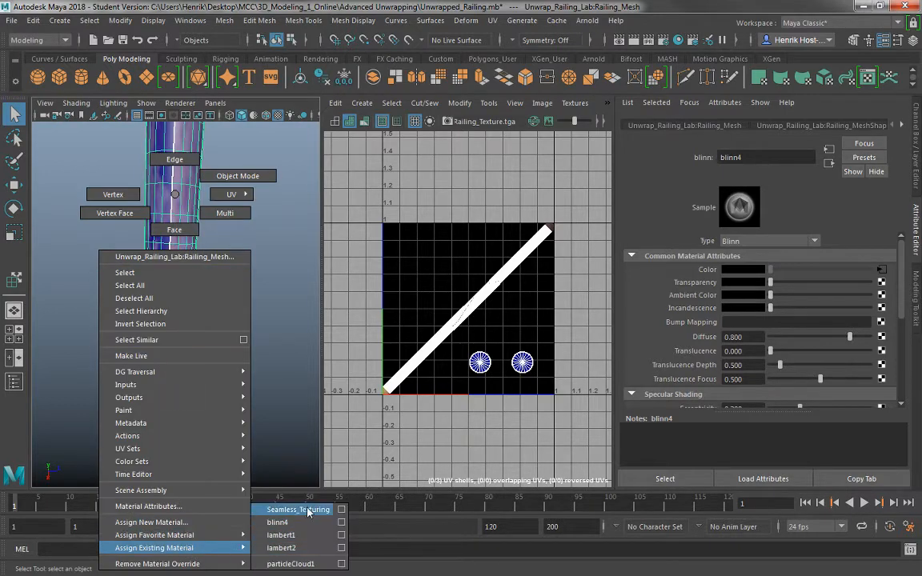
{"action": "left_click", "coordinate": [281, 452]}
{"action": "left_click", "coordinate": [240, 316]}
{"action": "left_click_drag", "start_coordinate": [215, 275], "coordinate": [144, 353]}
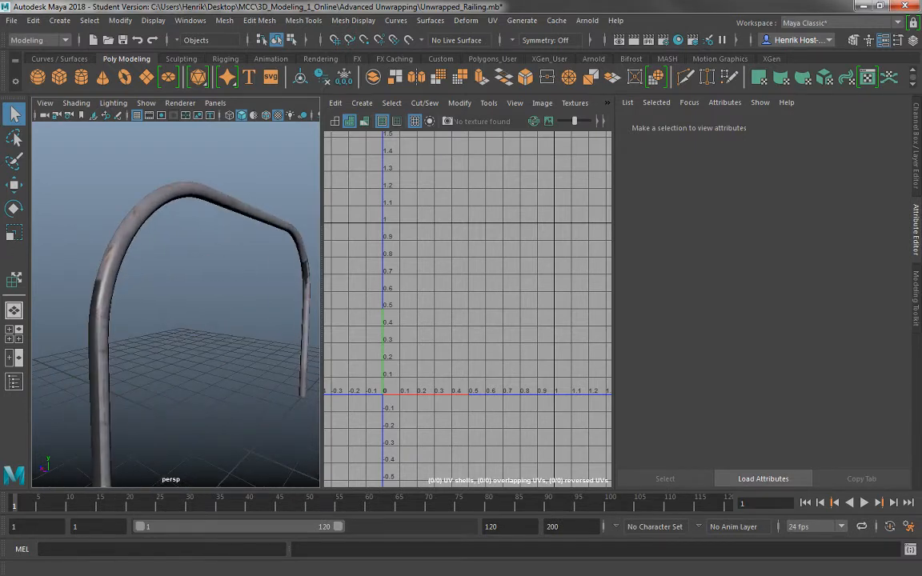
Switch to Photoshop's Railing_Texturing.obj document and frame the dark, untextured part of the railing post below the bend
{"action": "key", "text": "alt+Tab"}
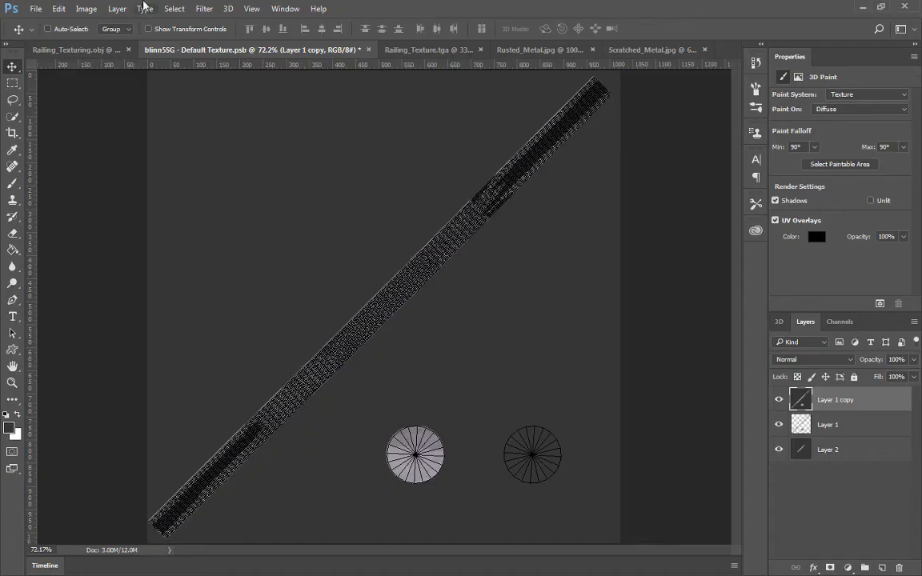
{"action": "left_click", "coordinate": [93, 50]}
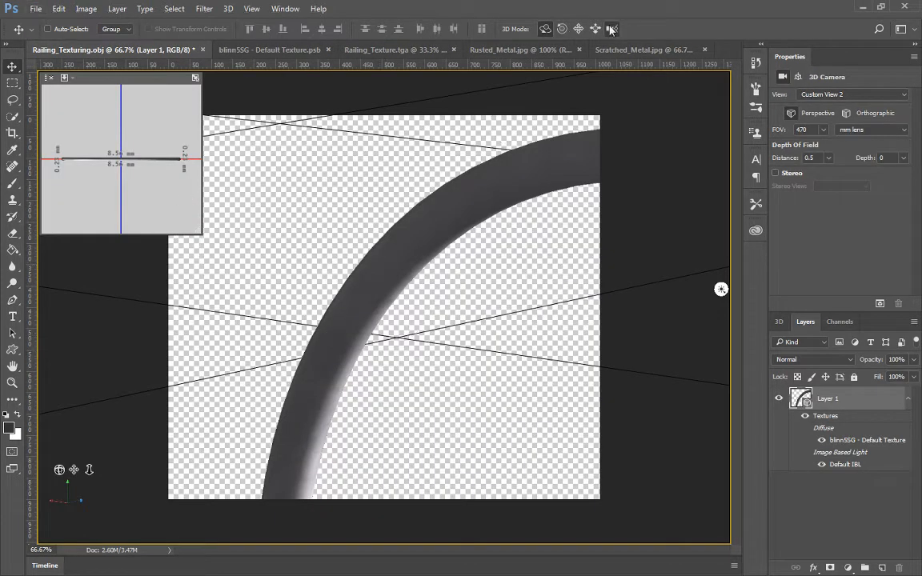
{"action": "scroll", "coordinate": [512, 286], "scroll_direction": "up", "scroll_amount": 3}
{"action": "scroll", "coordinate": [480, 274], "scroll_direction": "up", "scroll_amount": 5}
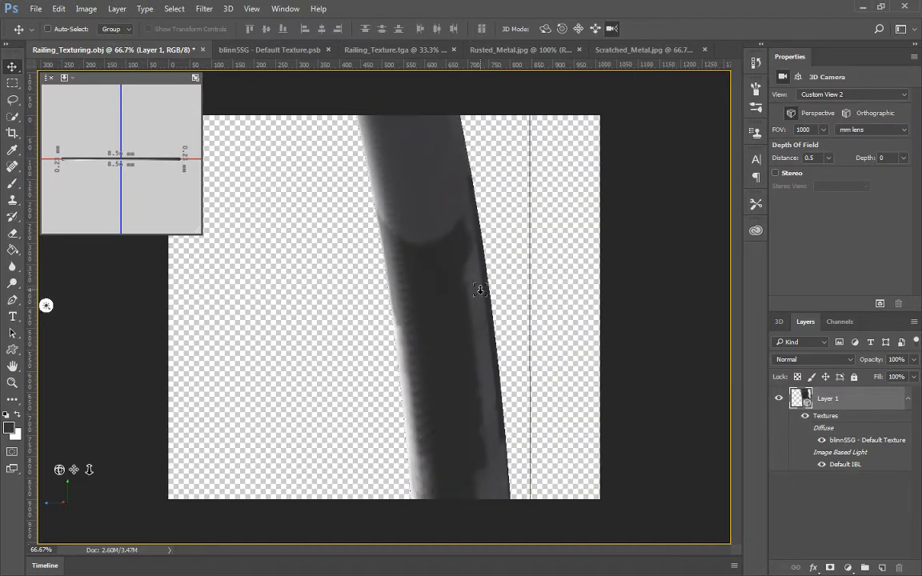
{"action": "left_click", "coordinate": [578, 29]}
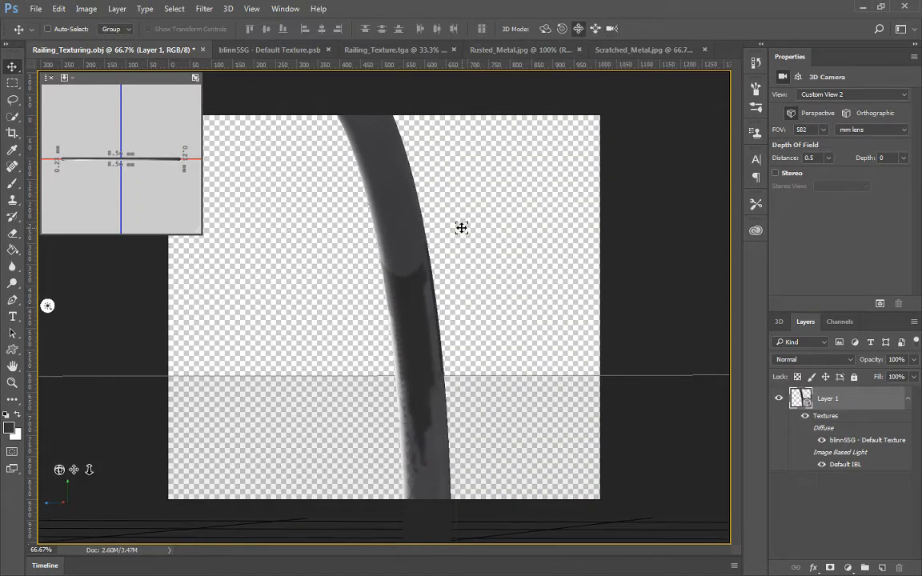
{"action": "left_click_drag", "start_coordinate": [461, 226], "coordinate": [442, 78]}
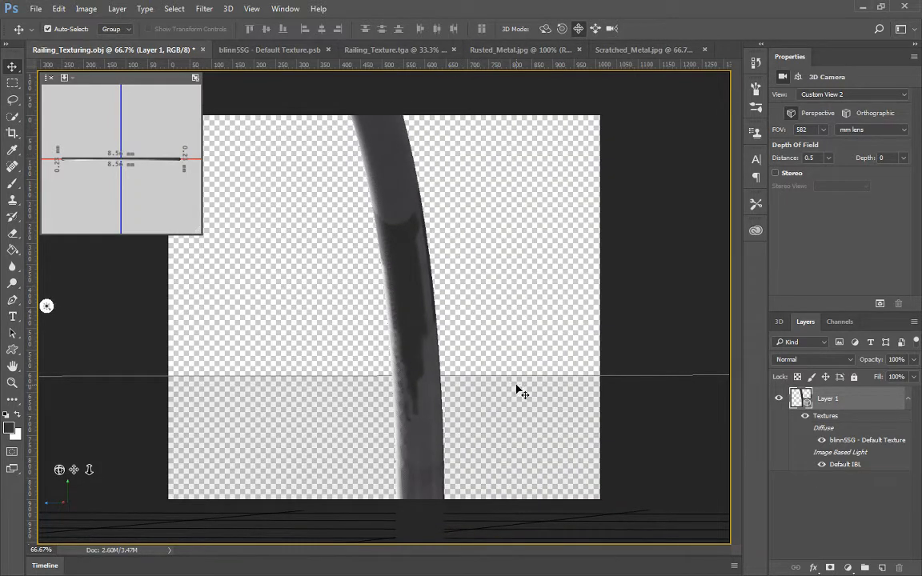
Paste the copied metal strip, rotate it to about -96° and enlarge it to about 256 × 1328 px over the dark post
{"action": "key", "text": "ctrl+v"}
{"action": "key", "text": "ctrl+t"}
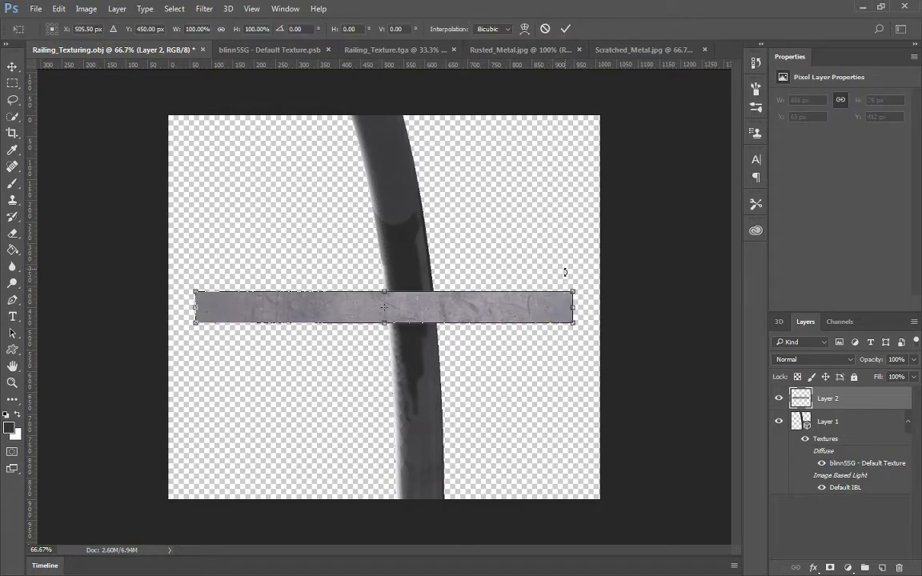
{"action": "left_click_drag", "start_coordinate": [582, 286], "coordinate": [375, 205]}
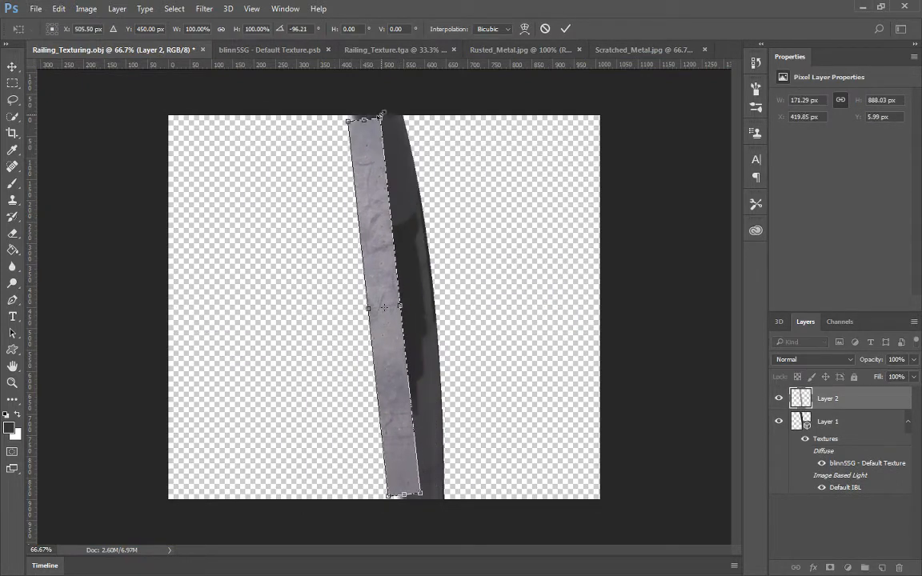
{"action": "left_click_drag", "start_coordinate": [346, 102], "coordinate": [512, 8]}
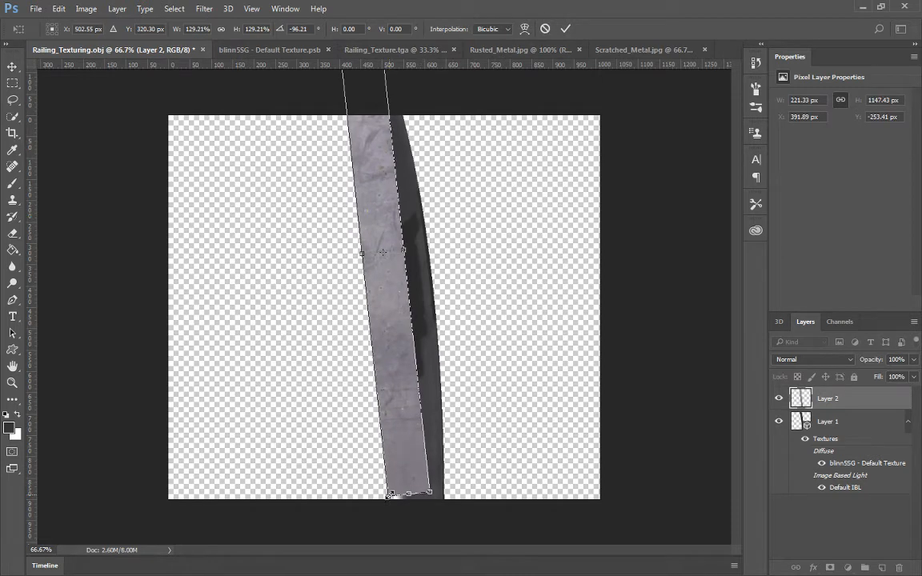
{"action": "left_click_drag", "start_coordinate": [389, 494], "coordinate": [233, 535]}
{"action": "left_click_drag", "start_coordinate": [405, 354], "coordinate": [414, 356]}
{"action": "key", "text": "Return"}
Nudge the metal strip across to X 435 px so it covers the post, and merge it down into the 3D railing layer
{"action": "key", "text": "Right"}
{"action": "key", "text": "Right"}
{"action": "key", "text": "Right"}
{"action": "key", "text": "Right"}
{"action": "key", "text": "Right"}
{"action": "key", "text": "Right"}
{"action": "key", "text": "Right"}
{"action": "key", "text": "Right"}
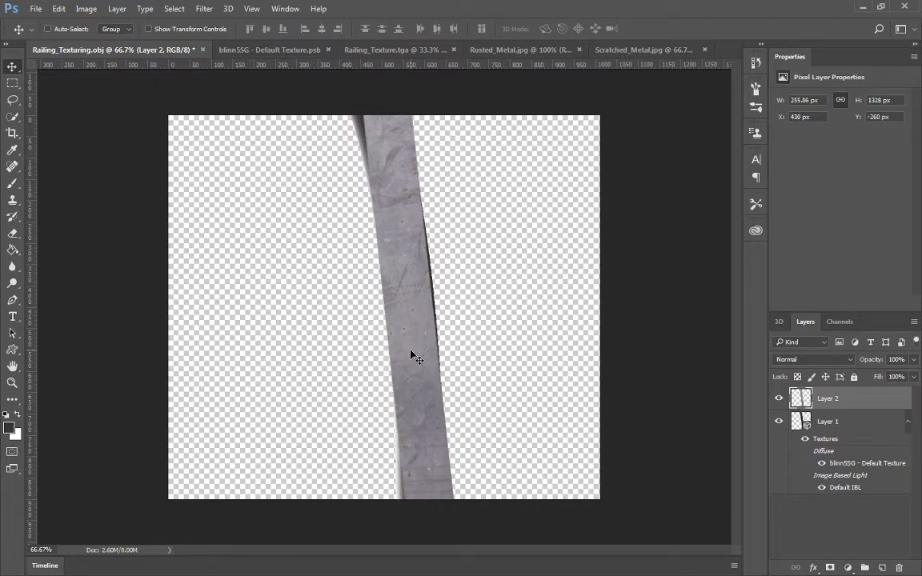
{"action": "right_click", "coordinate": [827, 398]}
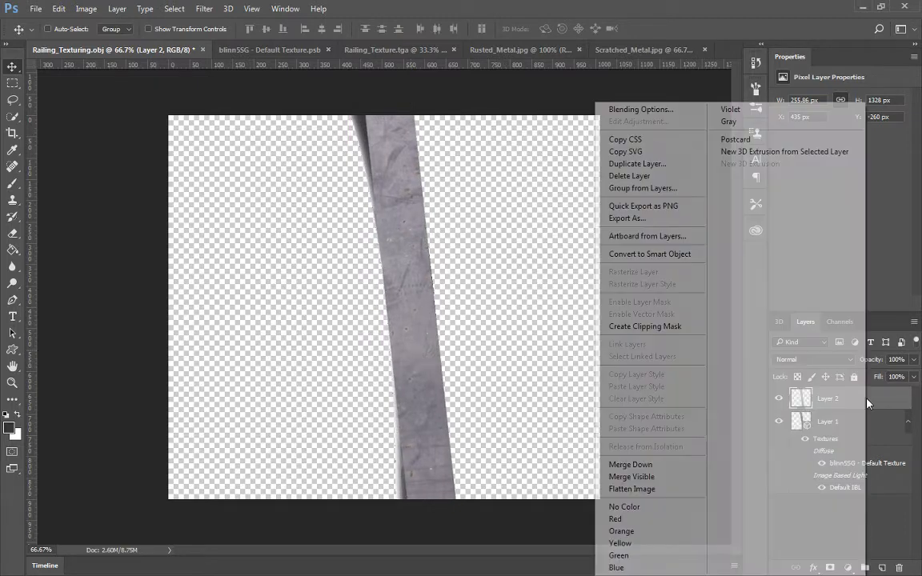
{"action": "left_click", "coordinate": [664, 464]}
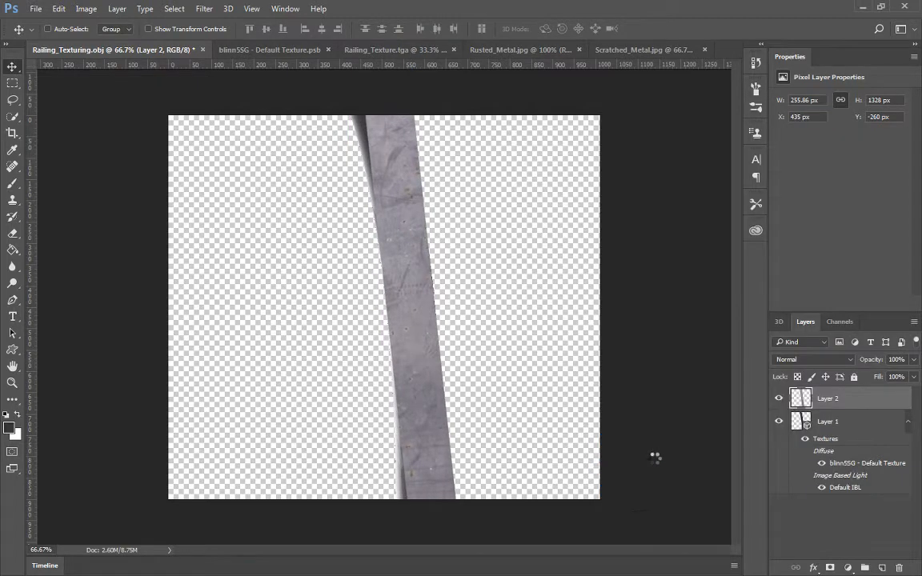
Paste the metal strip again with the whole railing in view, rotate it to -90° and place it over the nearer leg
{"action": "left_click_drag", "start_coordinate": [505, 247], "coordinate": [540, 392]}
{"action": "left_click", "coordinate": [610, 29]}
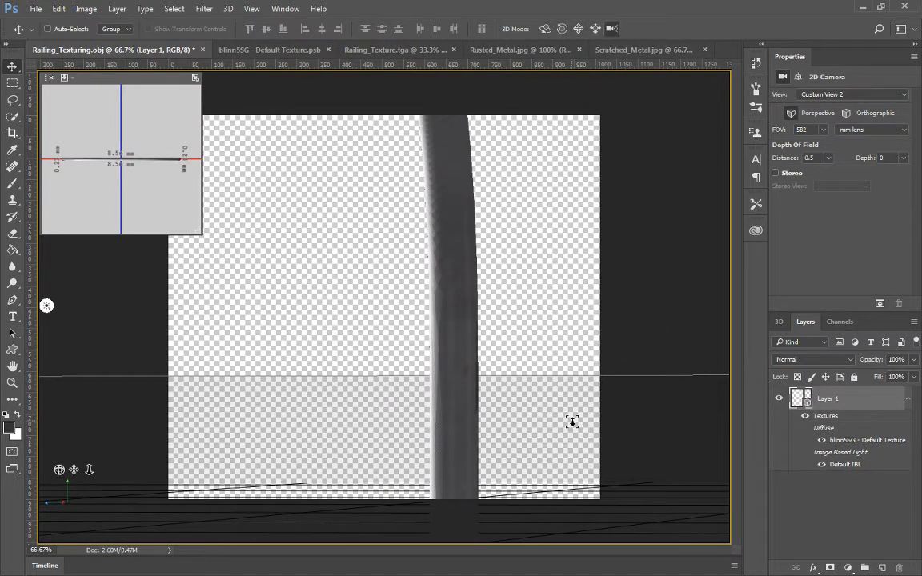
{"action": "left_click_drag", "start_coordinate": [570, 422], "coordinate": [552, 326]}
{"action": "left_click_drag", "start_coordinate": [552, 366], "coordinate": [533, 571]}
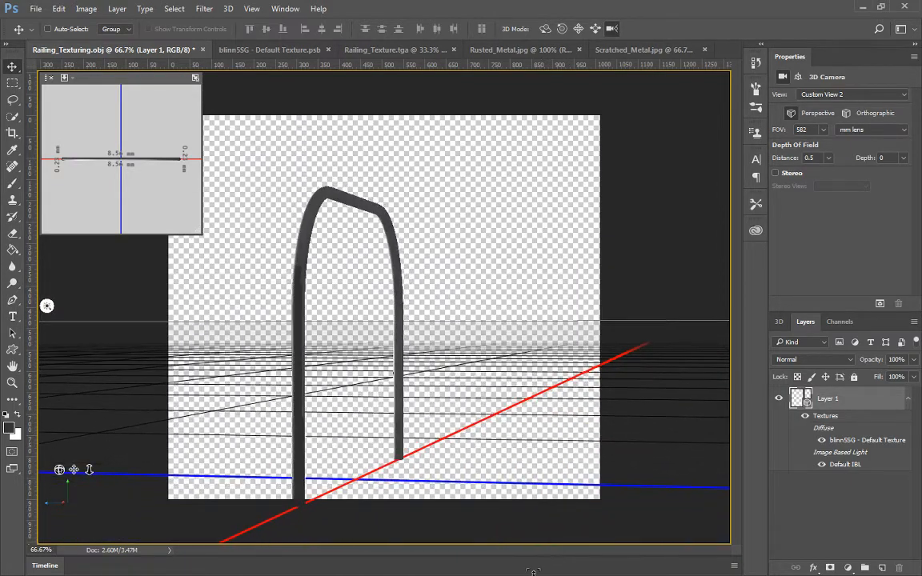
{"action": "left_click", "coordinate": [595, 29]}
{"action": "left_click_drag", "start_coordinate": [480, 334], "coordinate": [546, 234]}
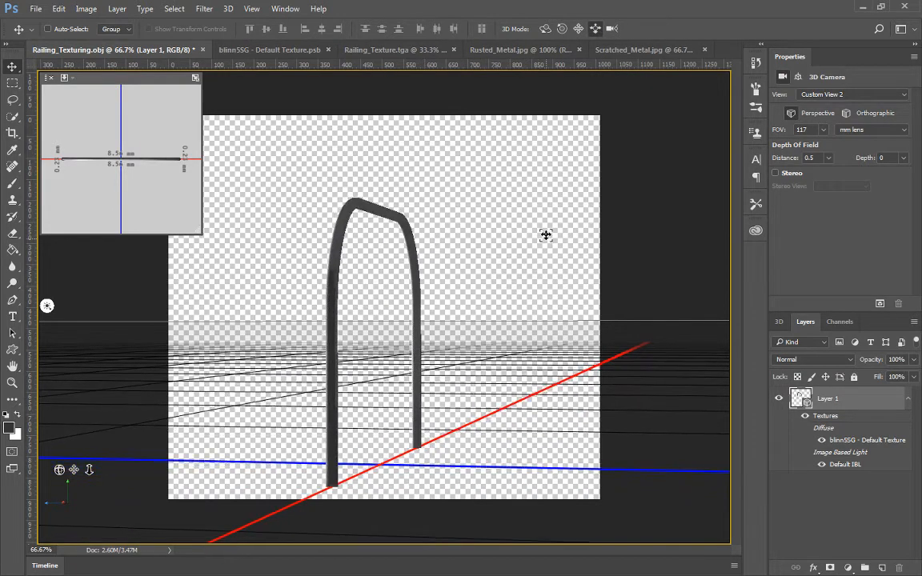
{"action": "left_click_drag", "start_coordinate": [438, 311], "coordinate": [540, 234]}
{"action": "key", "text": "ctrl+v"}
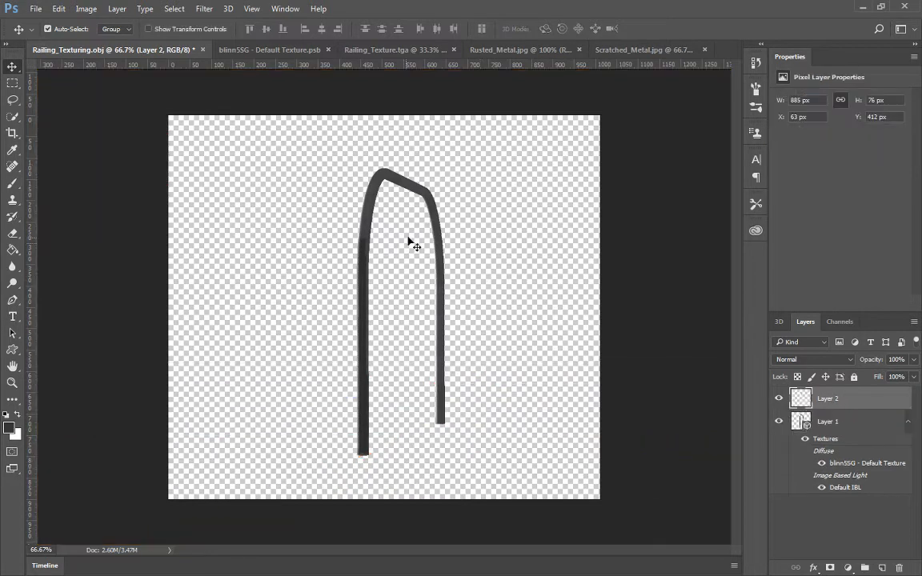
{"action": "key", "text": "ctrl+t"}
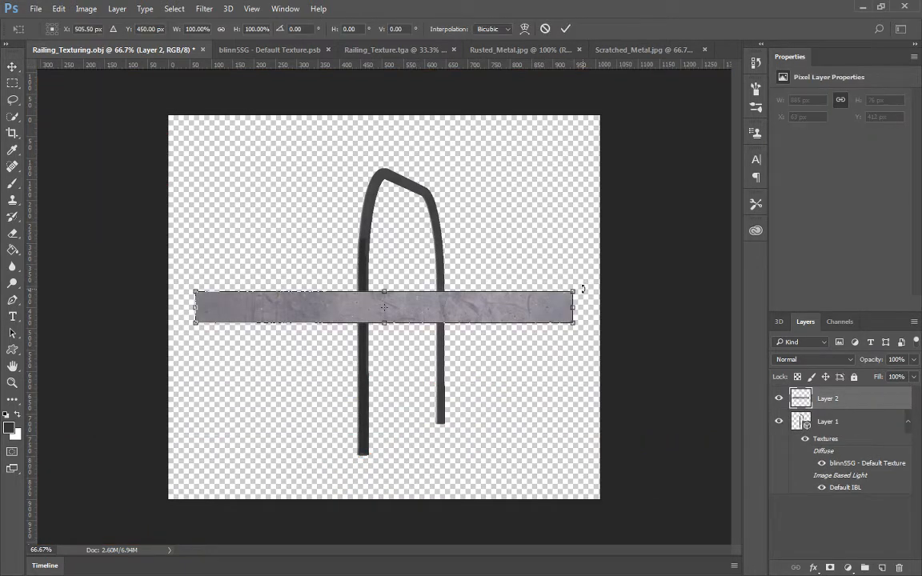
{"action": "left_click_drag", "start_coordinate": [581, 284], "coordinate": [377, 230]}
{"action": "left_click_drag", "start_coordinate": [383, 286], "coordinate": [363, 397]}
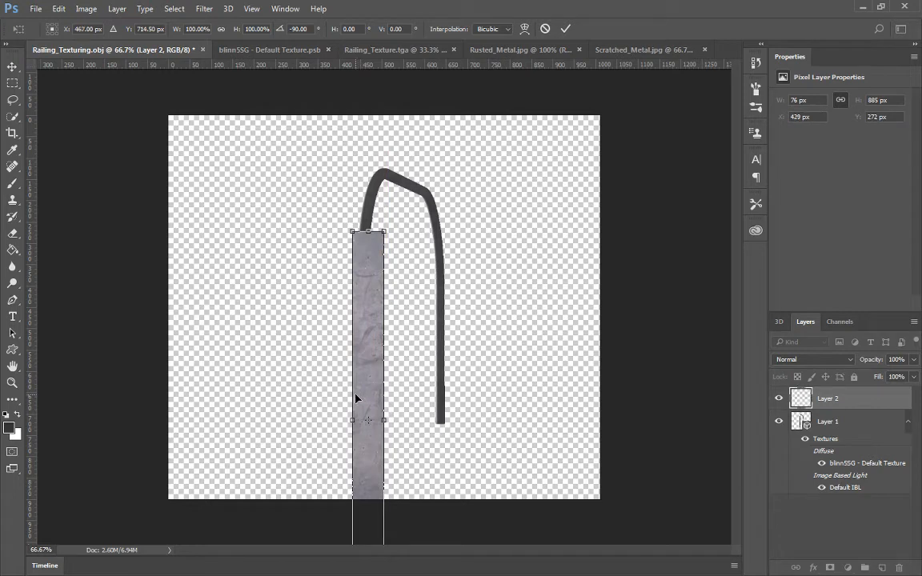
Nudge the strip to X 418 px, Y 271 px over the nearer leg and merge it down into the 3D railing layer
{"action": "key", "text": "Left"}
{"action": "key", "text": "Left"}
{"action": "key", "text": "Left"}
{"action": "key", "text": "Left"}
{"action": "key", "text": "Left"}
{"action": "key", "text": "Left"}
{"action": "key", "text": "Left"}
{"action": "key", "text": "Left"}
{"action": "key", "text": "Left"}
{"action": "key", "text": "Left"}
{"action": "key", "text": "Left"}
{"action": "key", "text": "Left"}
{"action": "key", "text": "Up"}
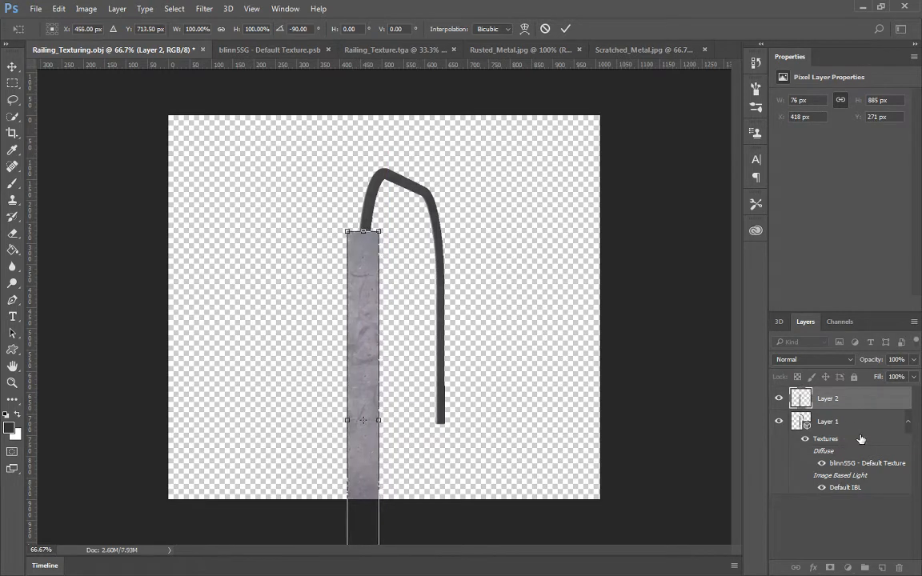
{"action": "key", "text": "Return"}
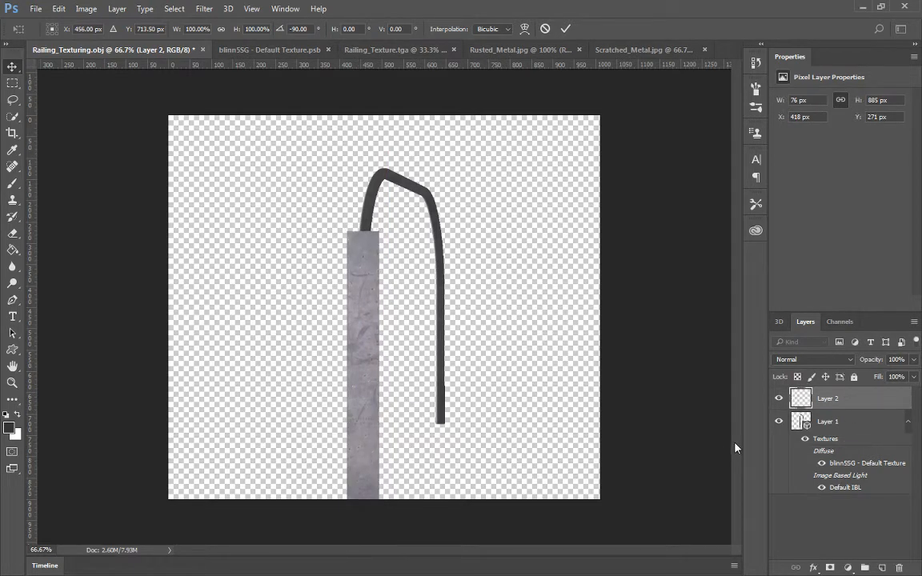
{"action": "right_click", "coordinate": [832, 401]}
{"action": "left_click", "coordinate": [640, 462]}
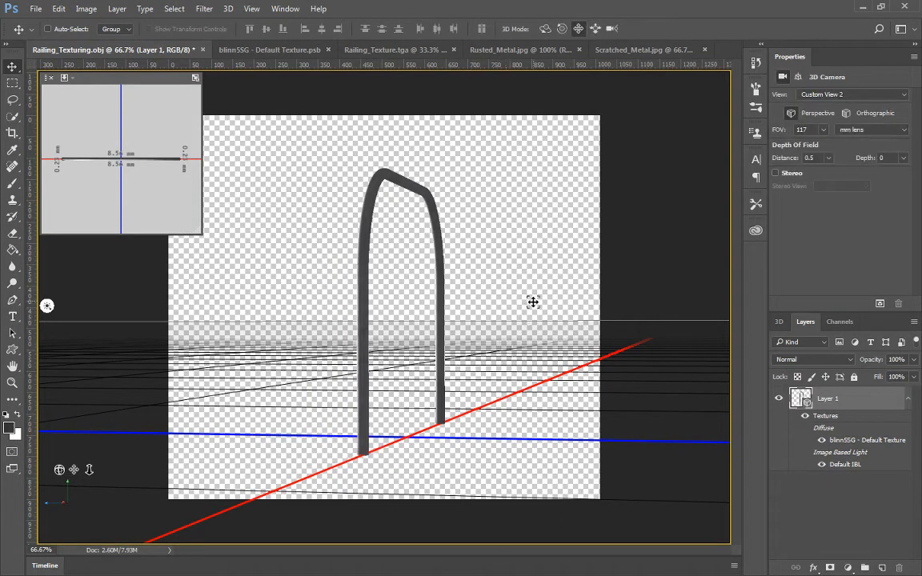
Roll and orbit the 3D camera to examine the opposite side of the railing
{"action": "left_click", "coordinate": [561, 29]}
{"action": "left_click_drag", "start_coordinate": [431, 212], "coordinate": [538, 237]}
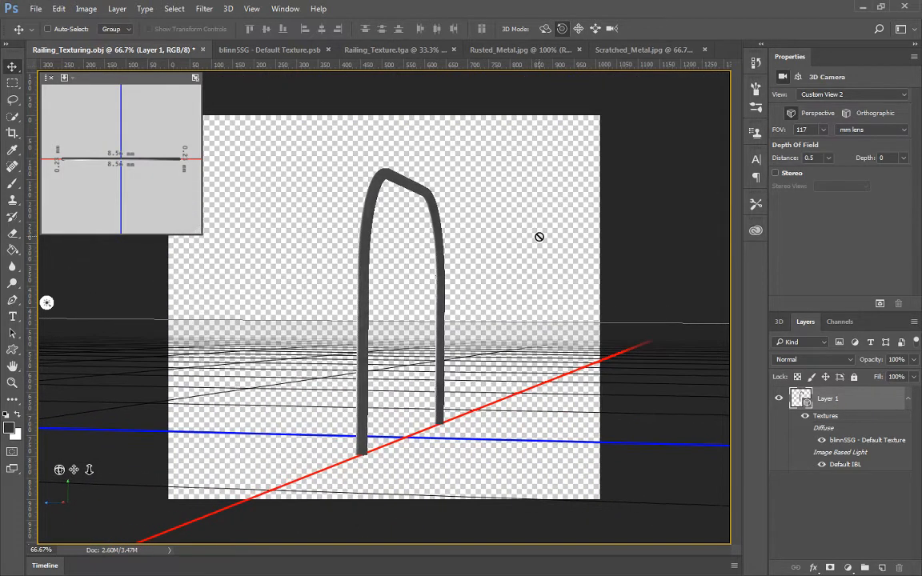
{"action": "left_click", "coordinate": [545, 29]}
{"action": "left_click_drag", "start_coordinate": [488, 219], "coordinate": [324, 252]}
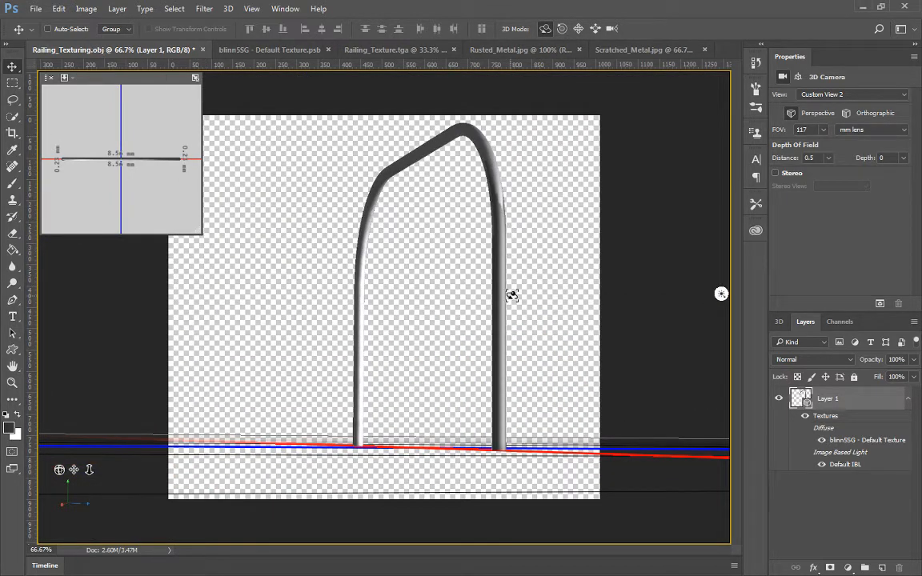
Paste the metal strip, rotate it vertical, place it at X 754 px, Y 151 px over the thicker leg, and merge it into the 3D layer
{"action": "key", "text": "ctrl+v"}
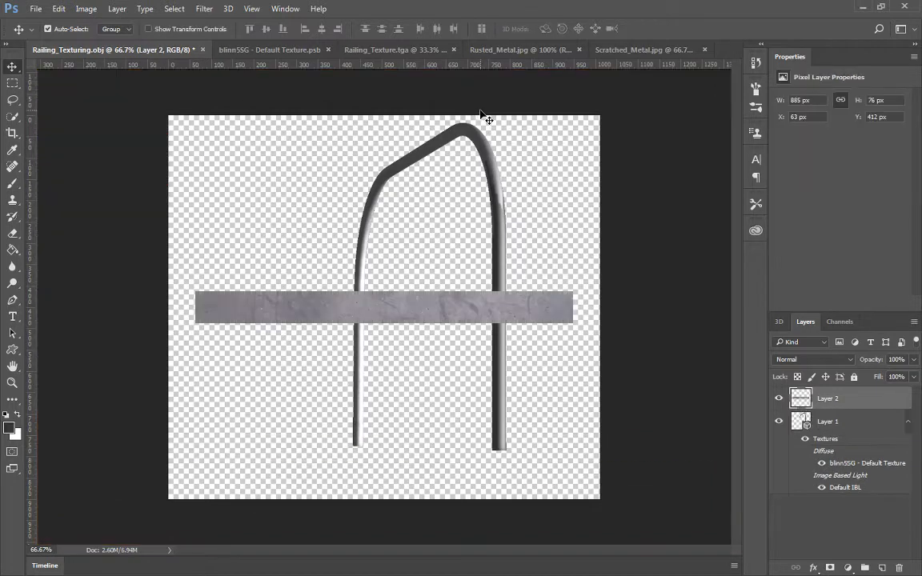
{"action": "key", "text": "ctrl+t"}
{"action": "left_click_drag", "start_coordinate": [588, 281], "coordinate": [397, 428]}
{"action": "left_click_drag", "start_coordinate": [393, 221], "coordinate": [514, 292]}
{"action": "key", "text": "Return"}
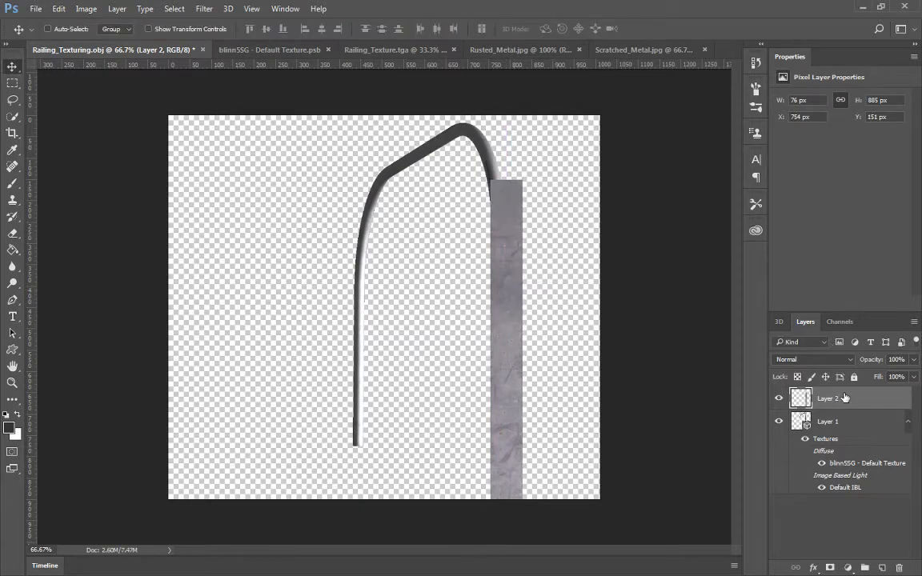
{"action": "right_click", "coordinate": [841, 397]}
{"action": "left_click", "coordinate": [610, 465]}
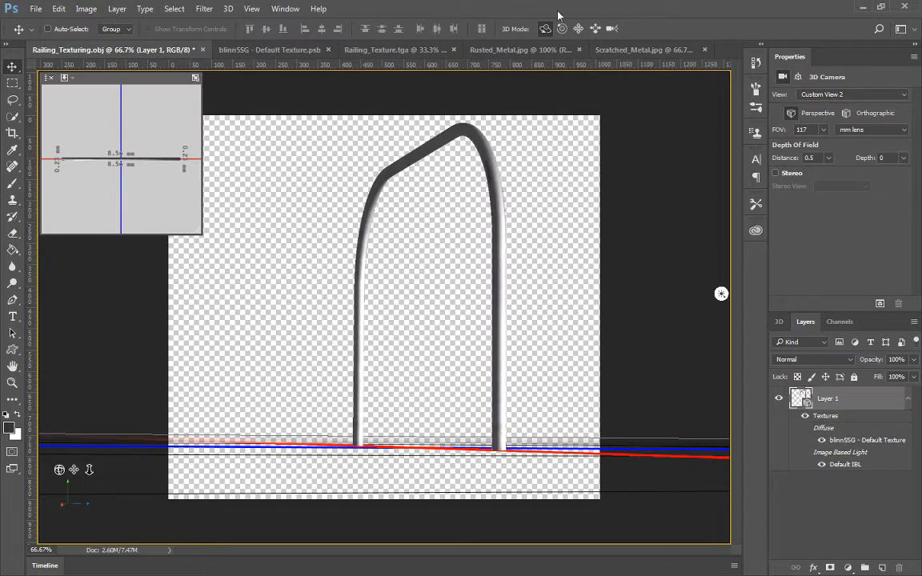
Examine the lower part of the diagonal strip at 500% in the blinn5SG diffuse texture document
{"action": "left_click", "coordinate": [215, 49]}
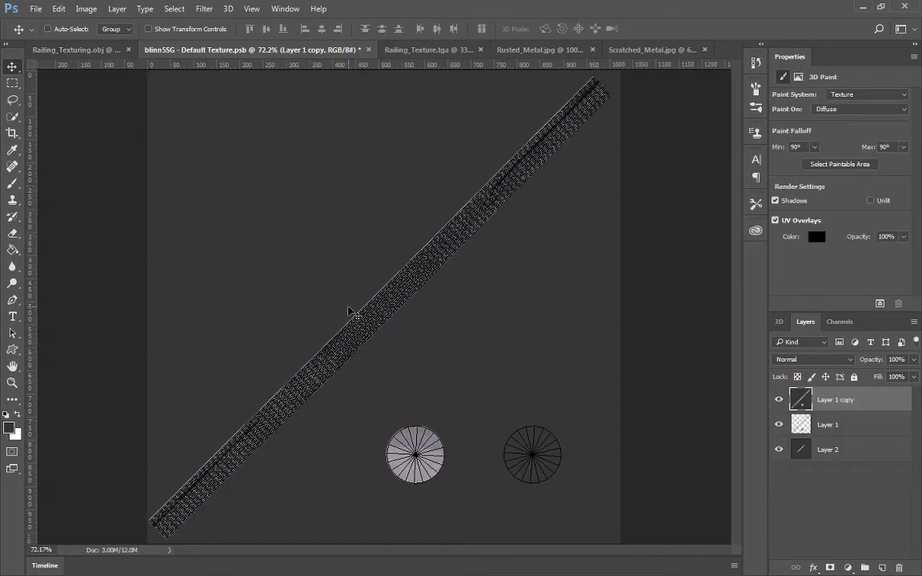
{"action": "key", "text": "ctrl"}
{"action": "key", "text": "ctrl+plus"}
{"action": "key", "text": "ctrl+plus"}
{"action": "key", "text": "ctrl+plus"}
{"action": "key", "text": "ctrl+plus"}
{"action": "key", "text": "ctrl+plus"}
{"action": "left_click_drag", "start_coordinate": [160, 454], "coordinate": [429, 186]}
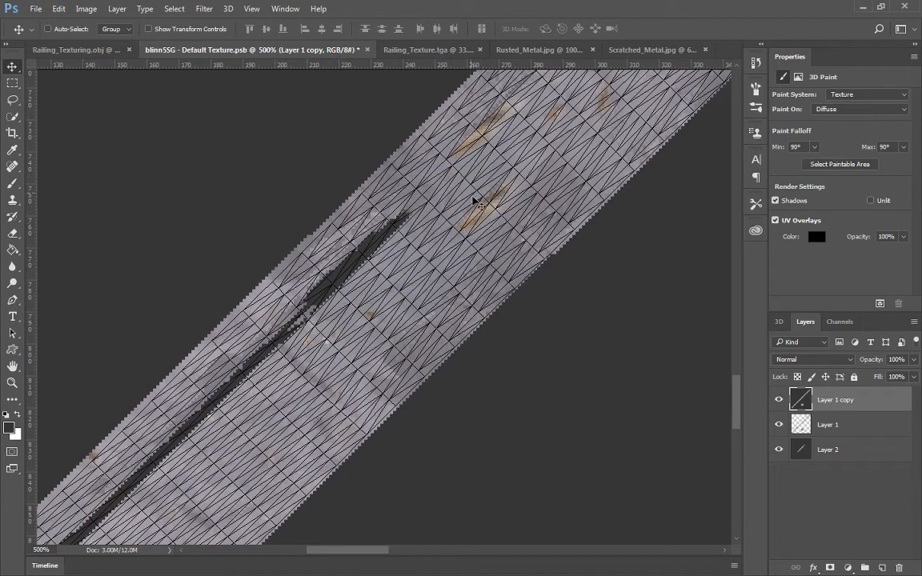
{"action": "left_click", "coordinate": [286, 9]}
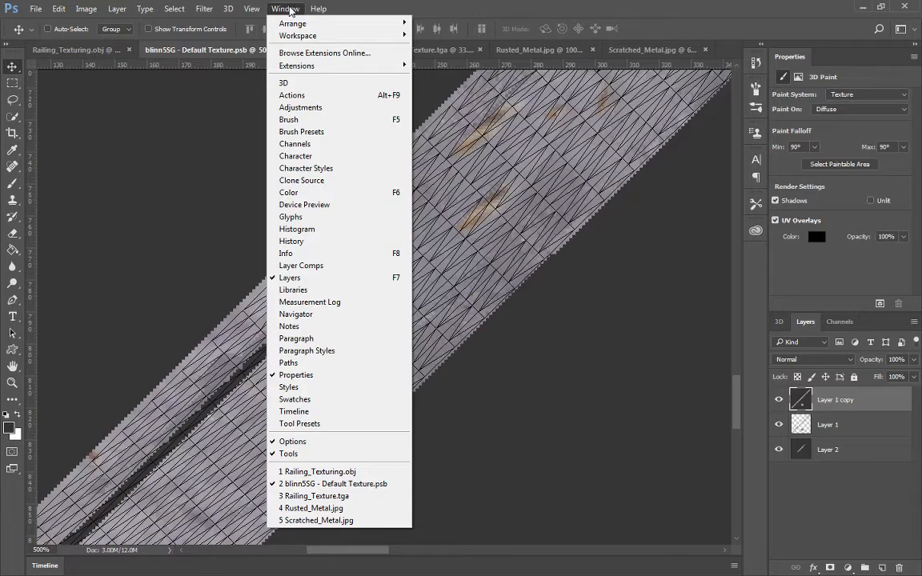
{"action": "mouse_move", "coordinate": [242, 11]}
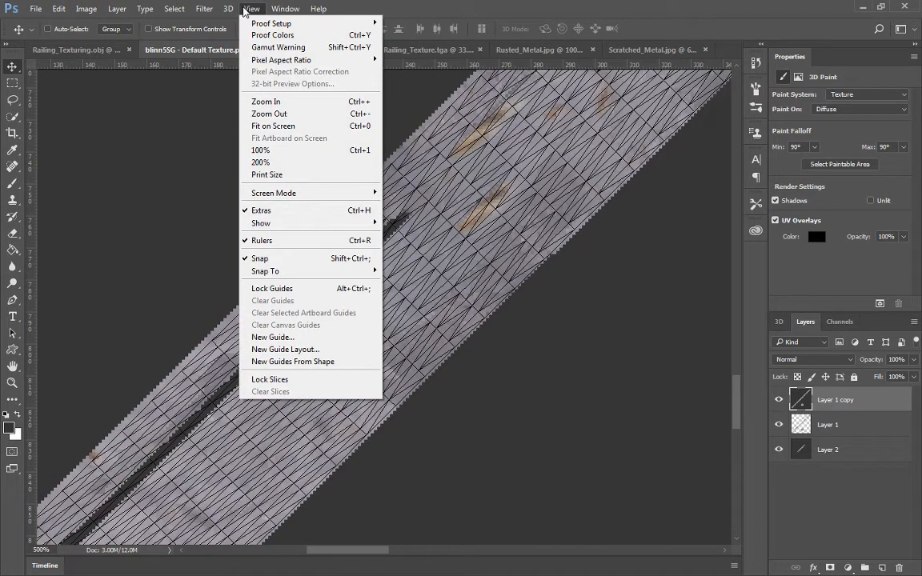
{"action": "left_click", "coordinate": [250, 9]}
{"action": "left_click", "coordinate": [282, 10]}
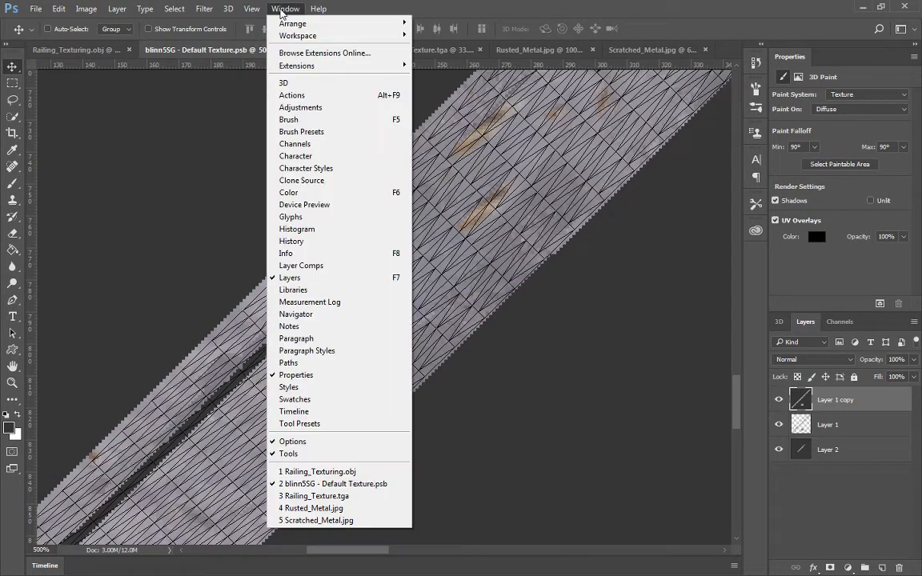
{"action": "mouse_move", "coordinate": [228, 9]}
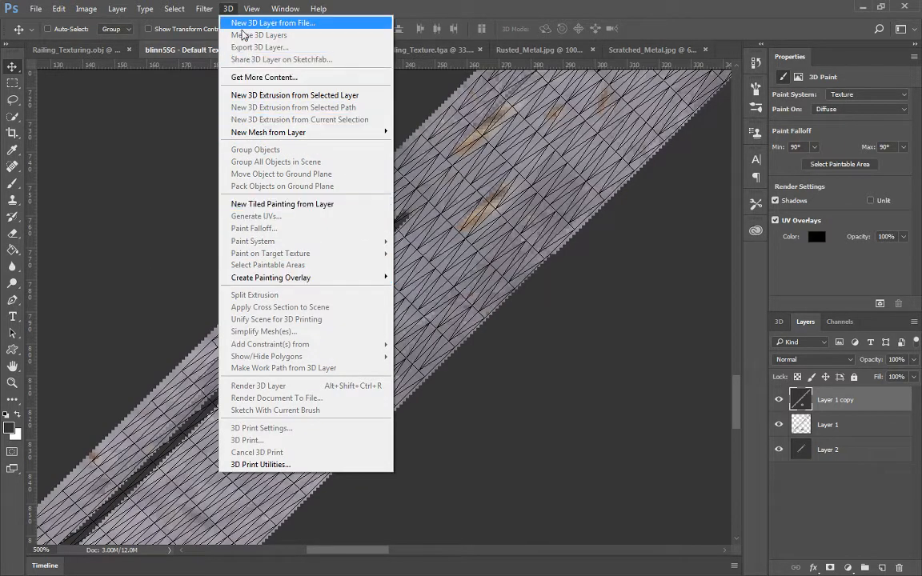
{"action": "left_click", "coordinate": [224, 10]}
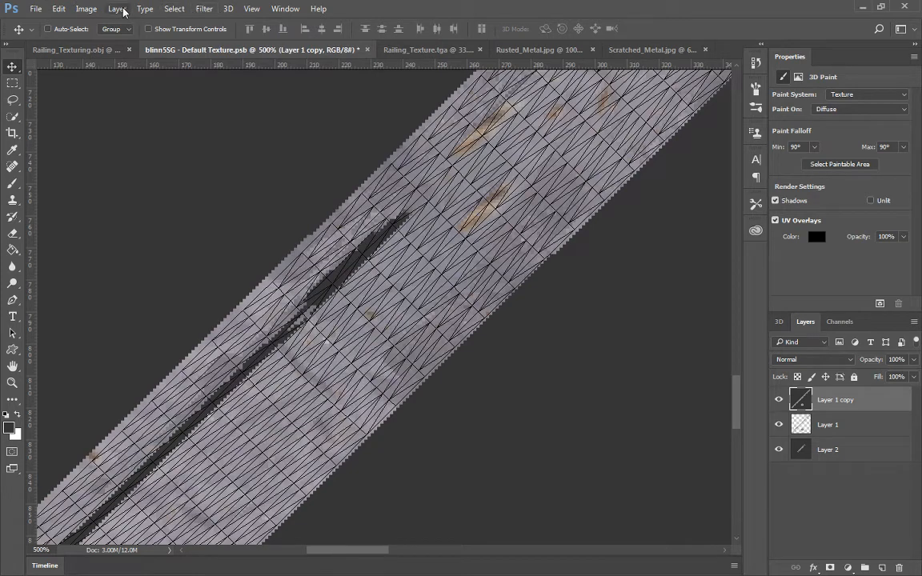
{"action": "left_click", "coordinate": [83, 10]}
{"action": "left_click", "coordinate": [83, 9]}
Heal the upper stretch of the dark gap in the strip's lower part with the content-aware Spot Healing Brush at size 16
{"action": "left_click", "coordinate": [13, 169]}
{"action": "mouse_move", "coordinate": [383, 201]}
{"action": "left_mouse_down"}
{"action": "mouse_move", "coordinate": [296, 256]}
{"action": "mouse_move", "coordinate": [250, 339]}
{"action": "left_mouse_up"}
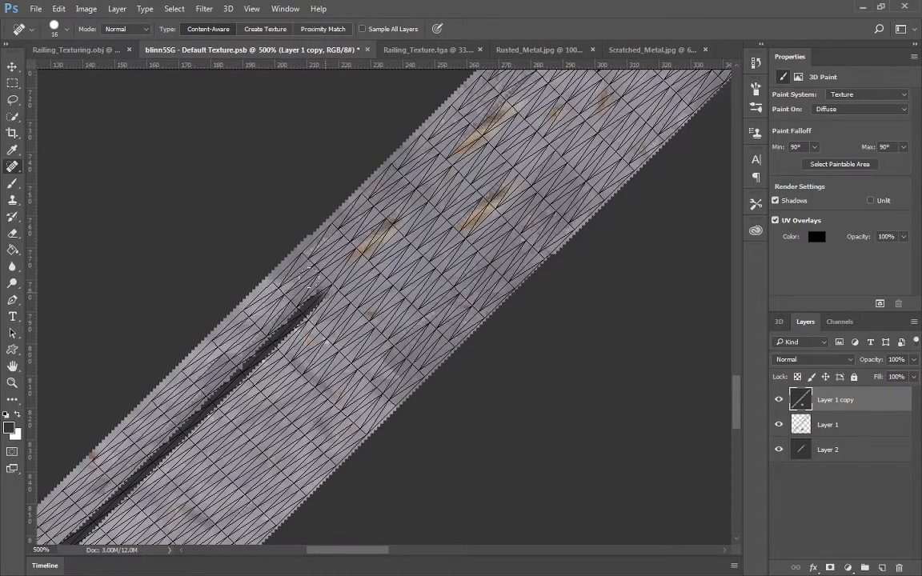
{"action": "left_click_drag", "start_coordinate": [328, 293], "coordinate": [234, 390]}
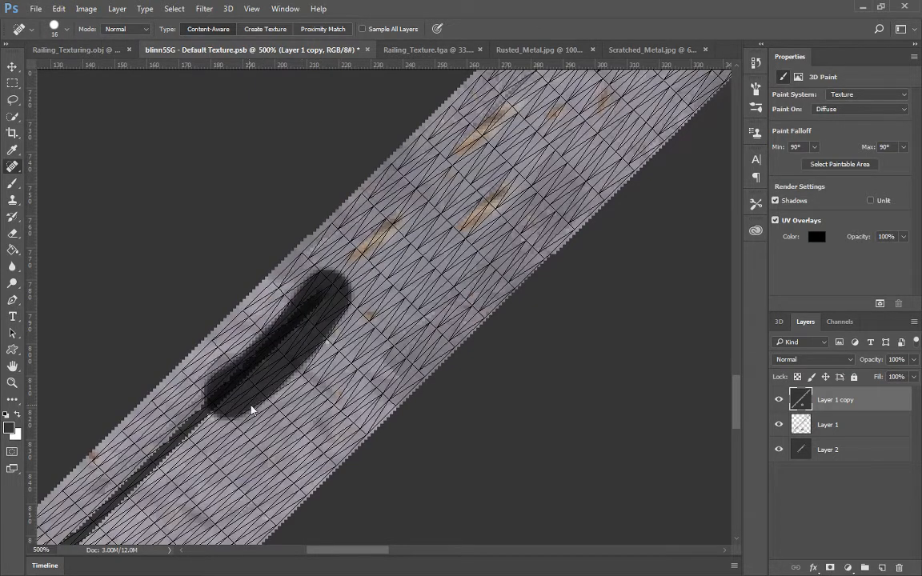
Continue healing the dark gap down the middle stretch of the strip's lower part with the Spot Healing Brush
{"action": "mouse_move", "coordinate": [155, 458]}
{"action": "left_mouse_down"}
{"action": "mouse_move", "coordinate": [276, 375]}
{"action": "mouse_move", "coordinate": [288, 336]}
{"action": "mouse_move", "coordinate": [448, 180]}
{"action": "mouse_move", "coordinate": [445, 227]}
{"action": "mouse_move", "coordinate": [350, 331]}
{"action": "left_mouse_up"}
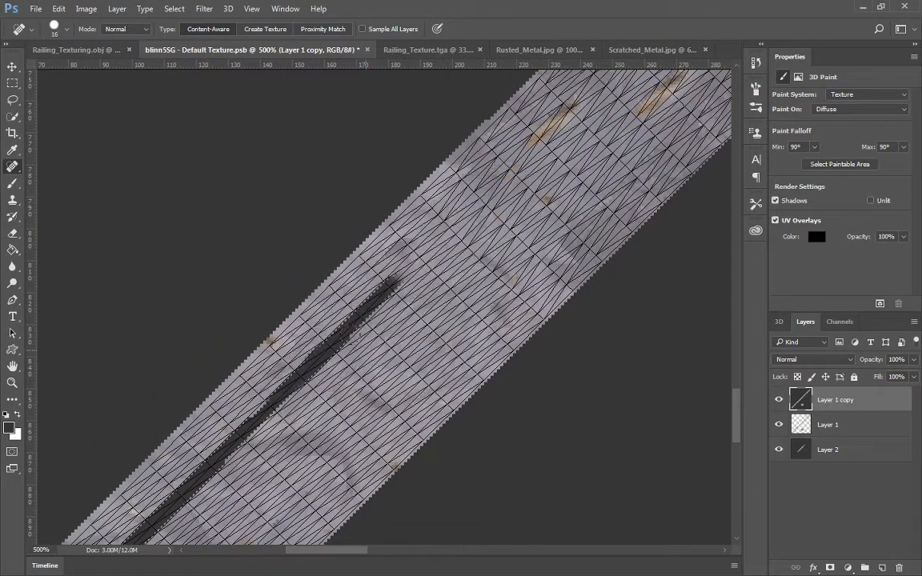
{"action": "mouse_move", "coordinate": [391, 281]}
{"action": "left_mouse_down"}
{"action": "mouse_move", "coordinate": [381, 278]}
{"action": "mouse_move", "coordinate": [362, 335]}
{"action": "left_mouse_up"}
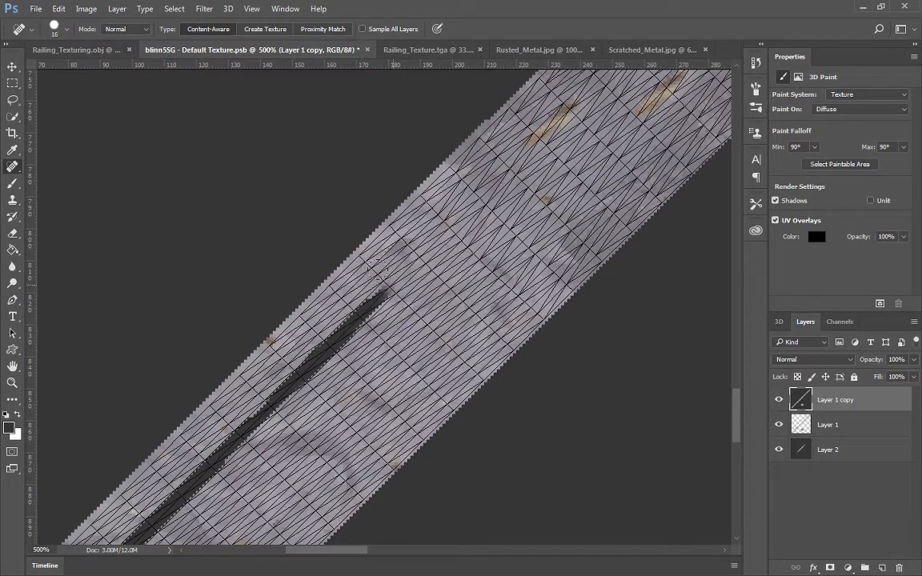
{"action": "left_click_drag", "start_coordinate": [389, 284], "coordinate": [304, 368]}
{"action": "left_click_drag", "start_coordinate": [264, 406], "coordinate": [303, 417]}
{"action": "left_click_drag", "start_coordinate": [296, 380], "coordinate": [369, 312]}
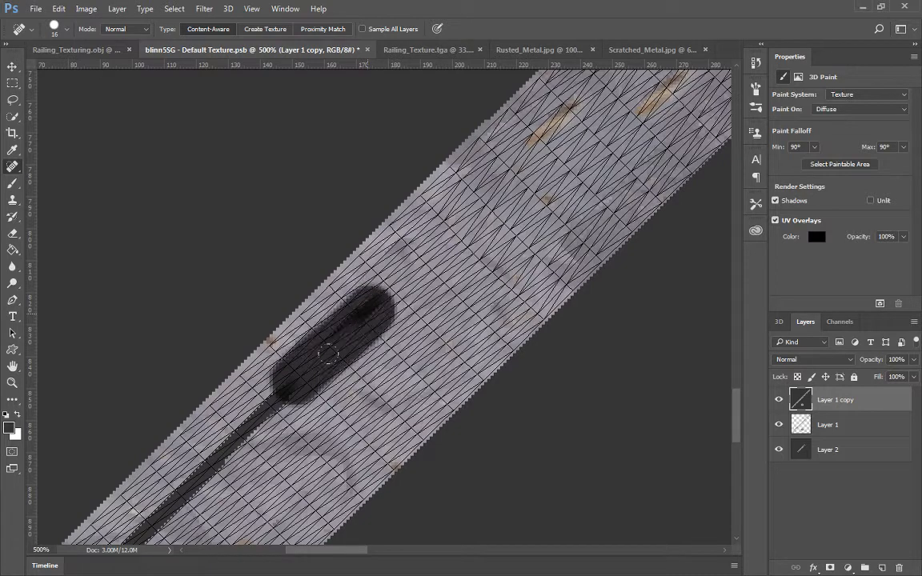
{"action": "mouse_move", "coordinate": [261, 386]}
{"action": "left_mouse_down"}
{"action": "mouse_move", "coordinate": [257, 342]}
{"action": "mouse_move", "coordinate": [241, 384]}
{"action": "left_mouse_up"}
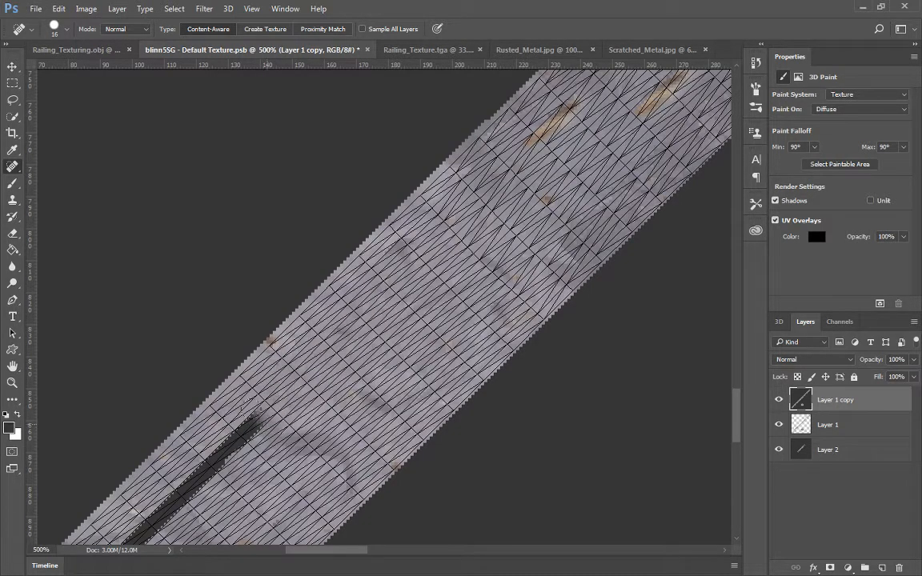
Heal the dark gap further toward the strip's lower end, retouching the stretch where dark dots remain
{"action": "mouse_move", "coordinate": [267, 424]}
{"action": "left_mouse_down"}
{"action": "mouse_move", "coordinate": [243, 446]}
{"action": "mouse_move", "coordinate": [292, 418]}
{"action": "mouse_move", "coordinate": [385, 304]}
{"action": "mouse_move", "coordinate": [346, 322]}
{"action": "mouse_move", "coordinate": [232, 421]}
{"action": "mouse_move", "coordinate": [164, 432]}
{"action": "mouse_move", "coordinate": [120, 472]}
{"action": "left_mouse_up"}
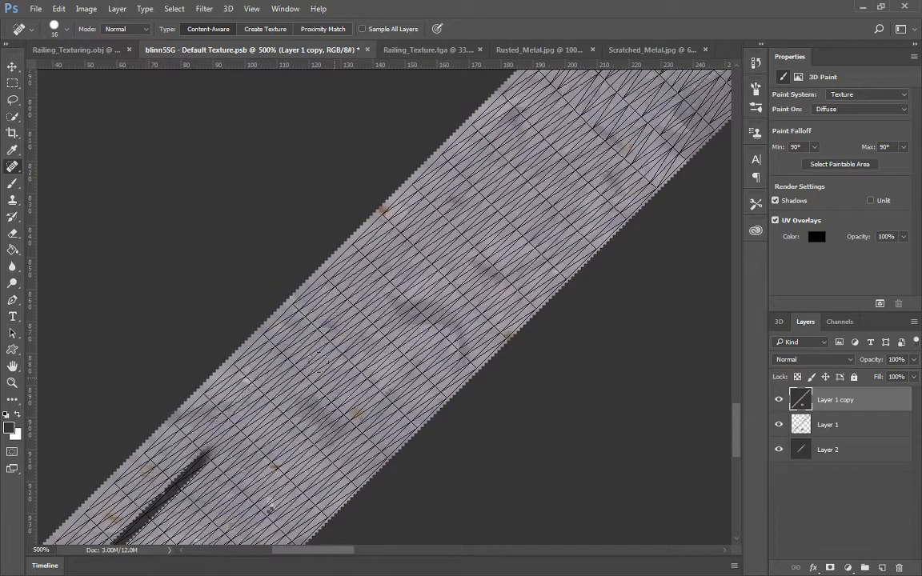
{"action": "mouse_move", "coordinate": [229, 443]}
{"action": "left_mouse_down"}
{"action": "mouse_move", "coordinate": [393, 265]}
{"action": "mouse_move", "coordinate": [240, 336]}
{"action": "mouse_move", "coordinate": [168, 412]}
{"action": "mouse_move", "coordinate": [190, 445]}
{"action": "left_mouse_up"}
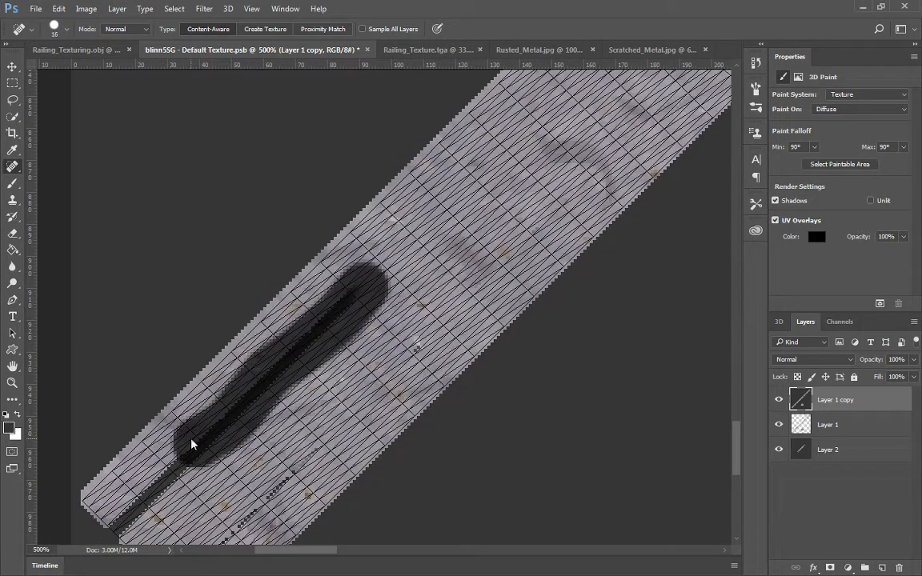
{"action": "mouse_move", "coordinate": [298, 370]}
{"action": "left_mouse_down"}
{"action": "mouse_move", "coordinate": [269, 384]}
{"action": "mouse_move", "coordinate": [280, 354]}
{"action": "mouse_move", "coordinate": [247, 398]}
{"action": "left_mouse_up"}
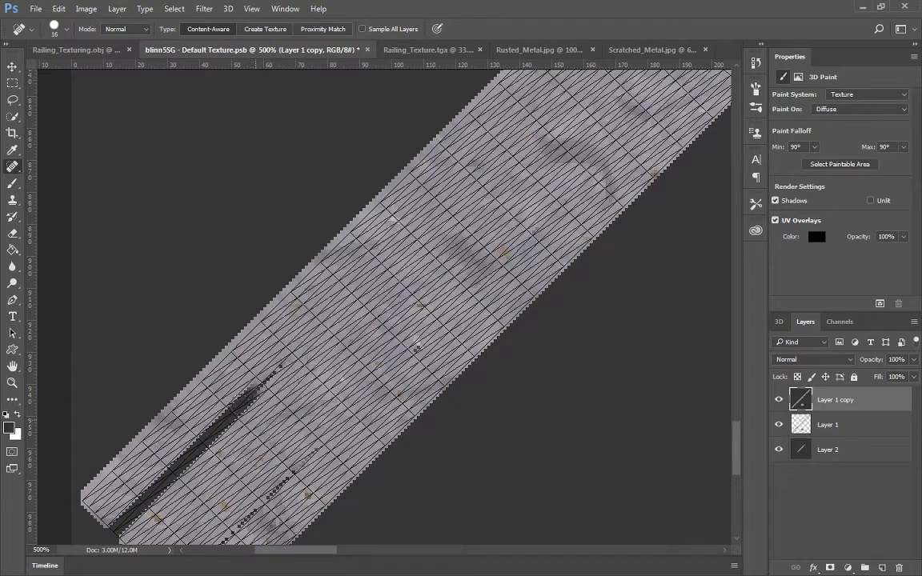
{"action": "left_click_drag", "start_coordinate": [281, 362], "coordinate": [245, 387]}
{"action": "left_click", "coordinate": [276, 371]}
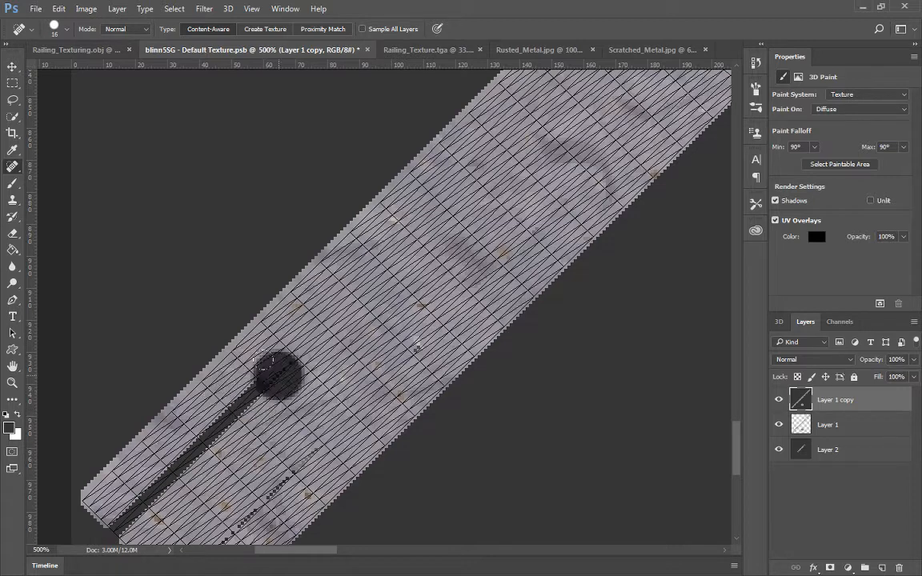
{"action": "left_click", "coordinate": [280, 370]}
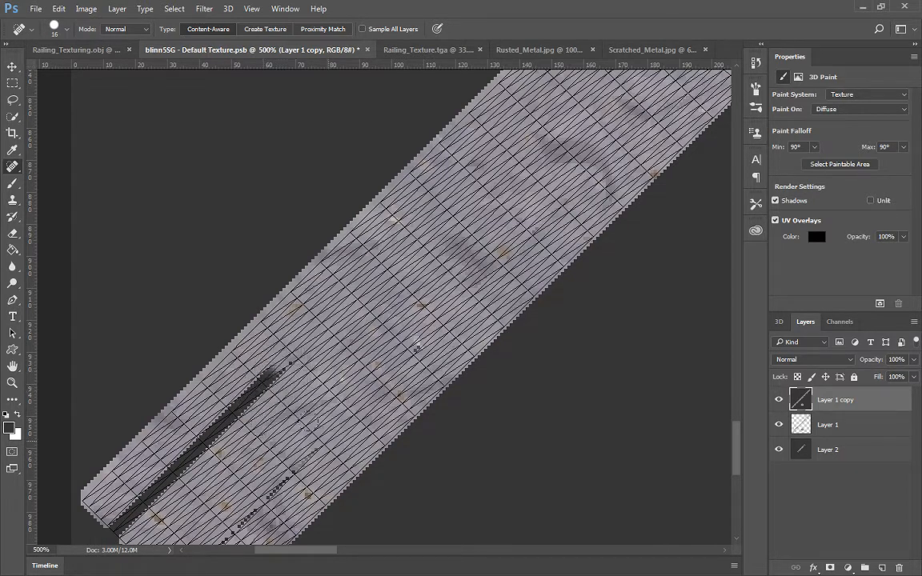
Heal the dotted dark line beside the gap and the last stretch of the gap at the strip's lower end
{"action": "left_click_drag", "start_coordinate": [314, 445], "coordinate": [220, 519]}
{"action": "left_click_drag", "start_coordinate": [300, 402], "coordinate": [344, 314]}
{"action": "left_click_drag", "start_coordinate": [301, 359], "coordinate": [250, 404]}
{"action": "mouse_move", "coordinate": [196, 344]}
{"action": "left_mouse_down"}
{"action": "mouse_move", "coordinate": [268, 240]}
{"action": "mouse_move", "coordinate": [344, 207]}
{"action": "left_mouse_up"}
{"action": "left_click_drag", "start_coordinate": [276, 316], "coordinate": [282, 313]}
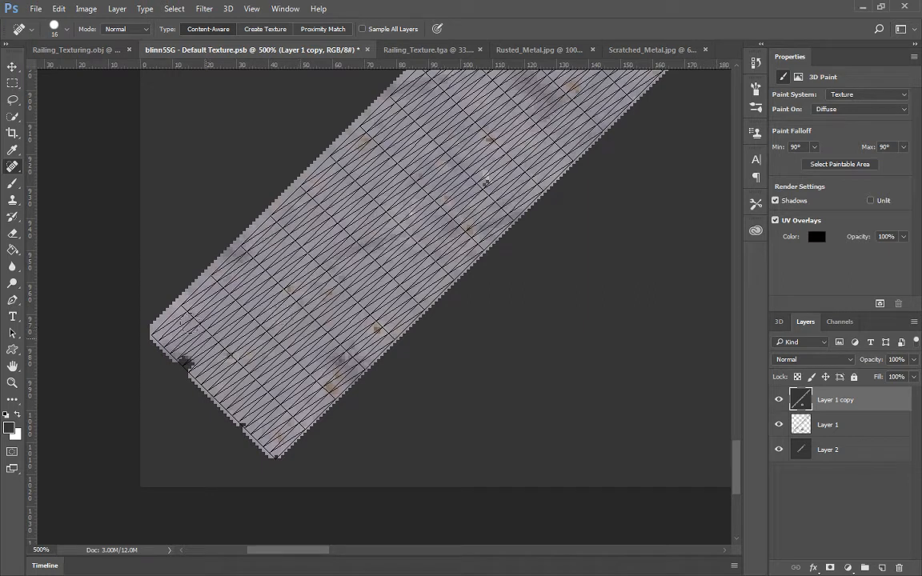
Heal the dark notches along the strip's lower end edge and the small dark speck farther up the strip
{"action": "left_click", "coordinate": [190, 360]}
{"action": "mouse_move", "coordinate": [168, 352]}
{"action": "left_mouse_down"}
{"action": "mouse_move", "coordinate": [212, 419]}
{"action": "mouse_move", "coordinate": [247, 435]}
{"action": "left_mouse_up"}
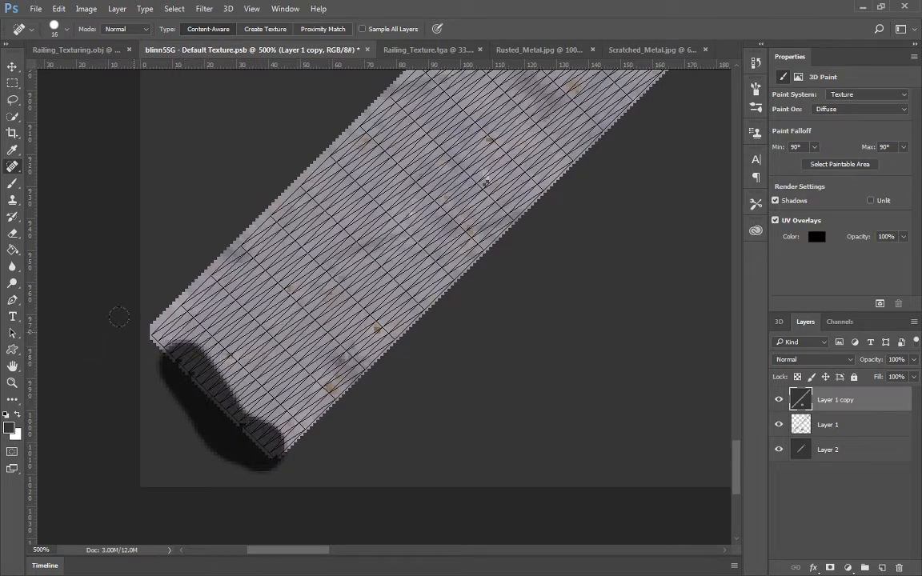
{"action": "left_click", "coordinate": [197, 364]}
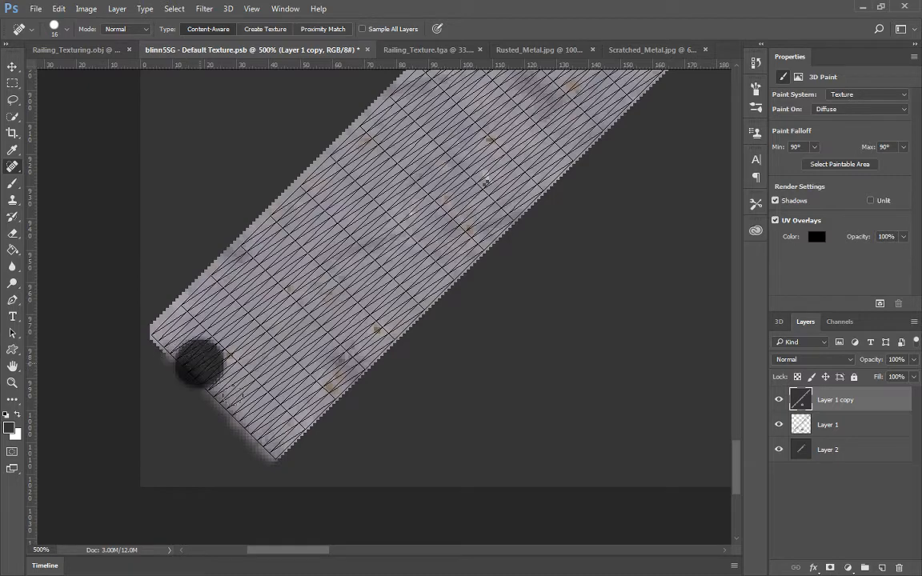
{"action": "left_click", "coordinate": [180, 362]}
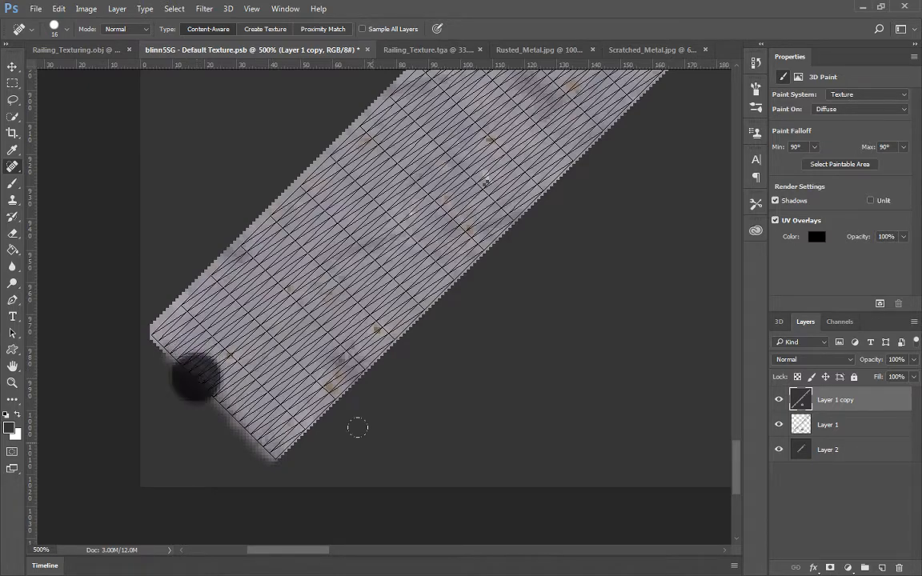
{"action": "left_click_drag", "start_coordinate": [626, 235], "coordinate": [483, 380]}
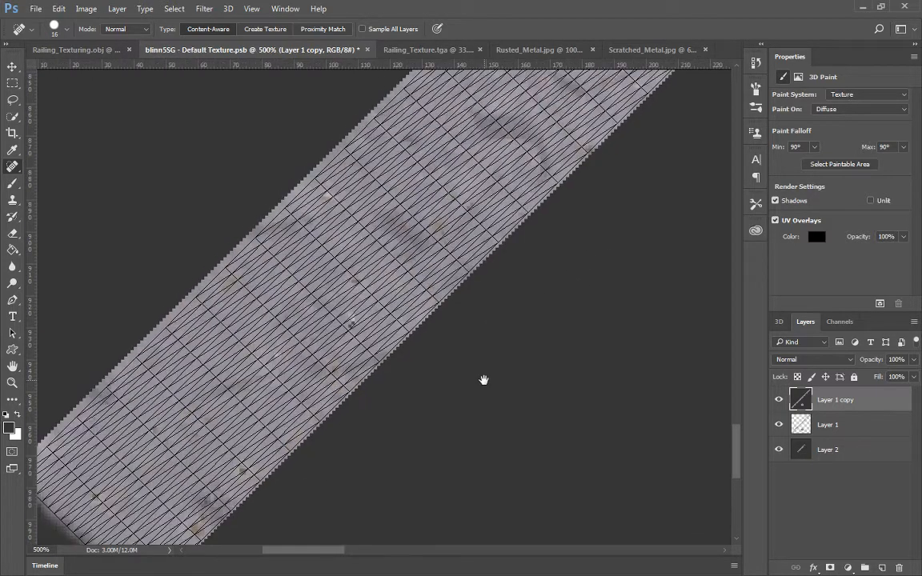
{"action": "left_click", "coordinate": [350, 317]}
Heal the dark specks and the two short dark gaps in the upper part of the diagonal strip
{"action": "left_click_drag", "start_coordinate": [510, 289], "coordinate": [247, 516]}
{"action": "left_click_drag", "start_coordinate": [616, 100], "coordinate": [397, 391]}
{"action": "left_click_drag", "start_coordinate": [521, 234], "coordinate": [336, 434]}
{"action": "left_click", "coordinate": [320, 293]}
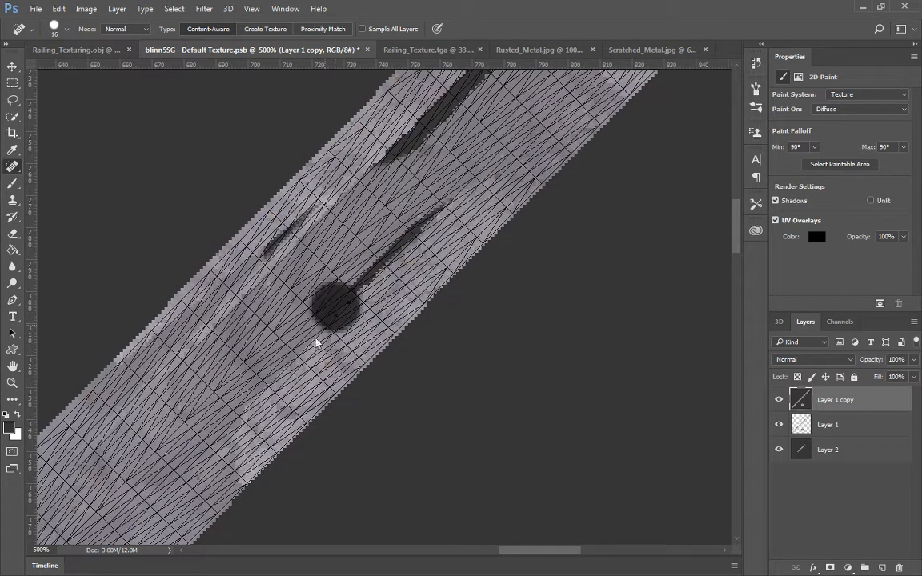
{"action": "left_click_drag", "start_coordinate": [244, 404], "coordinate": [318, 337]}
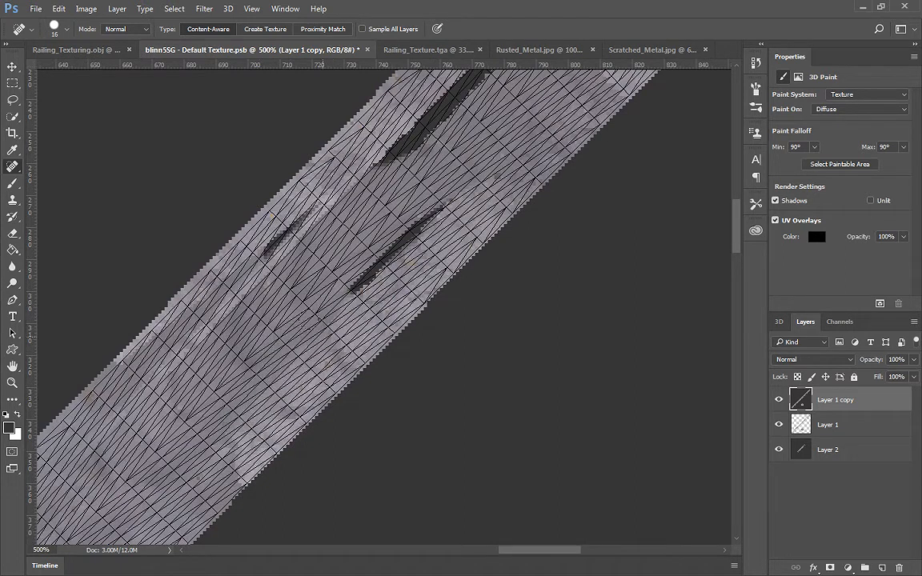
{"action": "left_click_drag", "start_coordinate": [340, 295], "coordinate": [471, 174]}
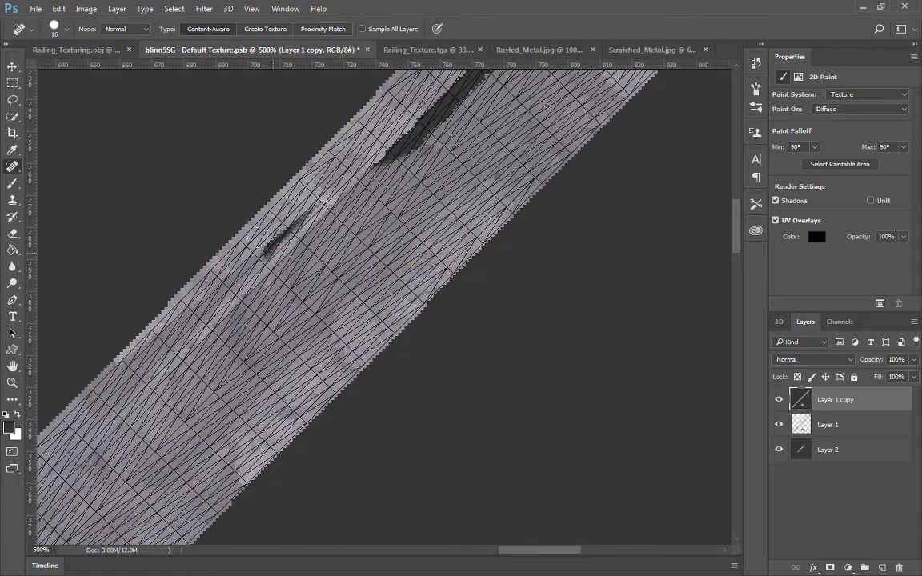
{"action": "mouse_move", "coordinate": [236, 240]}
{"action": "left_mouse_down"}
{"action": "mouse_move", "coordinate": [275, 250]}
{"action": "mouse_move", "coordinate": [324, 165]}
{"action": "left_mouse_up"}
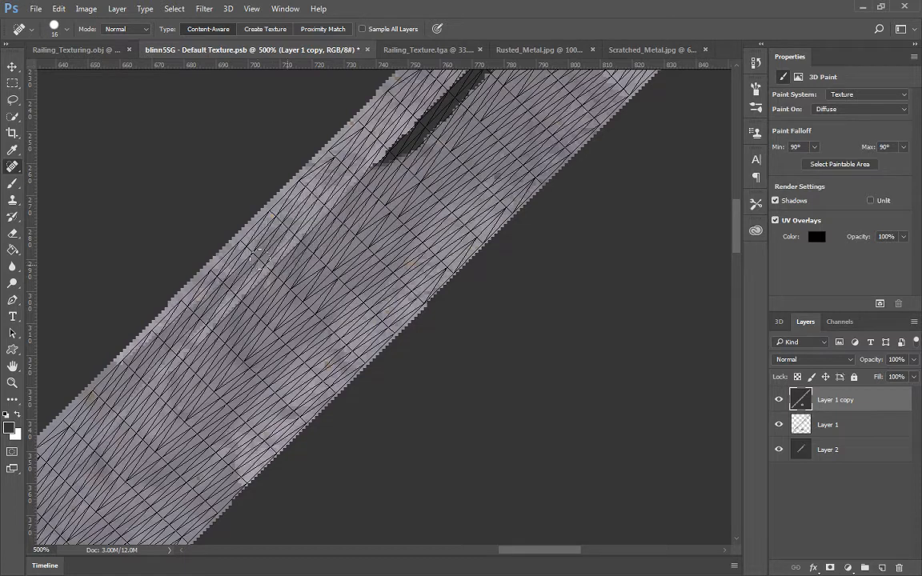
Retouch the light streak in the upper part of the strip and the area below the long dark gap with the Spot Healing Brush
{"action": "left_click_drag", "start_coordinate": [257, 257], "coordinate": [192, 350]}
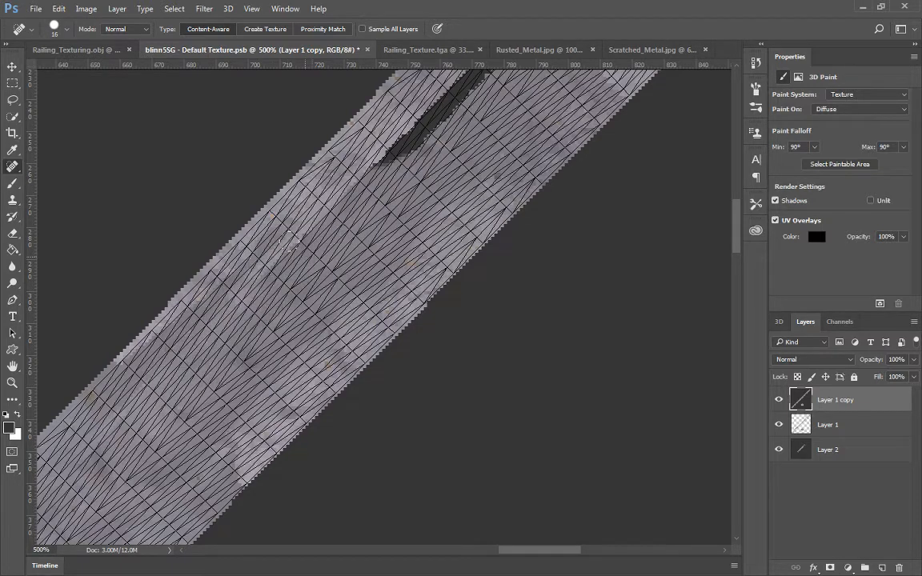
{"action": "left_click_drag", "start_coordinate": [281, 264], "coordinate": [225, 288]}
{"action": "left_click_drag", "start_coordinate": [274, 227], "coordinate": [376, 128]}
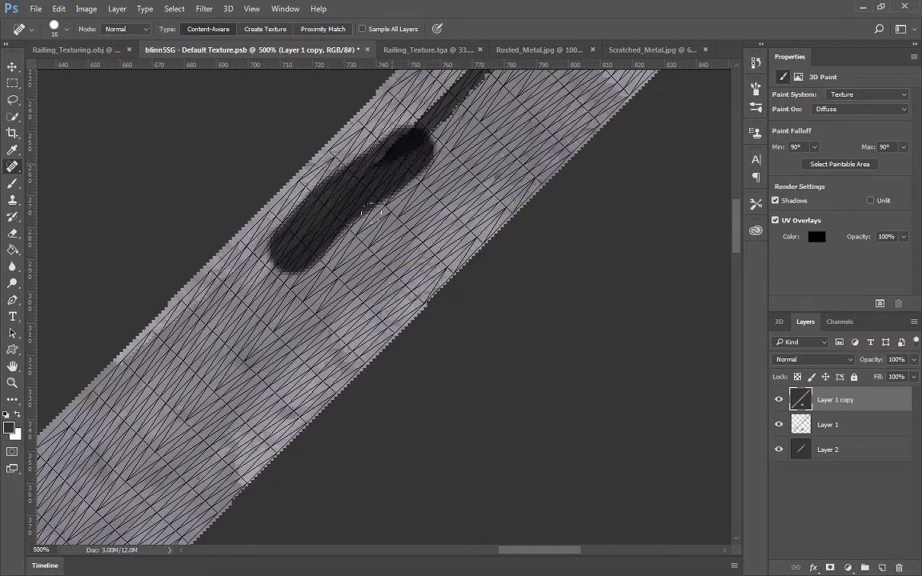
{"action": "left_click_drag", "start_coordinate": [255, 258], "coordinate": [231, 272]}
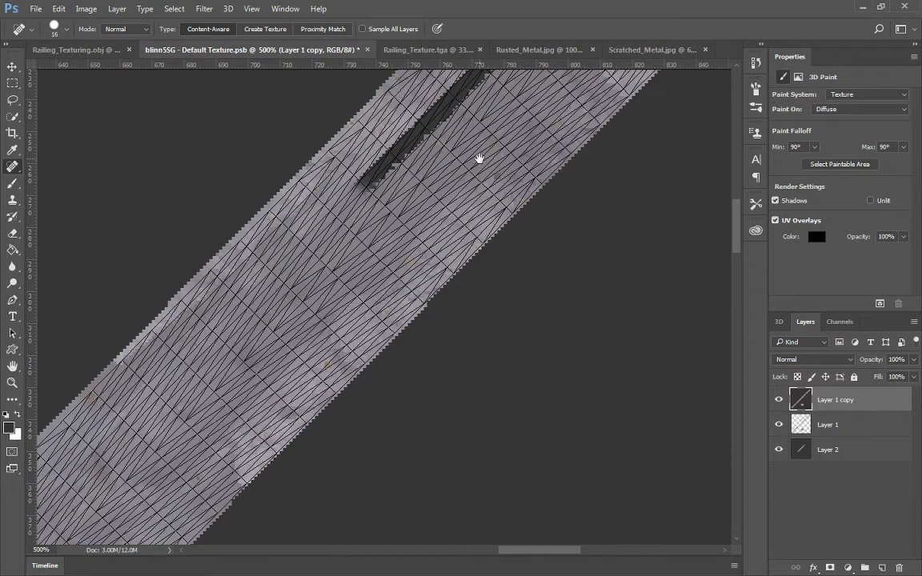
Heal the lower end of the long dark gap and the area beside it on the diagonal strip
{"action": "mouse_move", "coordinate": [369, 222]}
{"action": "left_mouse_down"}
{"action": "mouse_move", "coordinate": [354, 302]}
{"action": "mouse_move", "coordinate": [274, 318]}
{"action": "left_mouse_up"}
{"action": "mouse_move", "coordinate": [210, 344]}
{"action": "left_mouse_down"}
{"action": "mouse_move", "coordinate": [384, 168]}
{"action": "mouse_move", "coordinate": [408, 170]}
{"action": "mouse_move", "coordinate": [469, 84]}
{"action": "mouse_move", "coordinate": [297, 230]}
{"action": "mouse_move", "coordinate": [330, 228]}
{"action": "mouse_move", "coordinate": [362, 178]}
{"action": "mouse_move", "coordinate": [436, 116]}
{"action": "left_mouse_up"}
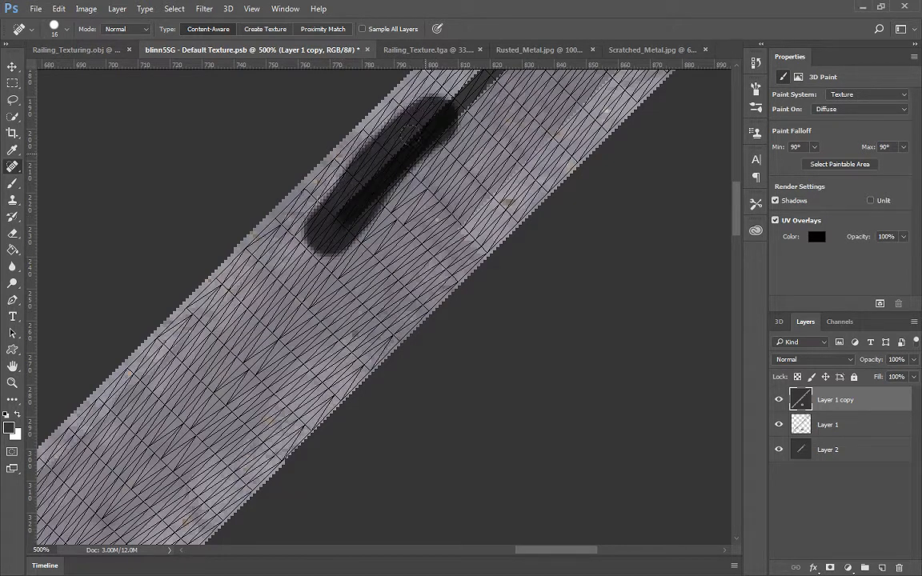
{"action": "mouse_move", "coordinate": [362, 165]}
{"action": "left_mouse_down"}
{"action": "mouse_move", "coordinate": [387, 164]}
{"action": "mouse_move", "coordinate": [420, 96]}
{"action": "left_mouse_up"}
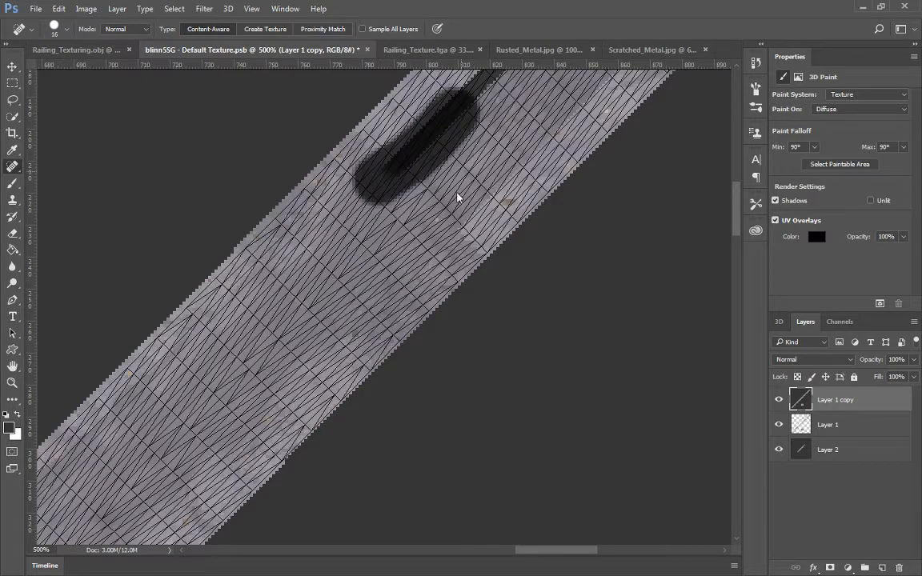
{"action": "mouse_move", "coordinate": [451, 225]}
{"action": "left_mouse_down"}
{"action": "mouse_move", "coordinate": [507, 138]}
{"action": "mouse_move", "coordinate": [558, 110]}
{"action": "left_mouse_up"}
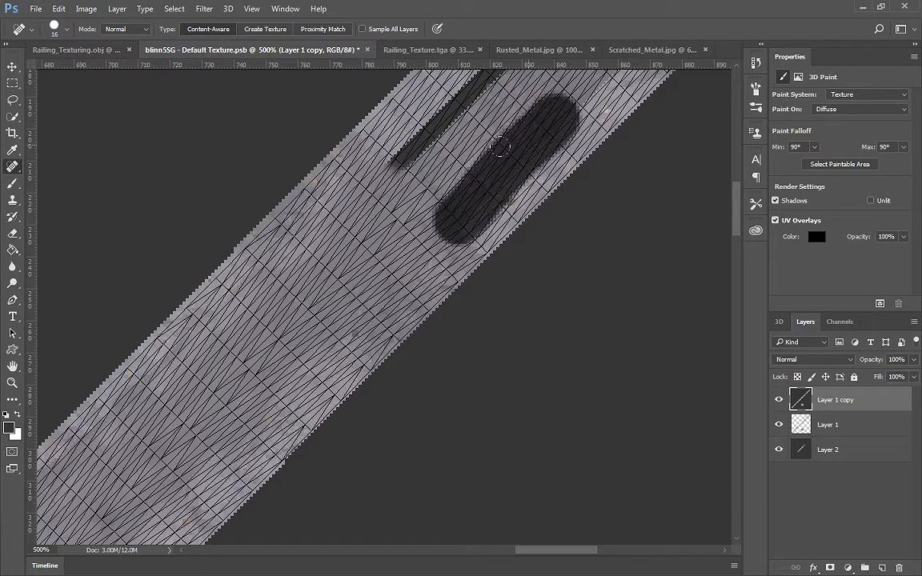
{"action": "left_click", "coordinate": [498, 193]}
Heal the middle stretch of the long dark gap, working up toward the strip's upper end
{"action": "mouse_move", "coordinate": [482, 134]}
{"action": "left_mouse_down"}
{"action": "mouse_move", "coordinate": [436, 235]}
{"action": "mouse_move", "coordinate": [383, 310]}
{"action": "left_mouse_up"}
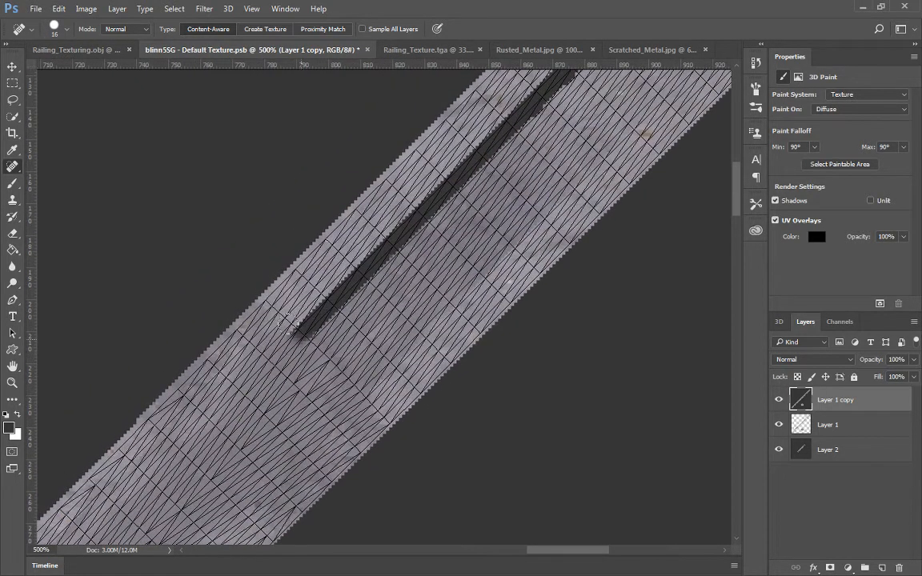
{"action": "mouse_move", "coordinate": [285, 322]}
{"action": "left_mouse_down"}
{"action": "mouse_move", "coordinate": [308, 314]}
{"action": "mouse_move", "coordinate": [520, 104]}
{"action": "mouse_move", "coordinate": [556, 88]}
{"action": "left_mouse_up"}
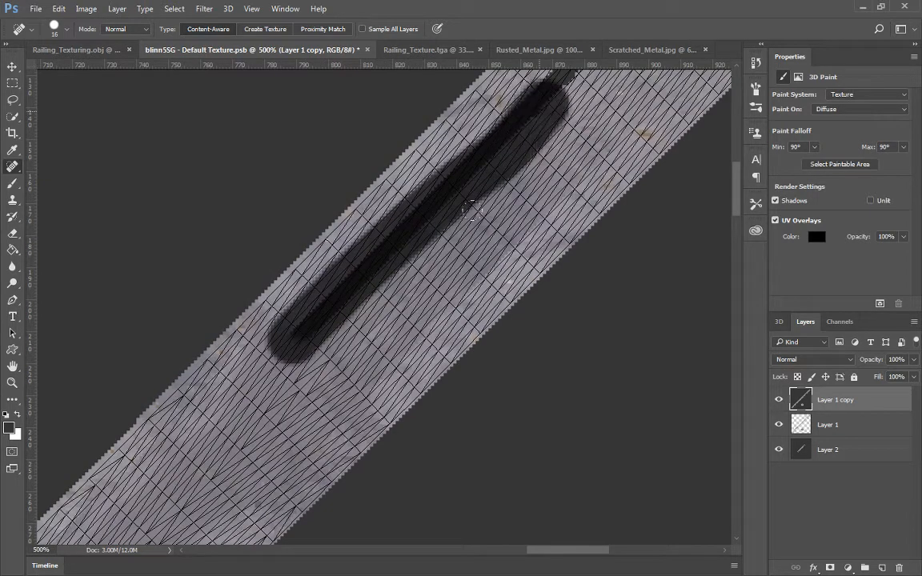
{"action": "mouse_move", "coordinate": [504, 195]}
{"action": "left_mouse_down"}
{"action": "mouse_move", "coordinate": [435, 294]}
{"action": "mouse_move", "coordinate": [378, 346]}
{"action": "mouse_move", "coordinate": [288, 334]}
{"action": "mouse_move", "coordinate": [350, 254]}
{"action": "mouse_move", "coordinate": [436, 172]}
{"action": "mouse_move", "coordinate": [532, 106]}
{"action": "left_mouse_up"}
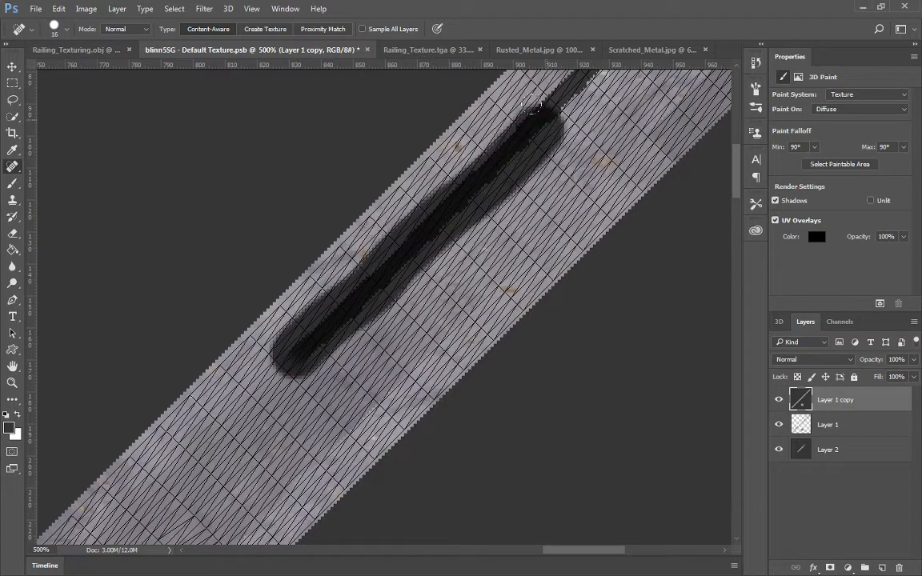
Heal the last stretch of the dark gap up to the strip's upper end and touch up the texture around it
{"action": "left_click_drag", "start_coordinate": [553, 201], "coordinate": [437, 378]}
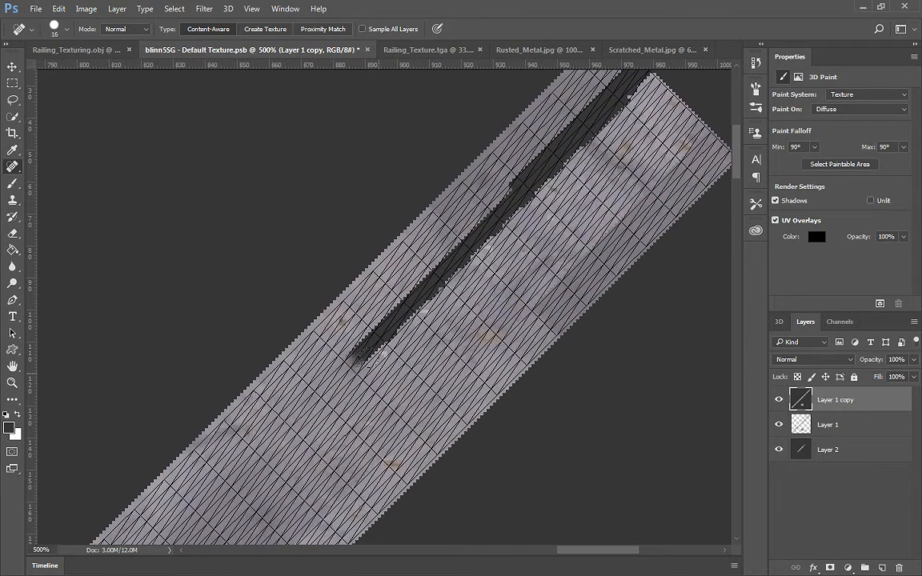
{"action": "mouse_move", "coordinate": [341, 364]}
{"action": "left_mouse_down"}
{"action": "mouse_move", "coordinate": [481, 217]}
{"action": "mouse_move", "coordinate": [548, 164]}
{"action": "left_mouse_up"}
{"action": "mouse_move", "coordinate": [452, 226]}
{"action": "left_mouse_down"}
{"action": "mouse_move", "coordinate": [484, 160]}
{"action": "mouse_move", "coordinate": [532, 100]}
{"action": "mouse_move", "coordinate": [580, 66]}
{"action": "mouse_move", "coordinate": [604, 62]}
{"action": "left_mouse_up"}
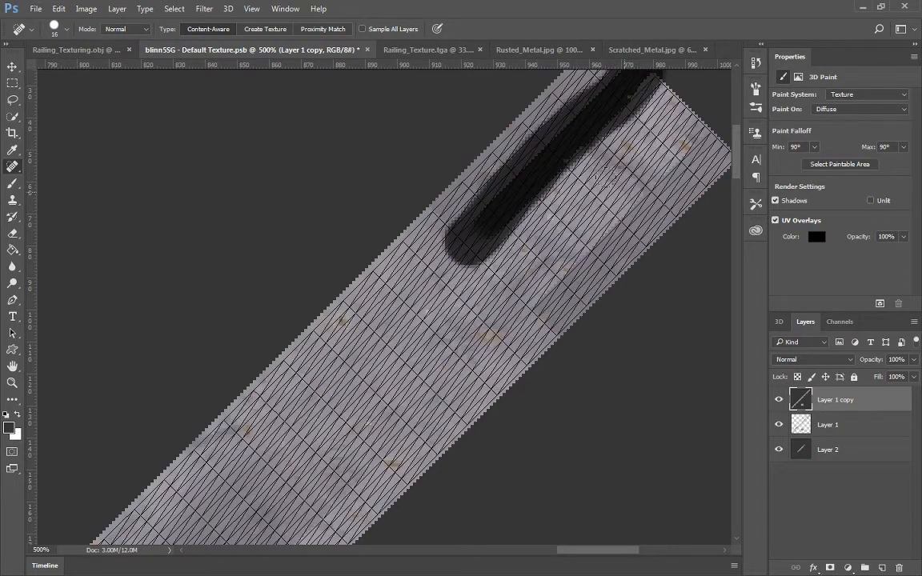
{"action": "left_click_drag", "start_coordinate": [592, 192], "coordinate": [574, 216]}
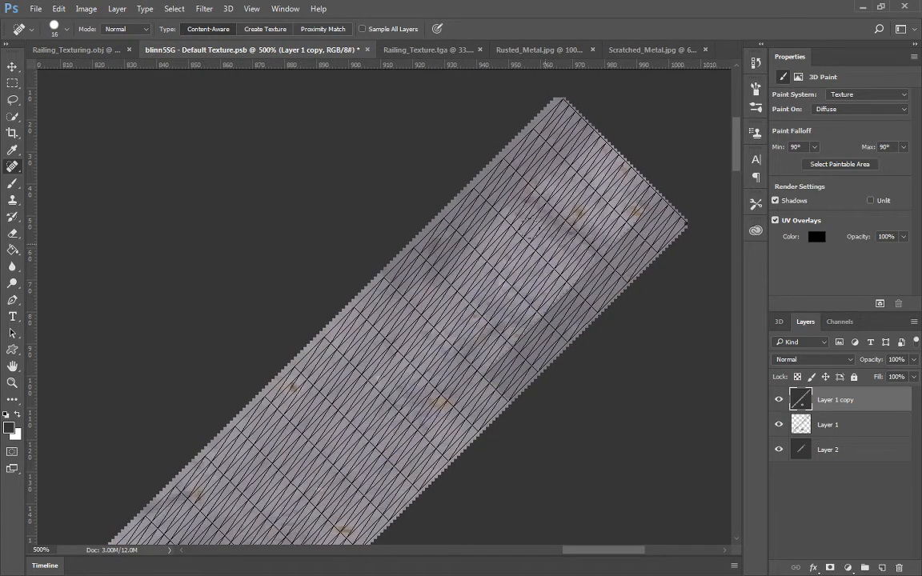
{"action": "left_click", "coordinate": [679, 225]}
Copy the textured circle to a new layer and place the copy exactly over the untextured circle beside it
{"action": "key", "text": "ctrl+0"}
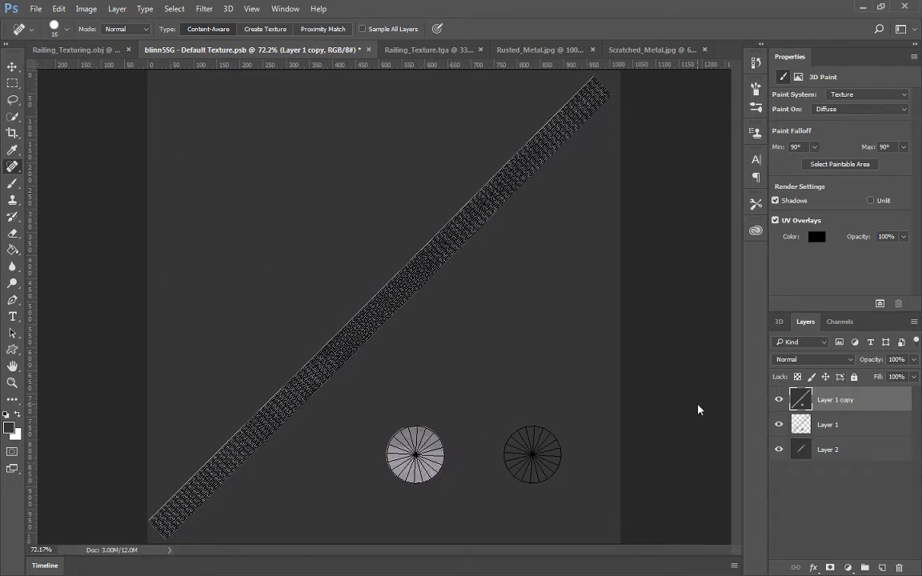
{"action": "left_click", "coordinate": [13, 83]}
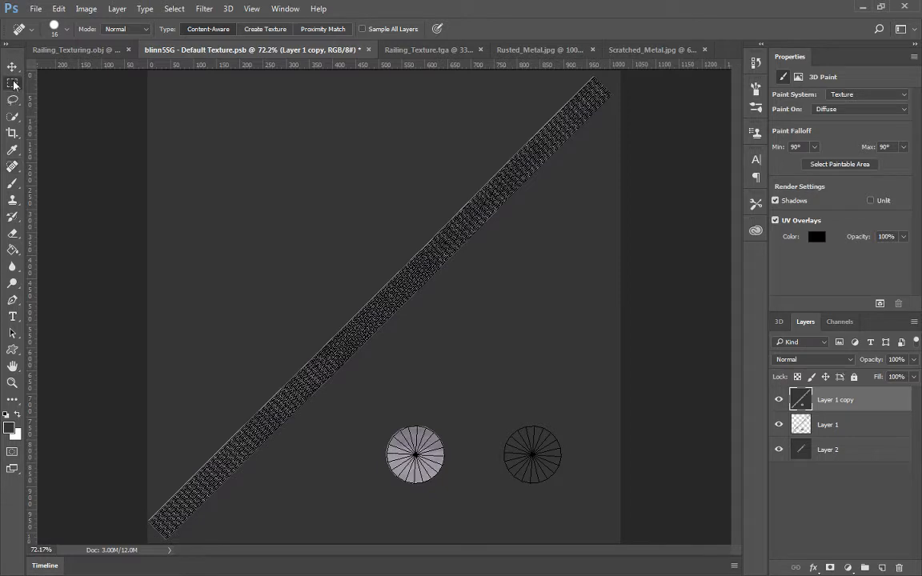
{"action": "left_click_drag", "start_coordinate": [373, 408], "coordinate": [456, 514]}
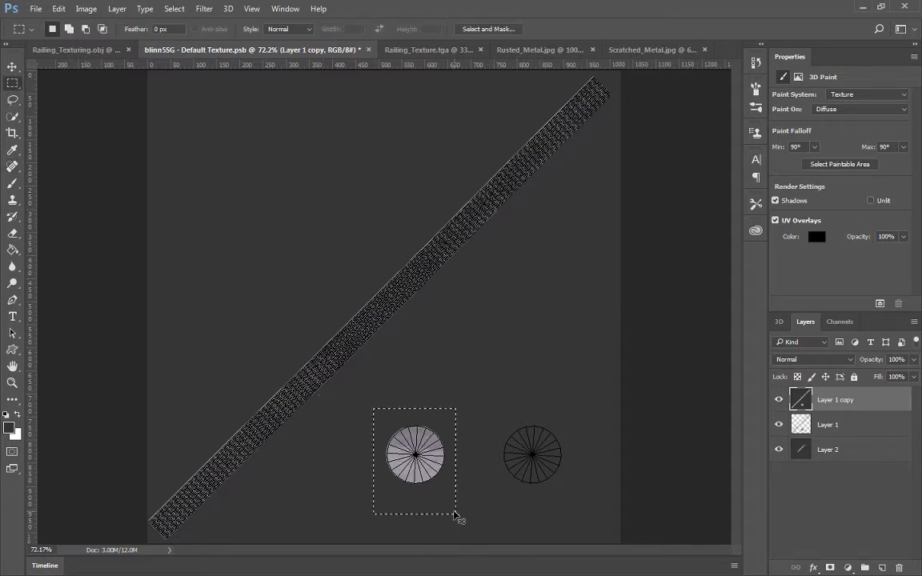
{"action": "key", "text": "ctrl+j"}
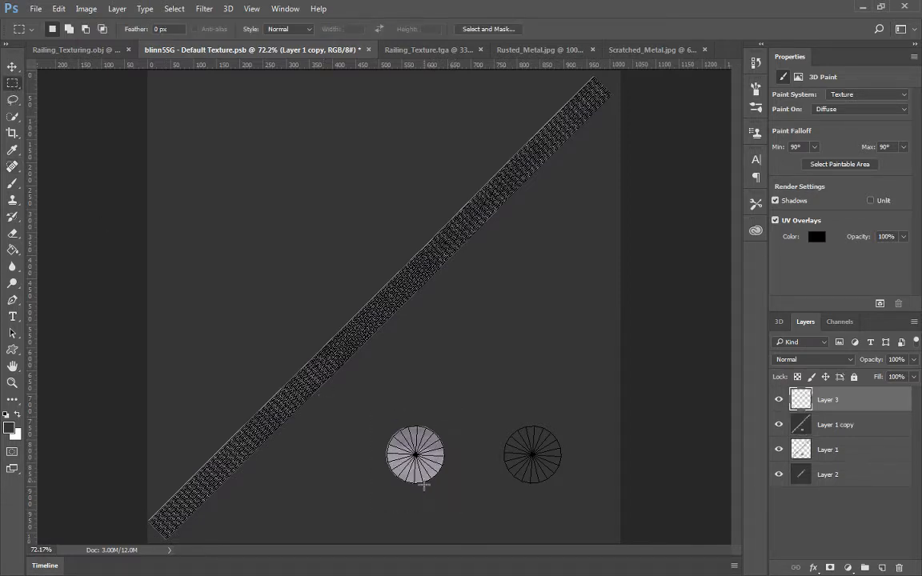
{"action": "left_click", "coordinate": [12, 66]}
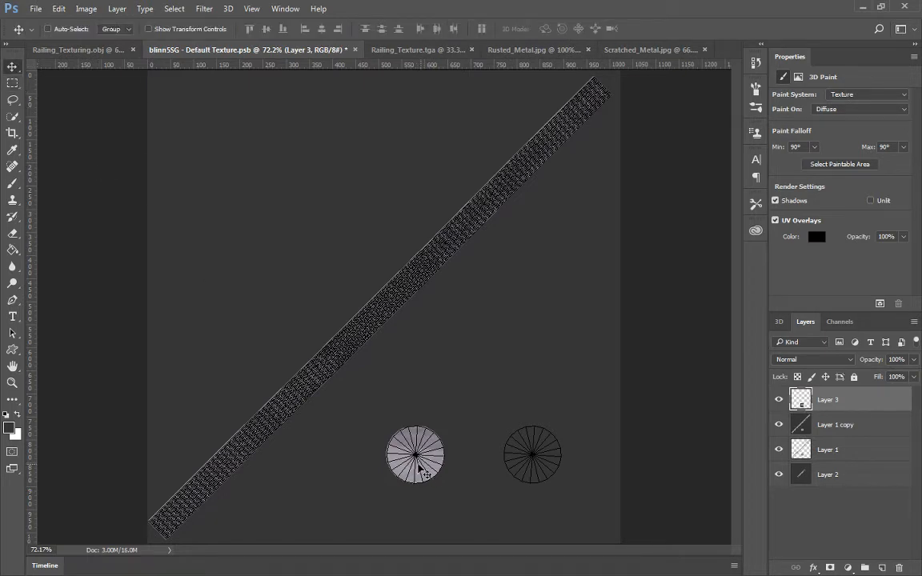
{"action": "left_click_drag", "start_coordinate": [422, 471], "coordinate": [531, 465]}
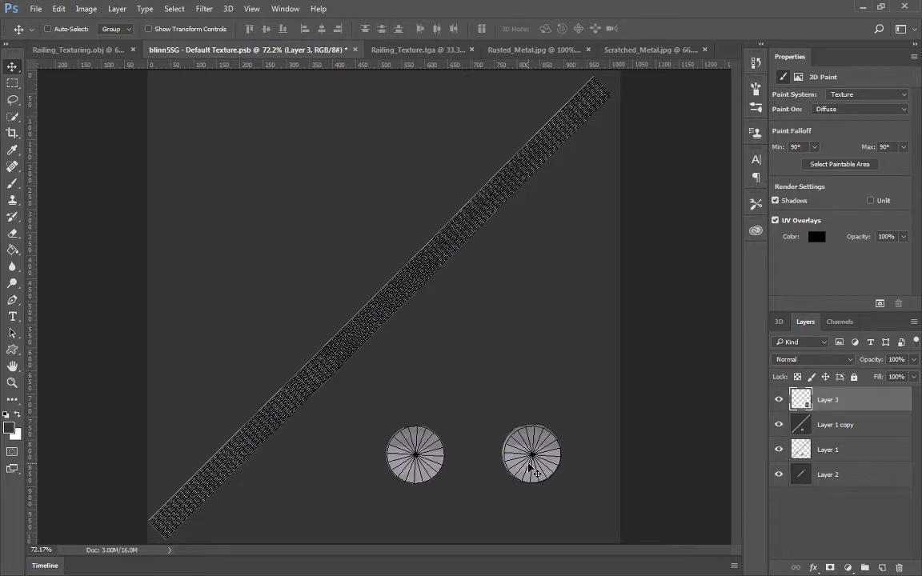
{"action": "left_click_drag", "start_coordinate": [528, 465], "coordinate": [528, 463]}
Prepare to save a Targa copy of the texture in Desktop > MCC > 3D_Modeling_1_Online > Projection_Texturing_Advanced
{"action": "key", "text": "ctrl+shift+s"}
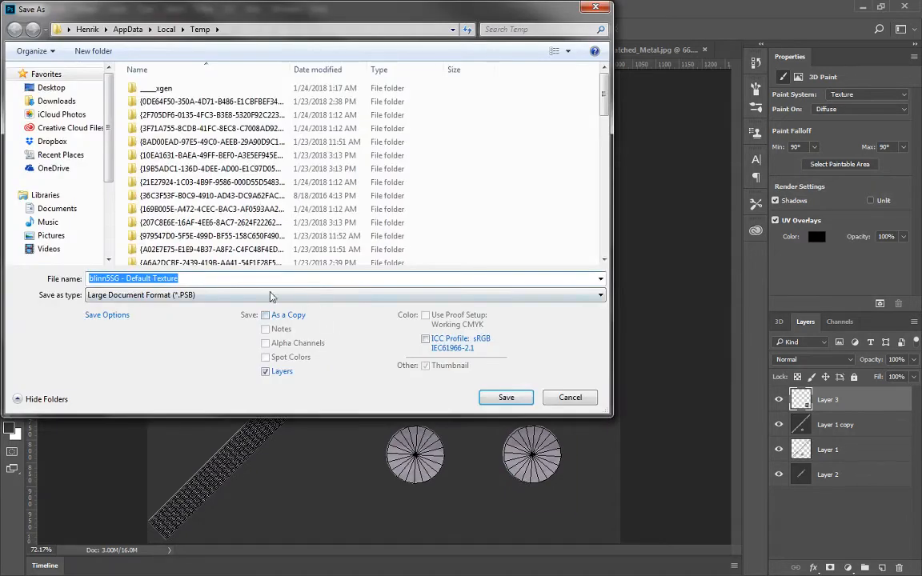
{"action": "left_click", "coordinate": [271, 296]}
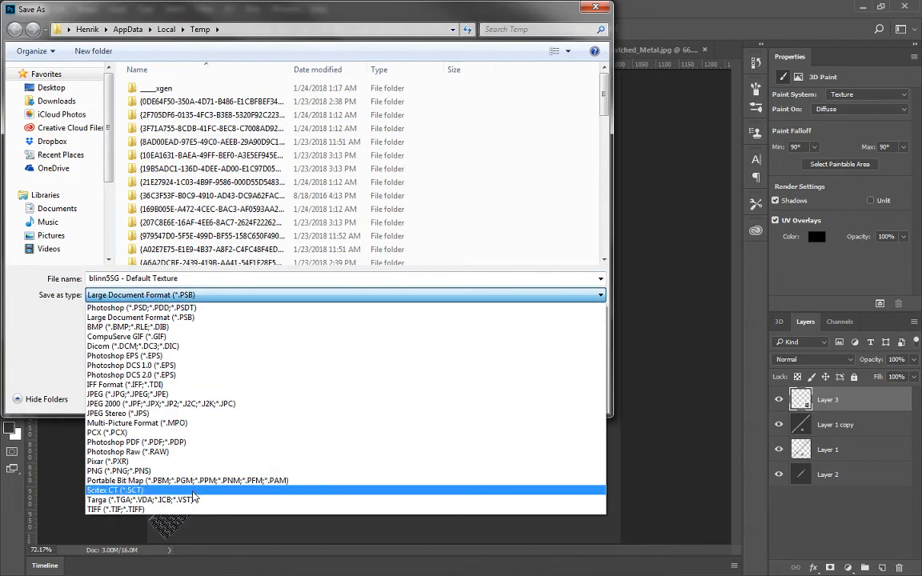
{"action": "left_click", "coordinate": [193, 499]}
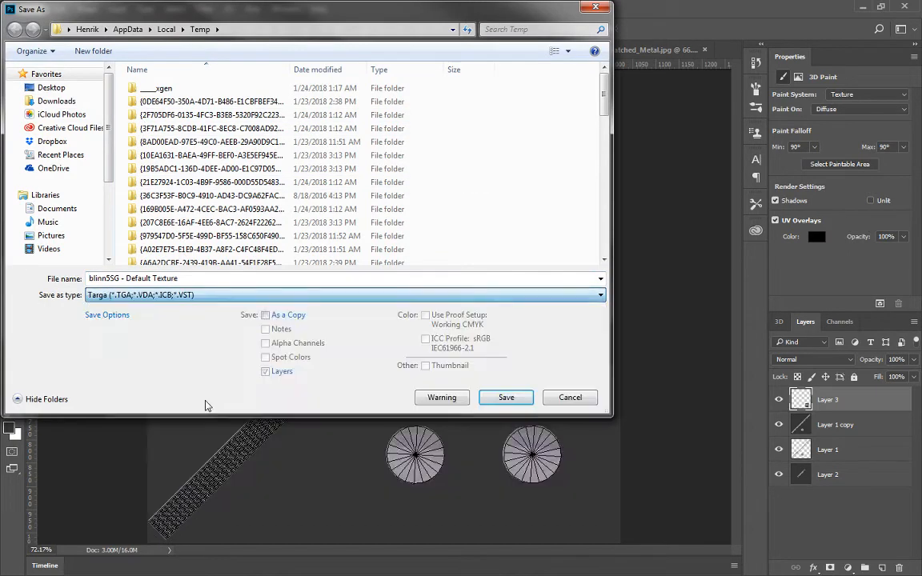
{"action": "left_click", "coordinate": [80, 88]}
{"action": "left_click", "coordinate": [202, 115]}
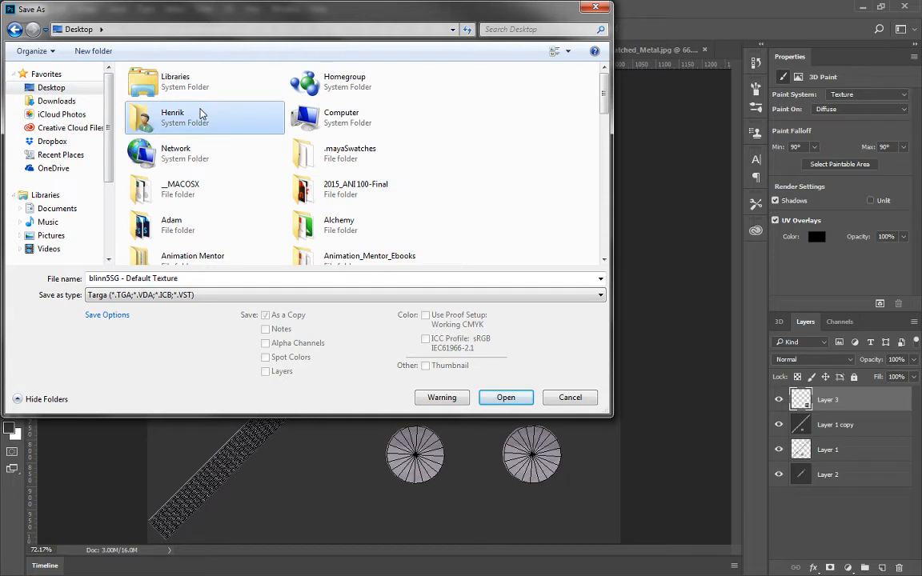
{"action": "key", "text": "m"}
{"action": "double_click", "coordinate": [319, 78]}
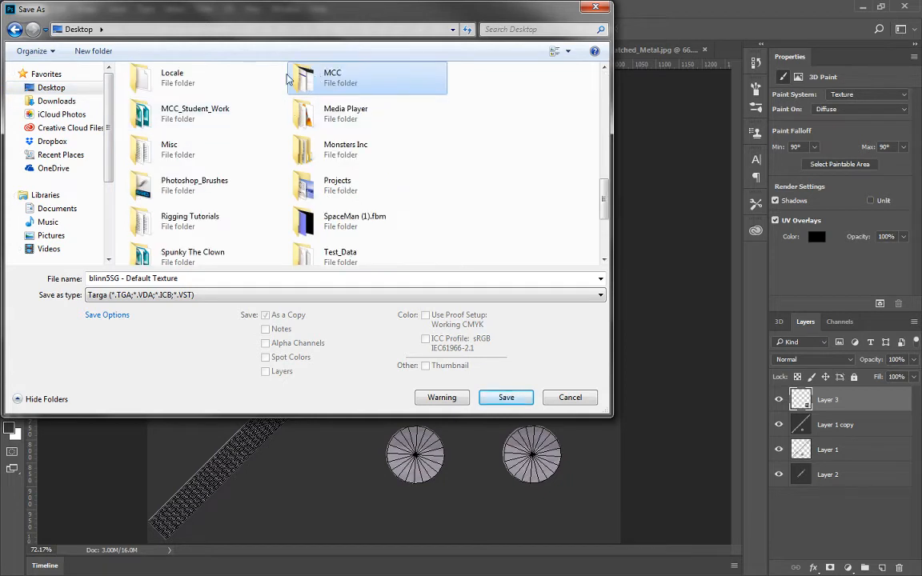
{"action": "double_click", "coordinate": [198, 90]}
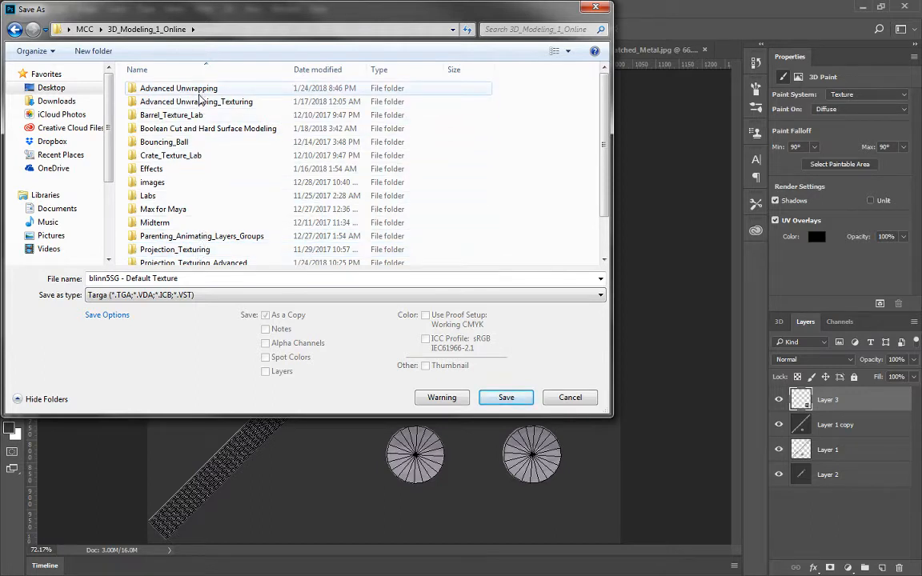
{"action": "double_click", "coordinate": [193, 261]}
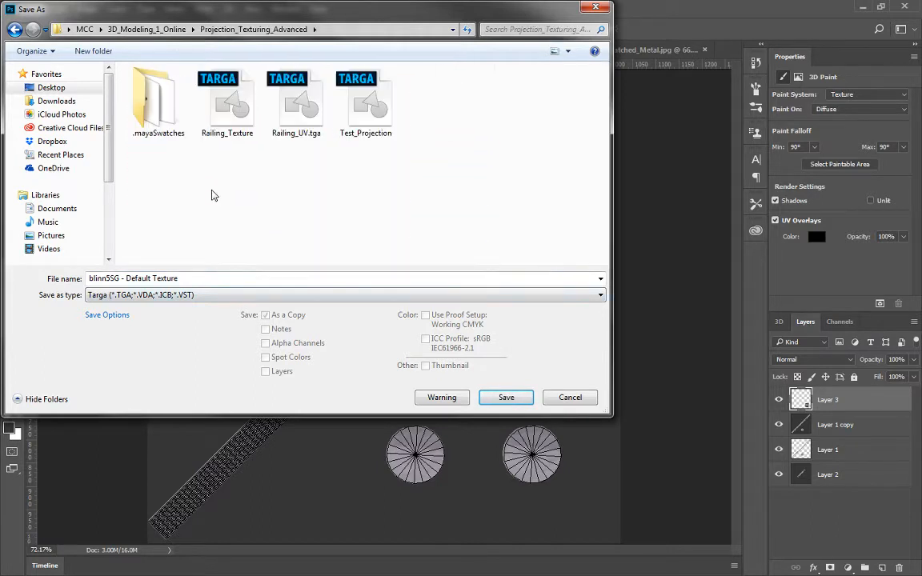
Save the texture over the existing Test_Projection Targa file and accept the Targa options
{"action": "left_click", "coordinate": [361, 102]}
{"action": "left_click", "coordinate": [506, 398]}
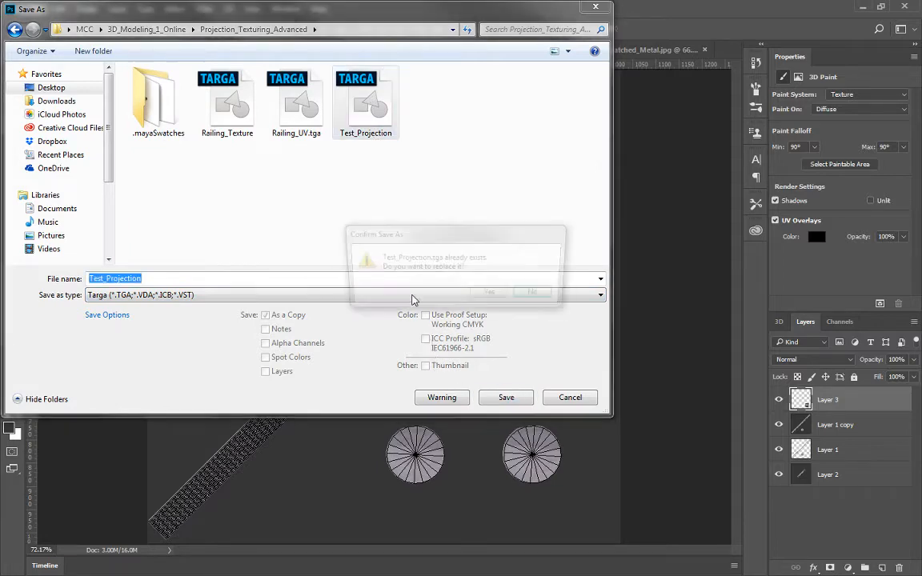
{"action": "left_click", "coordinate": [489, 293]}
{"action": "left_click", "coordinate": [412, 253]}
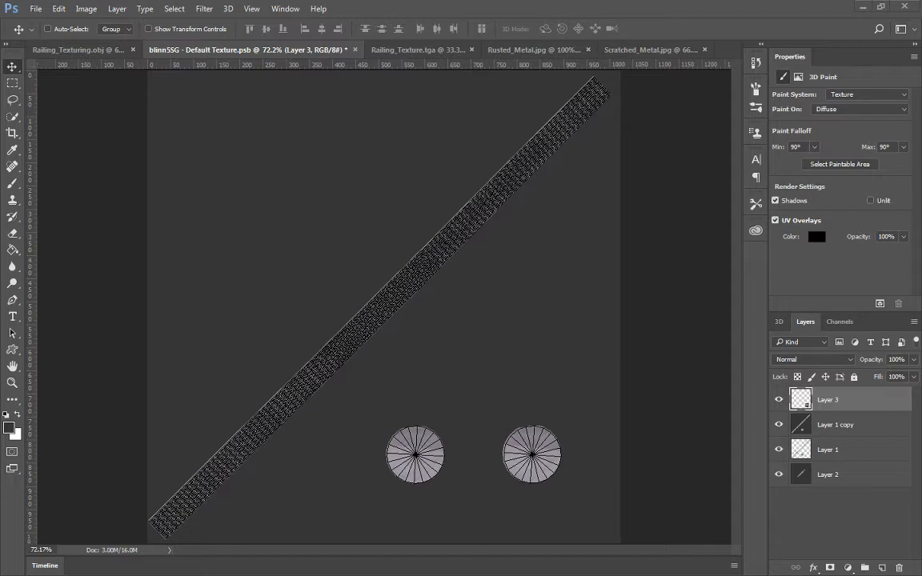
Switch to Maya and examine the updated texture on the railing from several angles in the enlarged perspective view
{"action": "key", "text": "alt+Tab"}
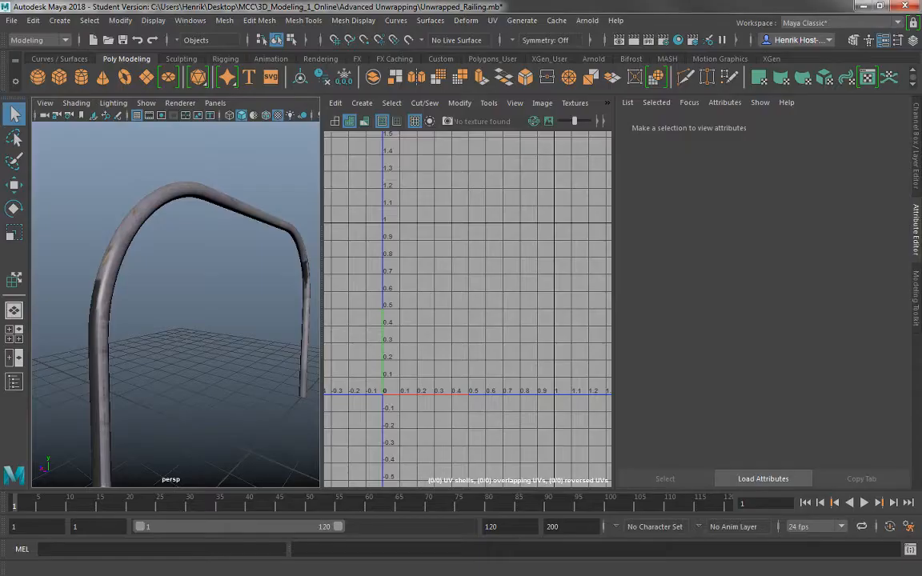
{"action": "left_click", "coordinate": [212, 200]}
{"action": "left_click", "coordinate": [181, 272]}
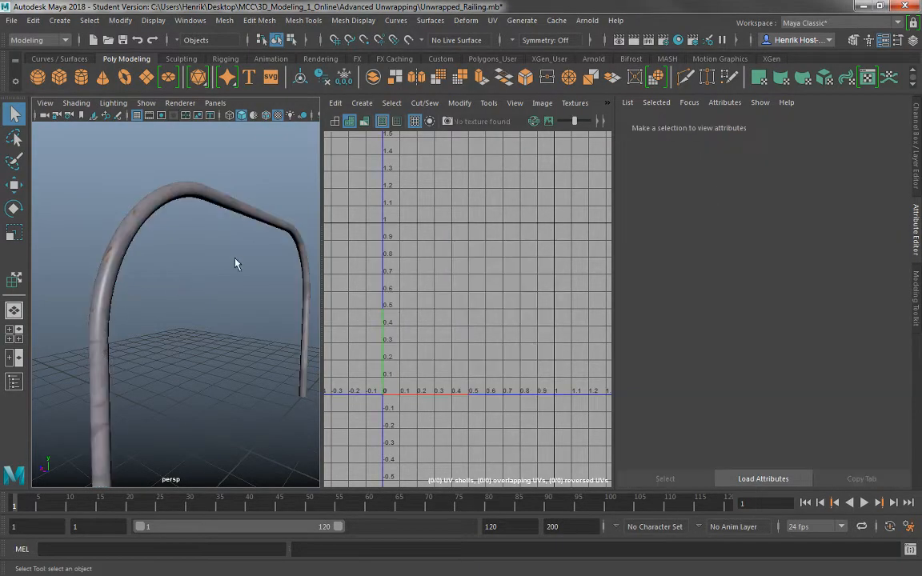
{"action": "left_click_drag", "start_coordinate": [216, 282], "coordinate": [179, 207]}
{"action": "left_click", "coordinate": [154, 266]}
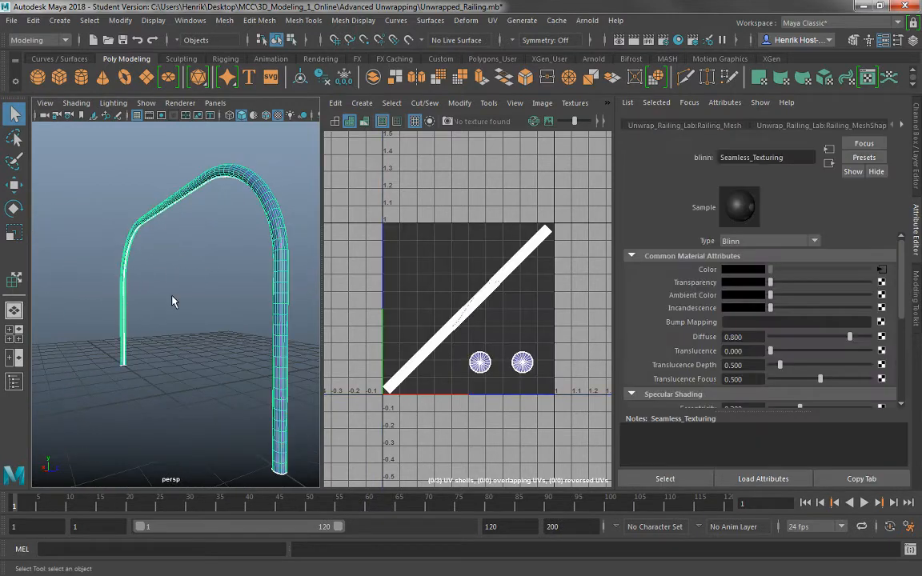
{"action": "left_click", "coordinate": [146, 307]}
{"action": "left_click_drag", "start_coordinate": [146, 306], "coordinate": [372, 325]}
{"action": "key", "text": "space"}
{"action": "key", "text": "space"}
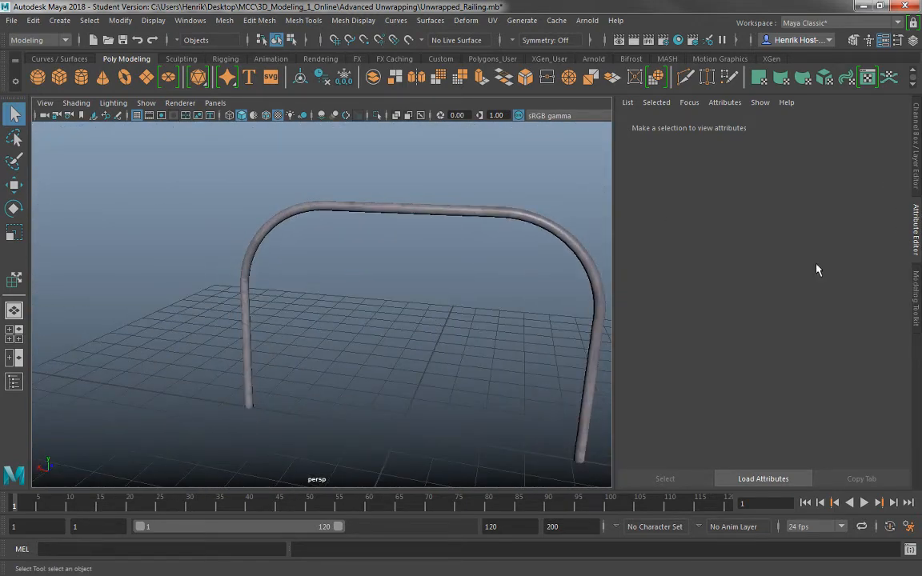
Select the railing and set its Seamless_Texturing material's Specular Roll Off to about 0.487 and Eccentricity to about 0.247
{"action": "left_click", "coordinate": [558, 237]}
{"action": "left_click_drag", "start_coordinate": [558, 237], "coordinate": [502, 284]}
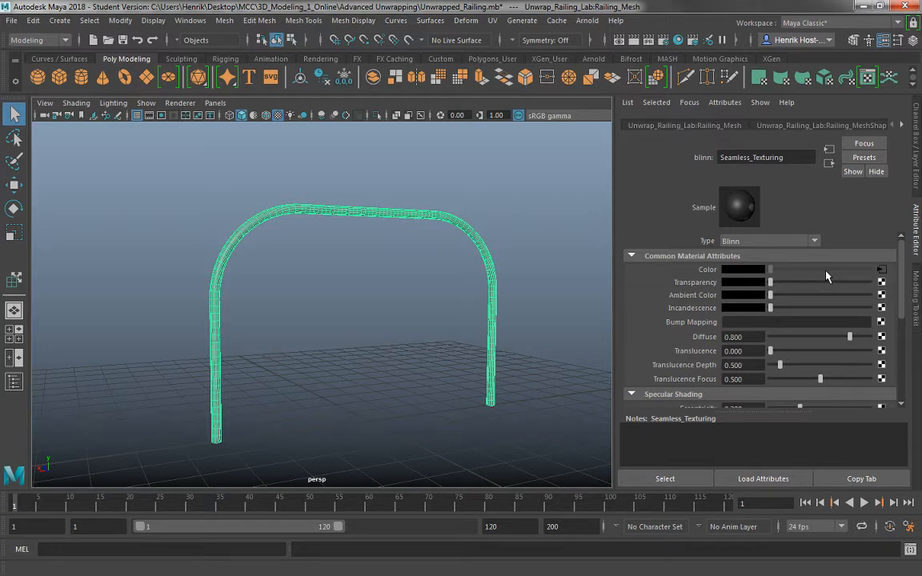
{"action": "left_click", "coordinate": [902, 125]}
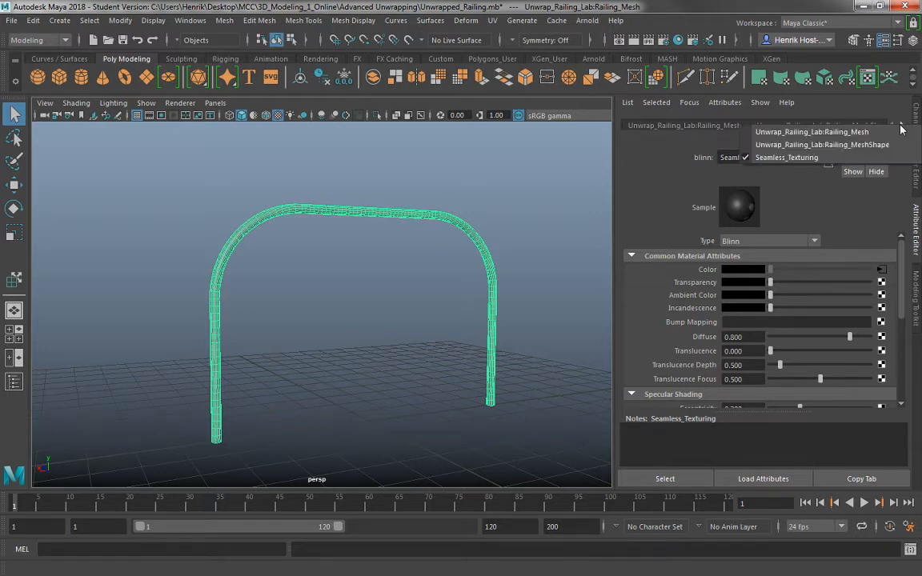
{"action": "left_click", "coordinate": [858, 158]}
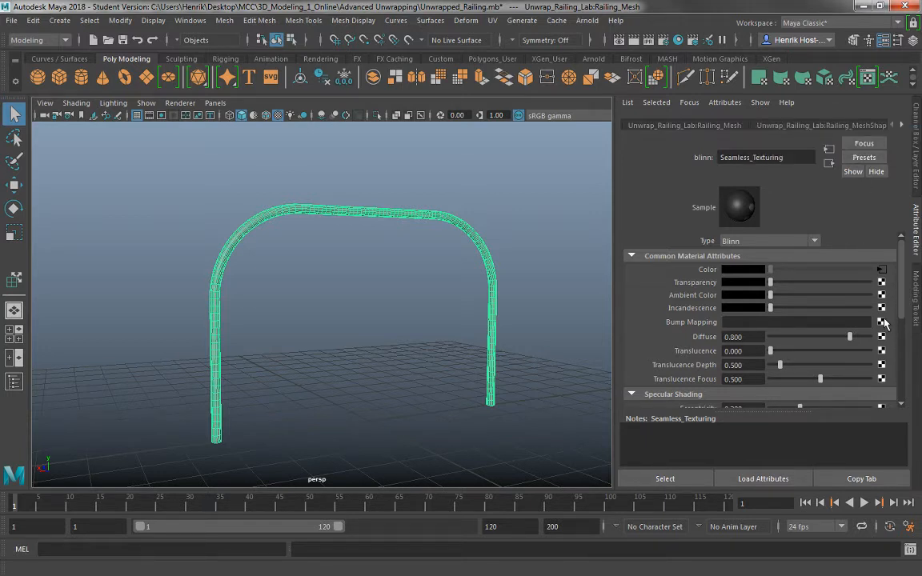
{"action": "left_click_drag", "start_coordinate": [903, 305], "coordinate": [903, 350]}
{"action": "left_click_drag", "start_coordinate": [820, 353], "coordinate": [698, 352]}
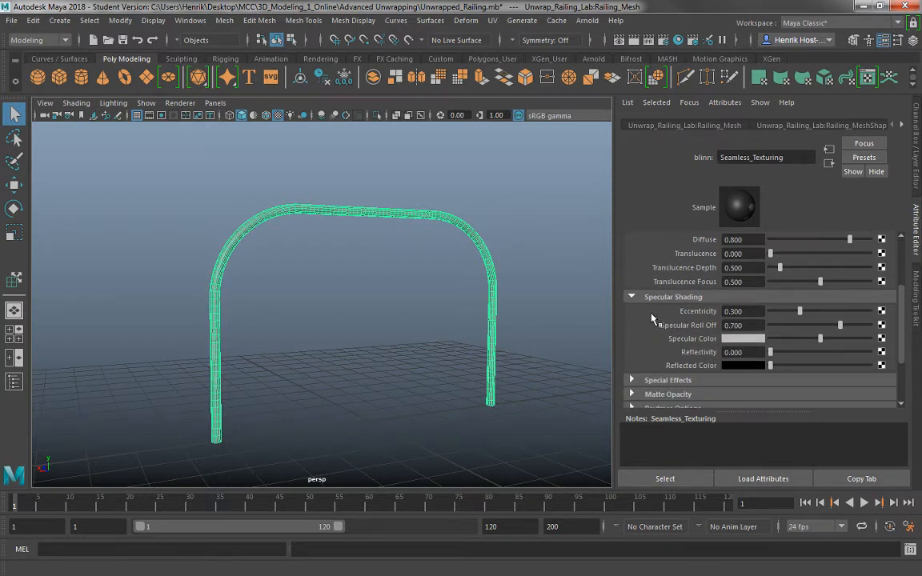
{"action": "left_click", "coordinate": [803, 325]}
{"action": "left_click", "coordinate": [783, 311]}
{"action": "left_click", "coordinate": [794, 312]}
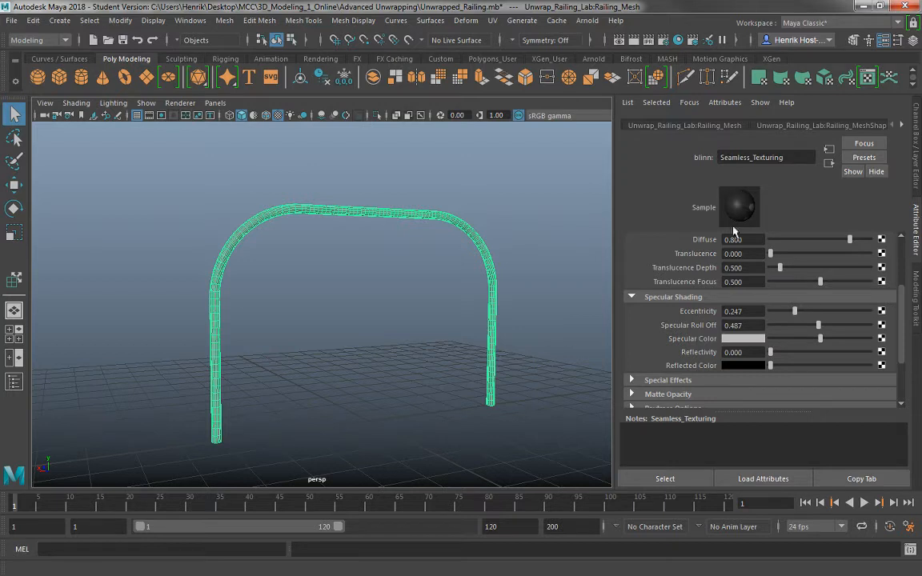
Fine-tune the Seamless_Texturing material's Specular Roll Off to about 0.474 and readjust its Eccentricity
{"action": "left_click", "coordinate": [827, 325]}
{"action": "left_click", "coordinate": [817, 325]}
{"action": "left_click", "coordinate": [811, 312]}
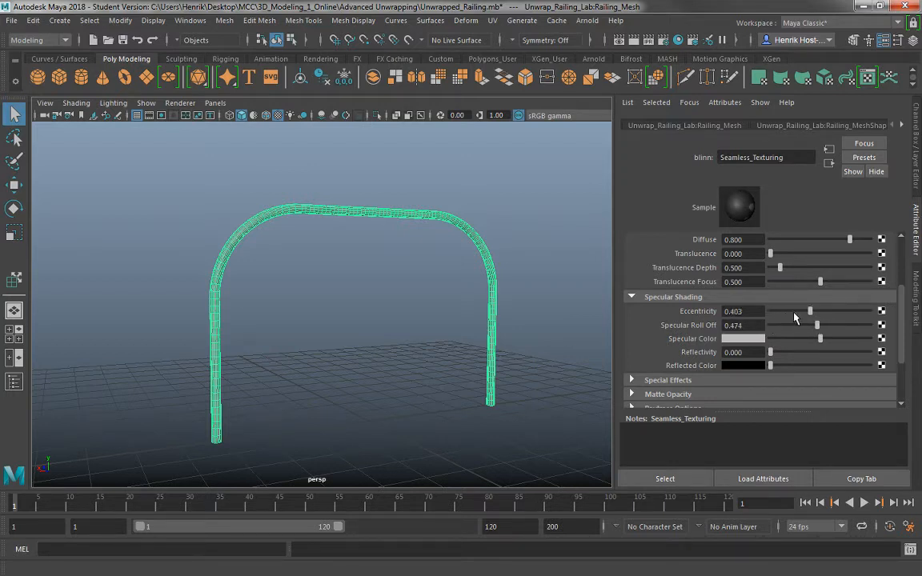
{"action": "left_click", "coordinate": [801, 311]}
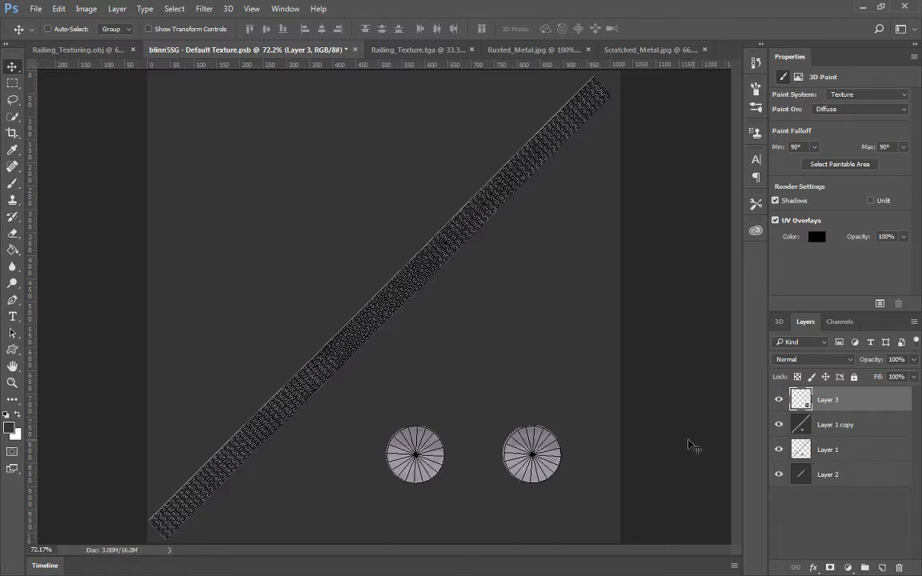
Duplicate all four texture layers and merge the copies into a single layer above the originals
{"action": "left_click", "coordinate": [841, 477], "text": "shift"}
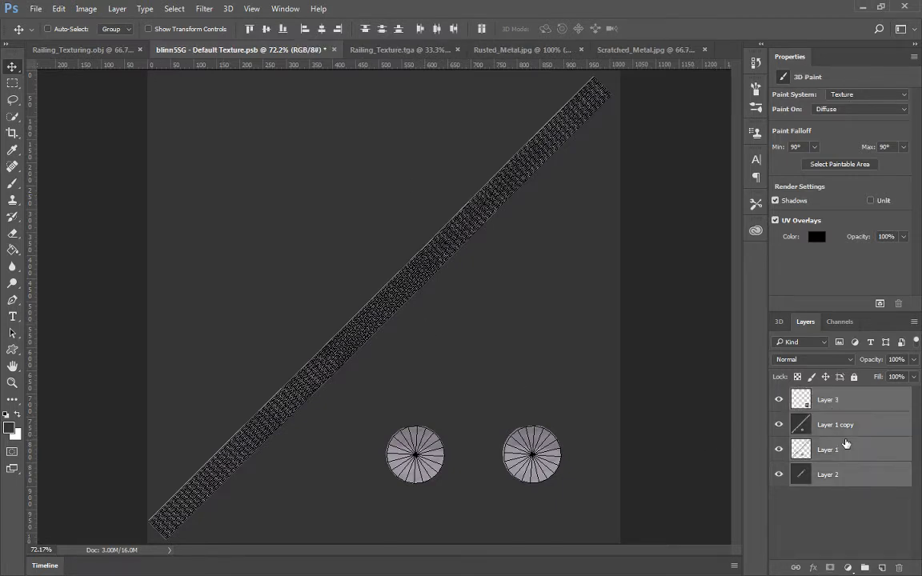
{"action": "key", "text": "ctrl+j"}
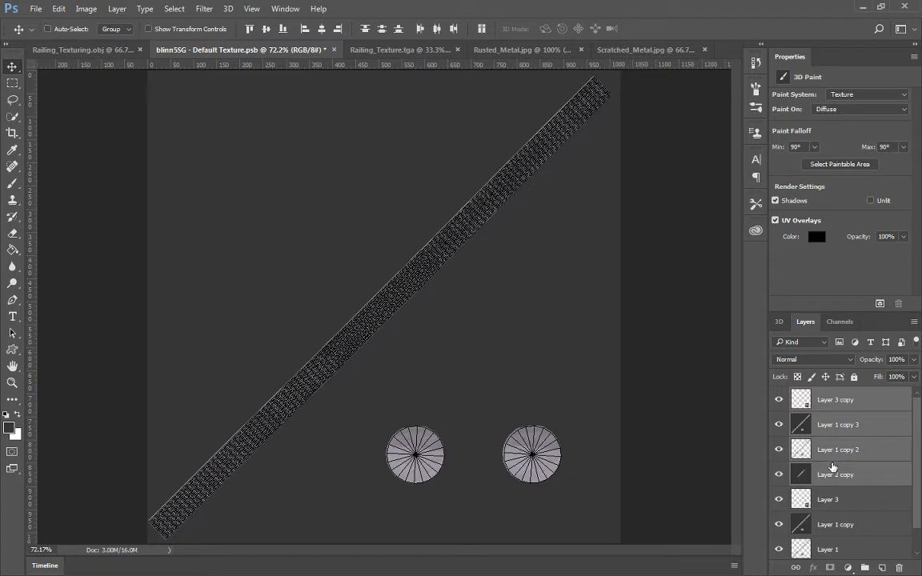
{"action": "key", "text": "ctrl+e"}
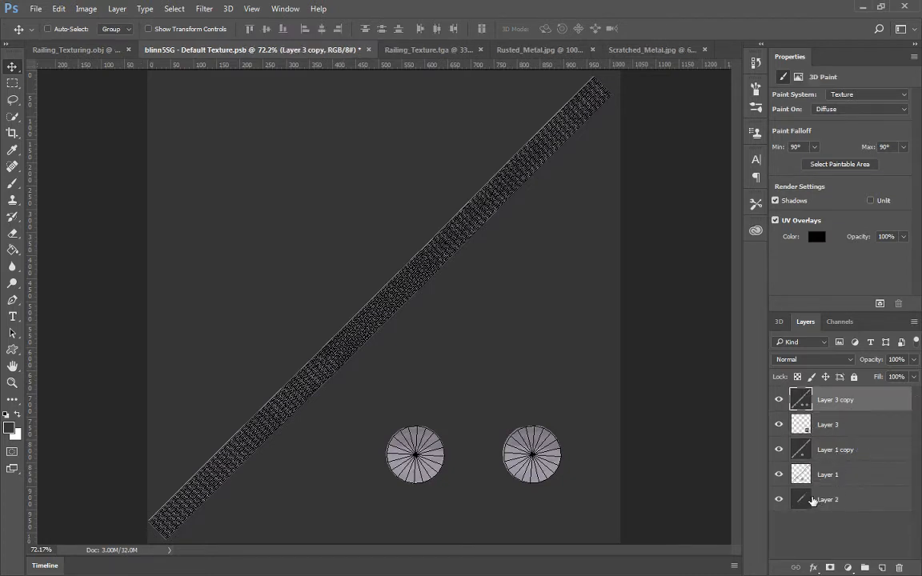
Start generating a normal map from the merged layer and try Blur values of 0 and 50
{"action": "left_click", "coordinate": [206, 9]}
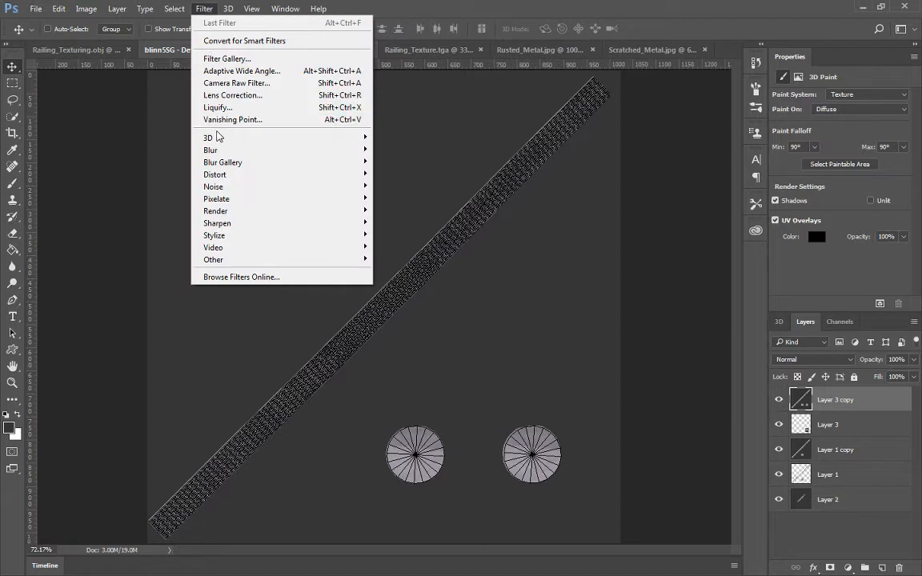
{"action": "mouse_move", "coordinate": [200, 136]}
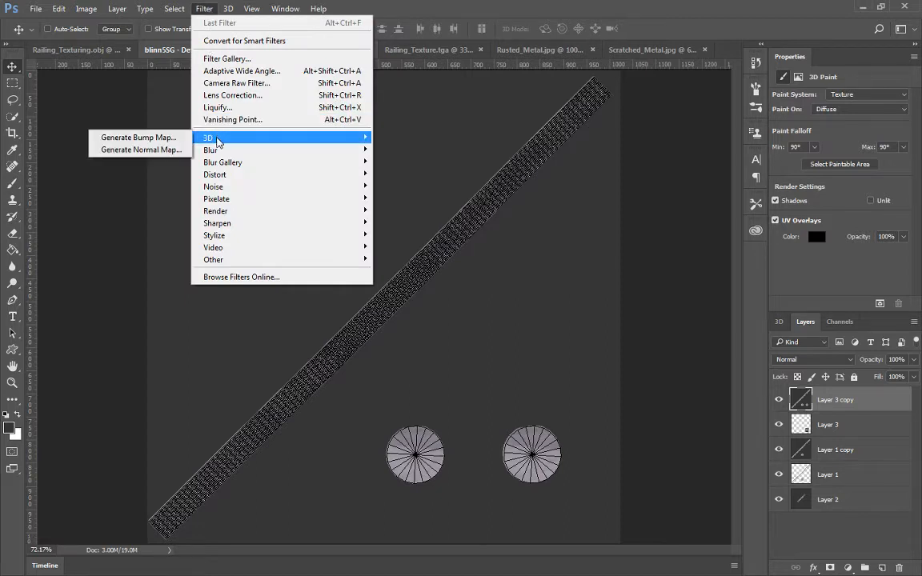
{"action": "left_click", "coordinate": [176, 150]}
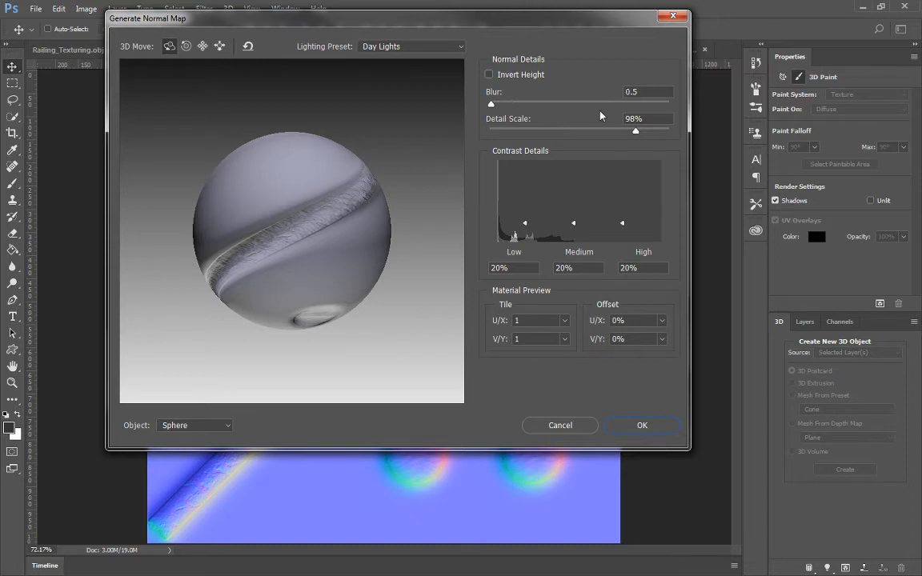
{"action": "left_click", "coordinate": [492, 105]}
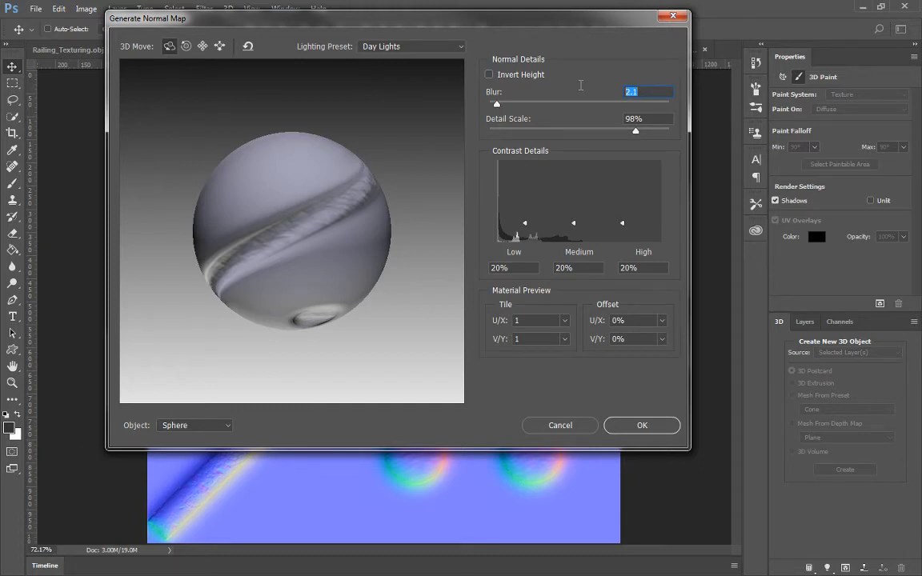
{"action": "type", "text": "0"}
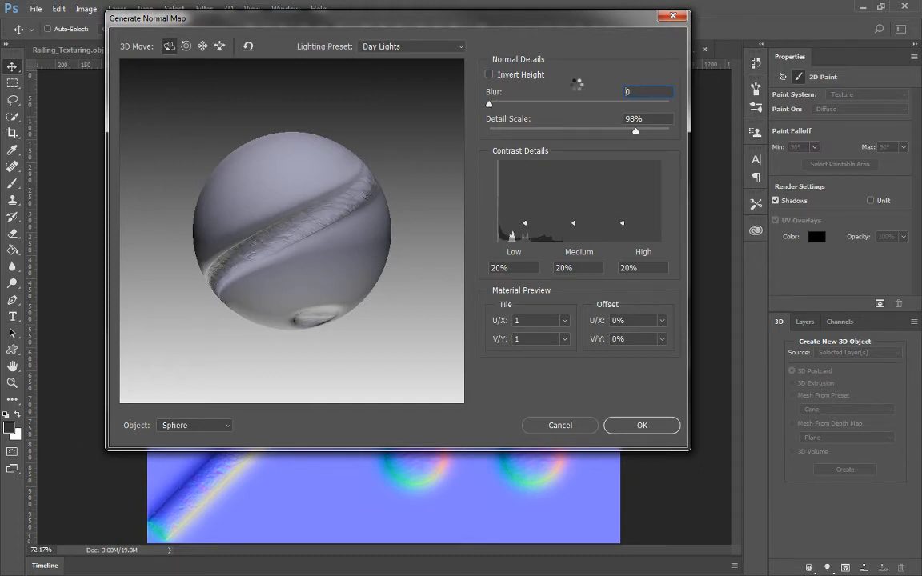
{"action": "type", "text": "50"}
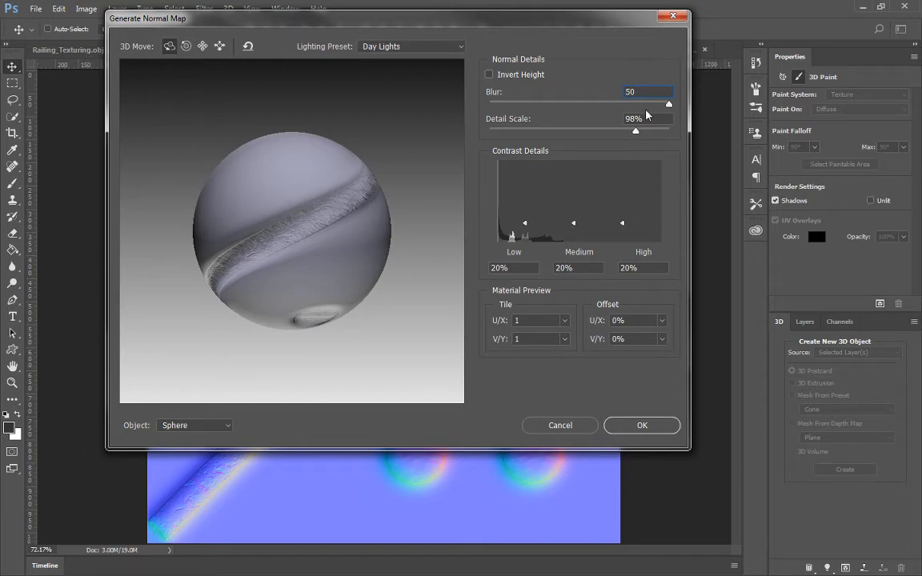
{"action": "left_click_drag", "start_coordinate": [488, 18], "coordinate": [556, 80]}
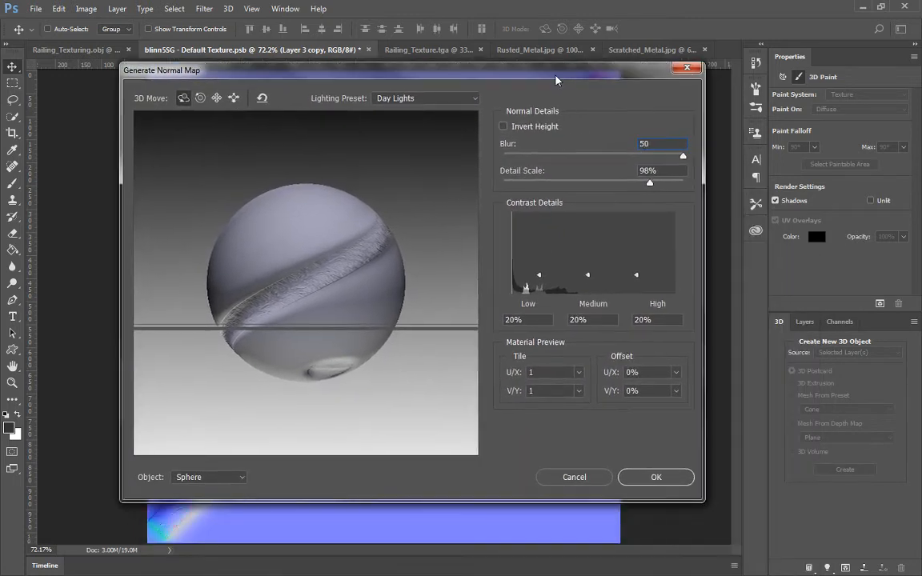
Try other Detail Scale values, apply the normal map at Blur 50 and Detail Scale 98%, and undo it
{"action": "mouse_move", "coordinate": [650, 187]}
{"action": "left_mouse_down"}
{"action": "mouse_move", "coordinate": [641, 186]}
{"action": "mouse_move", "coordinate": [653, 186]}
{"action": "left_mouse_up"}
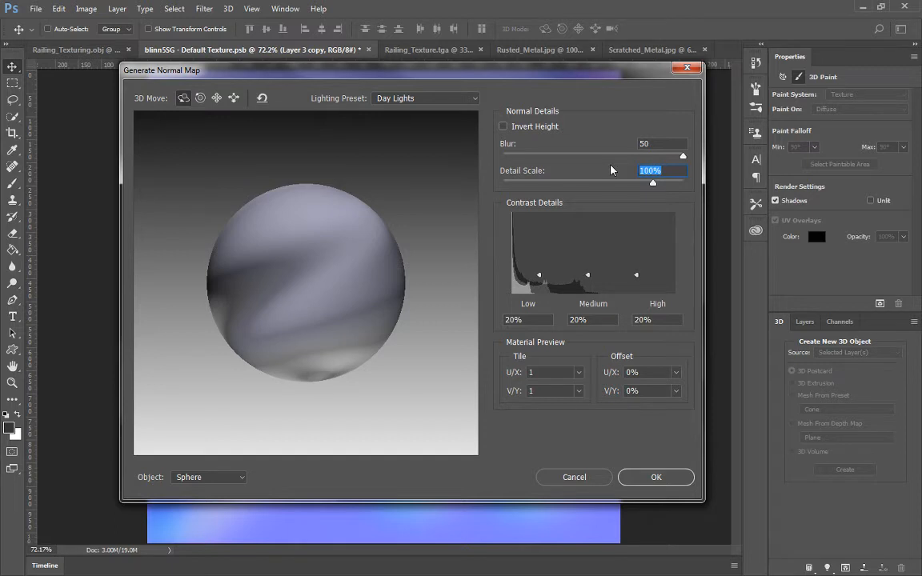
{"action": "type", "text": "9"}
{"action": "type", "text": "0"}
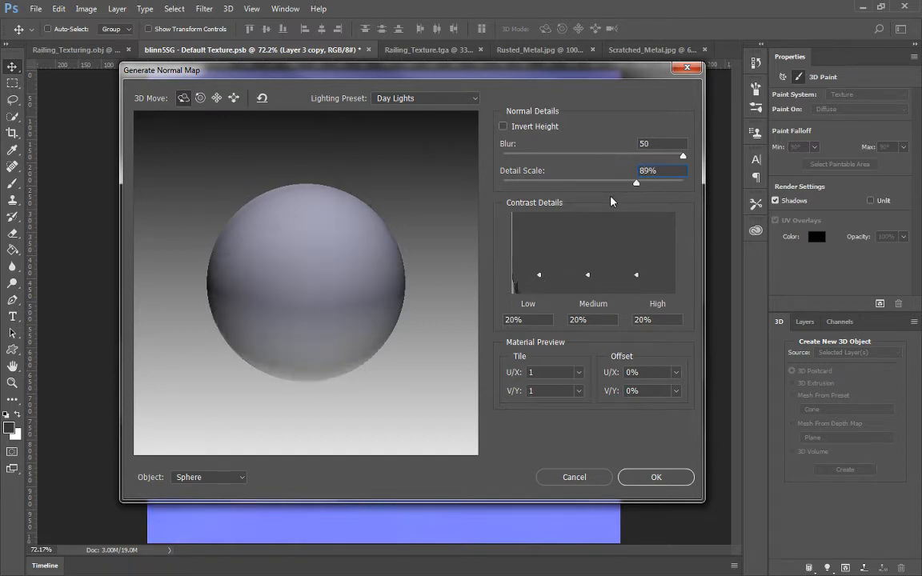
{"action": "left_click_drag", "start_coordinate": [661, 171], "coordinate": [528, 149]}
{"action": "type", "text": "80"}
{"action": "type", "text": "98"}
{"action": "key", "text": "Return"}
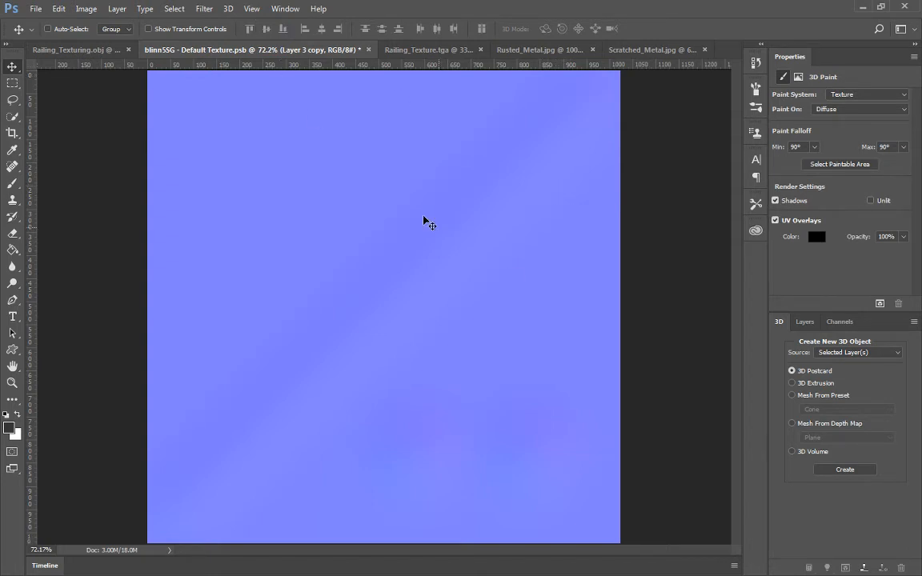
{"action": "key", "text": "ctrl"}
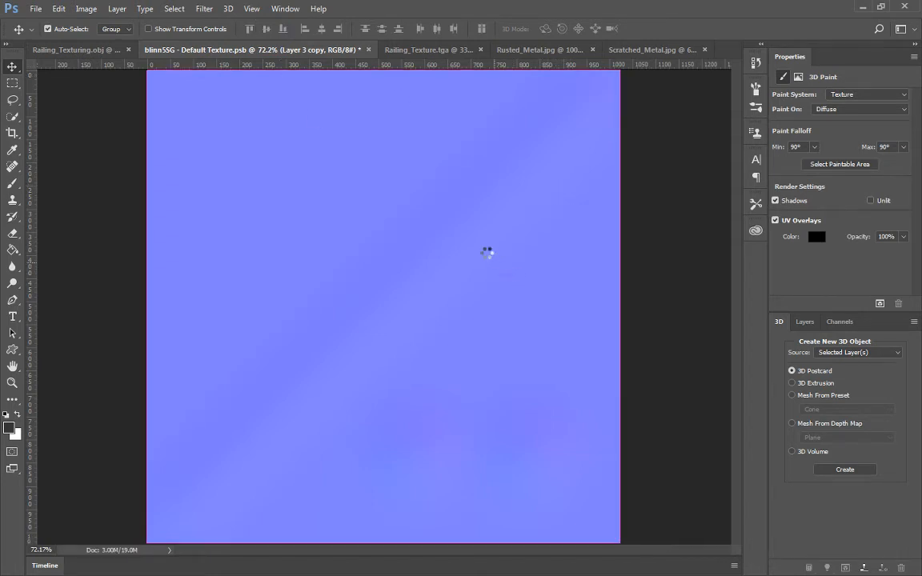
{"action": "key", "text": "ctrl+z"}
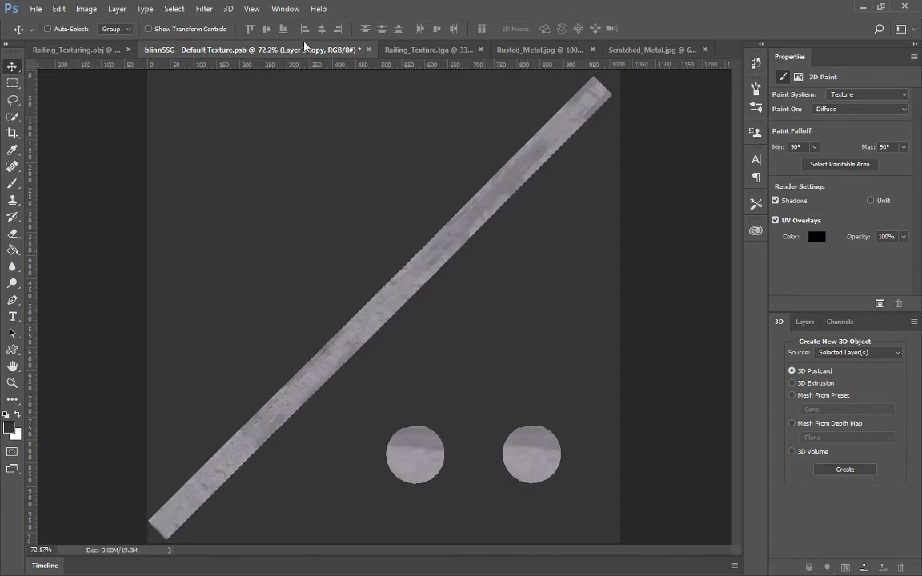
Reopen Generate Normal Map for the merged layer and try Detail Scale 120% with High contrast at 2%
{"action": "left_click", "coordinate": [230, 8]}
{"action": "left_click", "coordinate": [227, 8]}
{"action": "left_click", "coordinate": [204, 8]}
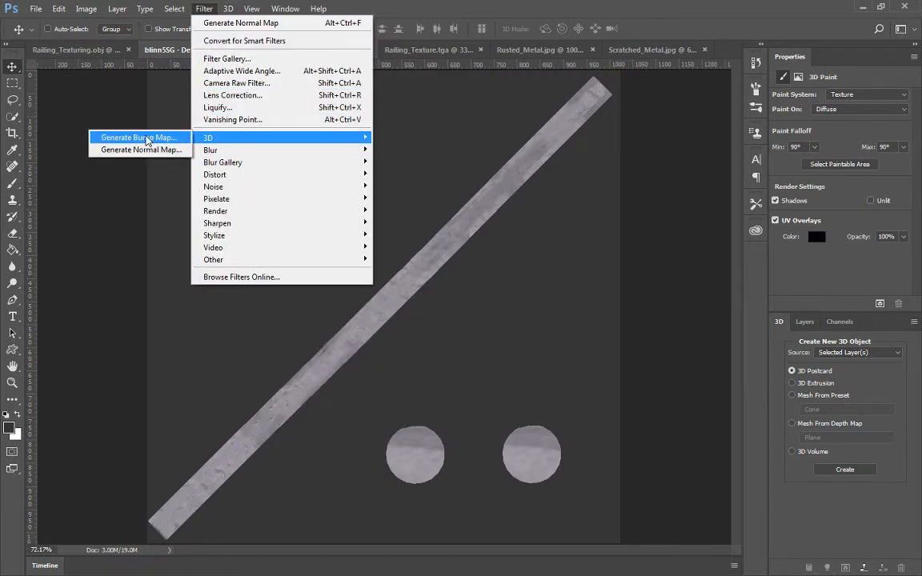
{"action": "left_click", "coordinate": [140, 149]}
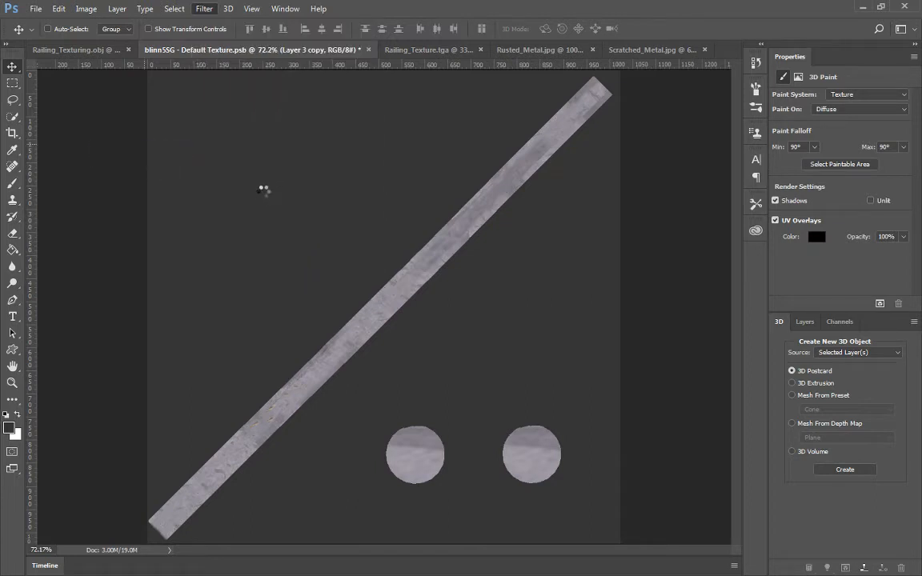
{"action": "left_click_drag", "start_coordinate": [654, 183], "coordinate": [639, 195]}
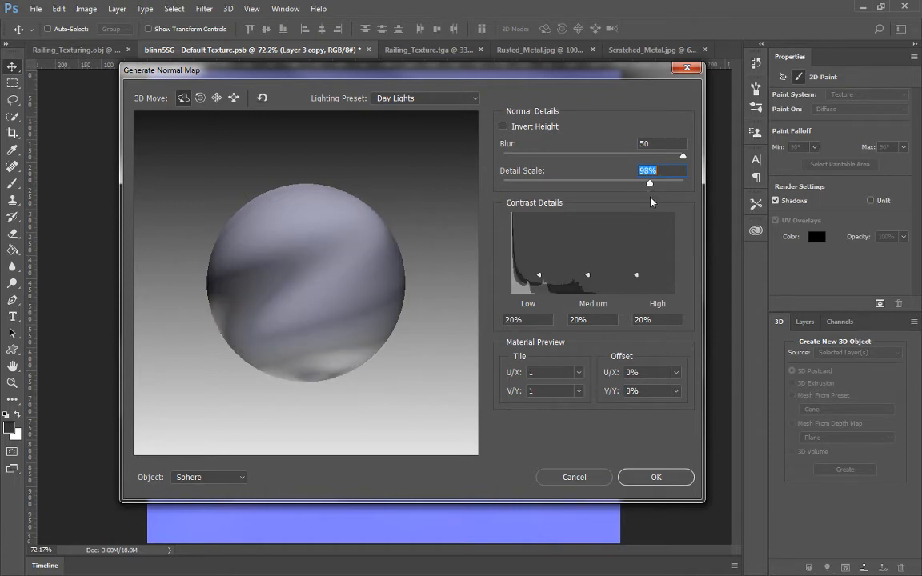
{"action": "left_click_drag", "start_coordinate": [650, 184], "coordinate": [695, 190]}
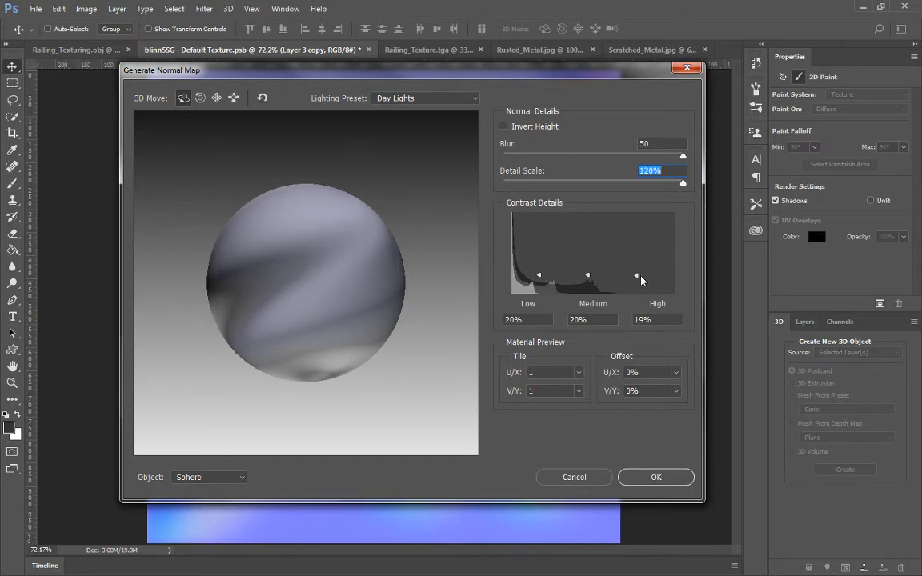
{"action": "left_click", "coordinate": [654, 319]}
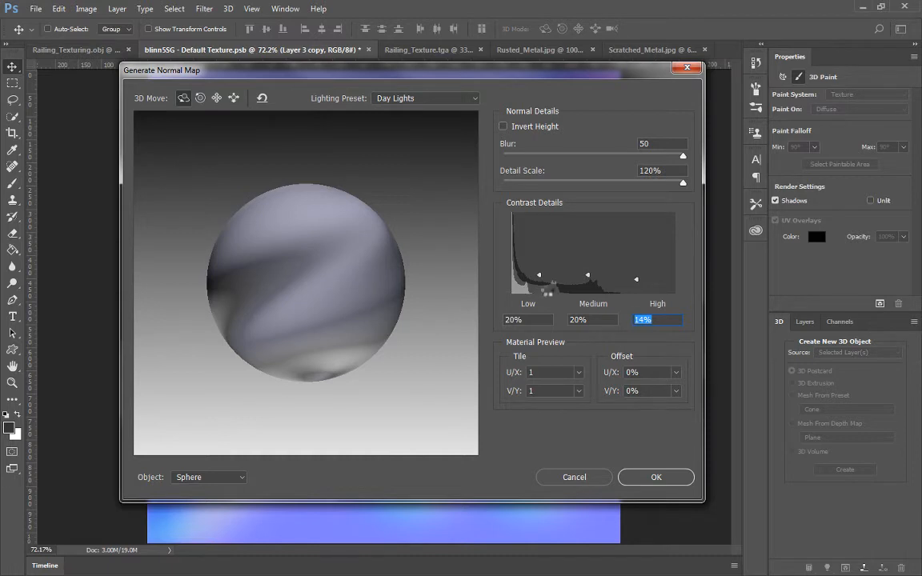
{"action": "type", "text": "02"}
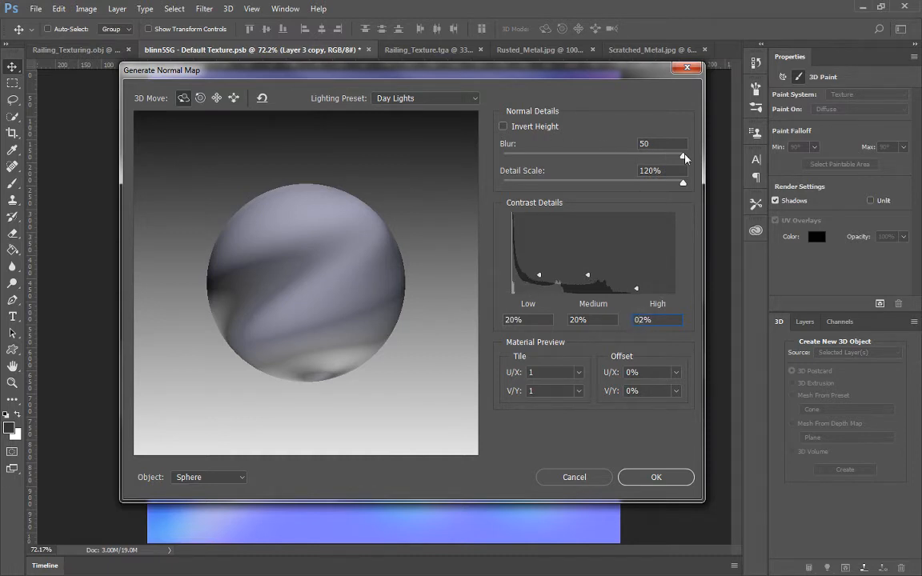
Try the normal map with Blur reduced to 0.9 and Detail Scale at 89%
{"action": "left_click_drag", "start_coordinate": [683, 157], "coordinate": [517, 160]}
{"action": "left_click", "coordinate": [680, 183]}
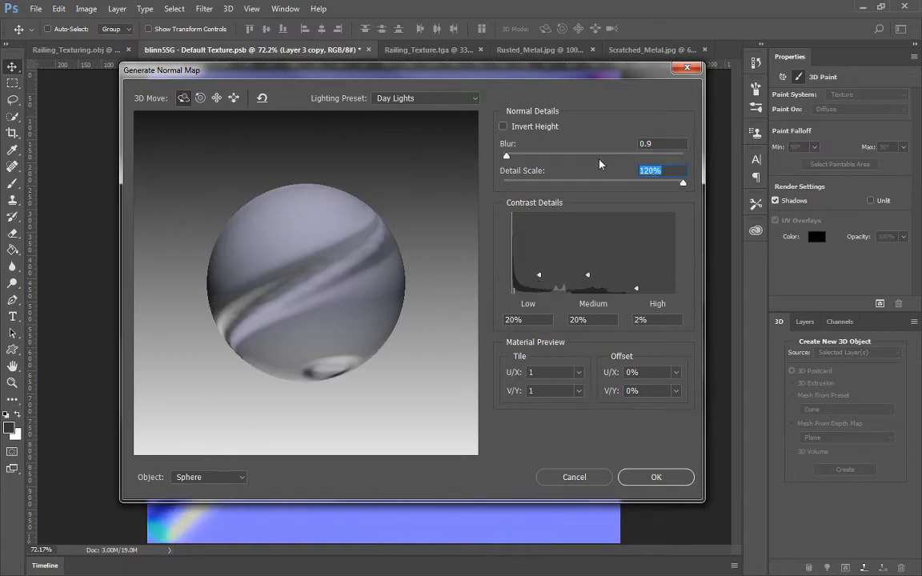
{"action": "type", "text": "80"}
Compare stronger and weaker Blur values for the normal map and set Blur to 0.5
{"action": "left_click", "coordinate": [657, 143]}
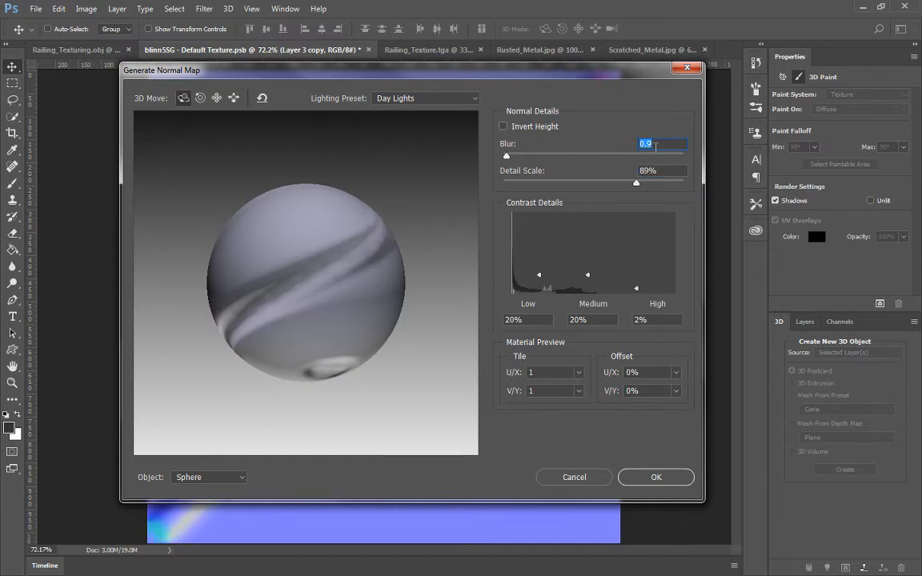
{"action": "type", "text": "1"}
{"action": "type", "text": "50"}
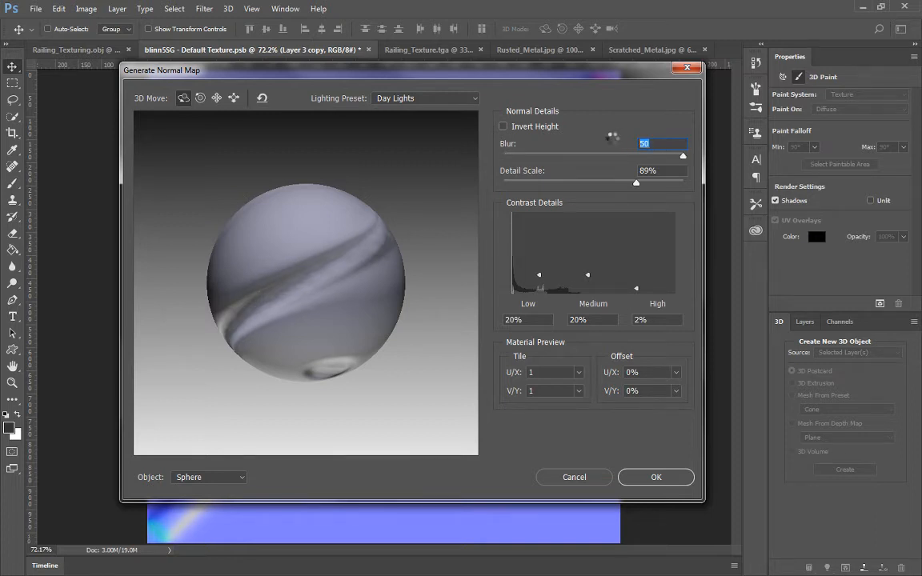
{"action": "type", "text": ".0"}
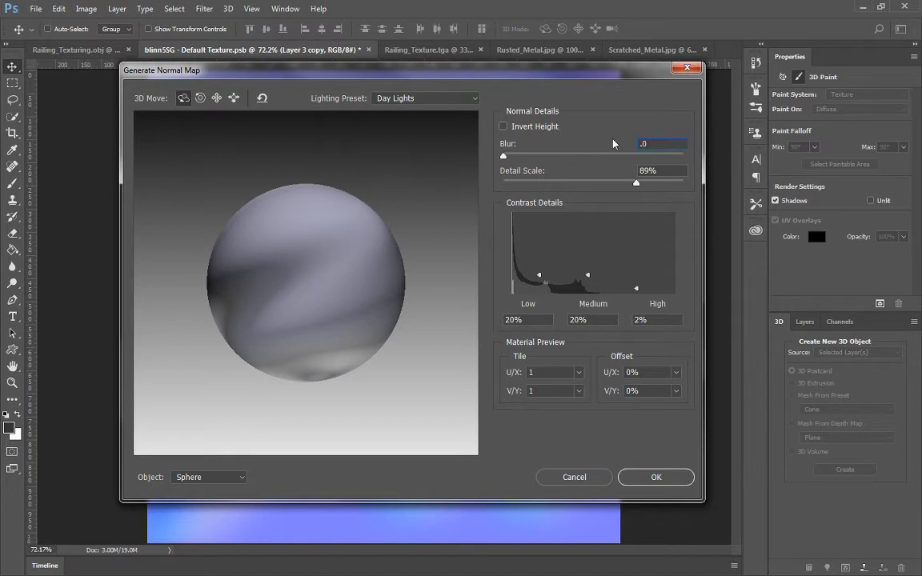
{"action": "key", "text": "Left"}
{"action": "key", "text": "BackSpace"}
{"action": "type", "text": "5"}
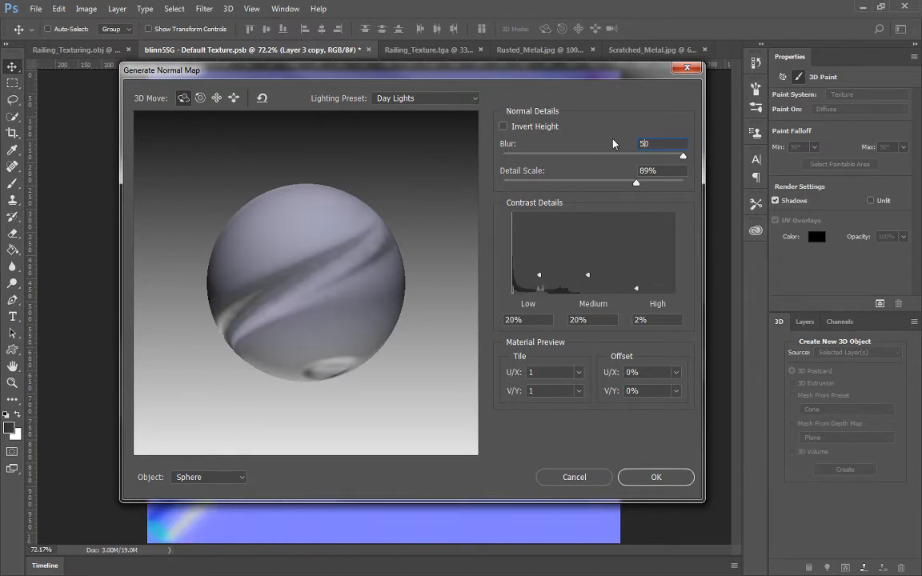
{"action": "double_click", "coordinate": [639, 143]}
{"action": "type", "text": ".5"}
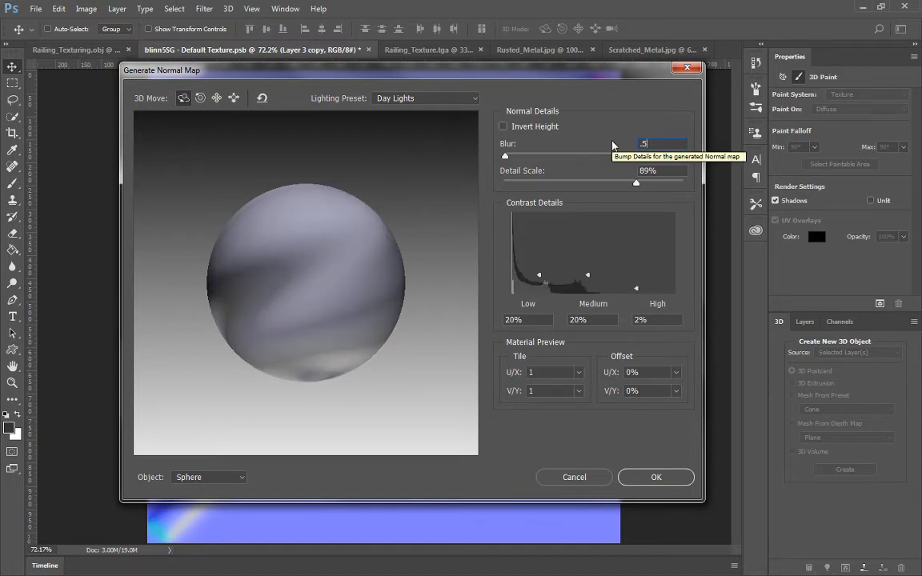
{"action": "key", "text": "Tab"}
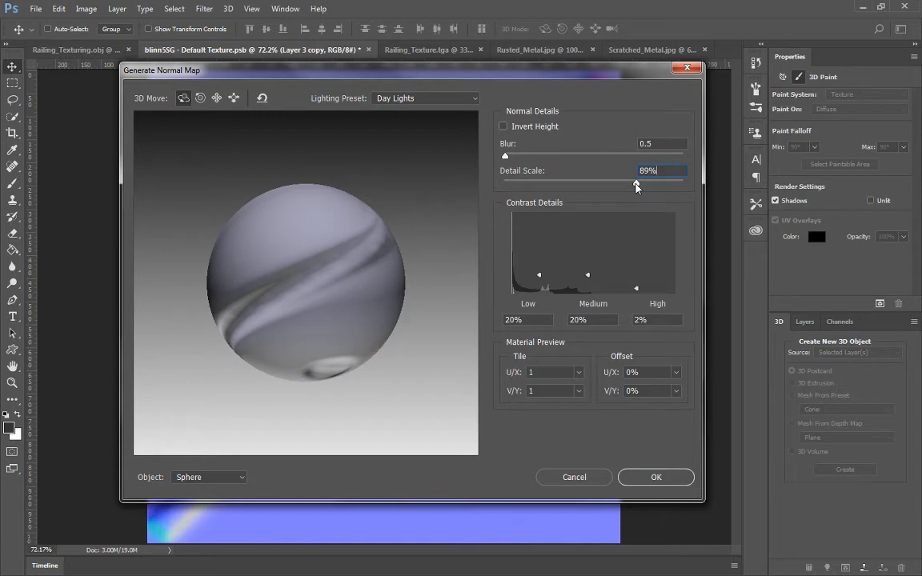
Set the normal map's Detail Scale to 99%, High contrast to 20% and Medium contrast to 19%
{"action": "left_click_drag", "start_coordinate": [637, 185], "coordinate": [653, 192]}
{"action": "left_click", "coordinate": [640, 321]}
{"action": "type", "text": "20"}
{"action": "left_click_drag", "start_coordinate": [588, 275], "coordinate": [587, 276]}
Enable Invert Height and apply the normal map to the merged layer
{"action": "left_click", "coordinate": [539, 128]}
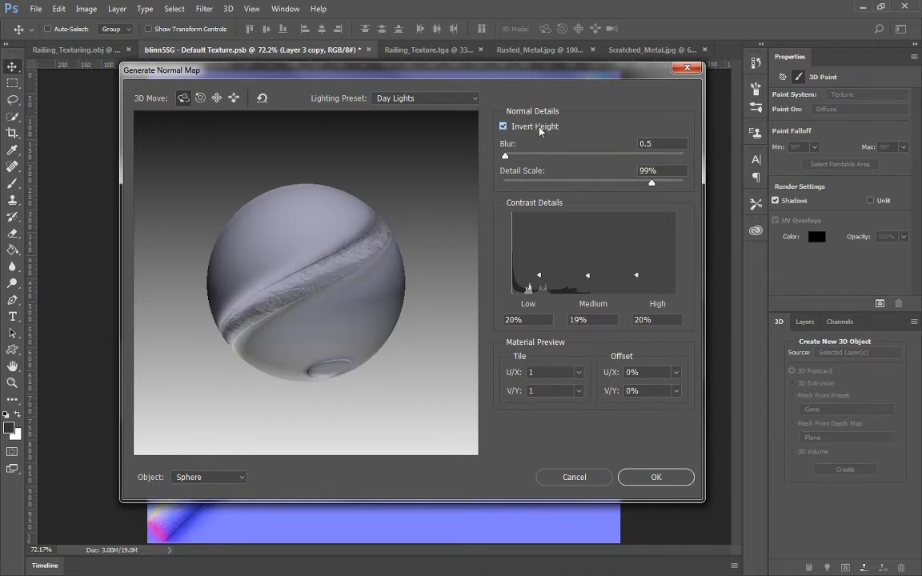
{"action": "left_click_drag", "start_coordinate": [464, 75], "coordinate": [564, 115]}
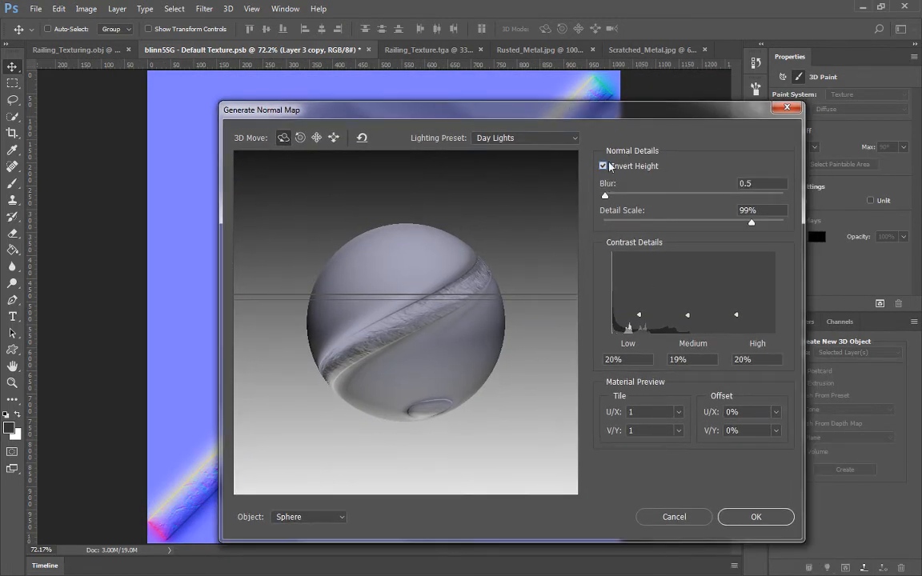
{"action": "left_click_drag", "start_coordinate": [407, 112], "coordinate": [402, 98]}
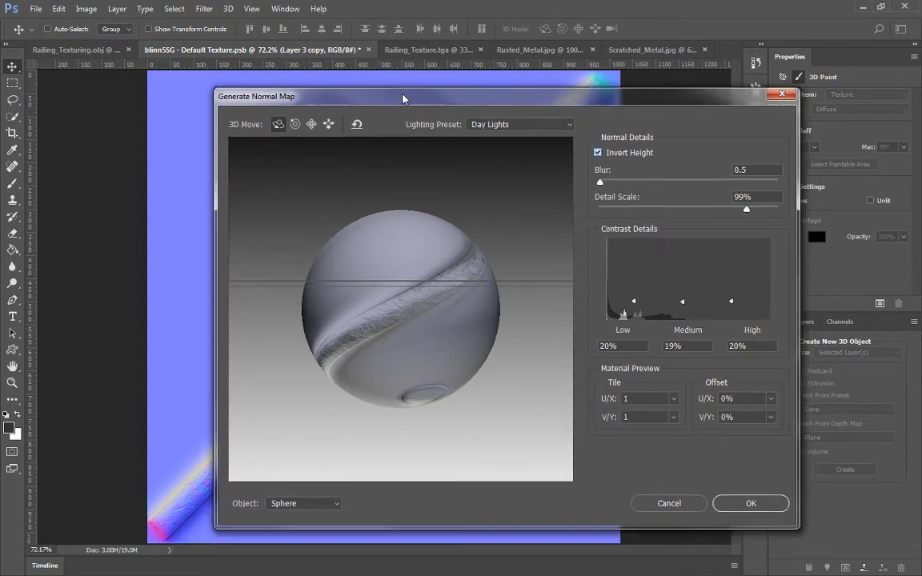
{"action": "left_click", "coordinate": [733, 500]}
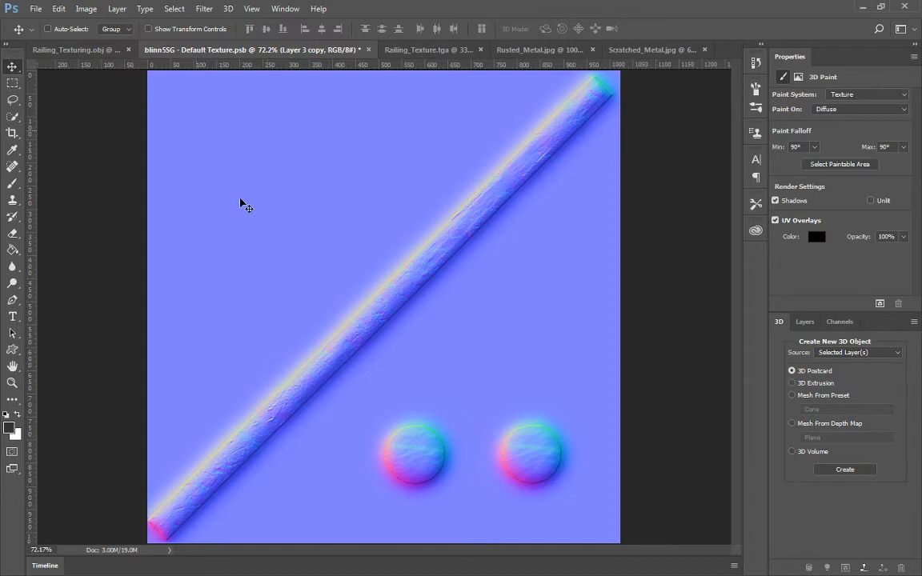
{"action": "left_click", "coordinate": [35, 10]}
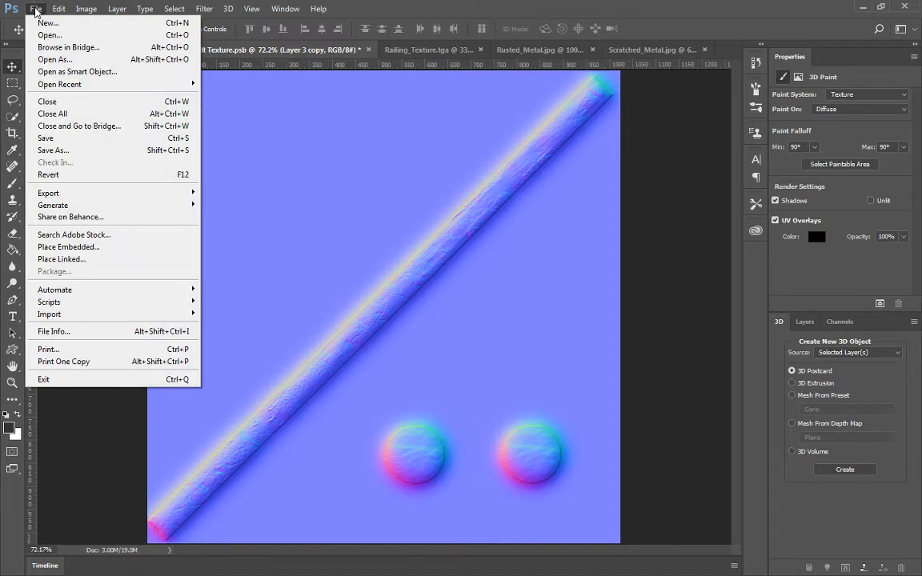
{"action": "left_click", "coordinate": [37, 9]}
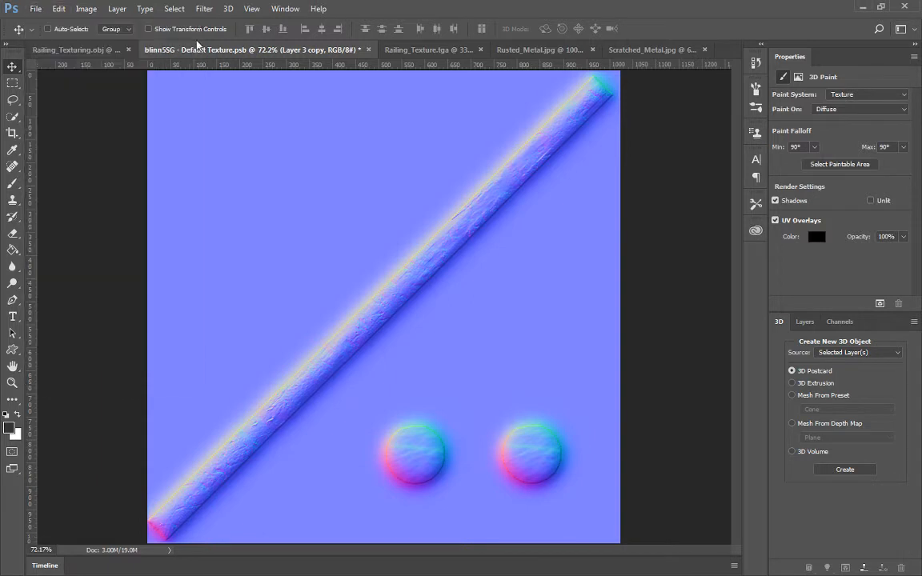
{"action": "left_click", "coordinate": [898, 29]}
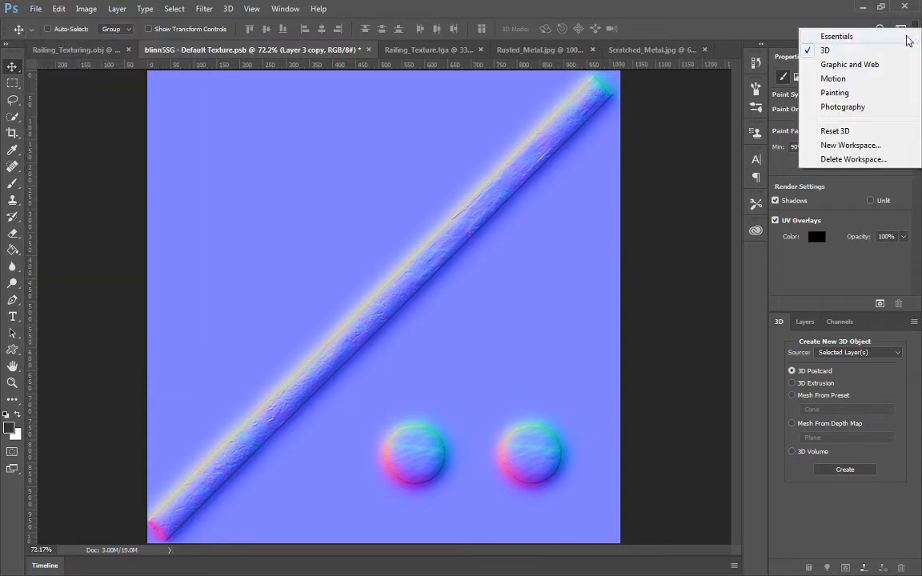
Switch to the Essentials workspace, check the document's channels and return to its layers
{"action": "left_click", "coordinate": [904, 38]}
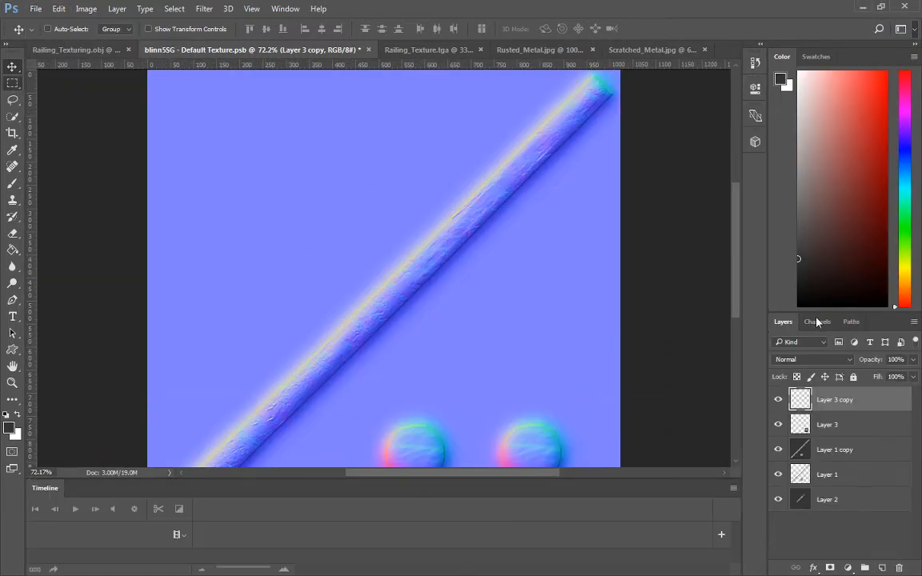
{"action": "left_click", "coordinate": [817, 322]}
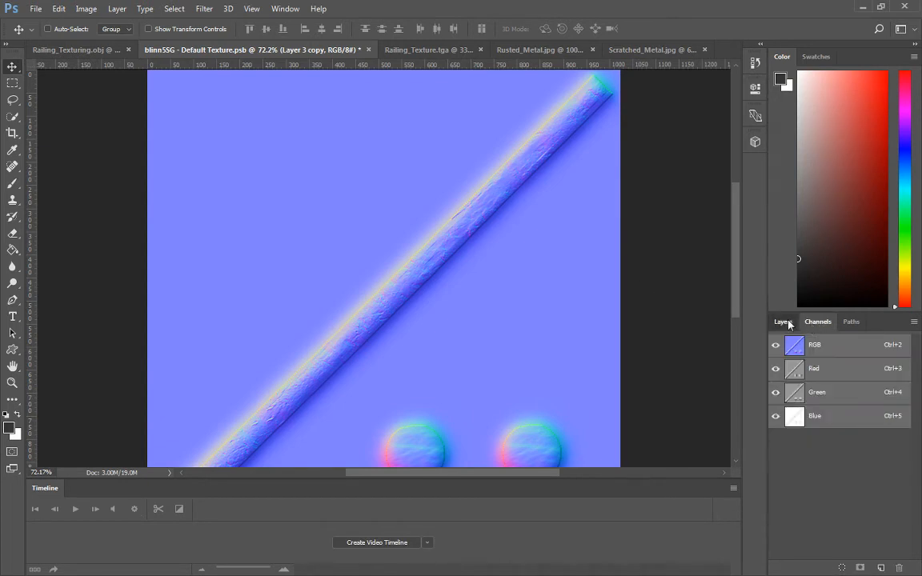
{"action": "left_click", "coordinate": [790, 324]}
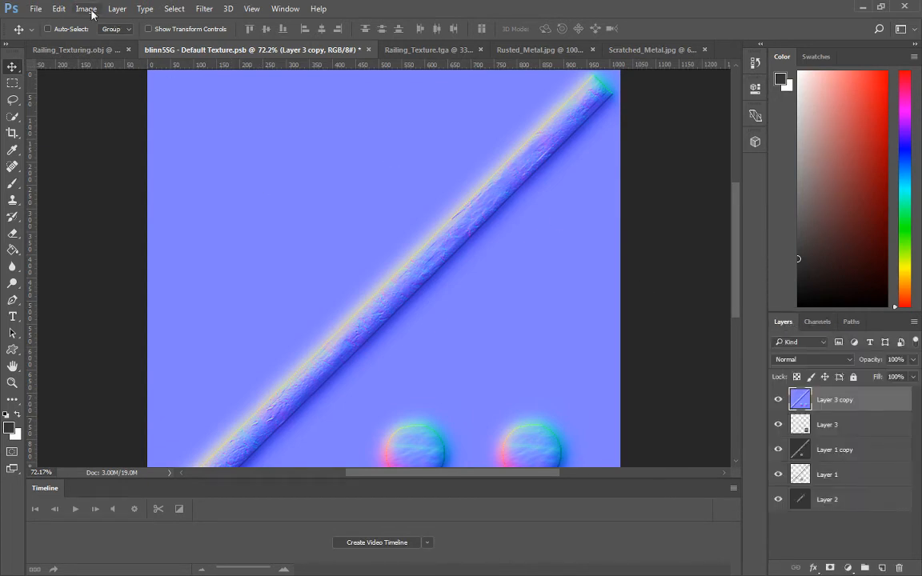
Start saving the normal map document and browse from the Desktop to MCC, 3D_Modeling_1_Online, Projection_Texturing_Advanced
{"action": "left_click", "coordinate": [35, 9]}
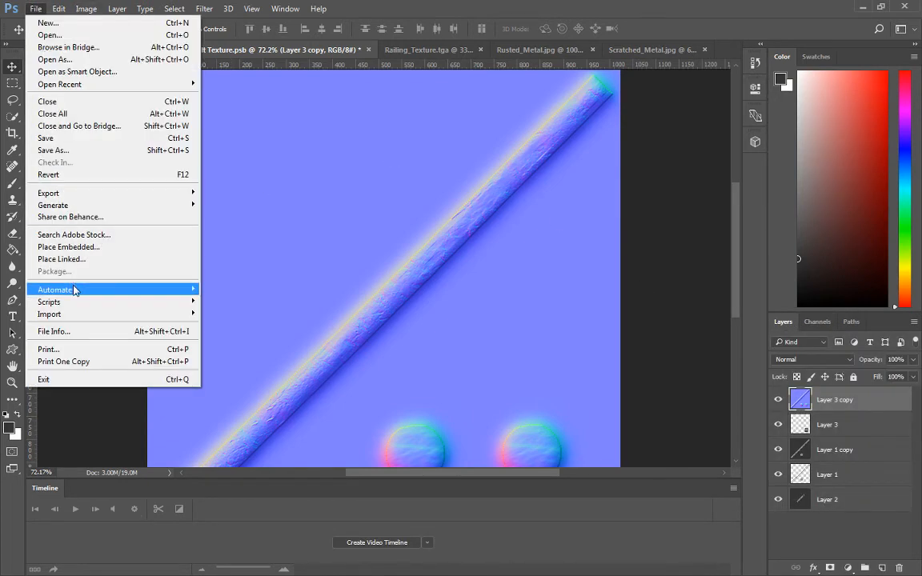
{"action": "left_click", "coordinate": [76, 138]}
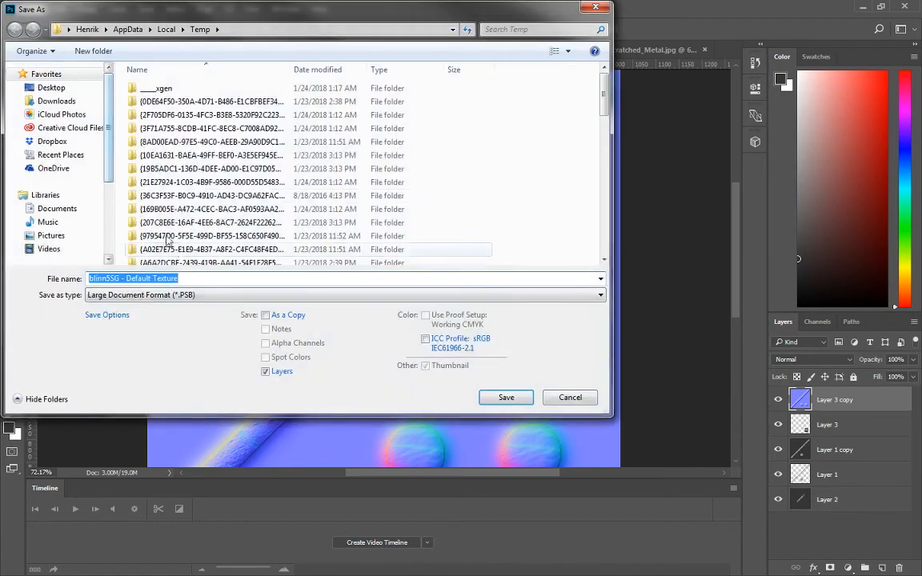
{"action": "left_click", "coordinate": [81, 88]}
{"action": "left_click", "coordinate": [204, 120]}
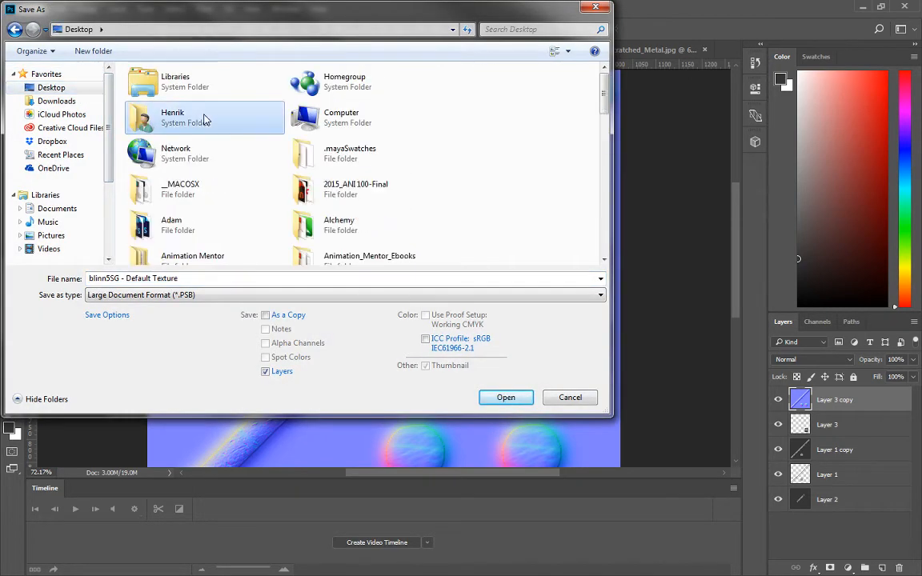
{"action": "double_click", "coordinate": [204, 119]}
{"action": "double_click", "coordinate": [304, 78]}
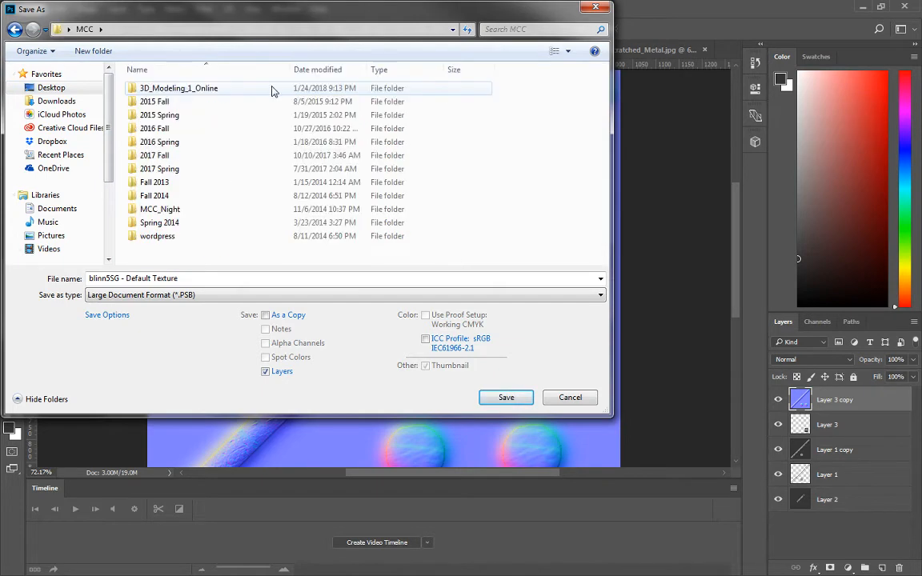
{"action": "double_click", "coordinate": [232, 89]}
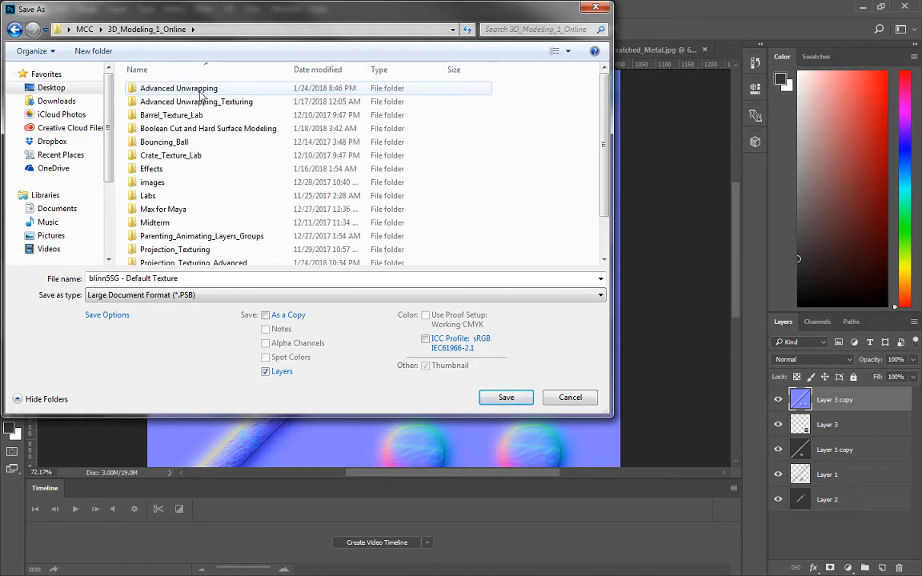
{"action": "double_click", "coordinate": [202, 262]}
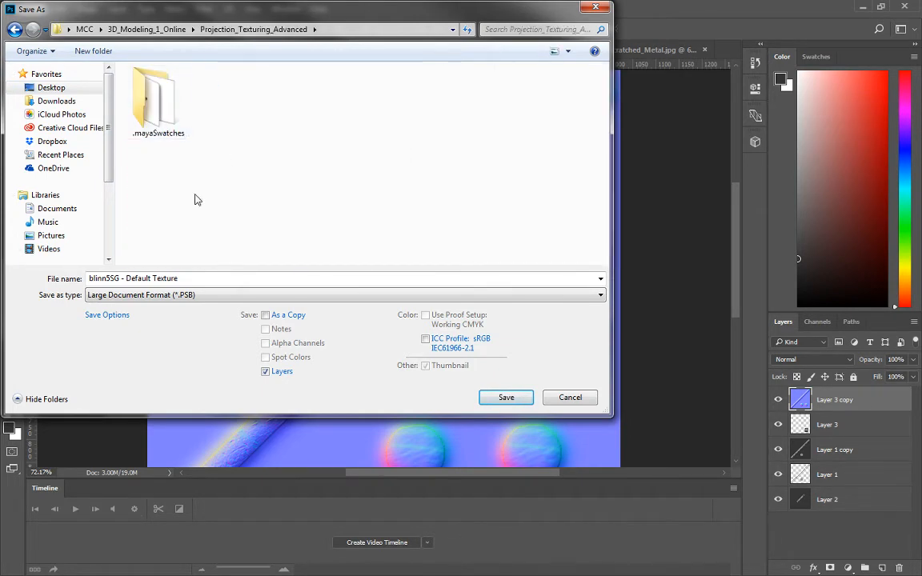
Save the normal map in Targa format under the name Railing_Normal
{"action": "left_click", "coordinate": [194, 296]}
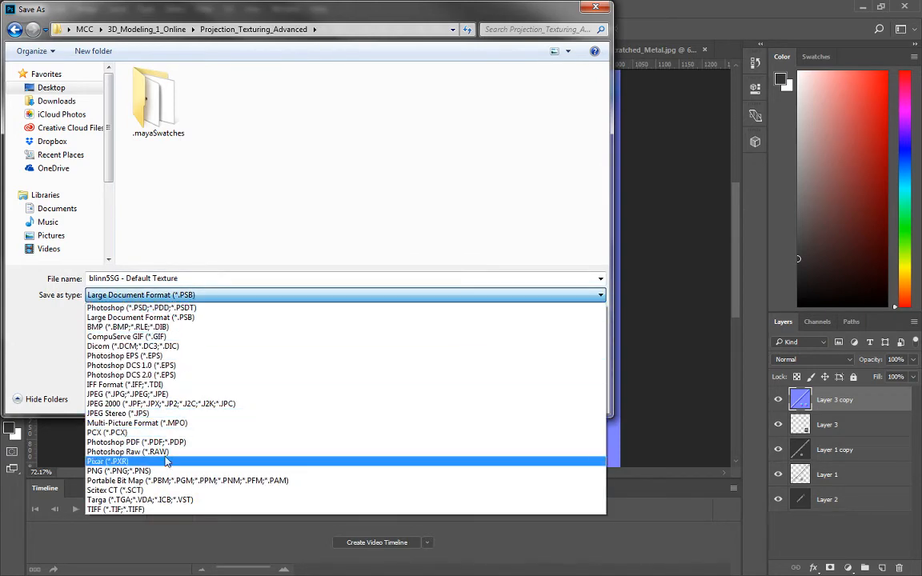
{"action": "left_click", "coordinate": [164, 500]}
{"action": "triple_click", "coordinate": [156, 278]}
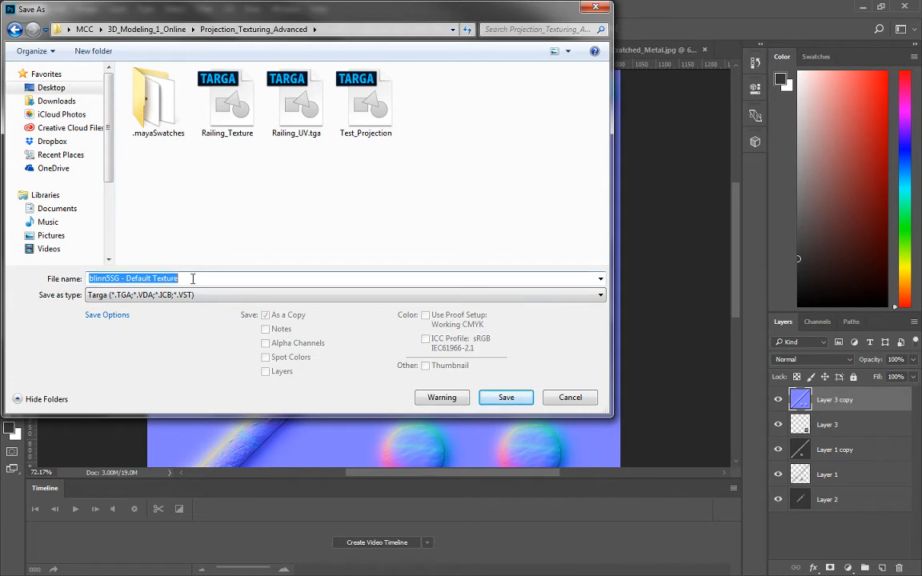
{"action": "type", "text": "Railing"}
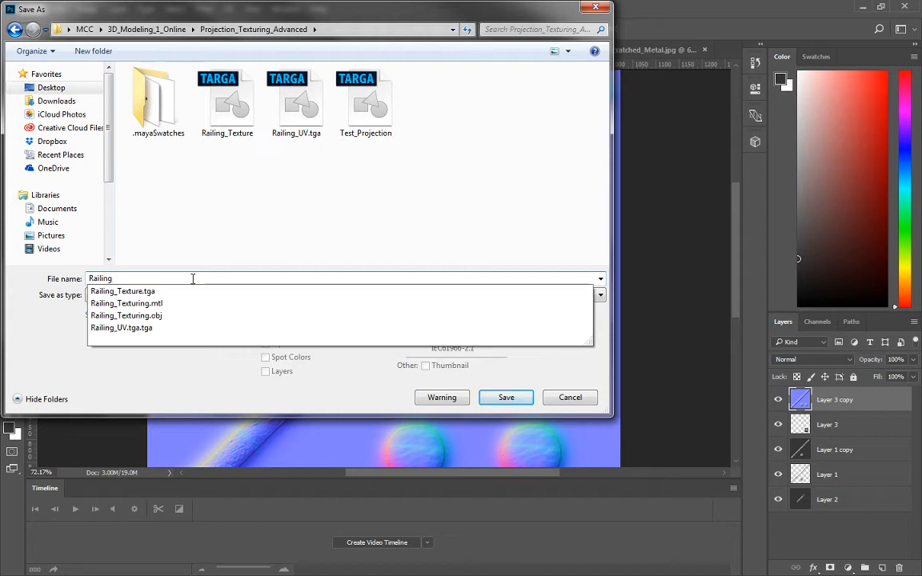
{"action": "type", "text": "_Normal"}
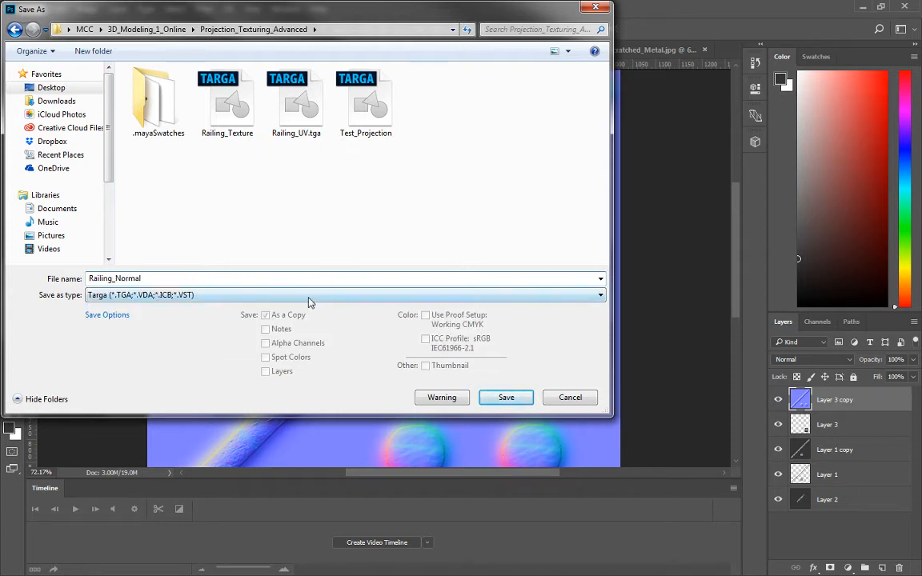
{"action": "left_click", "coordinate": [502, 397]}
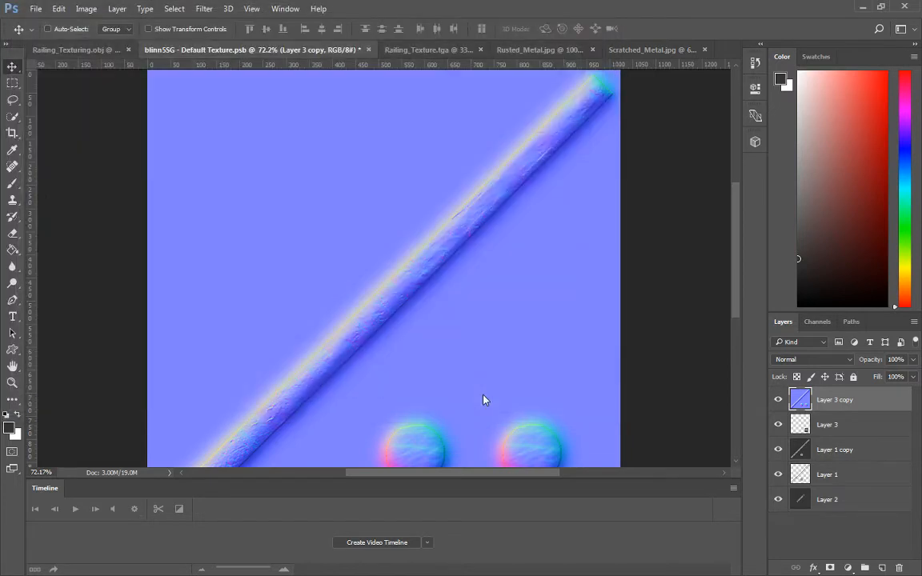
Switch to Maya, add a file texture to the Seamless_Texturing material's bump mapping and use it as Tangent Space Normals
{"action": "left_click", "coordinate": [414, 253]}
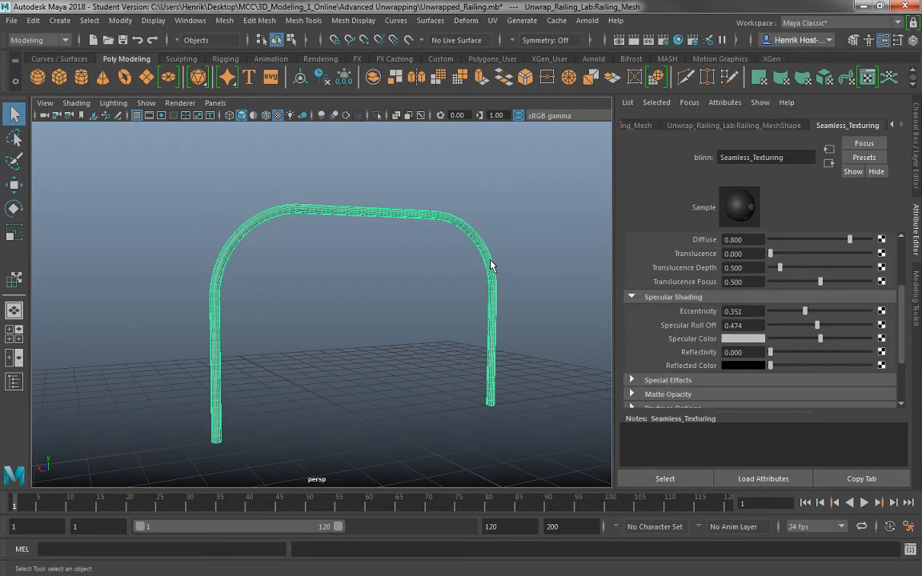
{"action": "left_click", "coordinate": [893, 125]}
{"action": "scroll", "coordinate": [749, 284], "scroll_direction": "up", "scroll_amount": 4}
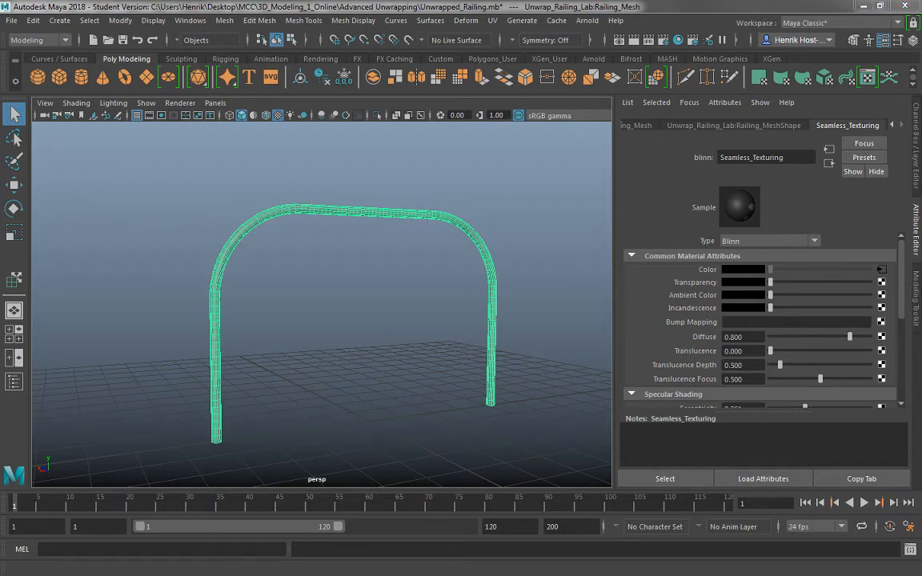
{"action": "left_click", "coordinate": [820, 281]}
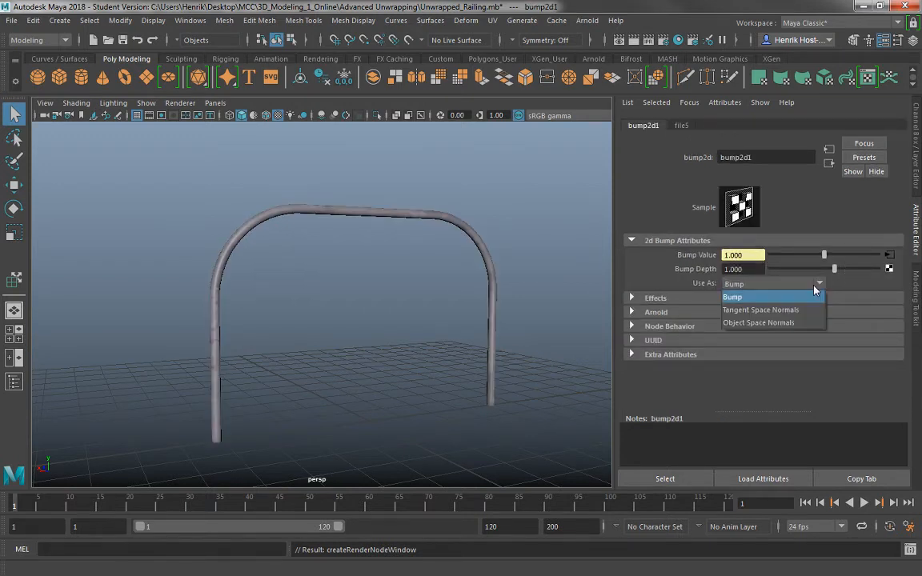
{"action": "left_click", "coordinate": [797, 313]}
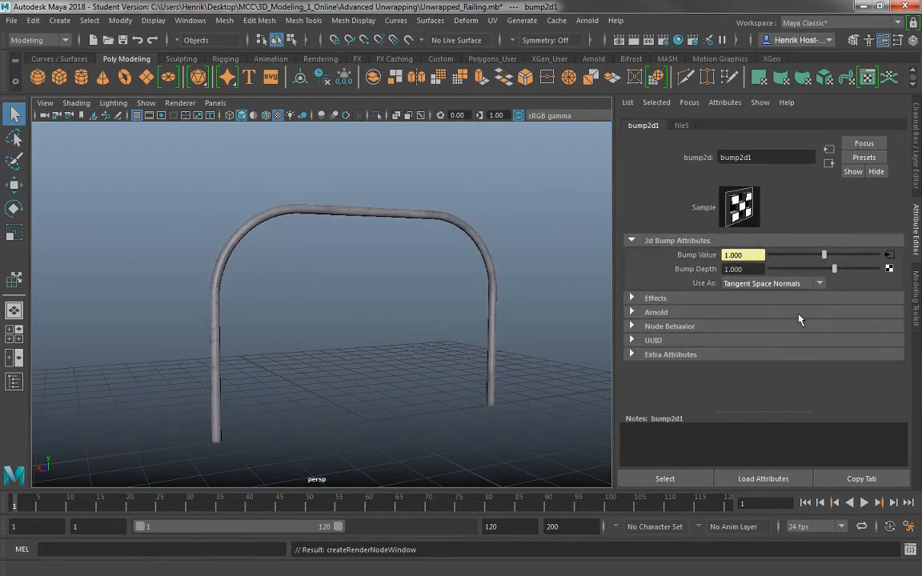
Load Railing_Normal.tga as the bump node's file texture and inspect the railing's surface
{"action": "left_click", "coordinate": [889, 256]}
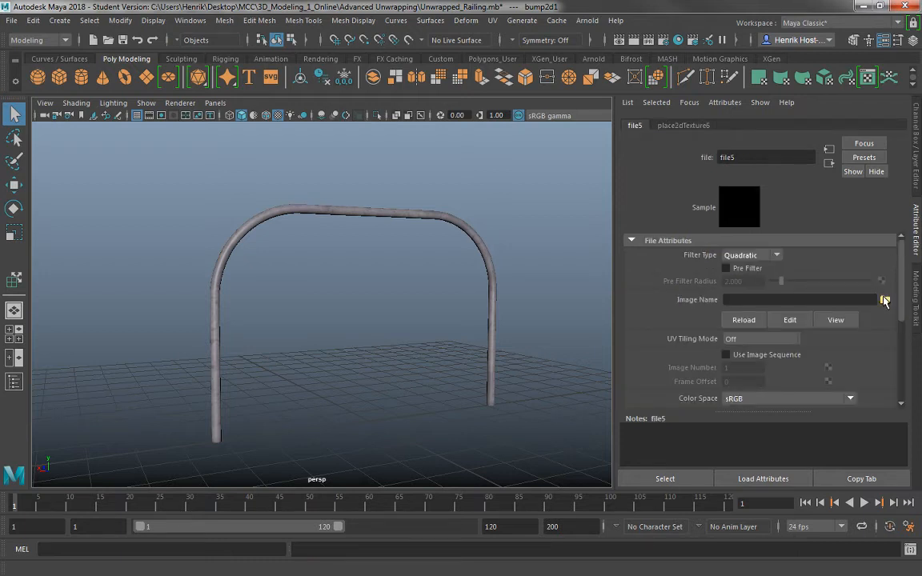
{"action": "left_click", "coordinate": [884, 300]}
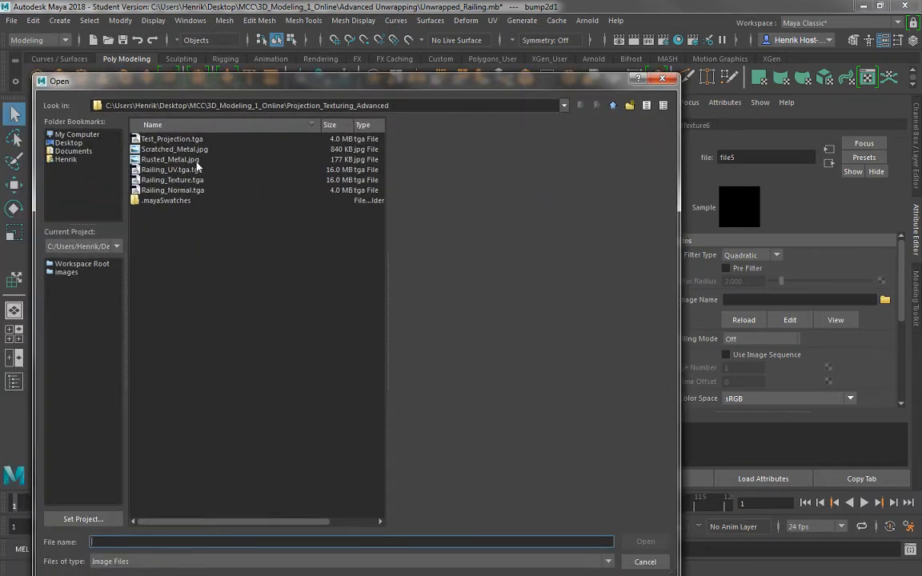
{"action": "left_click", "coordinate": [177, 190]}
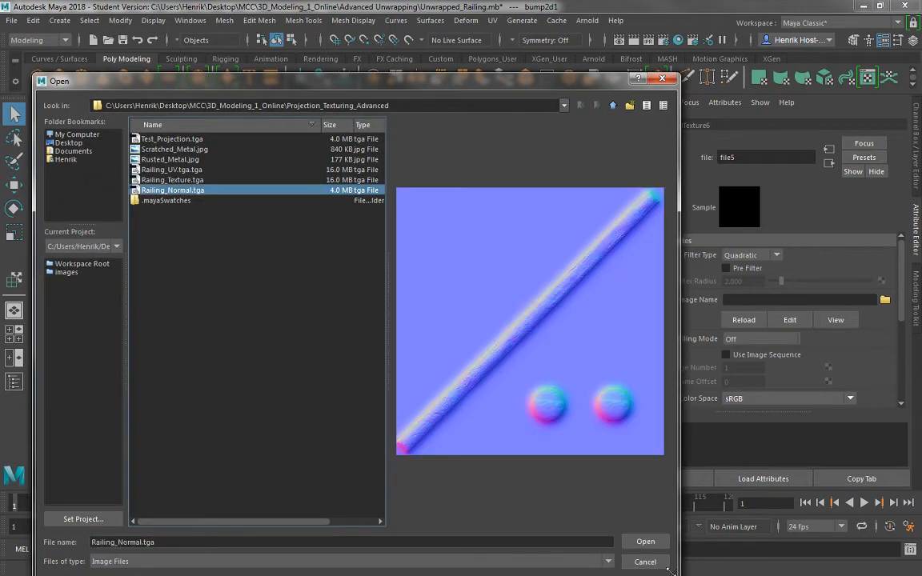
{"action": "left_click", "coordinate": [646, 542]}
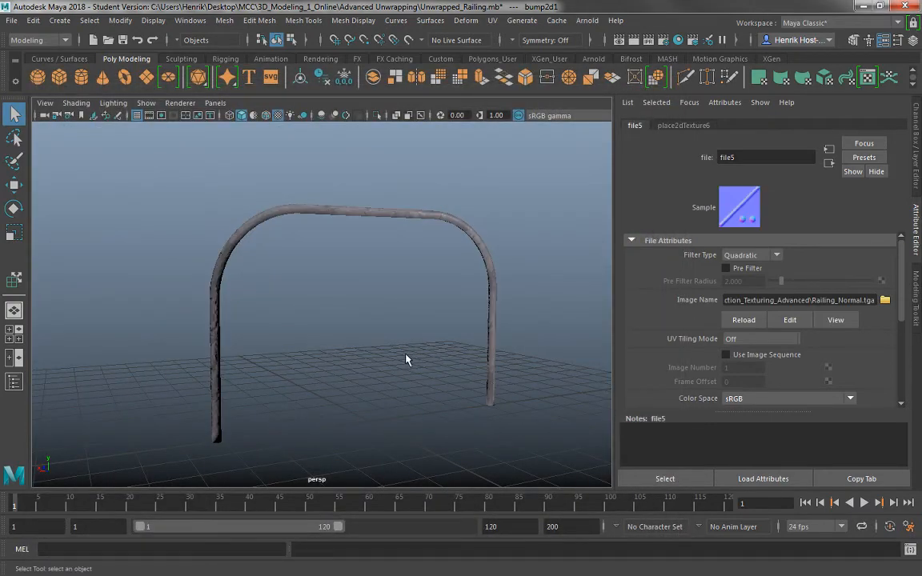
{"action": "left_click_drag", "start_coordinate": [241, 261], "coordinate": [432, 385]}
{"action": "left_click_drag", "start_coordinate": [404, 479], "coordinate": [272, 390]}
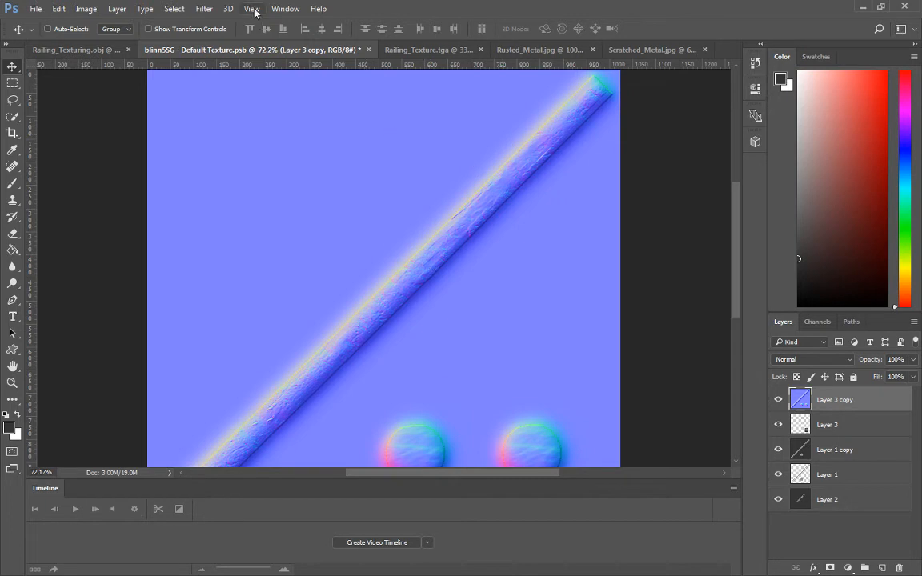
{"action": "left_click", "coordinate": [204, 9]}
{"action": "left_click", "coordinate": [203, 10]}
{"action": "key", "text": "ctrl"}
{"action": "left_click", "coordinate": [228, 8]}
{"action": "left_click", "coordinate": [229, 8]}
Duplicate the layers from Layer 3 down to Layer 2, merge the copies and place the merged layer above Layer 3 copy
{"action": "left_click", "coordinate": [825, 425]}
{"action": "left_click", "coordinate": [826, 500], "text": "shift"}
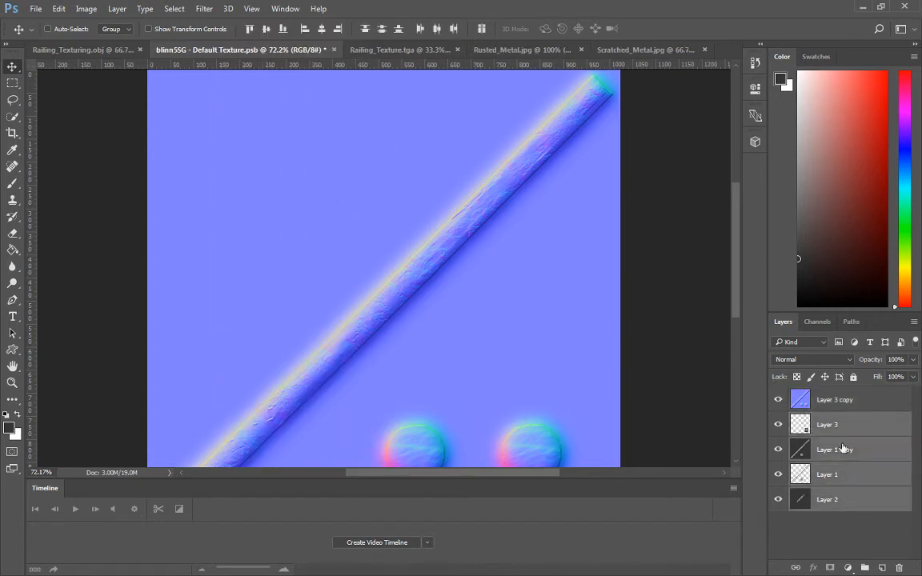
{"action": "key", "text": "ctrl"}
{"action": "key", "text": "ctrl+j"}
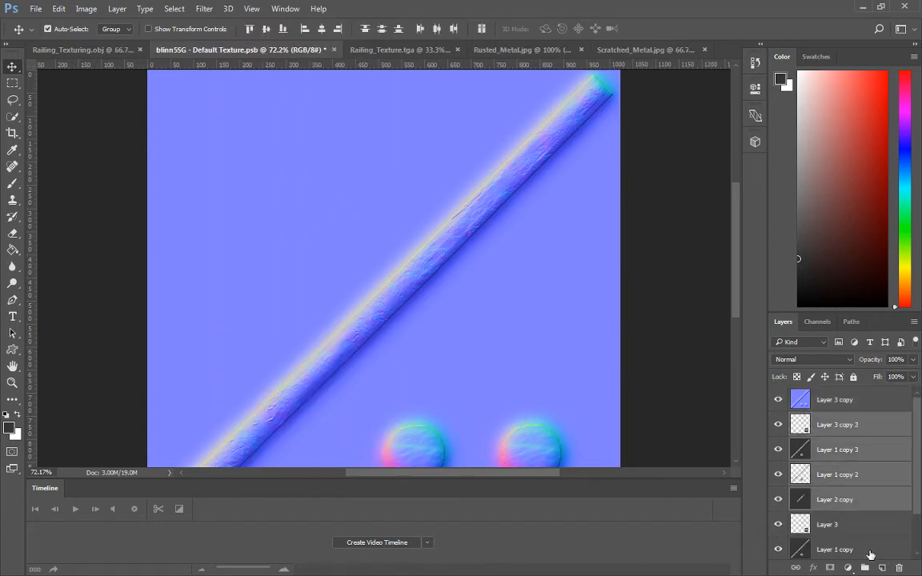
{"action": "key", "text": "ctrl+e"}
{"action": "left_click_drag", "start_coordinate": [845, 420], "coordinate": [841, 393]}
Generate a normal map from the merged texture layer with Invert Height turned off
{"action": "left_click", "coordinate": [204, 9]}
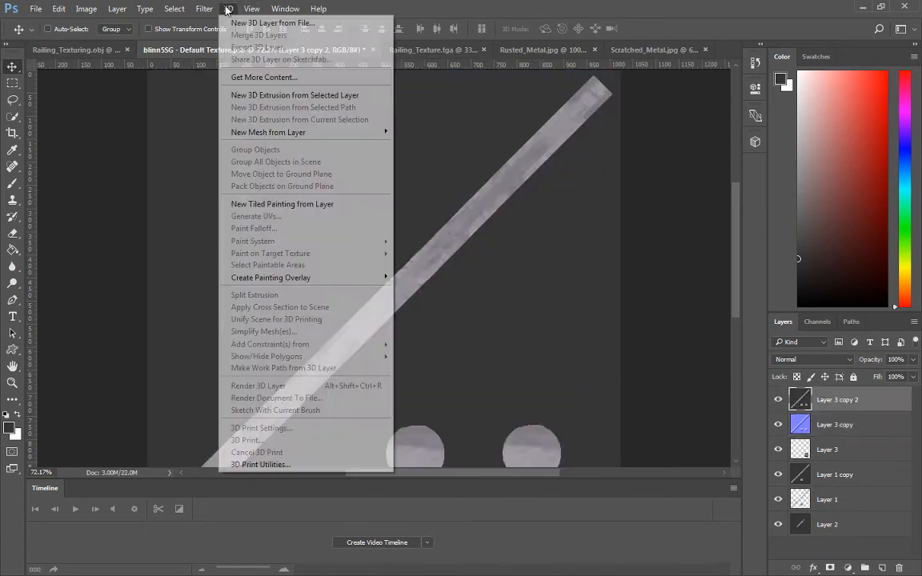
{"action": "mouse_move", "coordinate": [233, 138]}
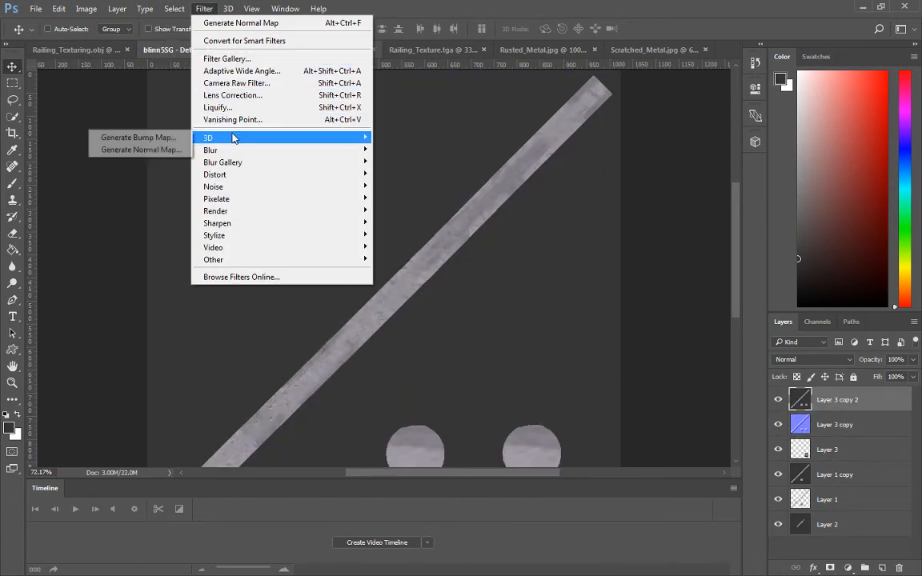
{"action": "left_click", "coordinate": [178, 149]}
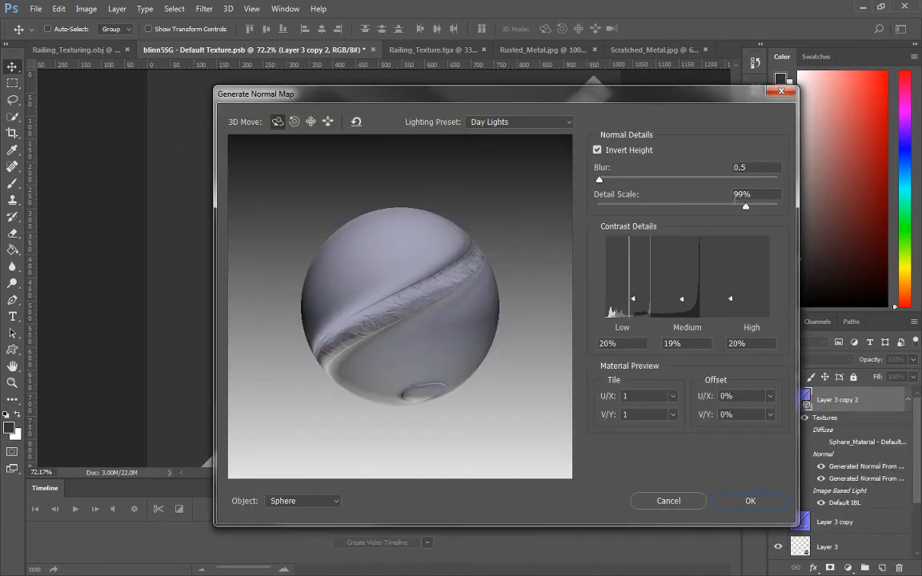
{"action": "left_click", "coordinate": [624, 152]}
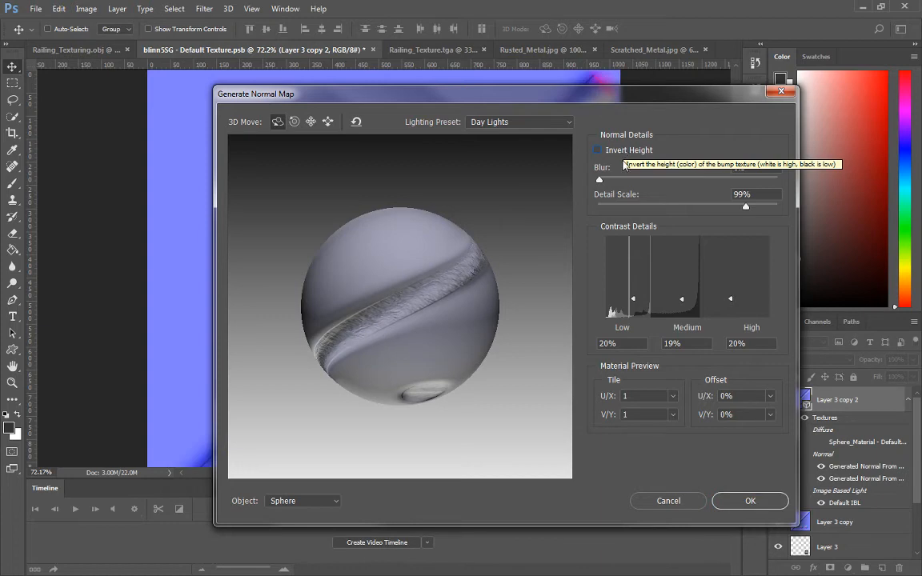
{"action": "left_click_drag", "start_coordinate": [600, 100], "coordinate": [573, 73]}
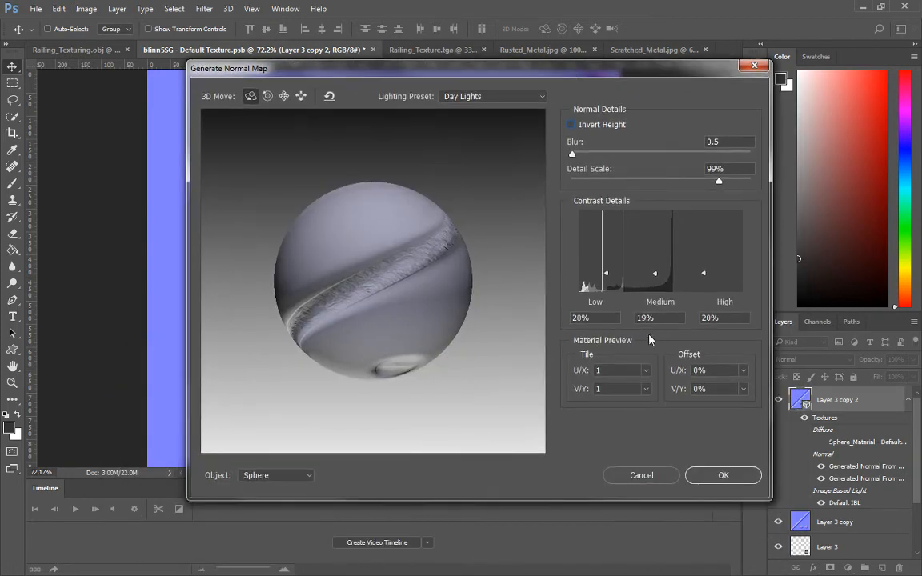
{"action": "left_click", "coordinate": [720, 474]}
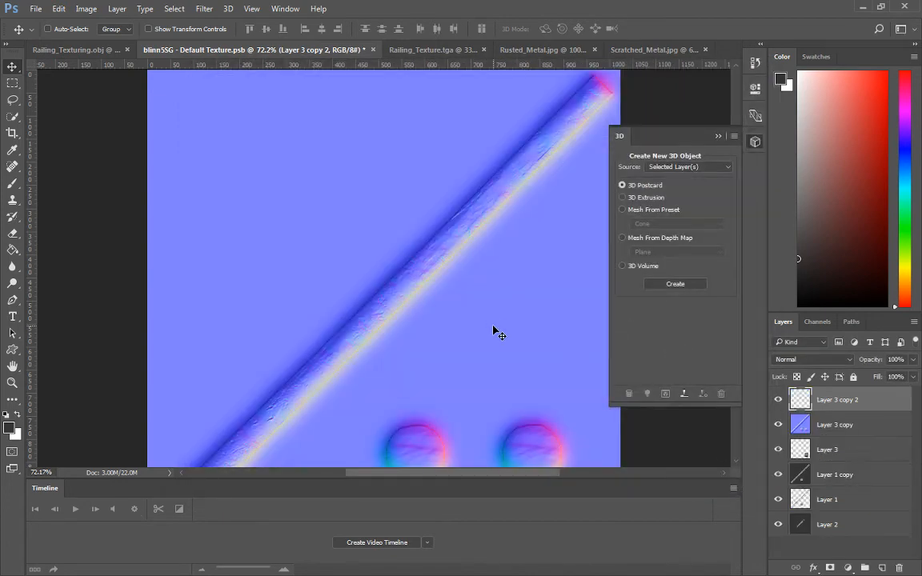
Begin saving the normal map document and browse to the Desktop's MCC > 3D_Modeling_1_Online > Projection_Texturing_Advanced folder
{"action": "key", "text": "ctrl+s"}
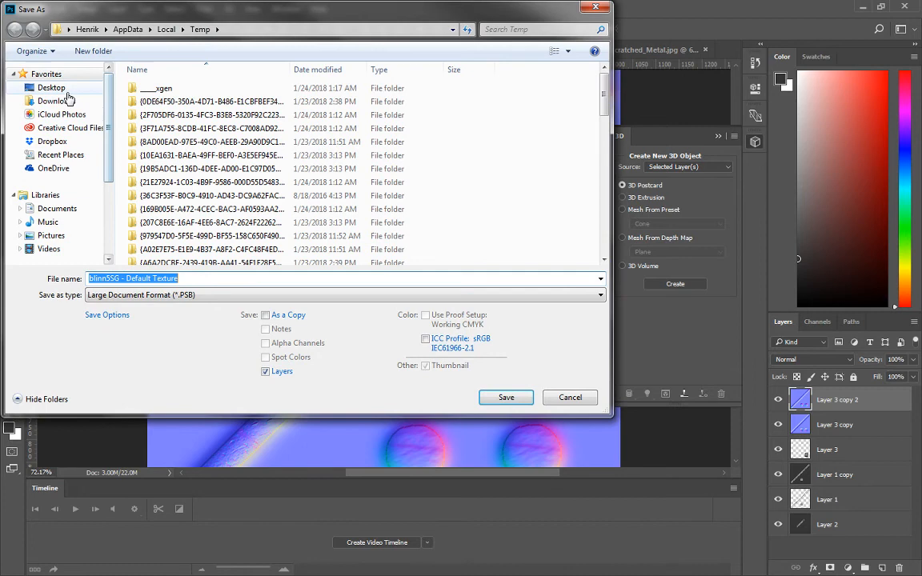
{"action": "left_click", "coordinate": [52, 88]}
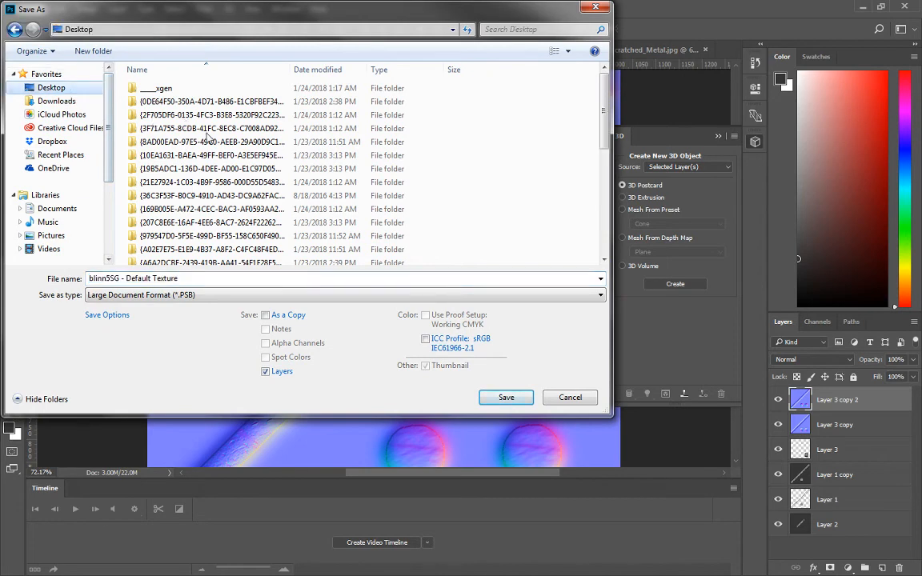
{"action": "left_click", "coordinate": [192, 120]}
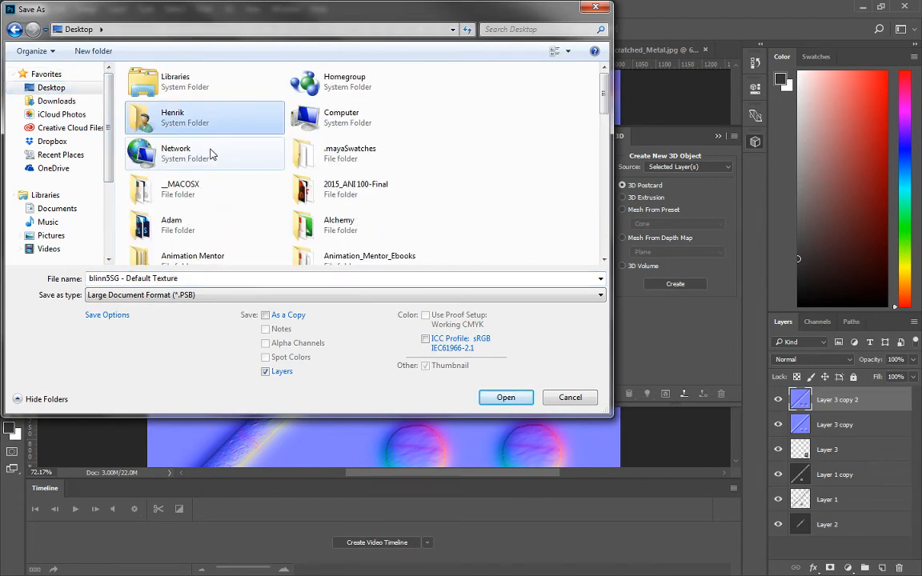
{"action": "left_click", "coordinate": [361, 180]}
{"action": "scroll", "coordinate": [364, 176], "scroll_direction": "down", "scroll_amount": 1}
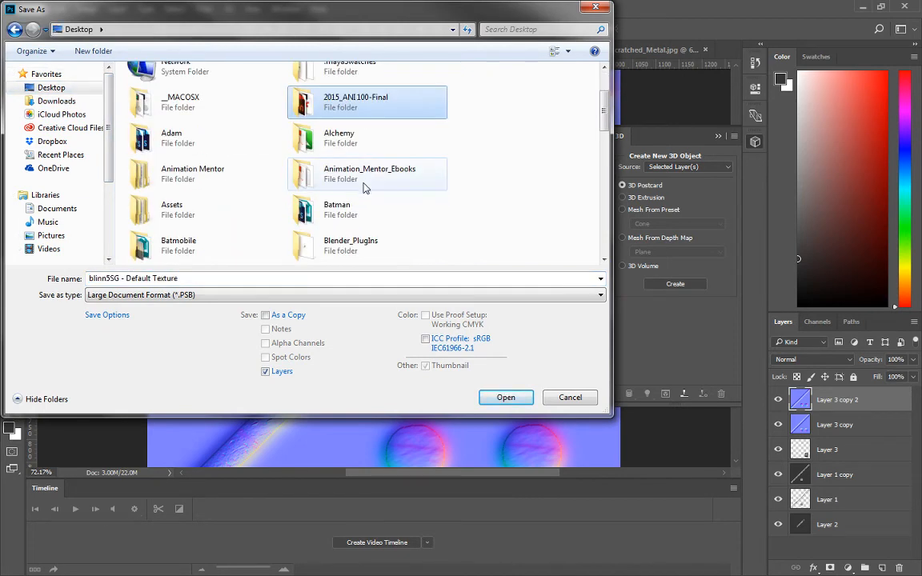
{"action": "scroll", "coordinate": [353, 184], "scroll_direction": "down", "scroll_amount": 5}
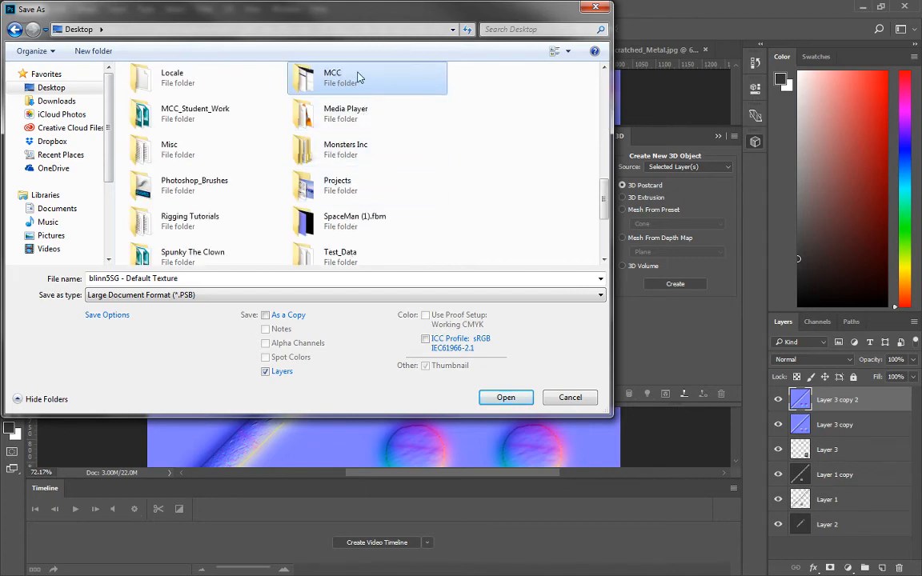
{"action": "double_click", "coordinate": [324, 74]}
{"action": "double_click", "coordinate": [257, 86]}
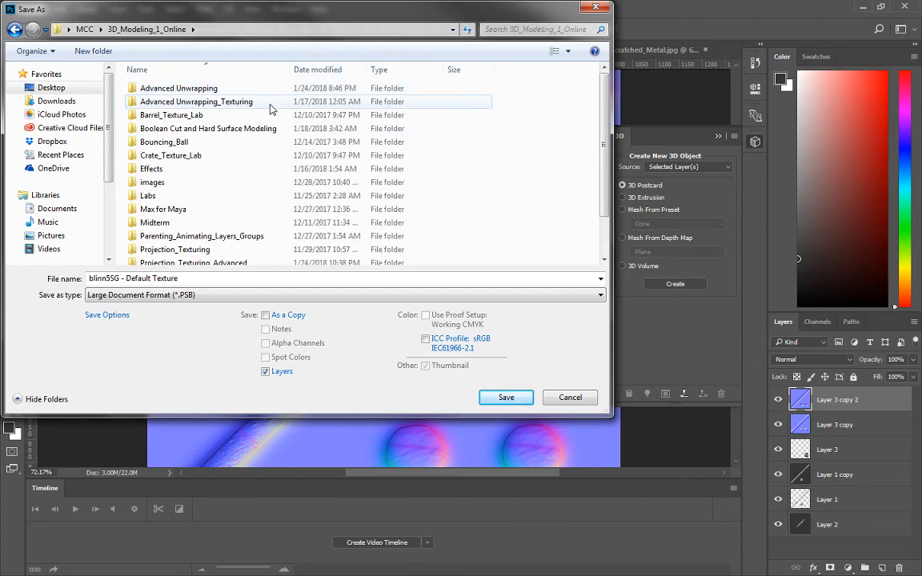
{"action": "double_click", "coordinate": [236, 262]}
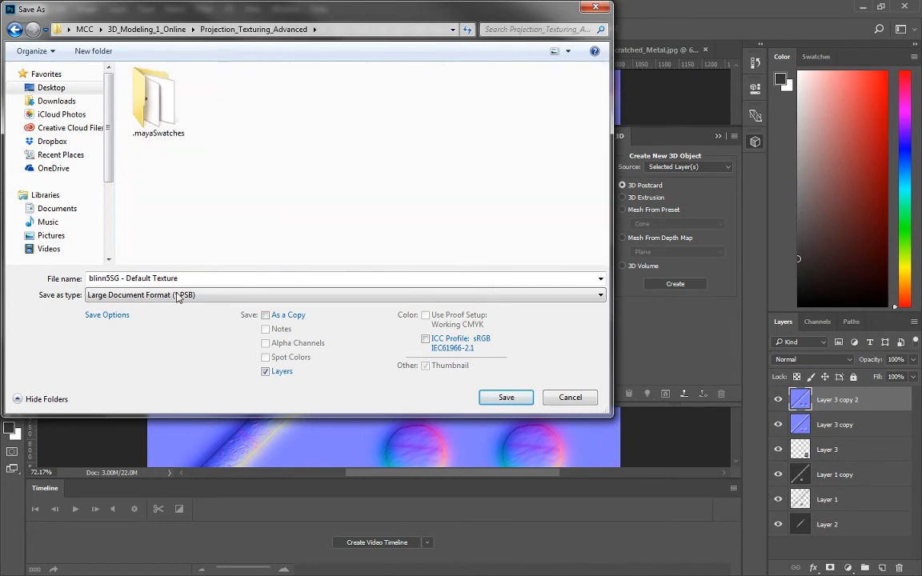
Save the normal map in Targa format as Railing_Normal2, accepting the Targa options
{"action": "left_click", "coordinate": [200, 295]}
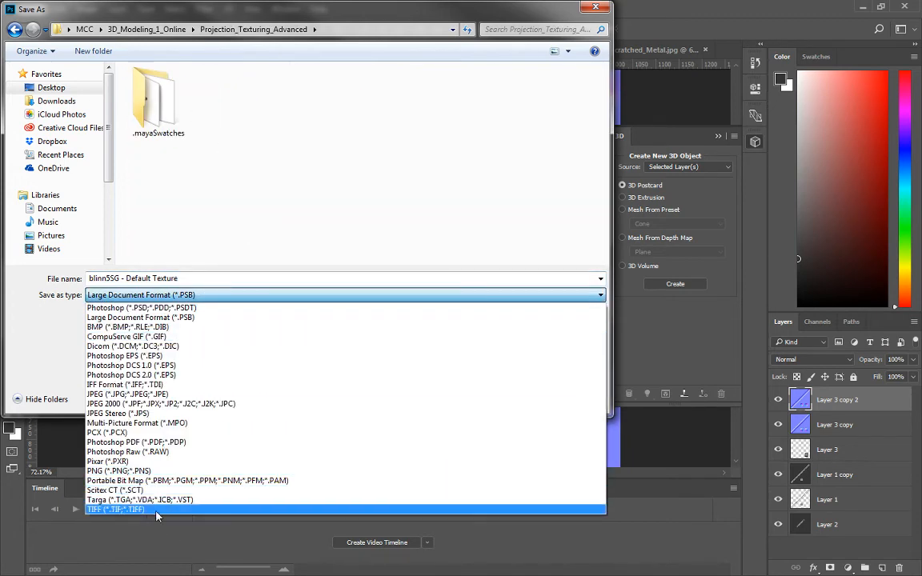
{"action": "left_click", "coordinate": [132, 499]}
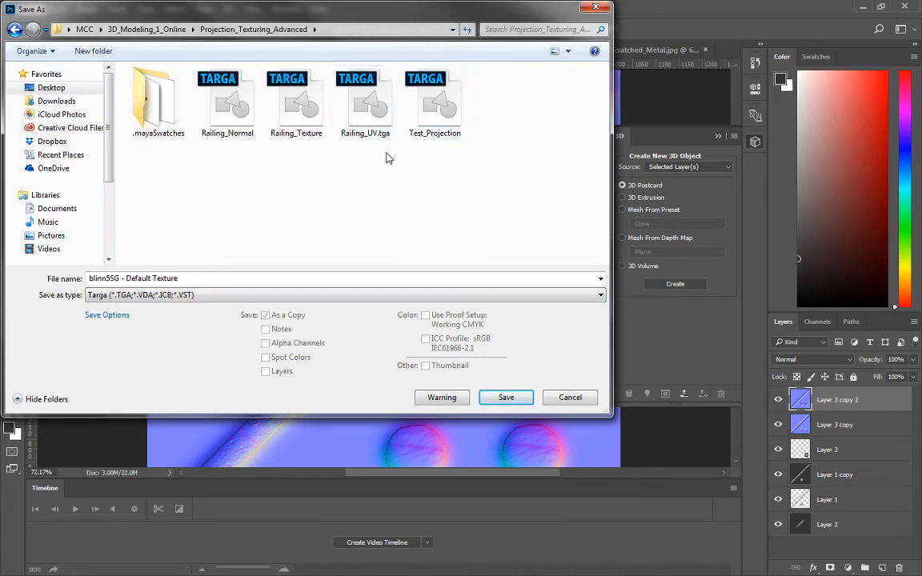
{"action": "left_click", "coordinate": [227, 116]}
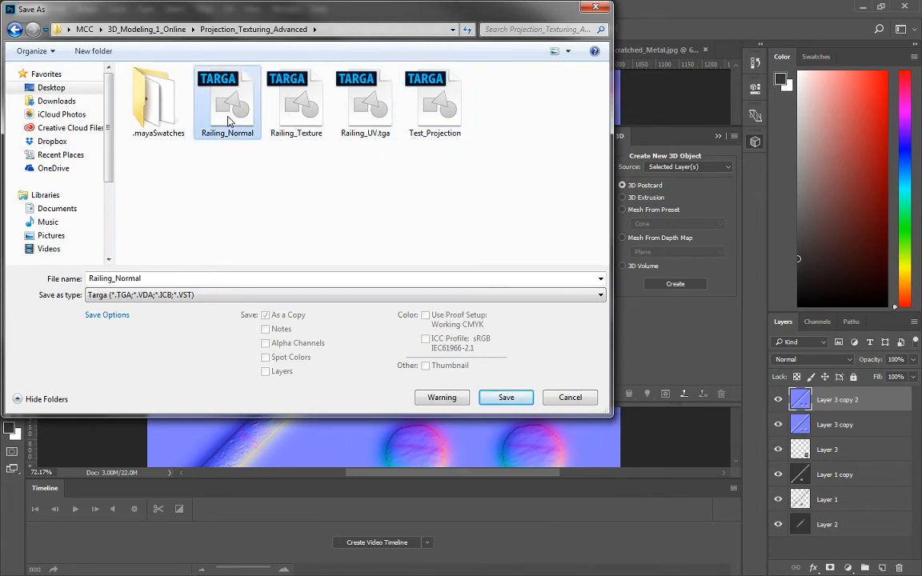
{"action": "left_click", "coordinate": [174, 278]}
{"action": "type", "text": "2"}
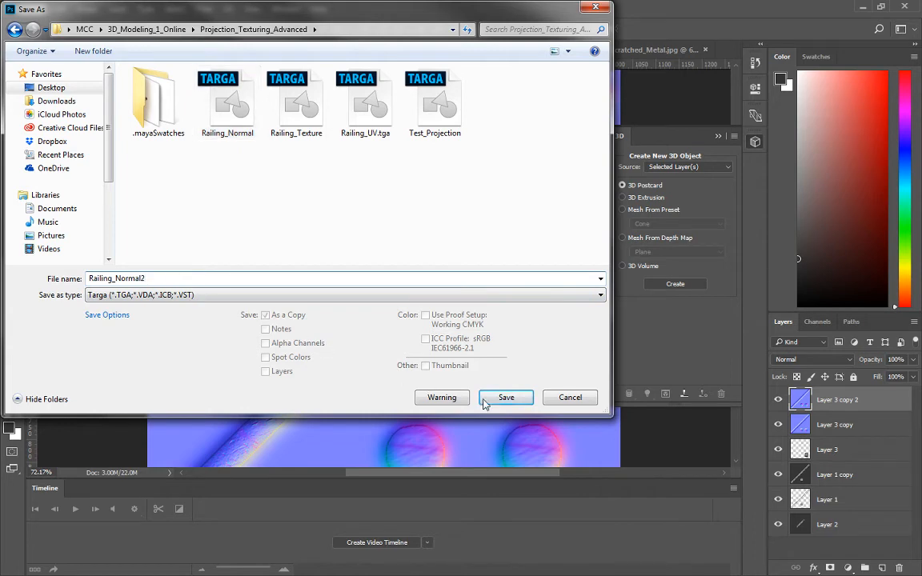
{"action": "left_click", "coordinate": [507, 397]}
{"action": "left_click", "coordinate": [412, 258]}
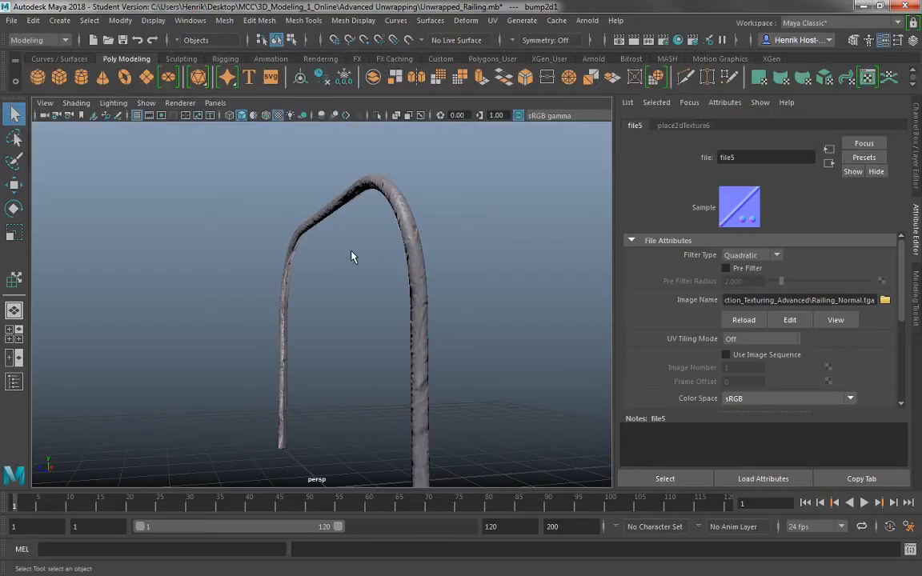
Switch to Maya, load Railing_Normal2.tga as the Seamless_Texturing material's bump file texture and inspect the railing's surface
{"action": "left_click", "coordinate": [359, 203]}
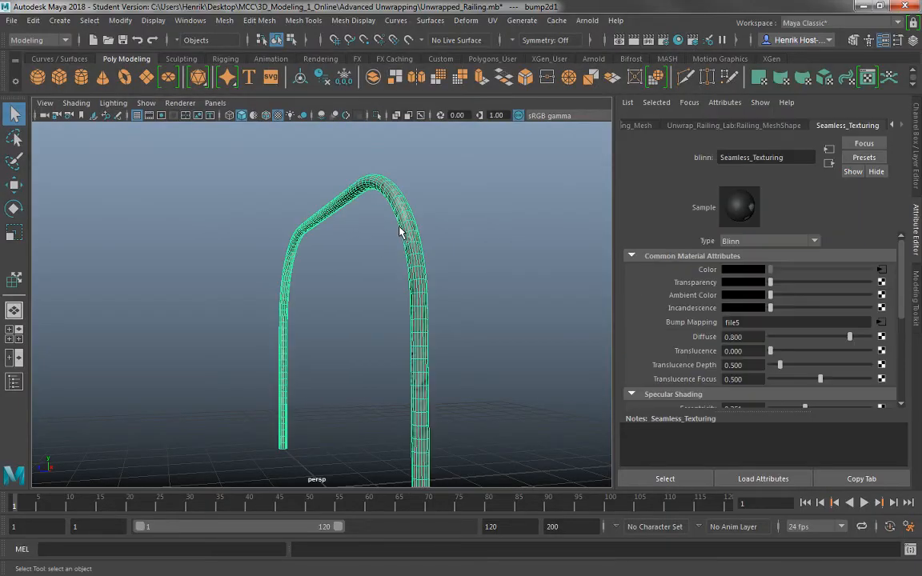
{"action": "left_click", "coordinate": [881, 322]}
{"action": "left_click", "coordinate": [885, 301]}
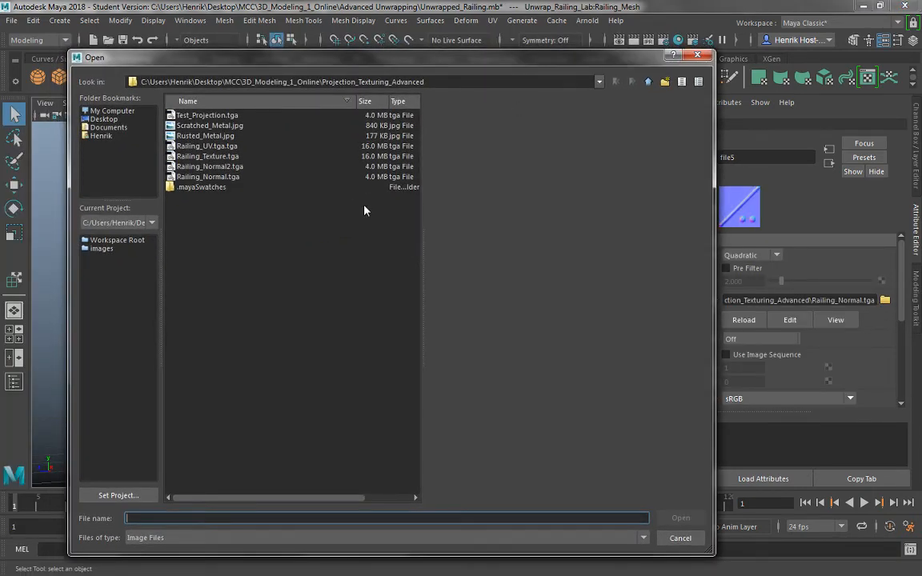
{"action": "left_click", "coordinate": [233, 167]}
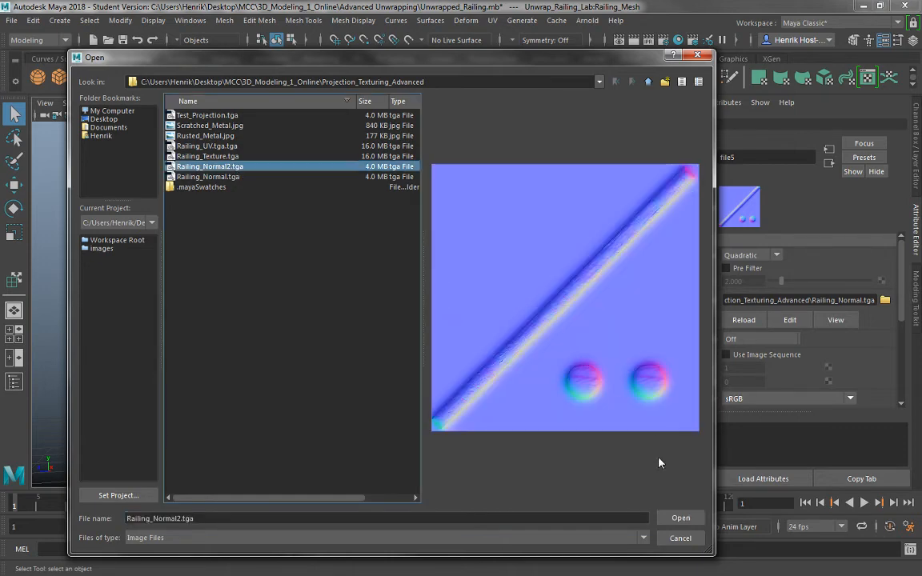
{"action": "left_click", "coordinate": [690, 521]}
{"action": "left_click", "coordinate": [479, 296]}
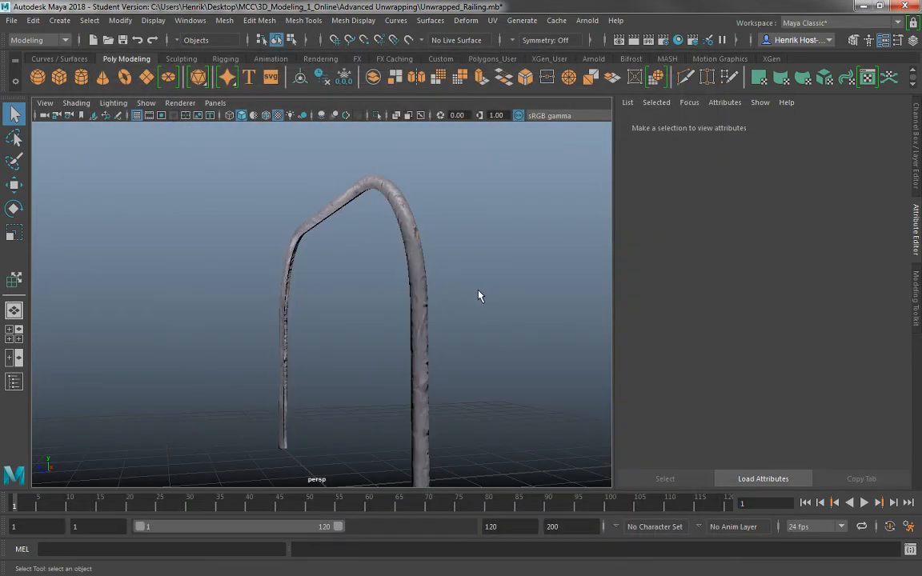
{"action": "left_click_drag", "start_coordinate": [313, 236], "coordinate": [246, 422]}
{"action": "left_click_drag", "start_coordinate": [241, 446], "coordinate": [494, 368]}
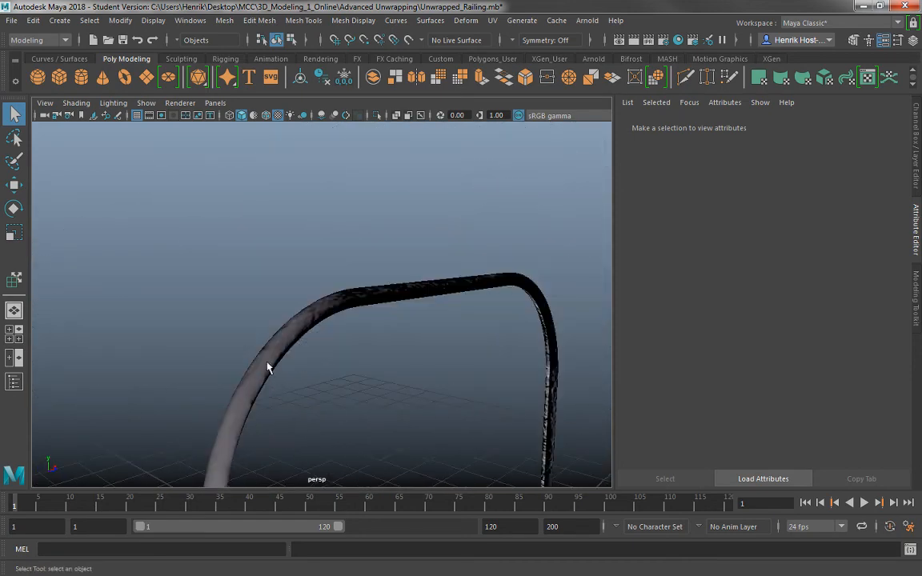
{"action": "left_click_drag", "start_coordinate": [268, 368], "coordinate": [304, 308]}
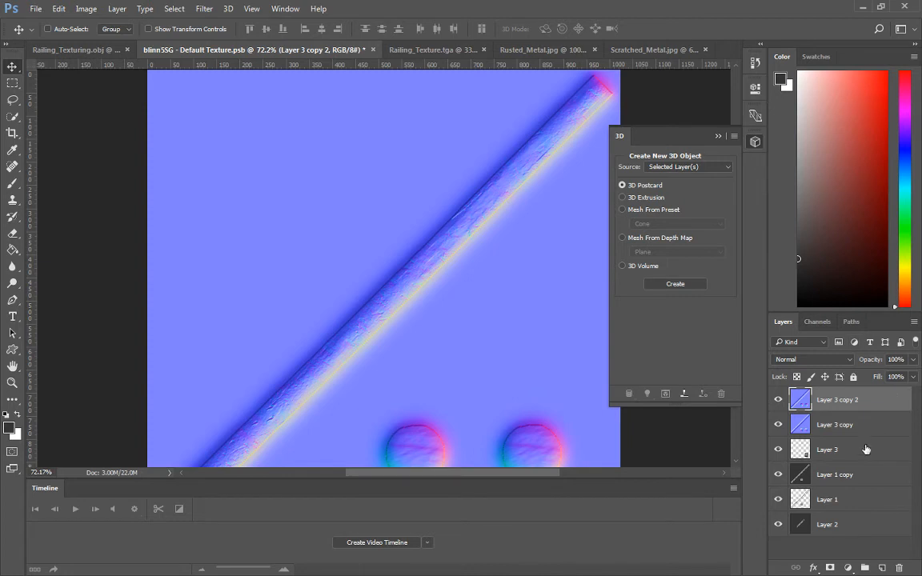
Switch to Photoshop, duplicate the layers from Layer 3 down to Layer 2, merge the copies and place the merged layer above Layer 3 copy 2
{"action": "left_click", "coordinate": [866, 450]}
{"action": "left_click", "coordinate": [848, 525], "text": "shift"}
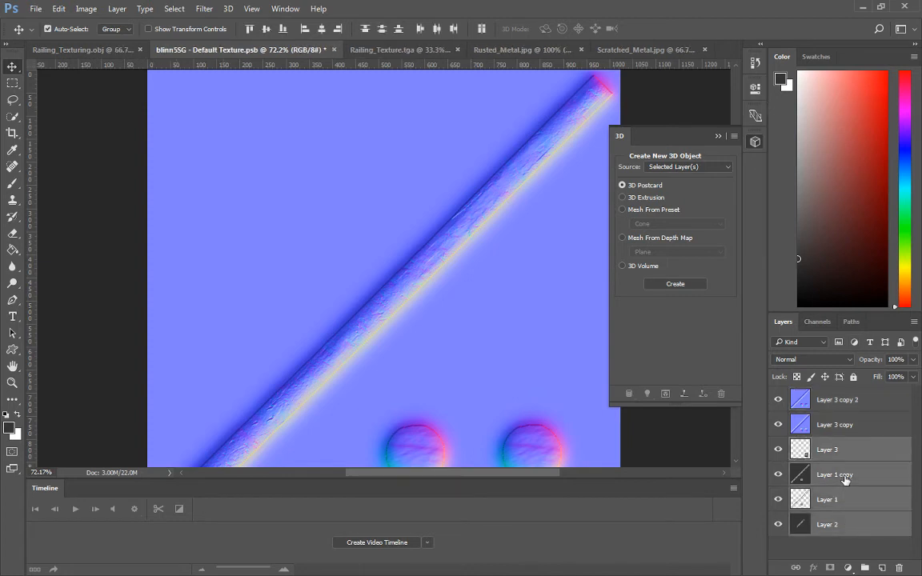
{"action": "key", "text": "ctrl+j"}
{"action": "key", "text": "ctrl+e"}
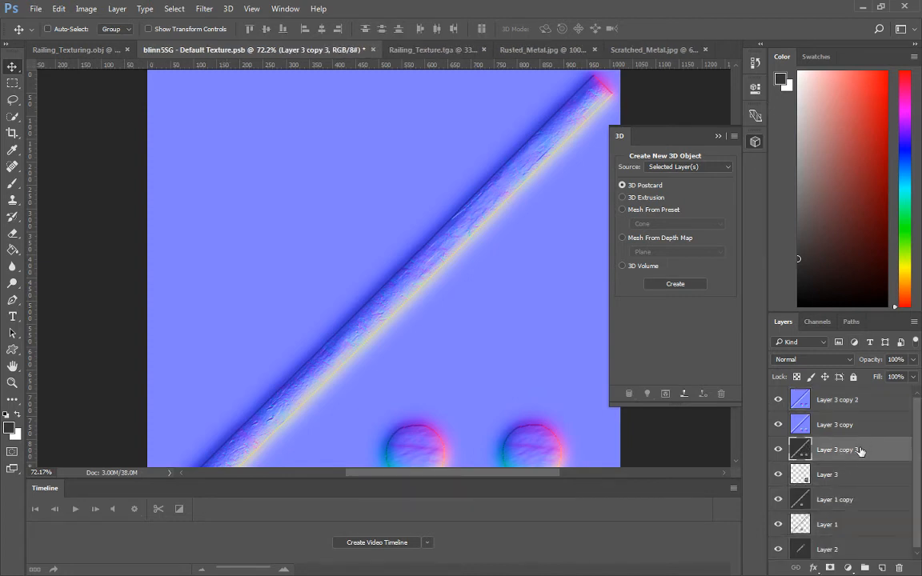
{"action": "left_click_drag", "start_coordinate": [853, 395], "coordinate": [853, 393]}
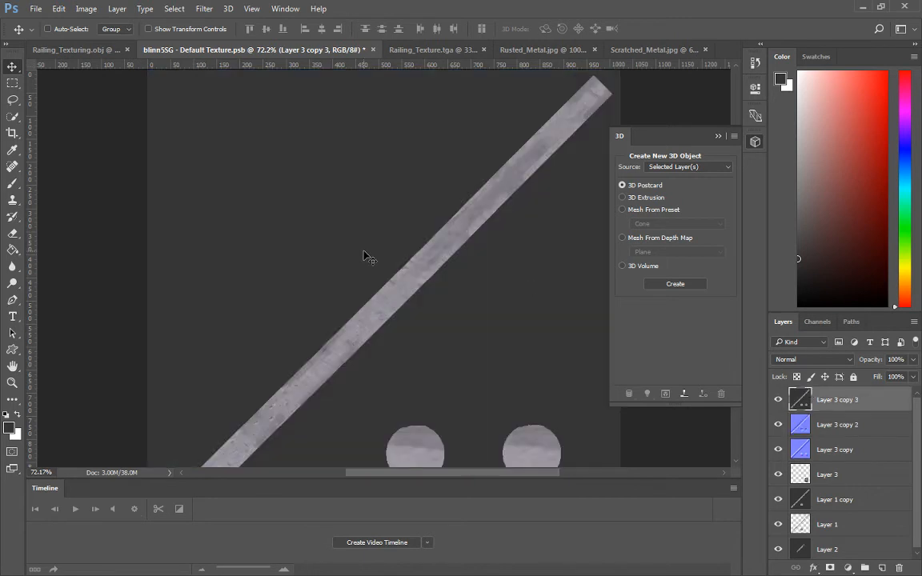
Convert the merged texture layer to grayscale with a Black & White adjustment
{"action": "left_click", "coordinate": [173, 8]}
{"action": "left_click", "coordinate": [165, 10]}
{"action": "left_click", "coordinate": [88, 10]}
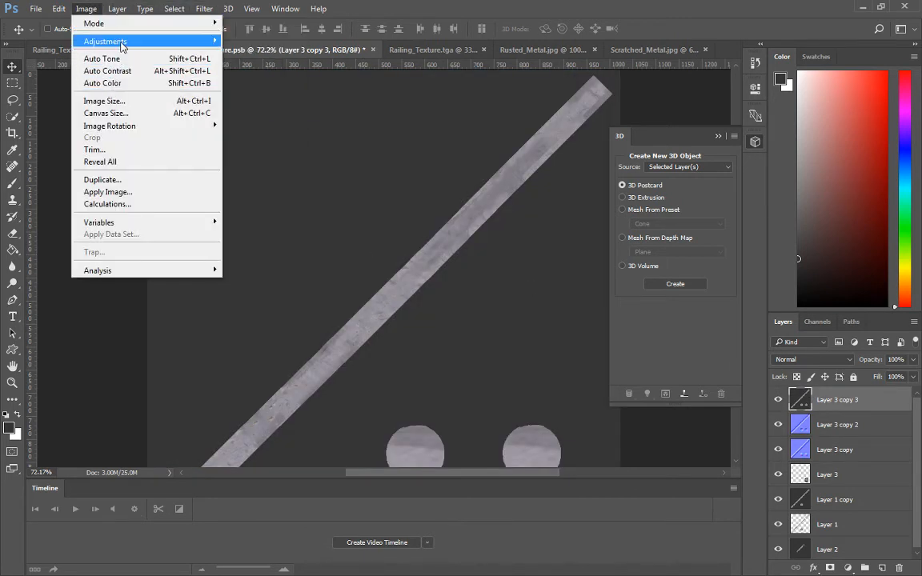
{"action": "mouse_move", "coordinate": [112, 41]}
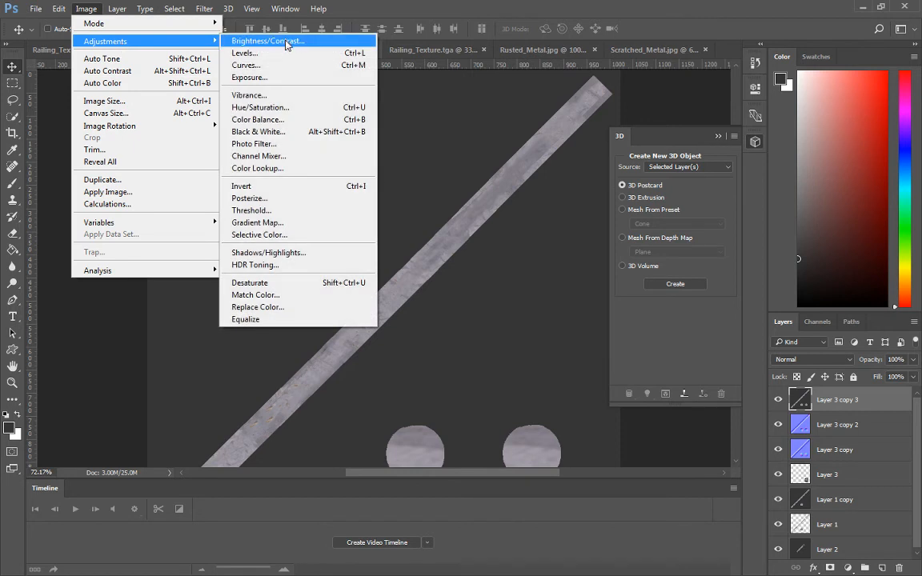
{"action": "left_click", "coordinate": [279, 140]}
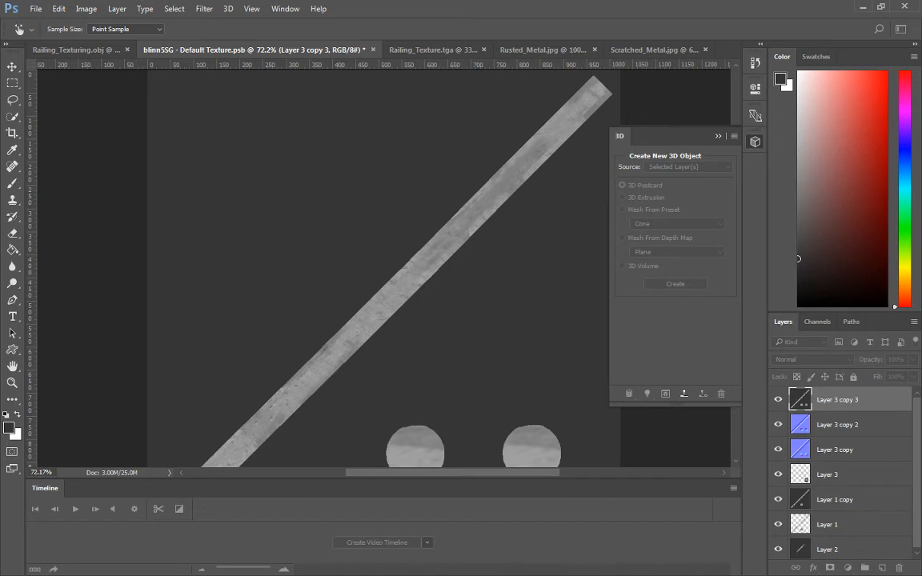
{"action": "key", "text": "Escape"}
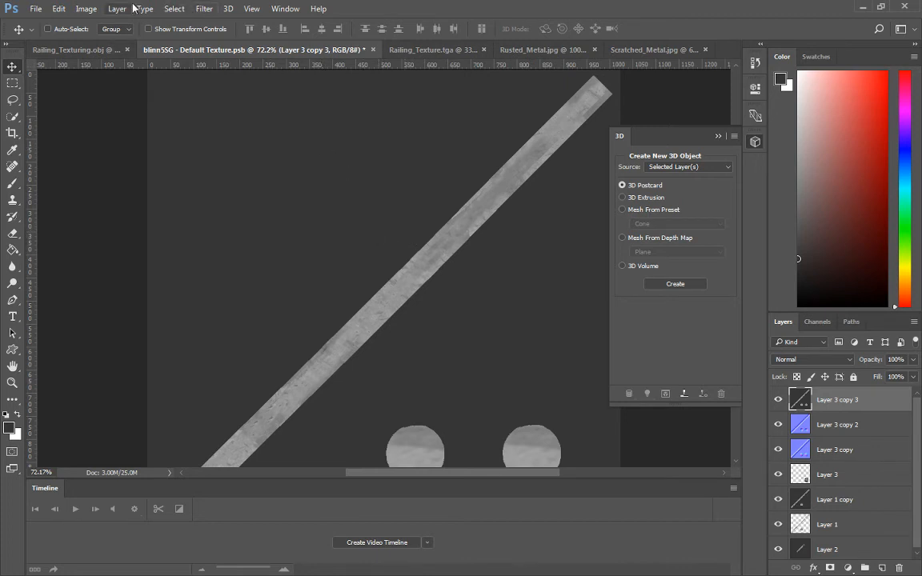
Darken the grayscale texture layer with Brightness/Contrast, setting brightness to -139 and contrast to 98
{"action": "left_click", "coordinate": [87, 8]}
{"action": "mouse_move", "coordinate": [96, 41]}
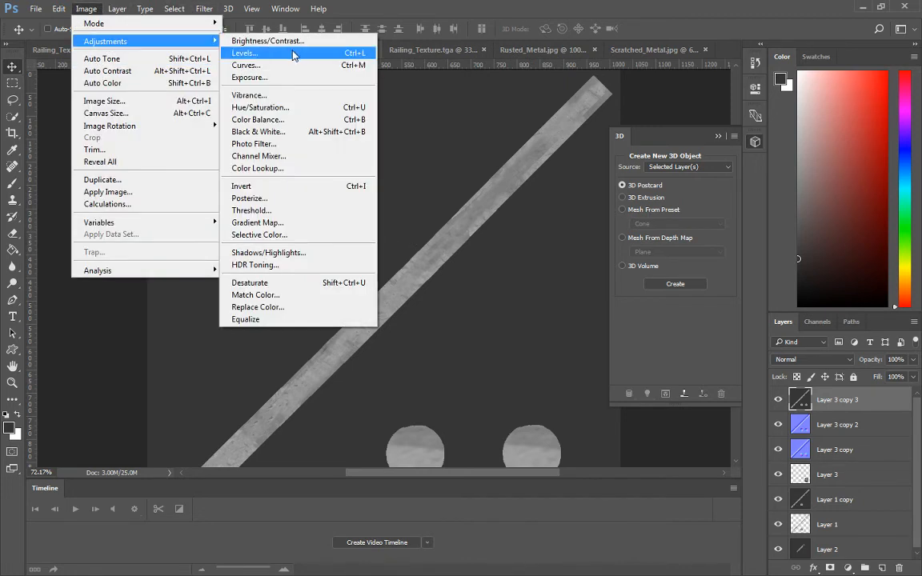
{"action": "left_click", "coordinate": [295, 42]}
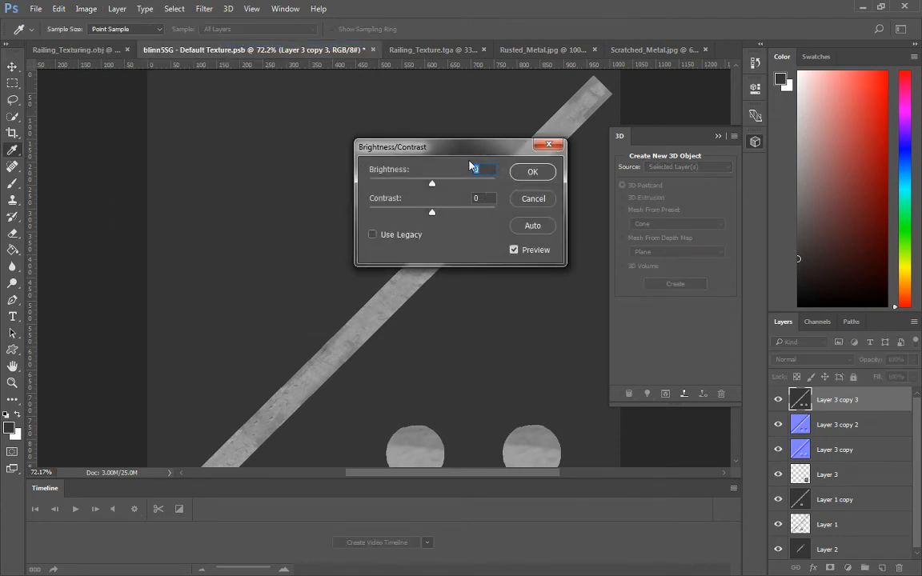
{"action": "left_click_drag", "start_coordinate": [432, 186], "coordinate": [374, 186]}
{"action": "left_click_drag", "start_coordinate": [432, 216], "coordinate": [457, 222]}
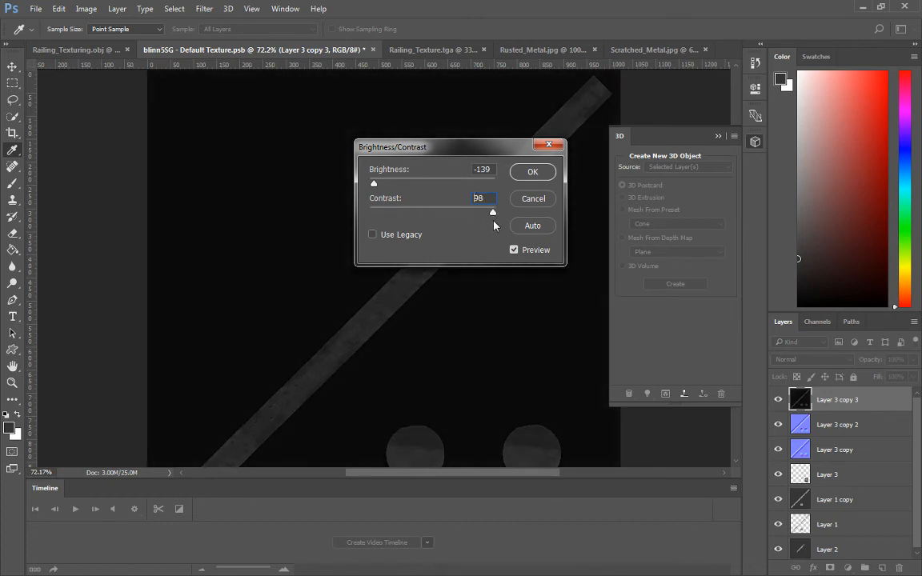
{"action": "left_click", "coordinate": [532, 172]}
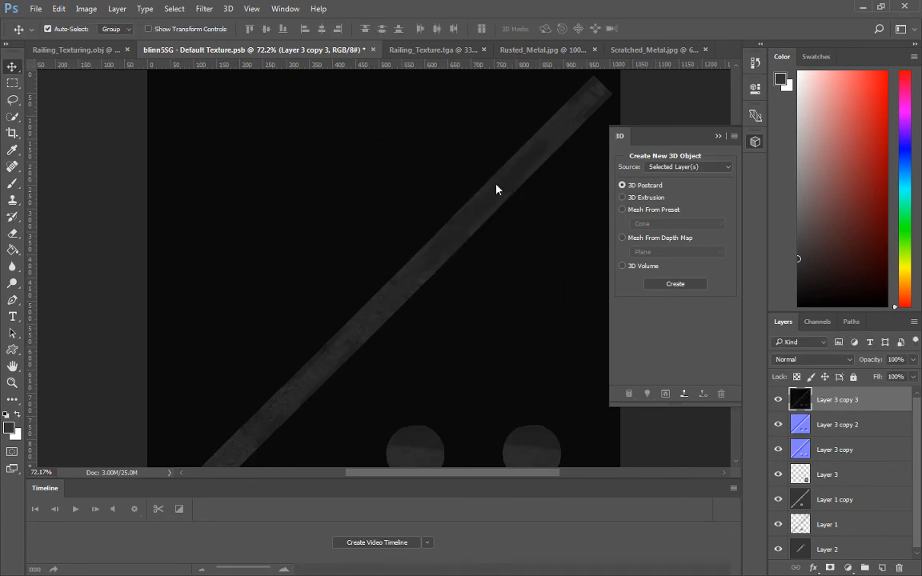
Start saving the darkened grayscale map under a new name in the Desktop folder MCC > 3D_Modeling_1_Online > Projection_Texturing_Advanced
{"action": "key", "text": "ctrl+shift+s"}
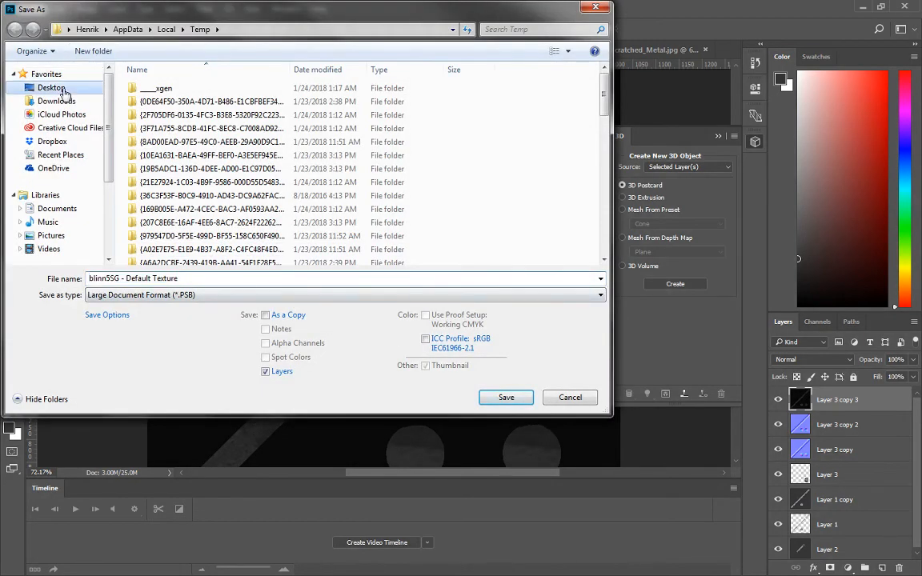
{"action": "left_click", "coordinate": [52, 88]}
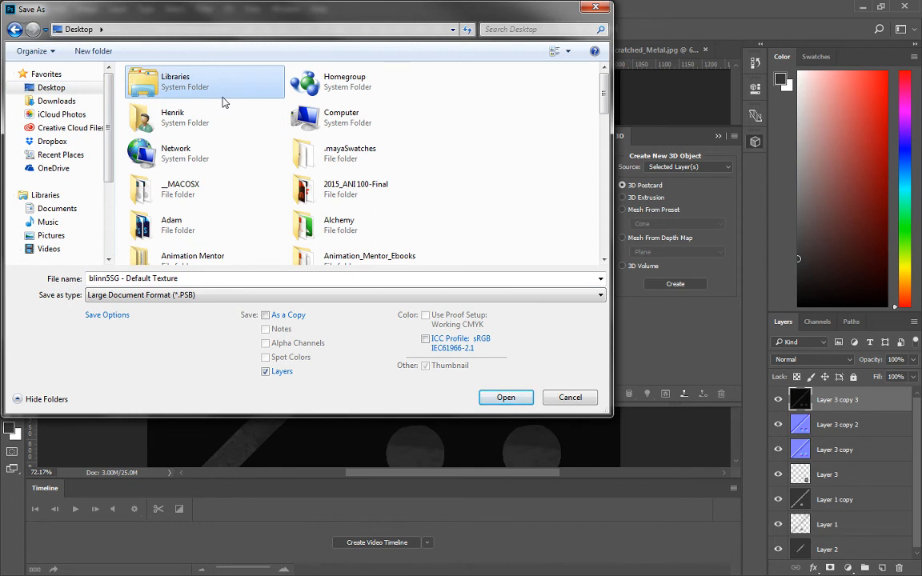
{"action": "scroll", "coordinate": [320, 128], "scroll_direction": "down", "scroll_amount": 10}
{"action": "double_click", "coordinate": [375, 80]}
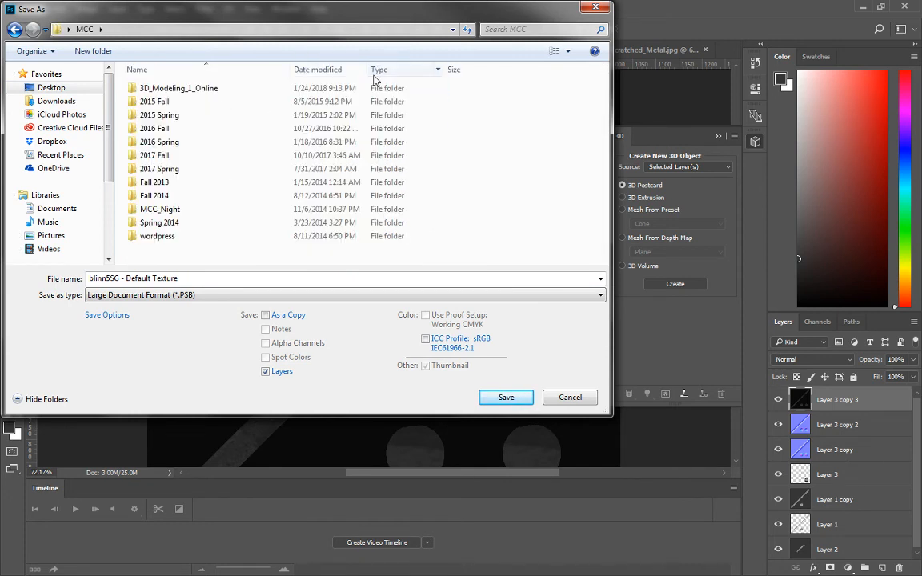
{"action": "double_click", "coordinate": [255, 87]}
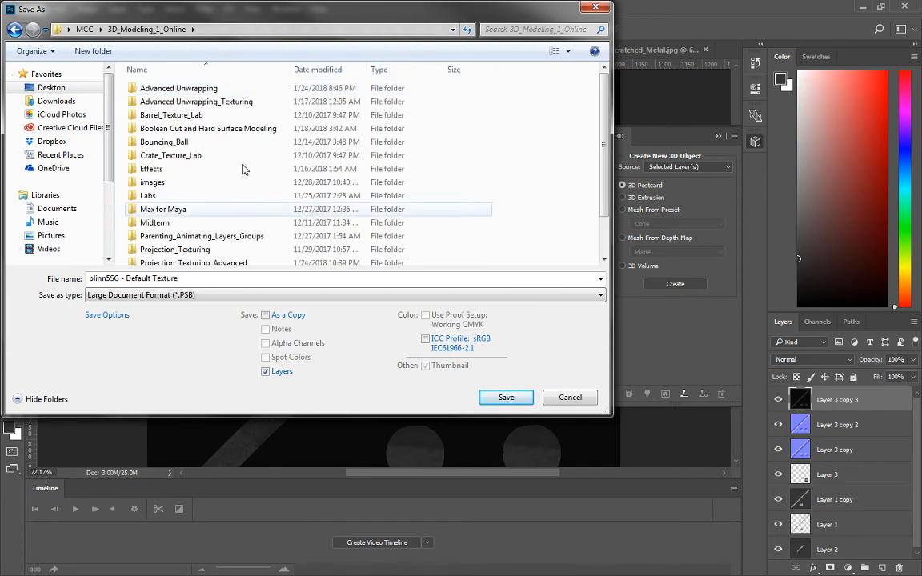
{"action": "double_click", "coordinate": [243, 263]}
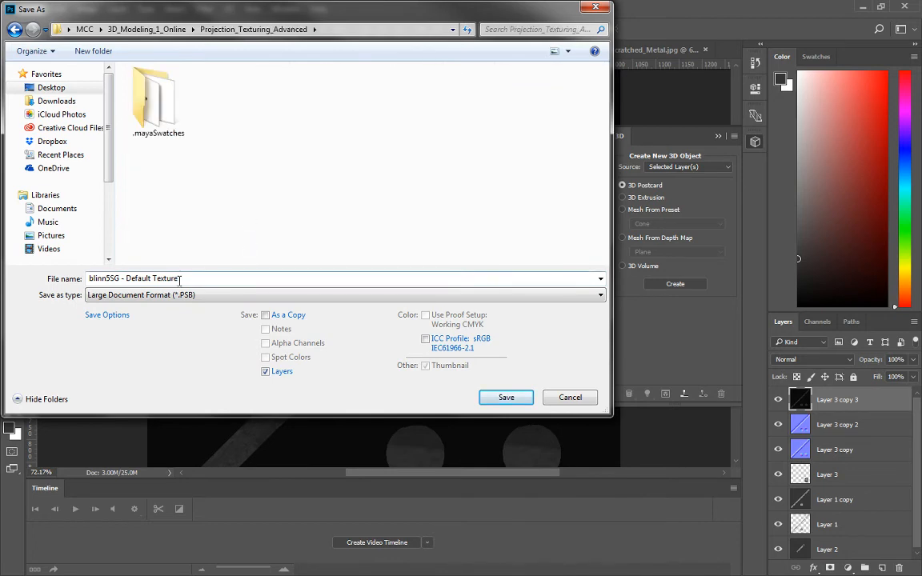
Save the grayscale map as a Targa file named Railing_Spec at 32 bits/pixel
{"action": "left_click", "coordinate": [185, 296]}
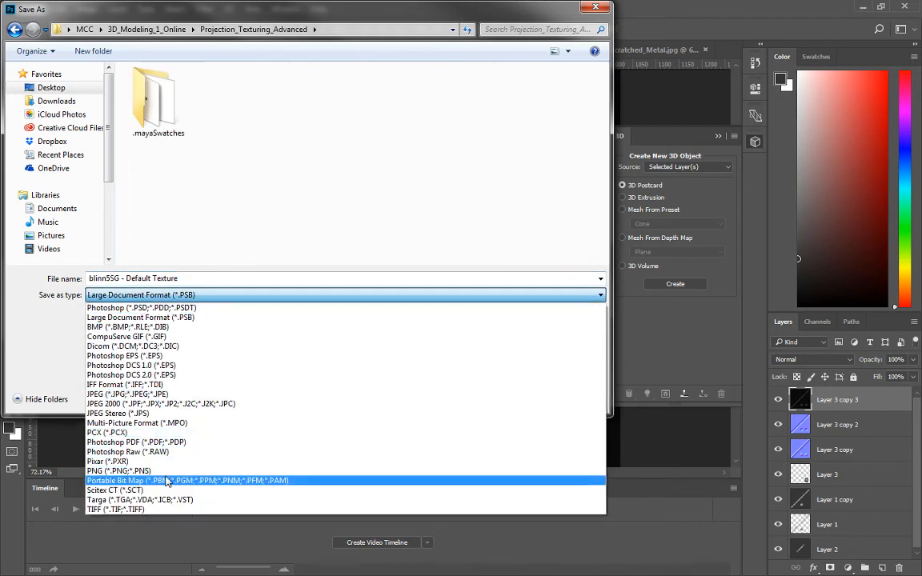
{"action": "left_click", "coordinate": [163, 491]}
{"action": "left_click", "coordinate": [171, 296]}
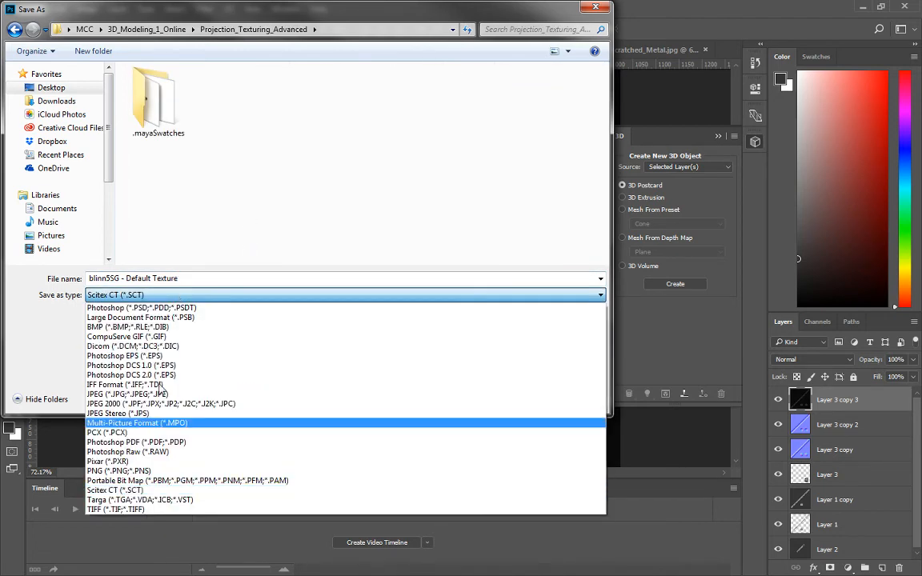
{"action": "left_click", "coordinate": [172, 495]}
{"action": "left_click", "coordinate": [197, 278]}
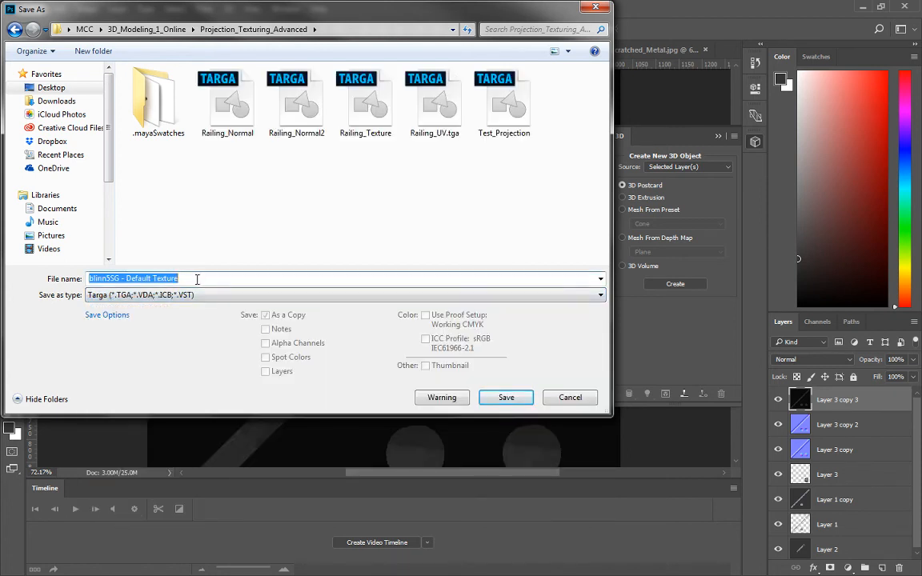
{"action": "type", "text": "R"}
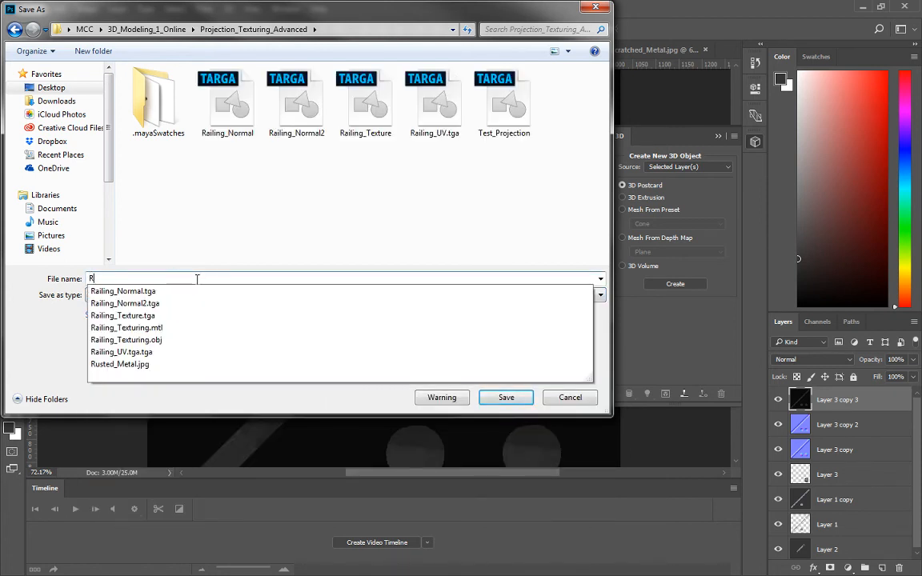
{"action": "type", "text": "ailing_Spec"}
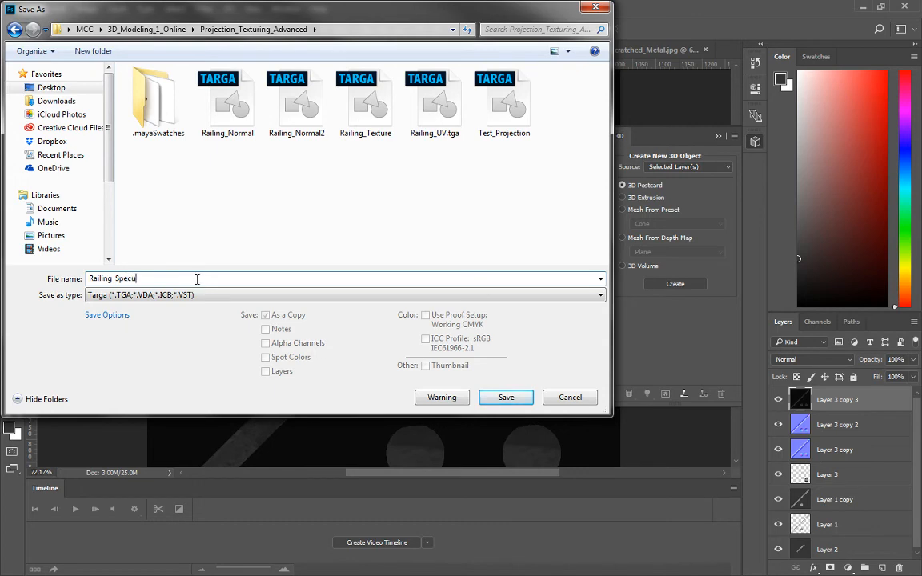
{"action": "key", "text": "Return"}
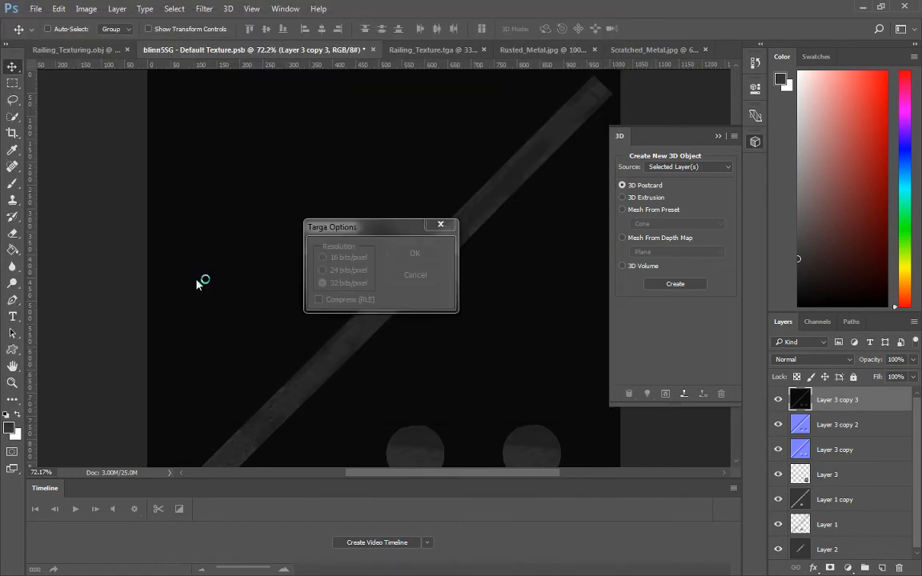
{"action": "key", "text": "Return"}
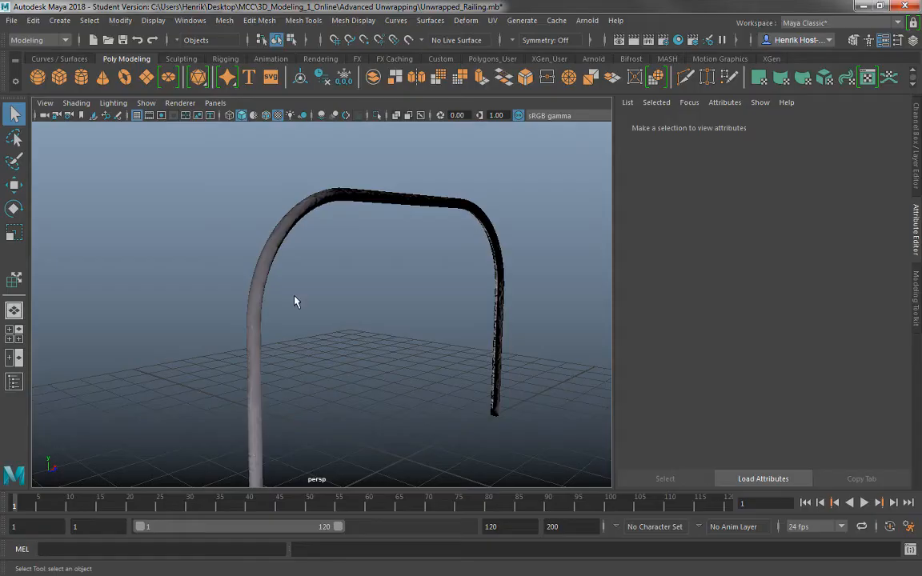
Switch to Maya and connect a File texture to the Specular Color of the railing's Seamless_Texturing material
{"action": "left_click", "coordinate": [272, 246]}
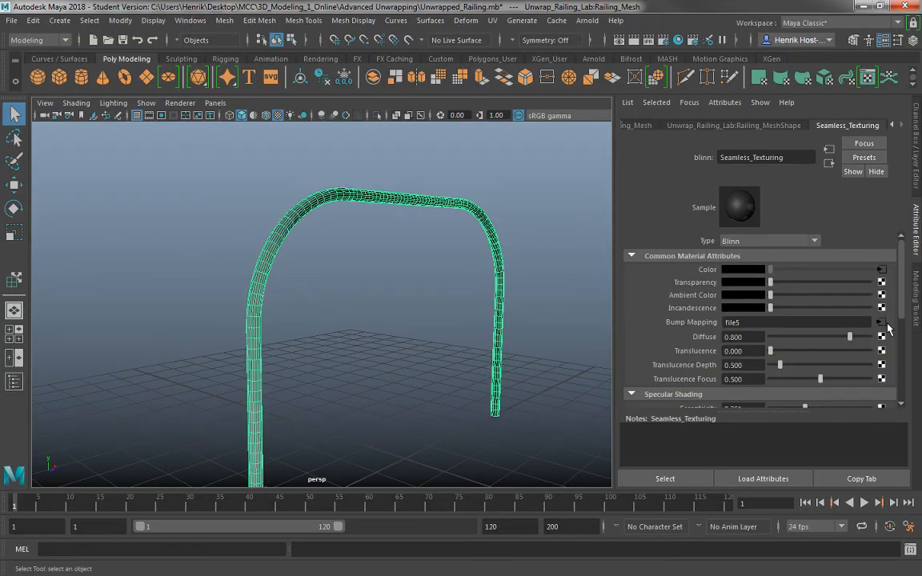
{"action": "scroll", "coordinate": [816, 335], "scroll_direction": "down", "scroll_amount": 2}
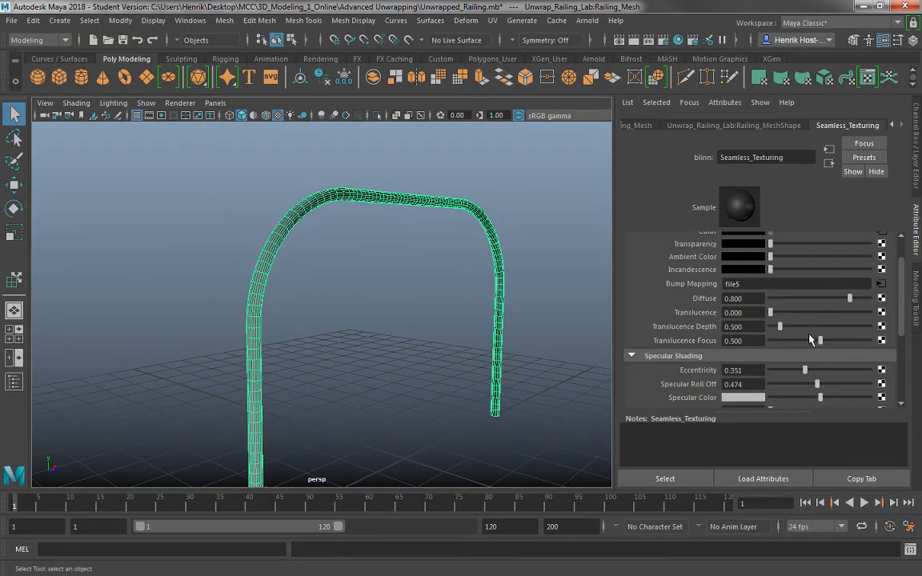
{"action": "left_click", "coordinate": [881, 397]}
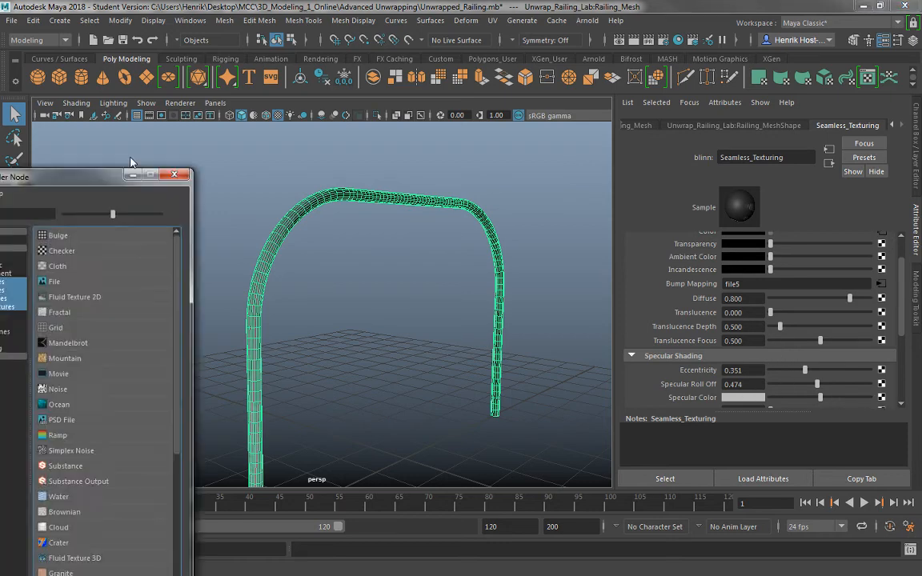
{"action": "left_click", "coordinate": [330, 194]}
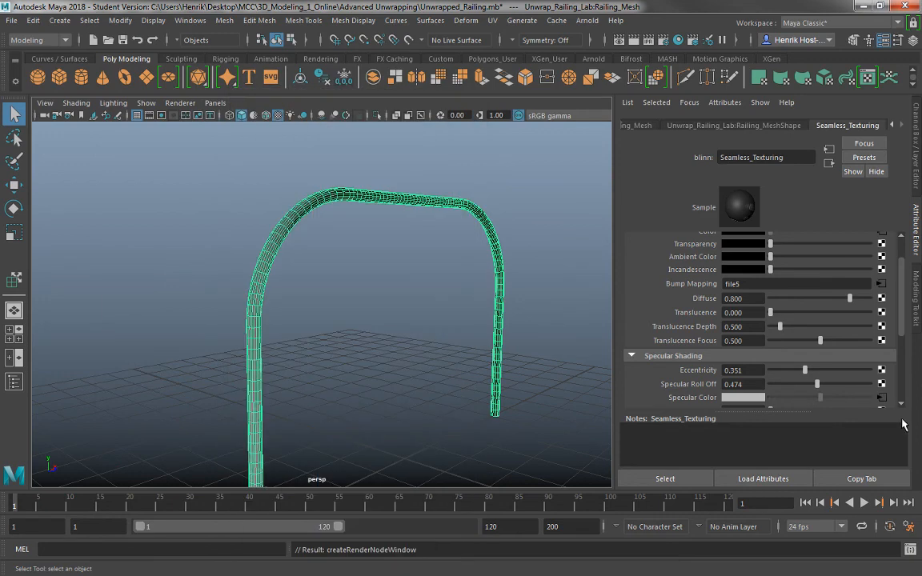
Load Railing_Spec.tga as the specular color image and inspect the railing's shine
{"action": "left_click", "coordinate": [885, 301]}
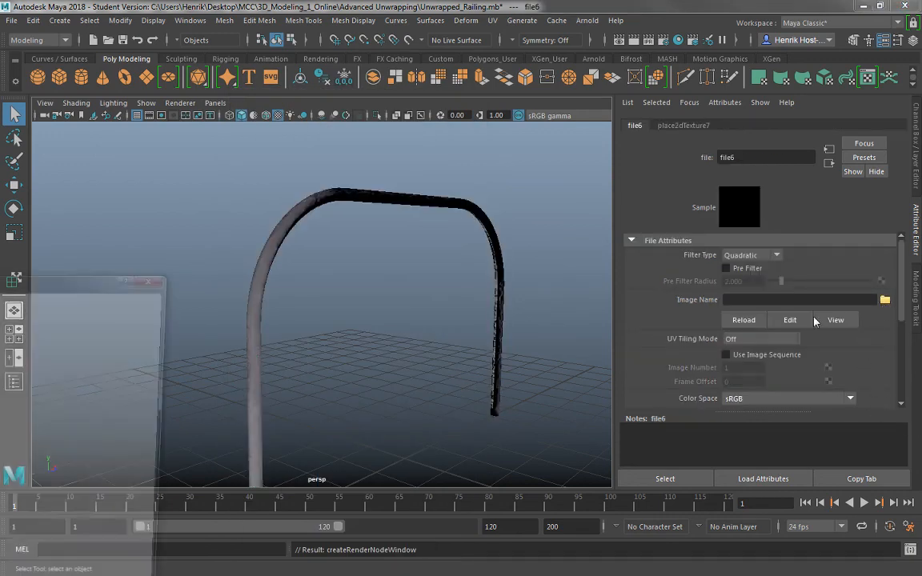
{"action": "left_click_drag", "start_coordinate": [97, 283], "coordinate": [547, 118]}
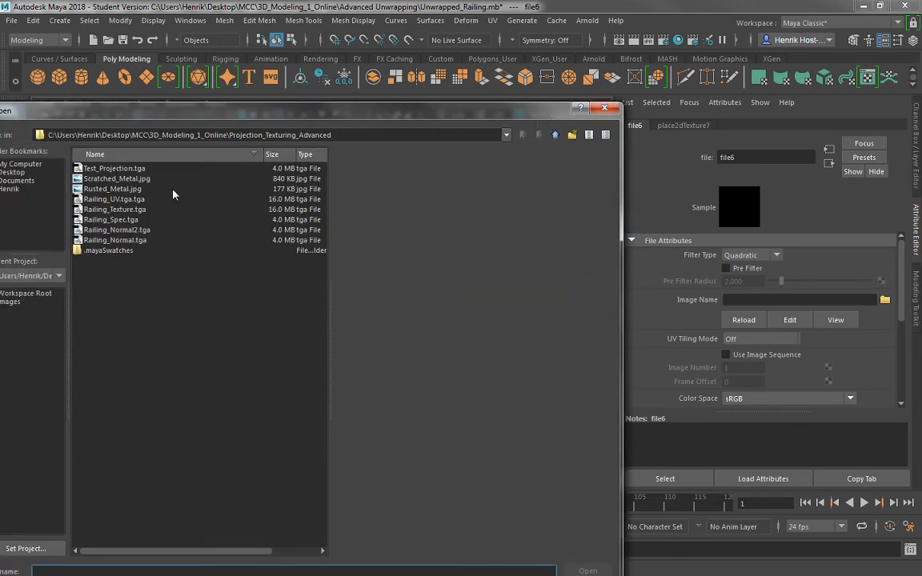
{"action": "left_click_drag", "start_coordinate": [163, 109], "coordinate": [234, 91]}
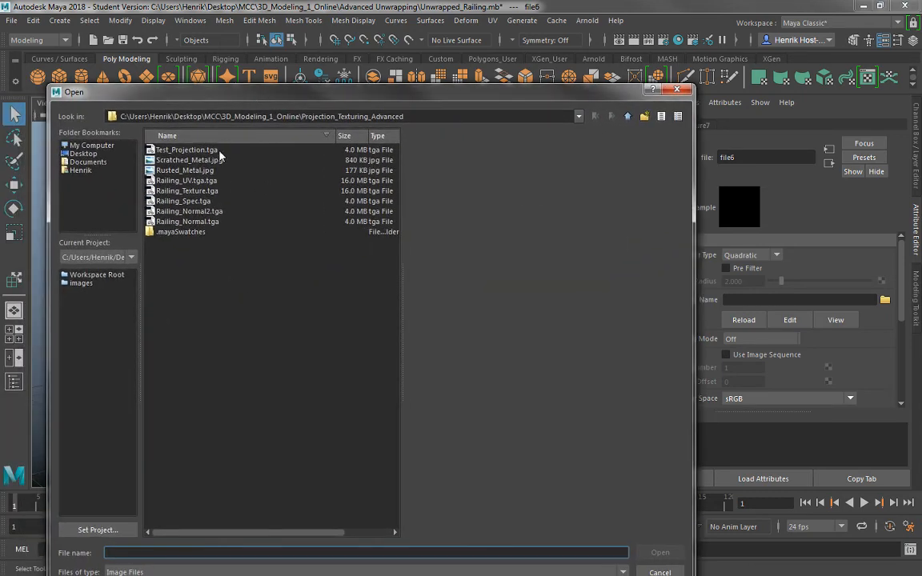
{"action": "left_click", "coordinate": [195, 203]}
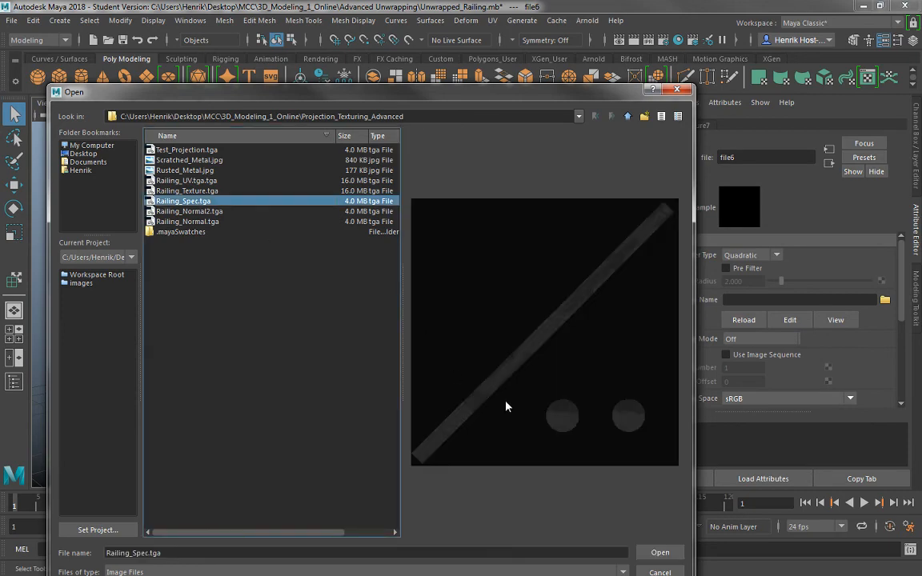
{"action": "left_click", "coordinate": [660, 552]}
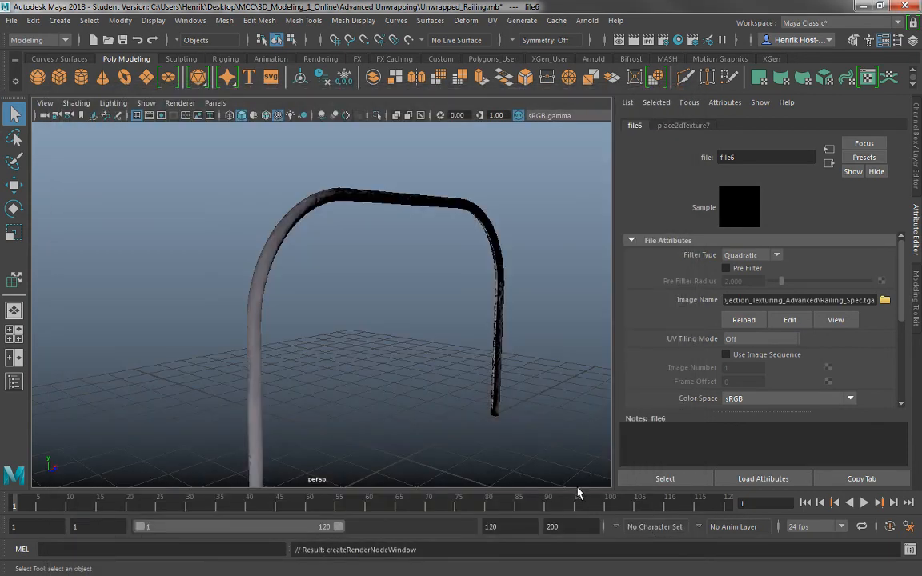
{"action": "left_click", "coordinate": [319, 361]}
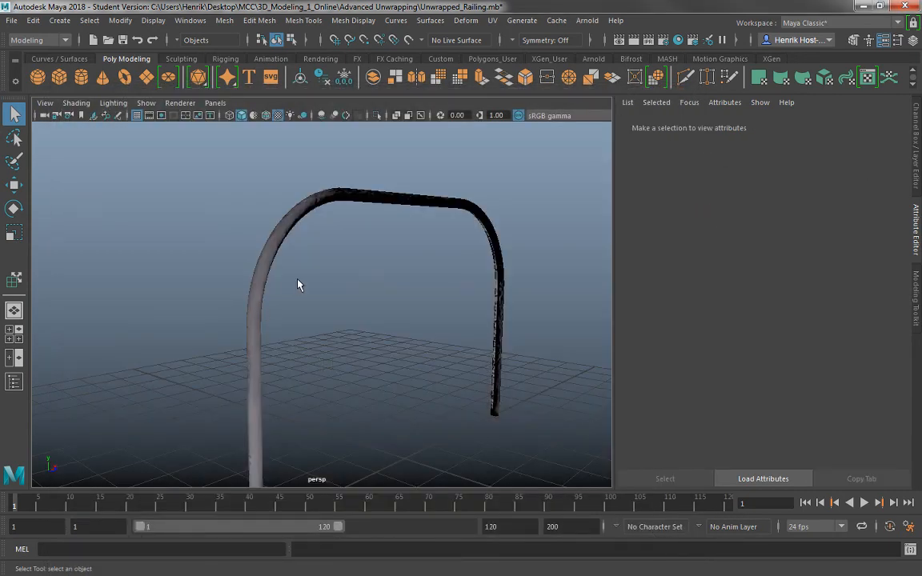
{"action": "left_click_drag", "start_coordinate": [299, 284], "coordinate": [372, 346], "text": "alt"}
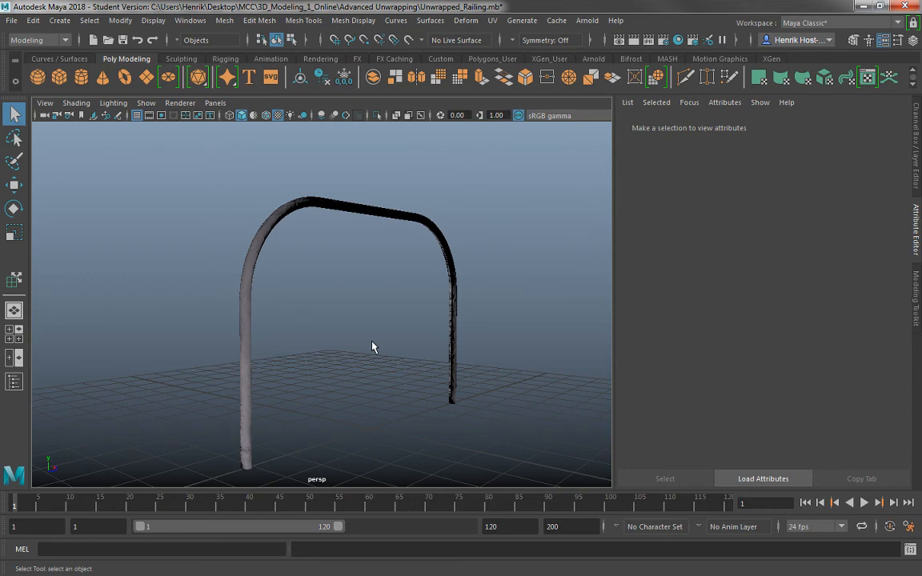
Assign a new Blinn material to the railing with Test_Projection.tga as its color file texture
{"action": "left_click", "coordinate": [443, 242]}
{"action": "right_click", "coordinate": [426, 196]}
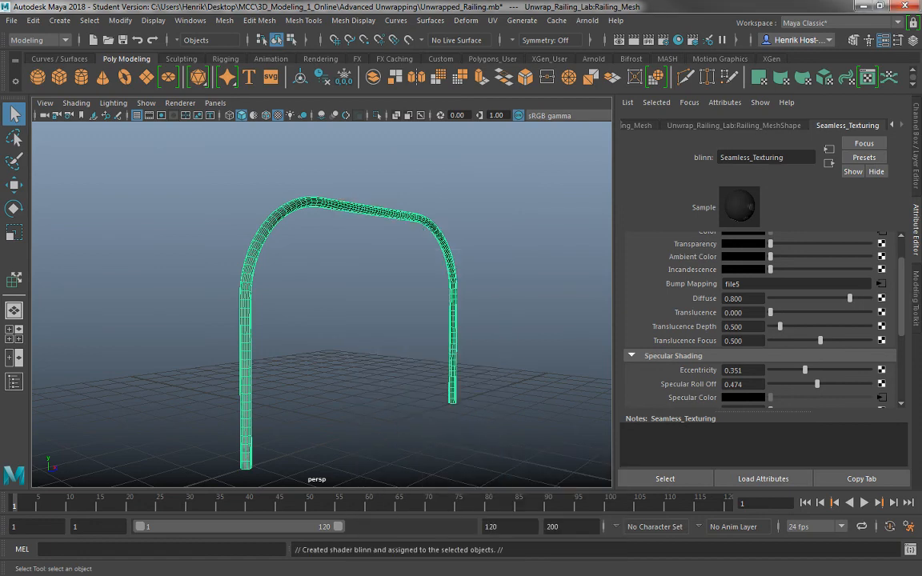
{"action": "scroll", "coordinate": [824, 264], "scroll_direction": "up", "scroll_amount": 2}
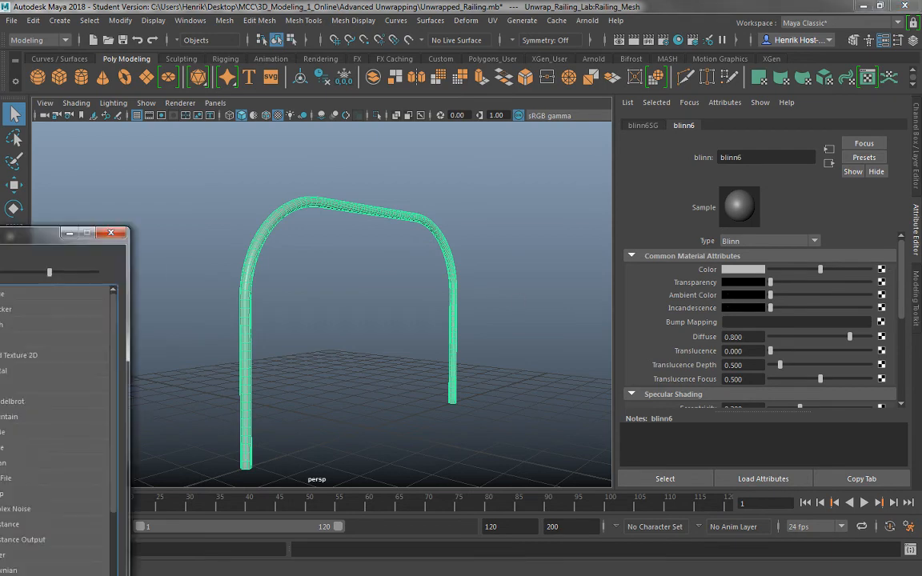
{"action": "left_click", "coordinate": [360, 228]}
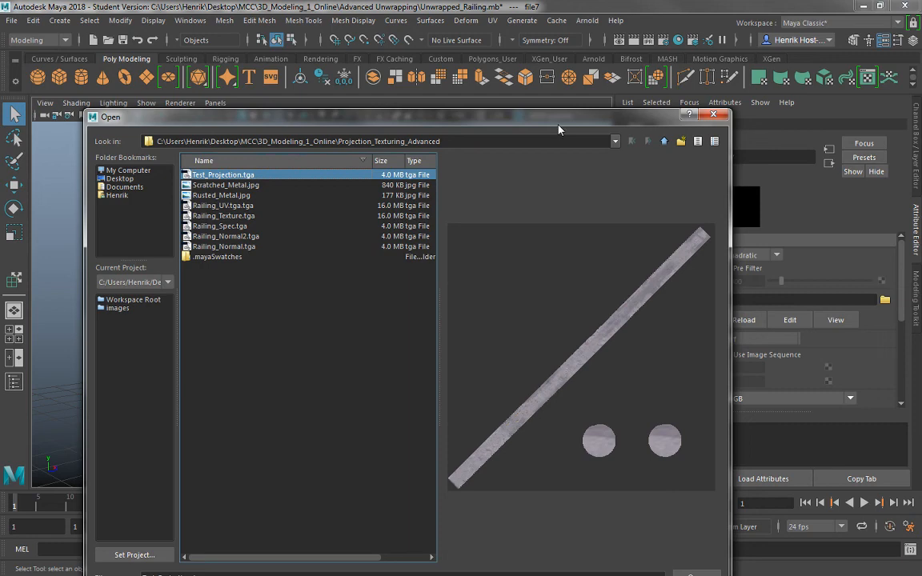
{"action": "left_click_drag", "start_coordinate": [558, 125], "coordinate": [559, 43]}
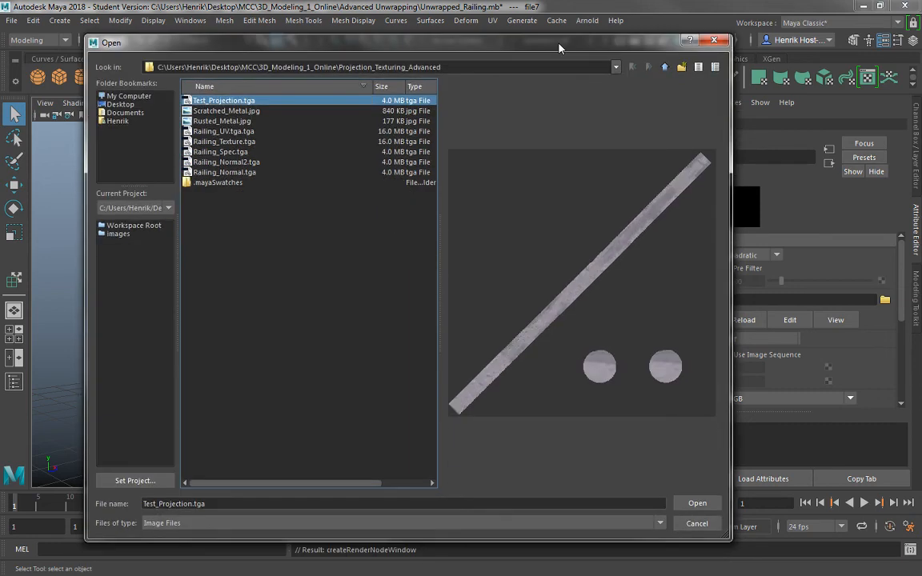
{"action": "left_click", "coordinate": [698, 503]}
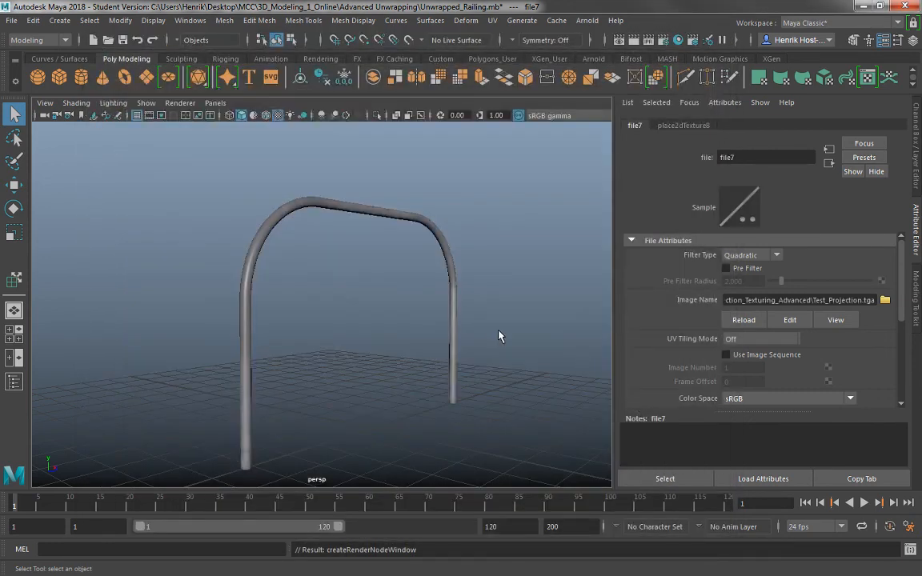
Examine the Test_Projection texture on the railing from several angles and compare it with the railing's layout in the UV Editor
{"action": "left_click", "coordinate": [407, 289]}
{"action": "left_click_drag", "start_coordinate": [357, 296], "coordinate": [386, 240]}
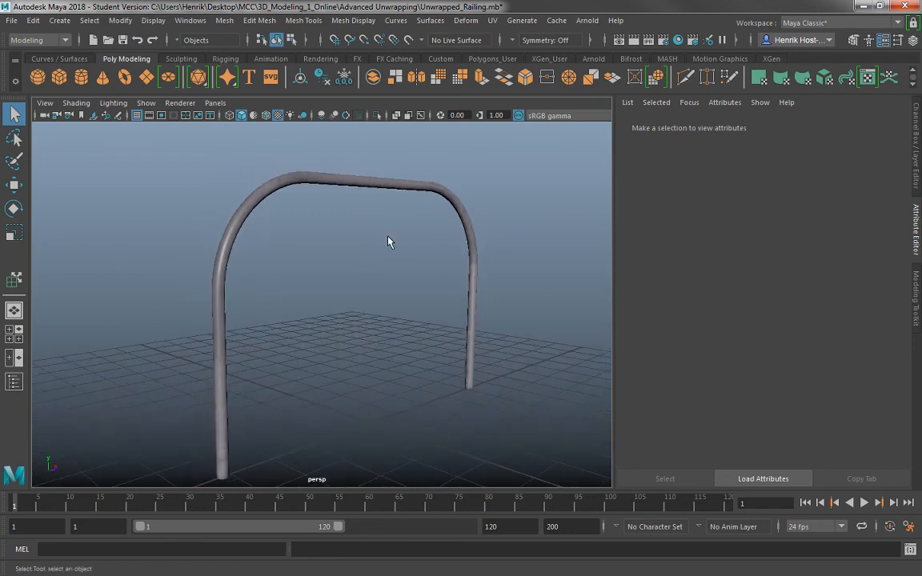
{"action": "key", "text": "space"}
{"action": "left_click", "coordinate": [385, 240]}
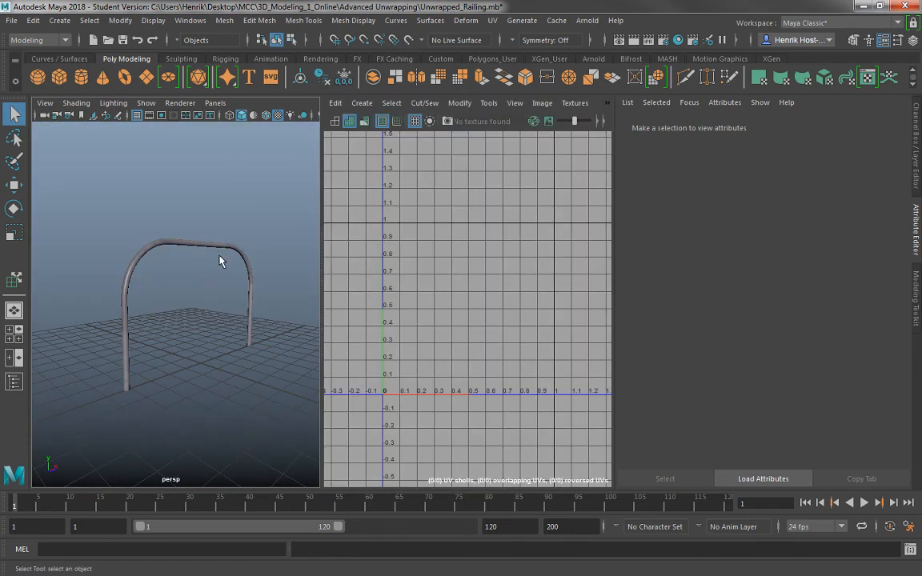
{"action": "key", "text": "ctrl+z"}
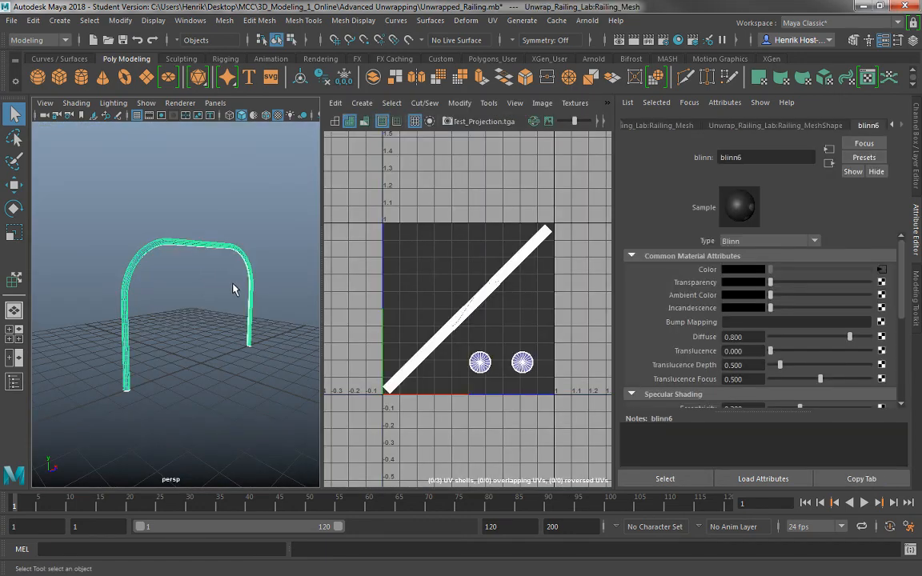
{"action": "left_click", "coordinate": [232, 284]}
{"action": "mouse_move", "coordinate": [232, 283]}
{"action": "left_mouse_down"}
{"action": "mouse_move", "coordinate": [206, 264]}
{"action": "mouse_move", "coordinate": [222, 289]}
{"action": "mouse_move", "coordinate": [238, 268]}
{"action": "left_mouse_up"}
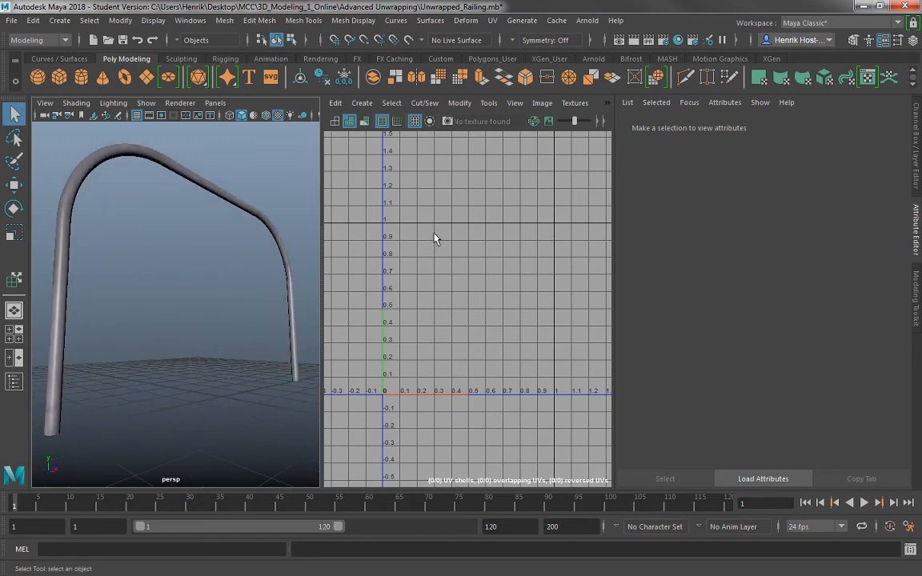
{"action": "key", "text": "space"}
{"action": "left_click_drag", "start_coordinate": [482, 302], "coordinate": [381, 288]}
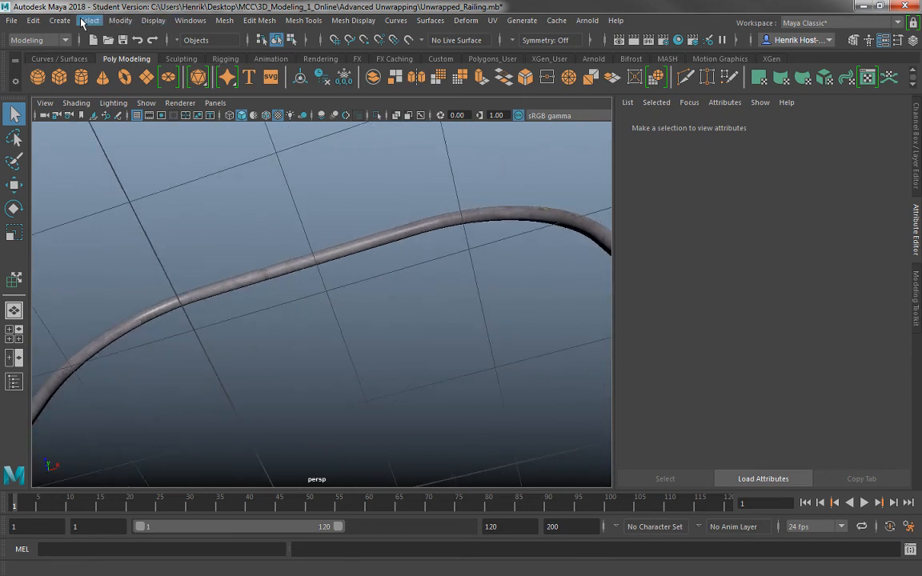
Hide the viewport grid and inspect the texture along the railing's bends and end caps
{"action": "left_click", "coordinate": [141, 23]}
{"action": "left_click", "coordinate": [170, 54]}
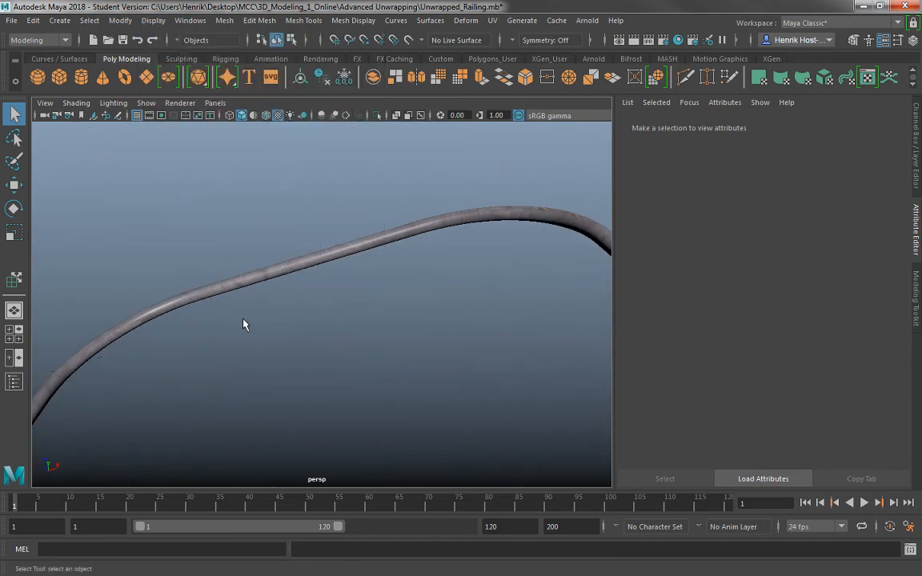
{"action": "left_click_drag", "start_coordinate": [244, 324], "coordinate": [381, 299]}
{"action": "scroll", "coordinate": [314, 342], "scroll_direction": "down", "scroll_amount": 3}
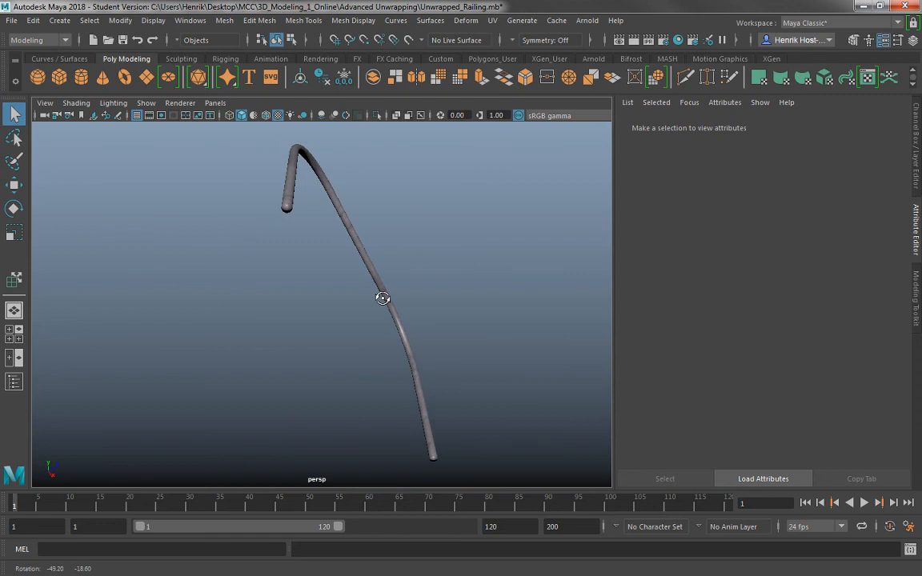
Assign the existing blinn4 material to the railing to compare it with the projected metal texture
{"action": "scroll", "coordinate": [441, 402], "scroll_direction": "up", "scroll_amount": 3}
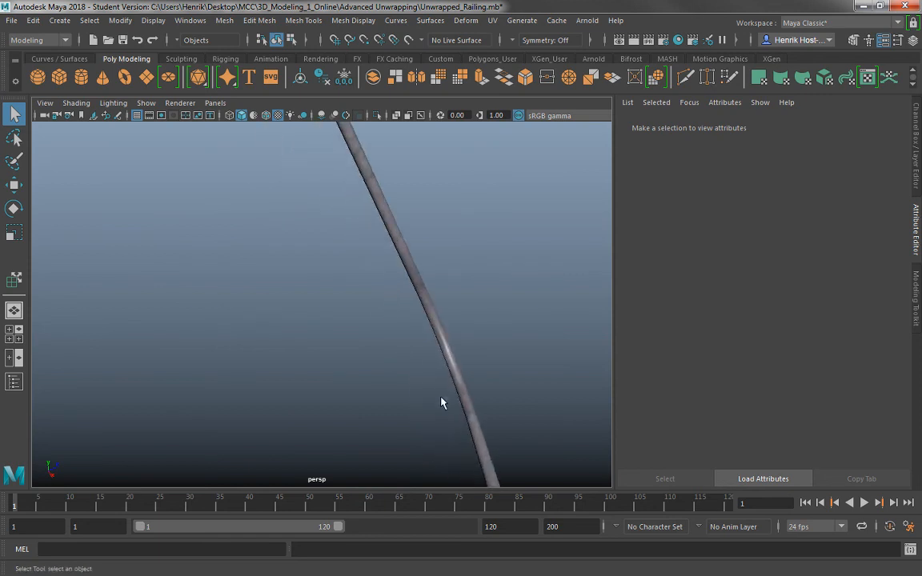
{"action": "left_click_drag", "start_coordinate": [442, 402], "coordinate": [336, 371]}
{"action": "scroll", "coordinate": [343, 321], "scroll_direction": "down", "scroll_amount": 2}
{"action": "scroll", "coordinate": [342, 321], "scroll_direction": "up", "scroll_amount": 2}
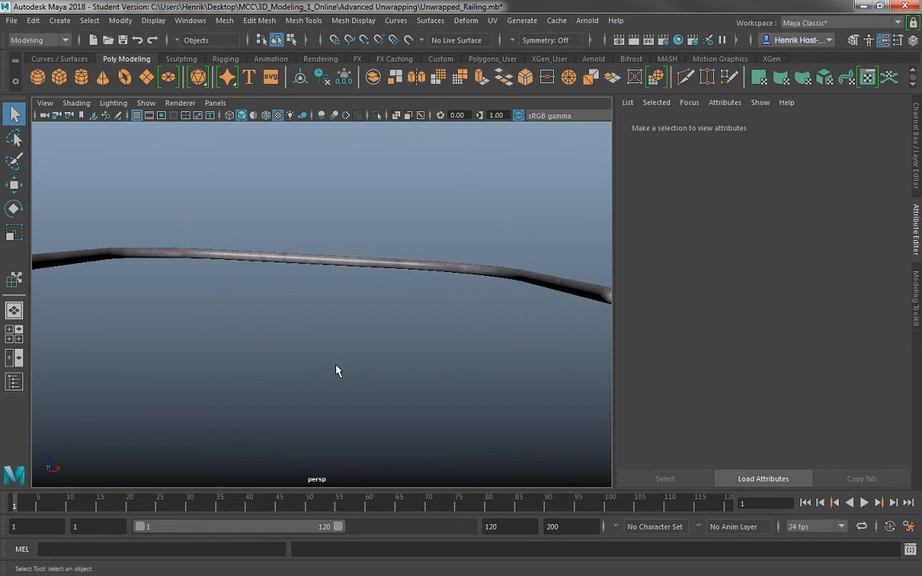
{"action": "scroll", "coordinate": [336, 336], "scroll_direction": "up", "scroll_amount": 2}
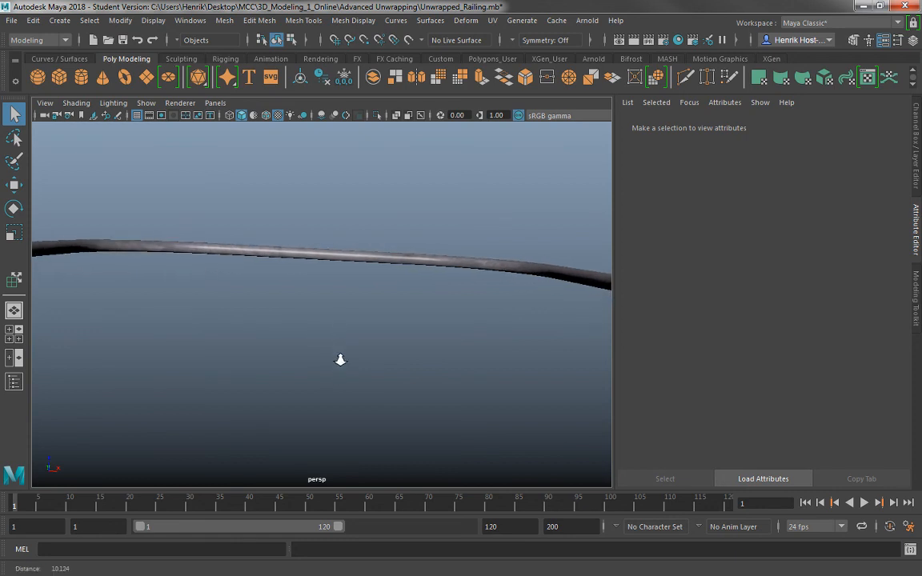
{"action": "scroll", "coordinate": [340, 360], "scroll_direction": "up", "scroll_amount": 1}
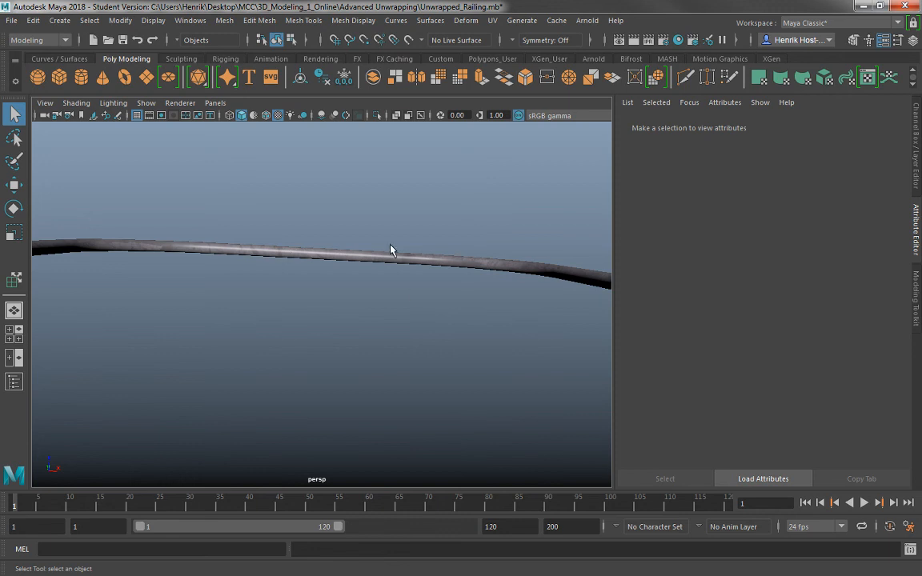
{"action": "left_click", "coordinate": [403, 266]}
{"action": "right_click", "coordinate": [408, 262]}
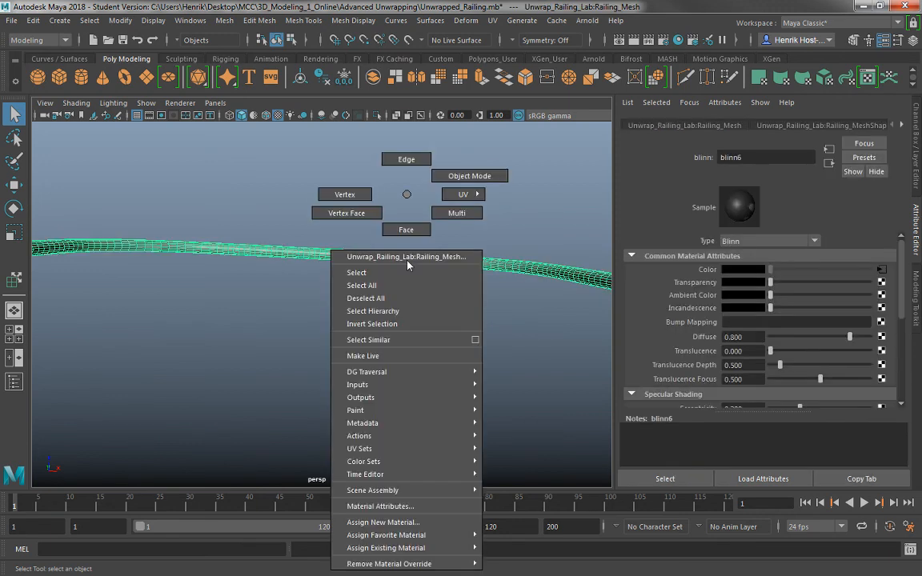
{"action": "mouse_move", "coordinate": [399, 552]}
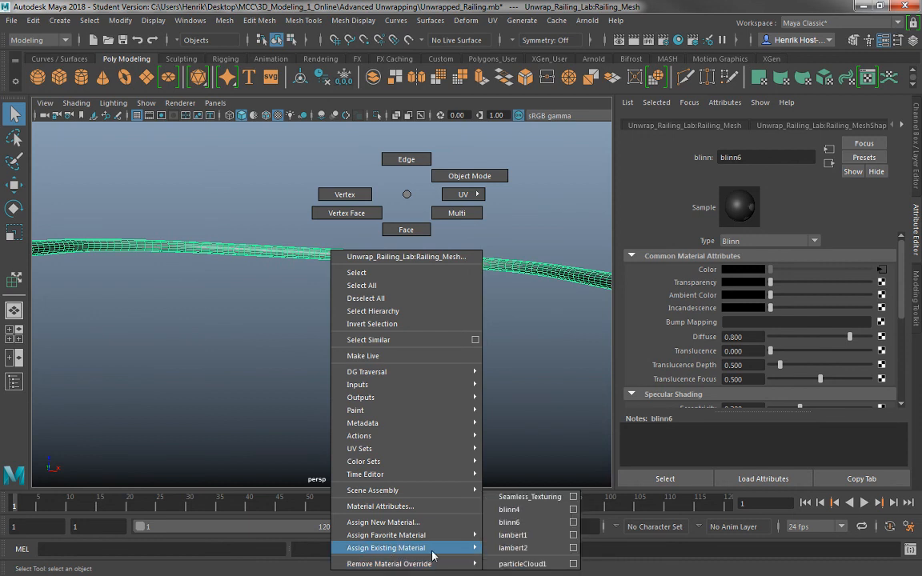
{"action": "left_click", "coordinate": [536, 510]}
{"action": "left_click", "coordinate": [358, 290]}
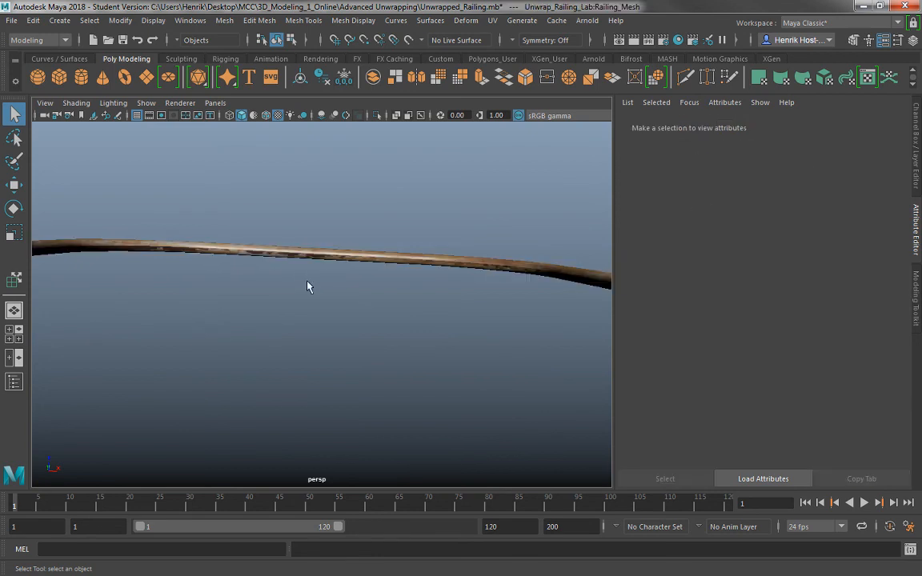
Switch the railing to the existing Seamless_Texturing material and compare its surface up close
{"action": "left_click_drag", "start_coordinate": [276, 252], "coordinate": [292, 407]}
{"action": "left_click_drag", "start_coordinate": [298, 404], "coordinate": [247, 317], "text": "alt"}
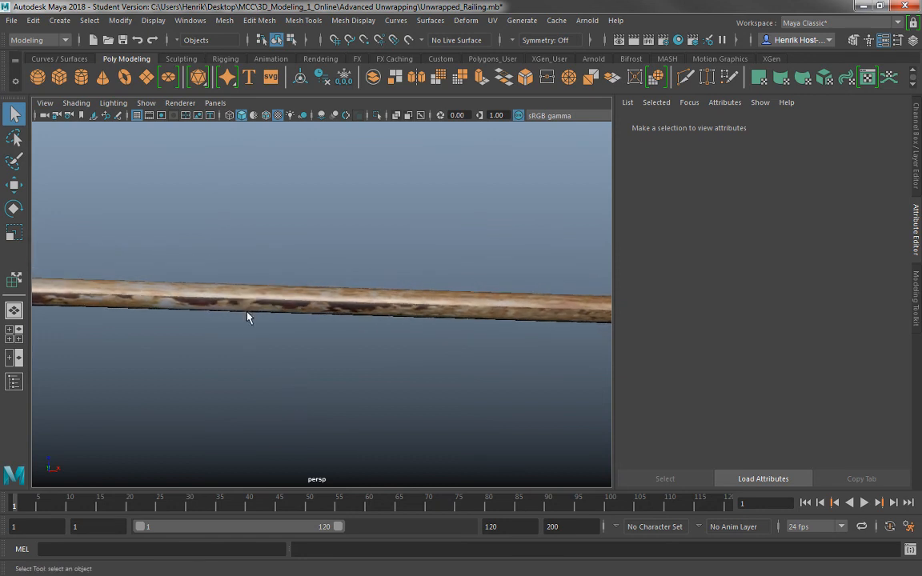
{"action": "left_click", "coordinate": [336, 302]}
{"action": "right_click", "coordinate": [321, 279]}
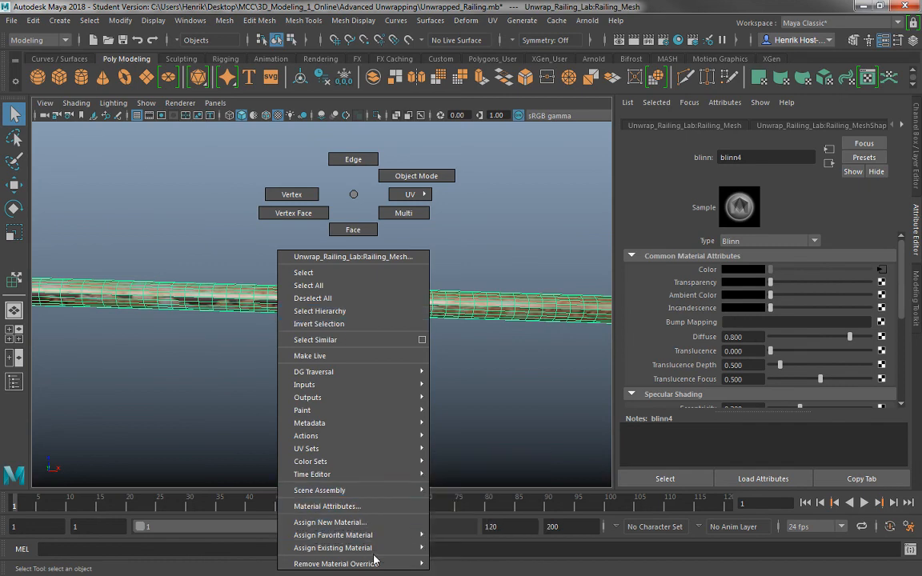
{"action": "mouse_move", "coordinate": [374, 548]}
{"action": "left_click", "coordinate": [472, 496]}
{"action": "left_click", "coordinate": [365, 369]}
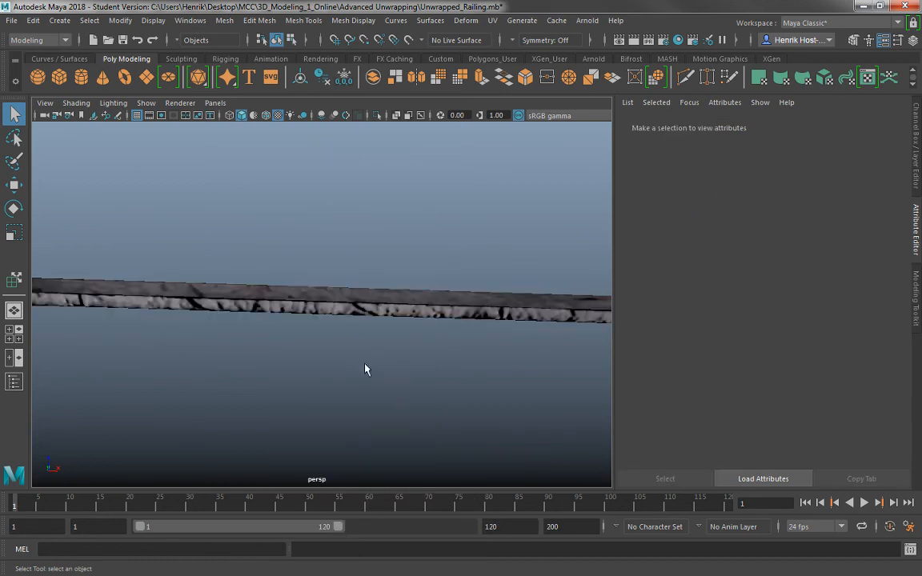
Reassign the existing blinn4 material to the railing for another comparison
{"action": "left_click", "coordinate": [353, 314]}
{"action": "right_click", "coordinate": [353, 312]}
{"action": "mouse_move", "coordinate": [385, 547]}
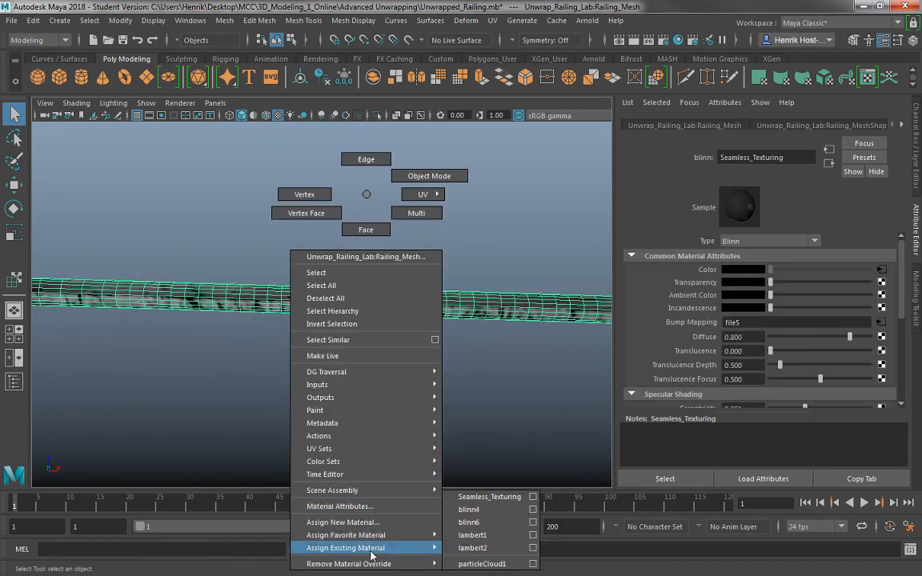
{"action": "left_click", "coordinate": [491, 522]}
{"action": "left_click", "coordinate": [393, 395]}
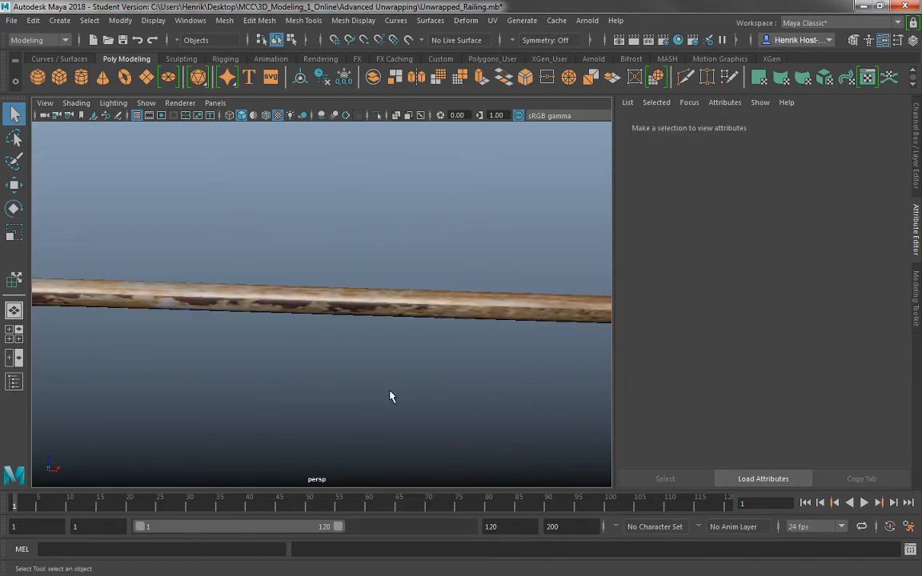
{"action": "left_click", "coordinate": [378, 313]}
{"action": "right_click", "coordinate": [379, 313]}
{"action": "mouse_move", "coordinate": [401, 549]}
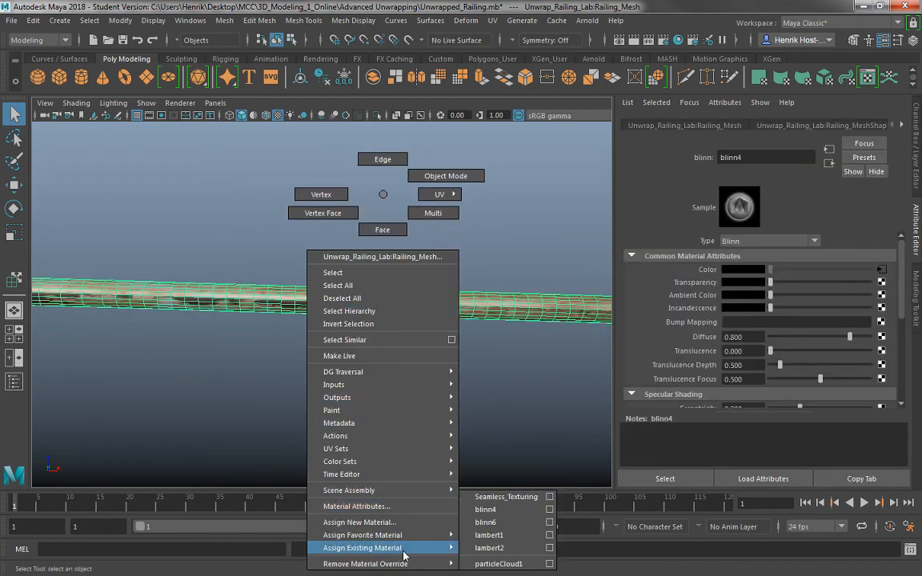
{"action": "left_click", "coordinate": [499, 510]}
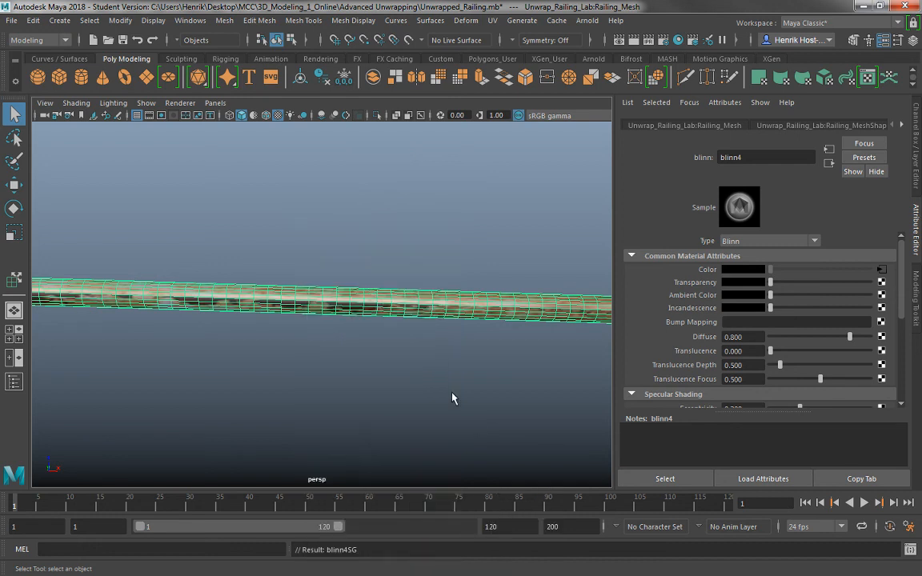
Assign the existing blinn6 material with the projected metal texture back to the railing
{"action": "right_click", "coordinate": [368, 296]}
{"action": "mouse_move", "coordinate": [384, 548]}
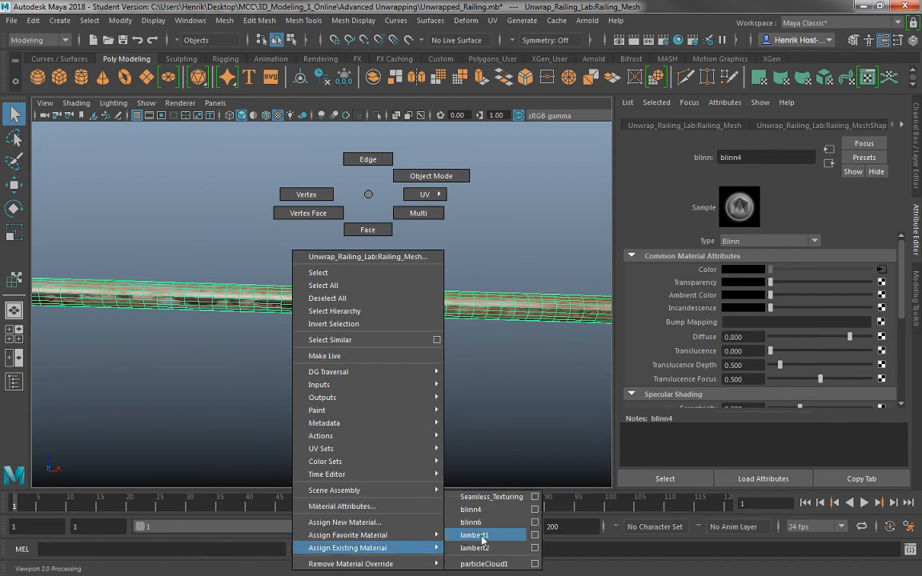
{"action": "left_click", "coordinate": [492, 523]}
{"action": "left_click", "coordinate": [399, 389]}
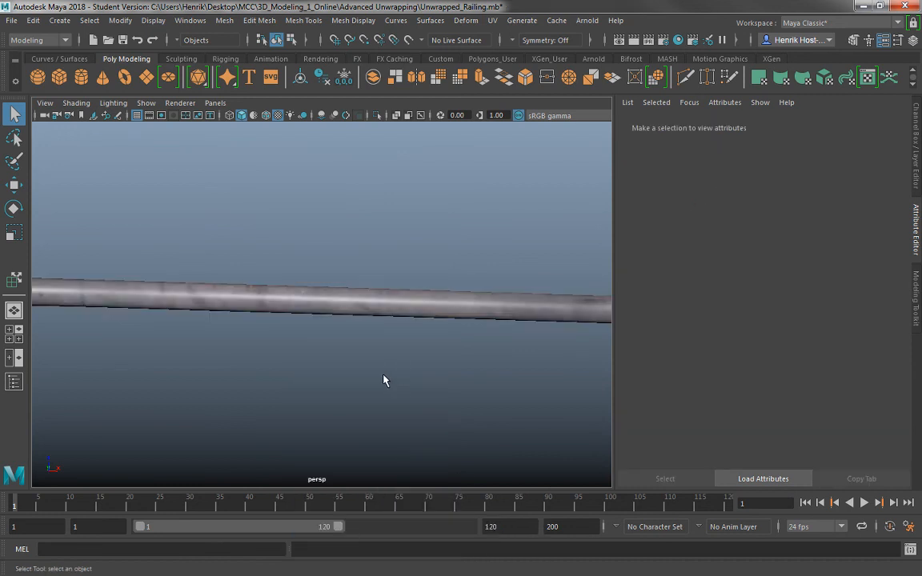
Examine the blinn6 texture along the railing's straight section, end caps and bends, up close and from a distance
{"action": "left_click_drag", "start_coordinate": [382, 372], "coordinate": [383, 363]}
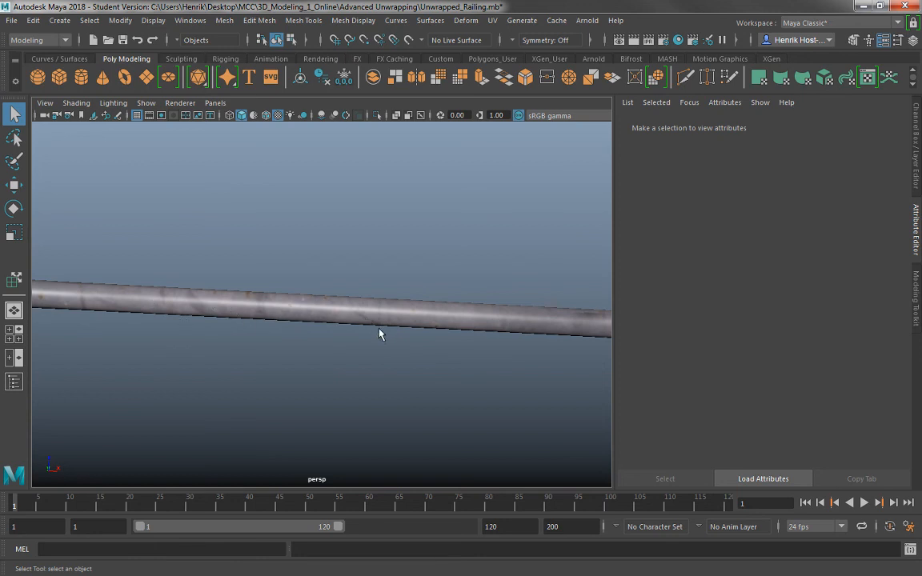
{"action": "left_click_drag", "start_coordinate": [380, 334], "coordinate": [202, 115]}
{"action": "left_click_drag", "start_coordinate": [320, 360], "coordinate": [304, 399]}
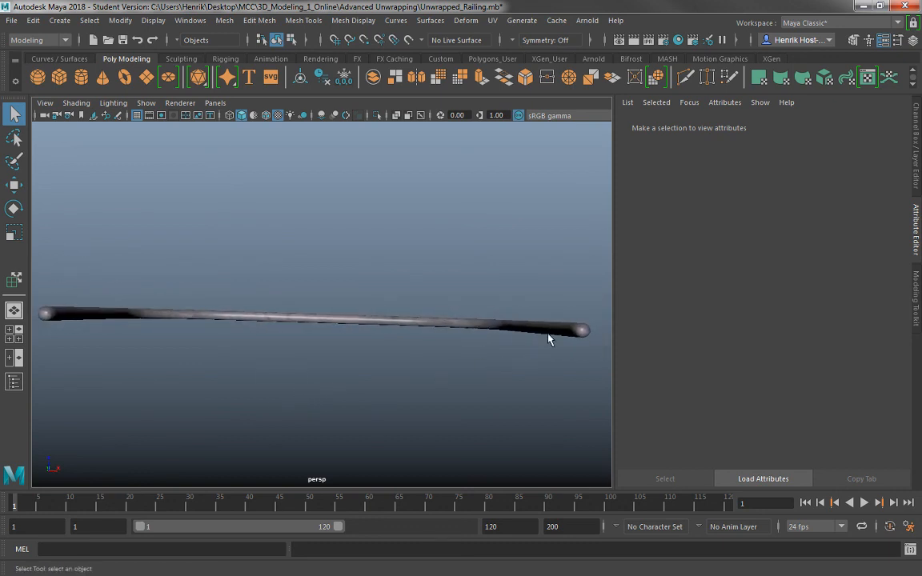
{"action": "left_click_drag", "start_coordinate": [324, 309], "coordinate": [268, 306]}
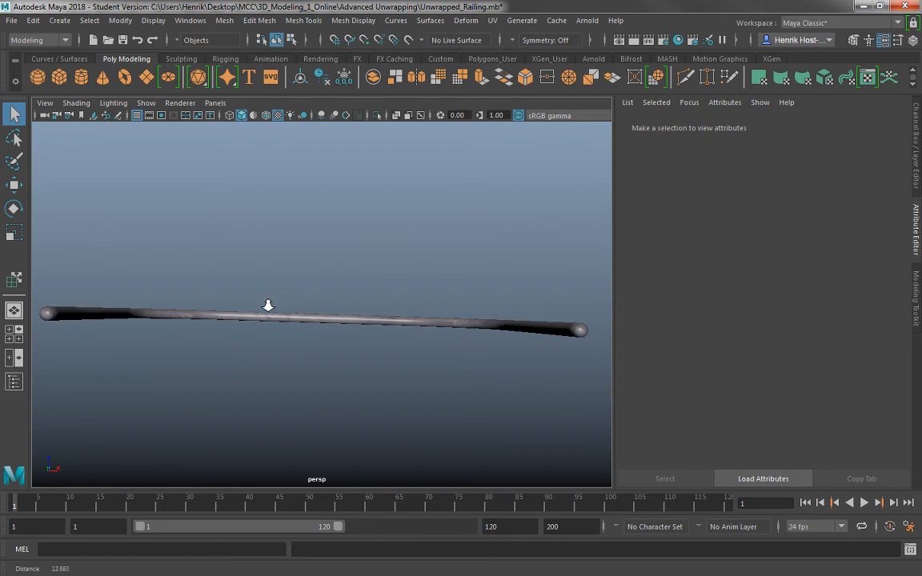
{"action": "left_click_drag", "start_coordinate": [227, 333], "coordinate": [317, 295]}
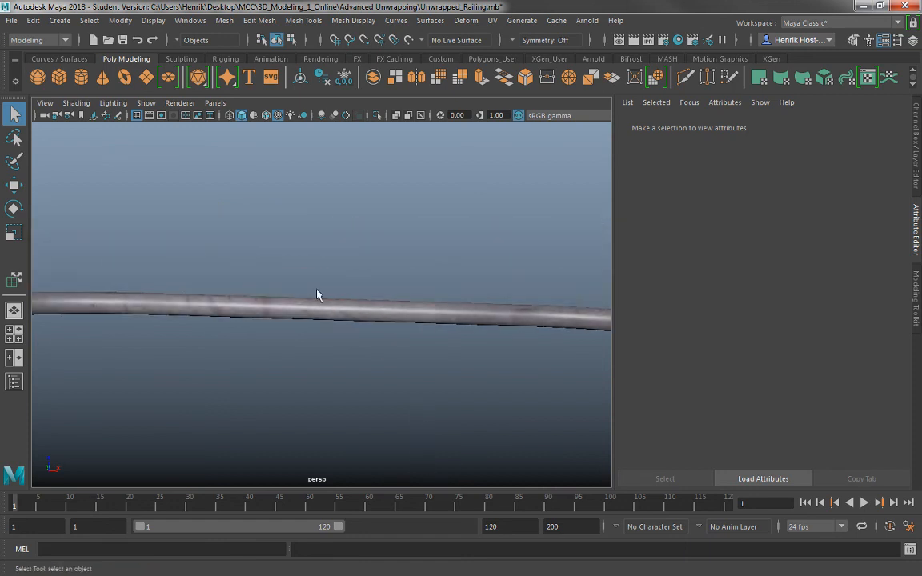
{"action": "left_click_drag", "start_coordinate": [339, 361], "coordinate": [165, 310]}
{"action": "left_click_drag", "start_coordinate": [531, 371], "coordinate": [367, 310]}
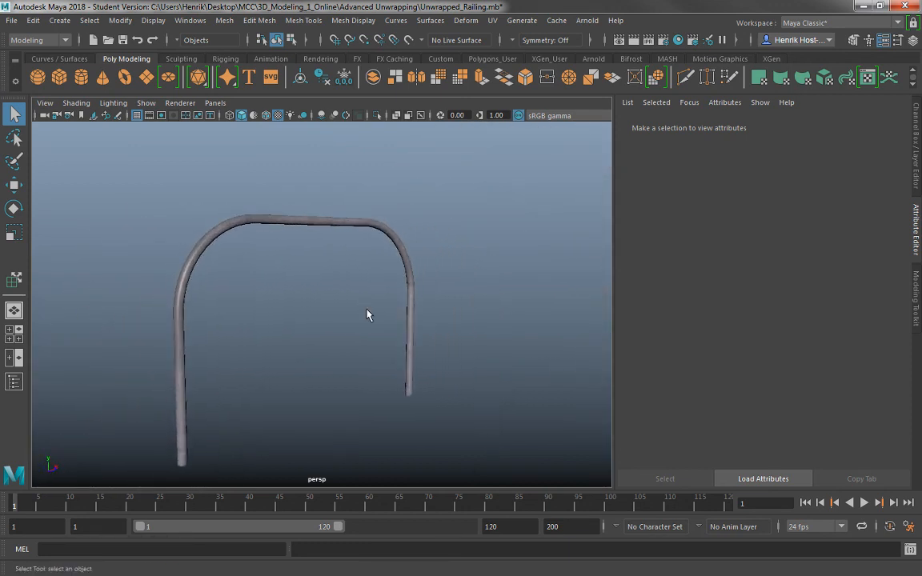